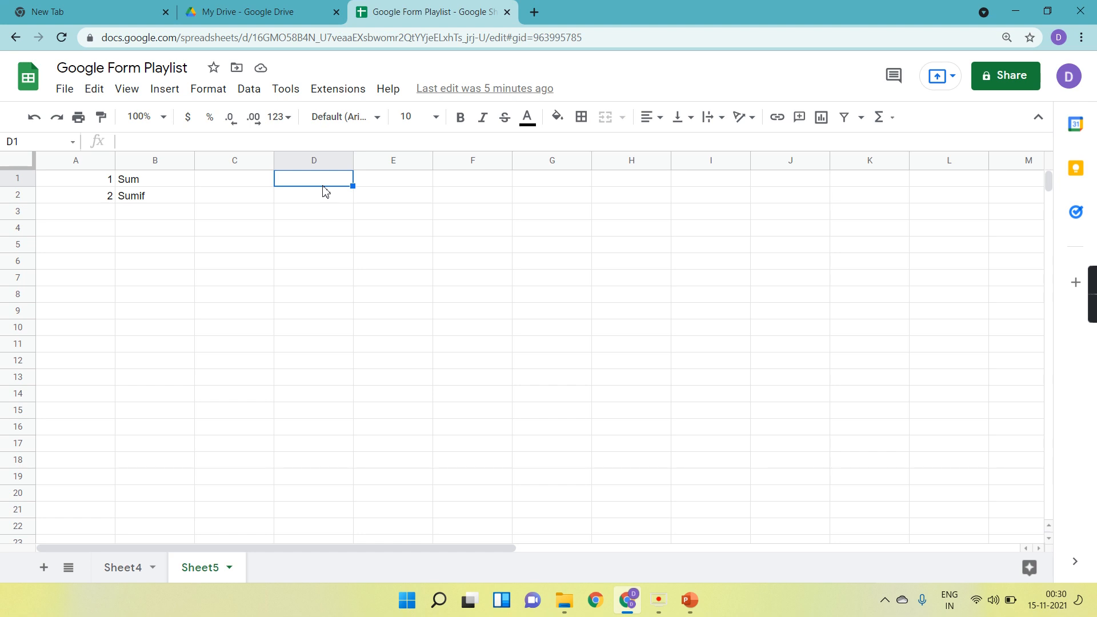
Switch between Sheet5 and Sheet4 to review the function list and the sale data table.
click(132, 573)
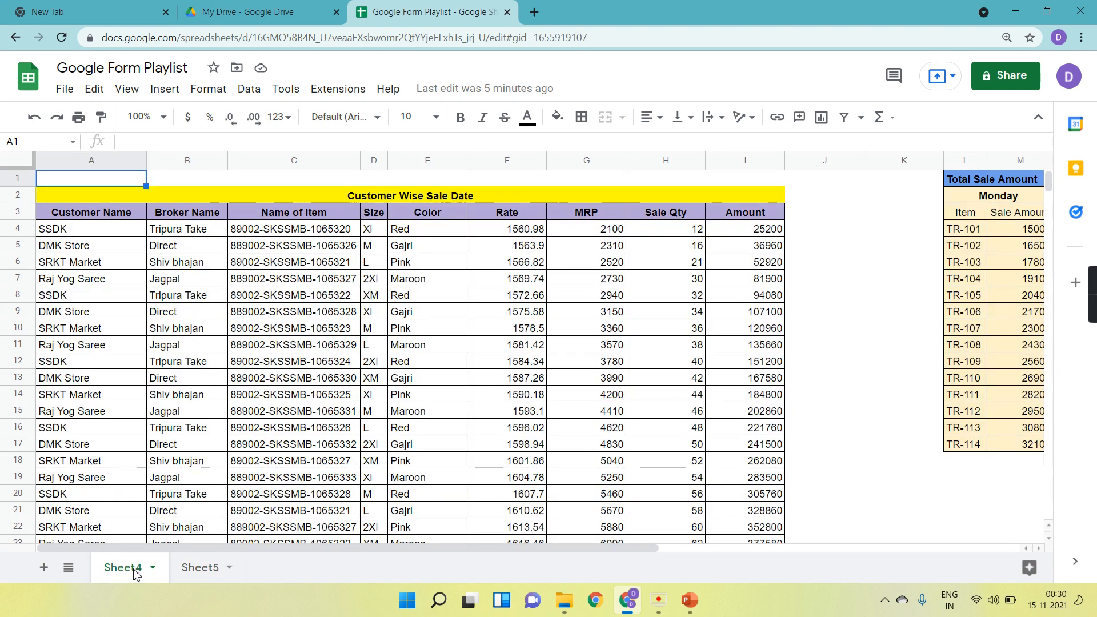
click(193, 572)
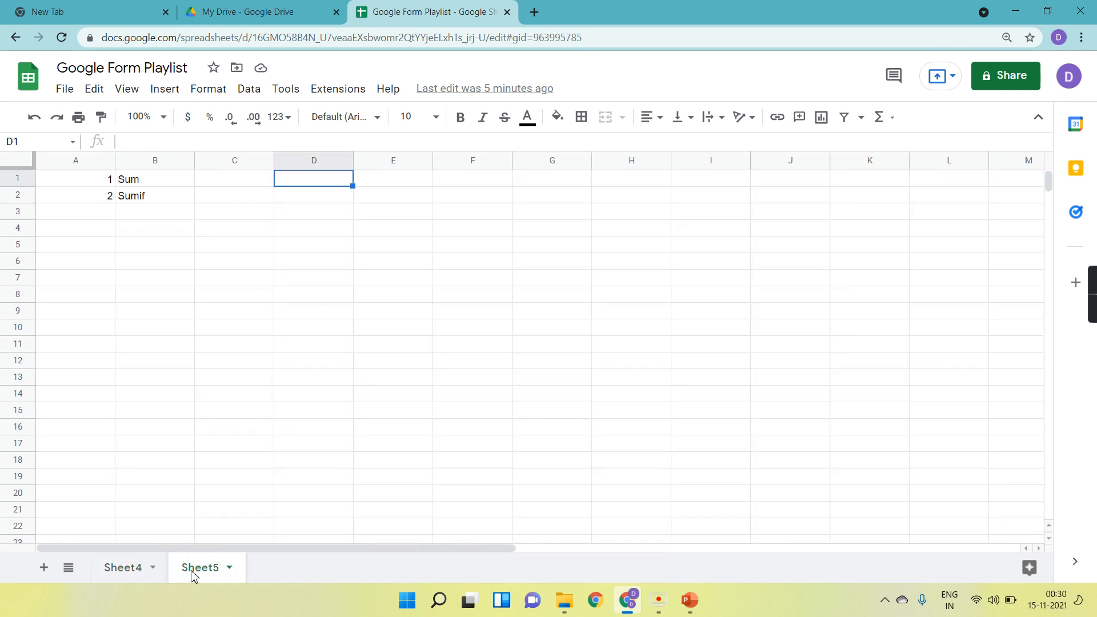
click(244, 183)
click(242, 200)
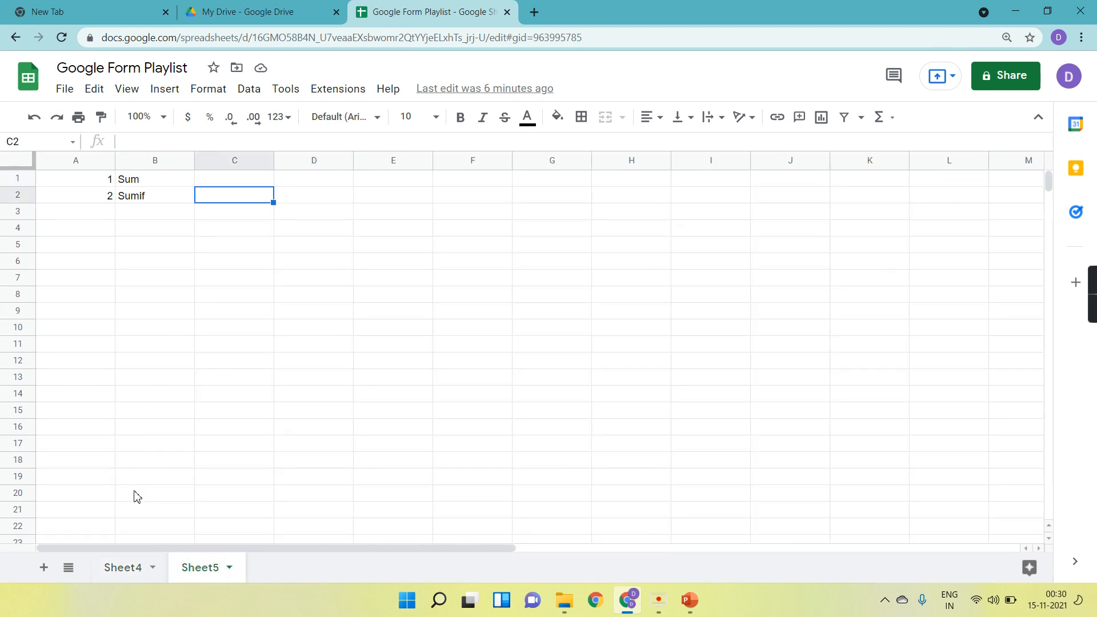
click(138, 576)
scroll(474, 405, down, 6)
scroll(473, 405, up, 6)
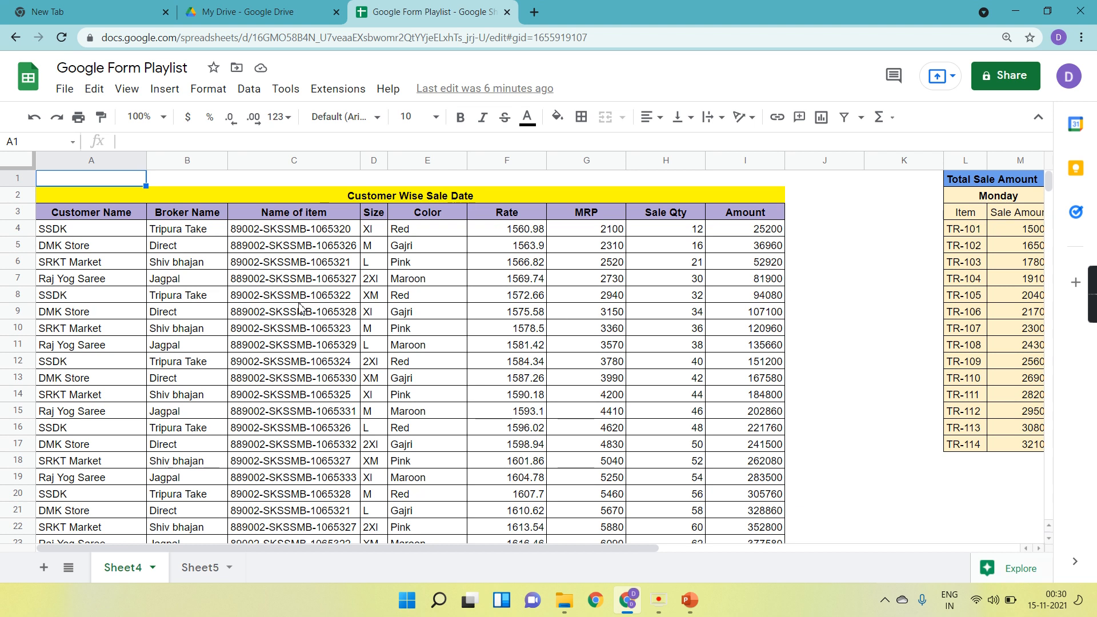
Step across the table's header cells to examine the columns and the Amount column's formula.
click(135, 212)
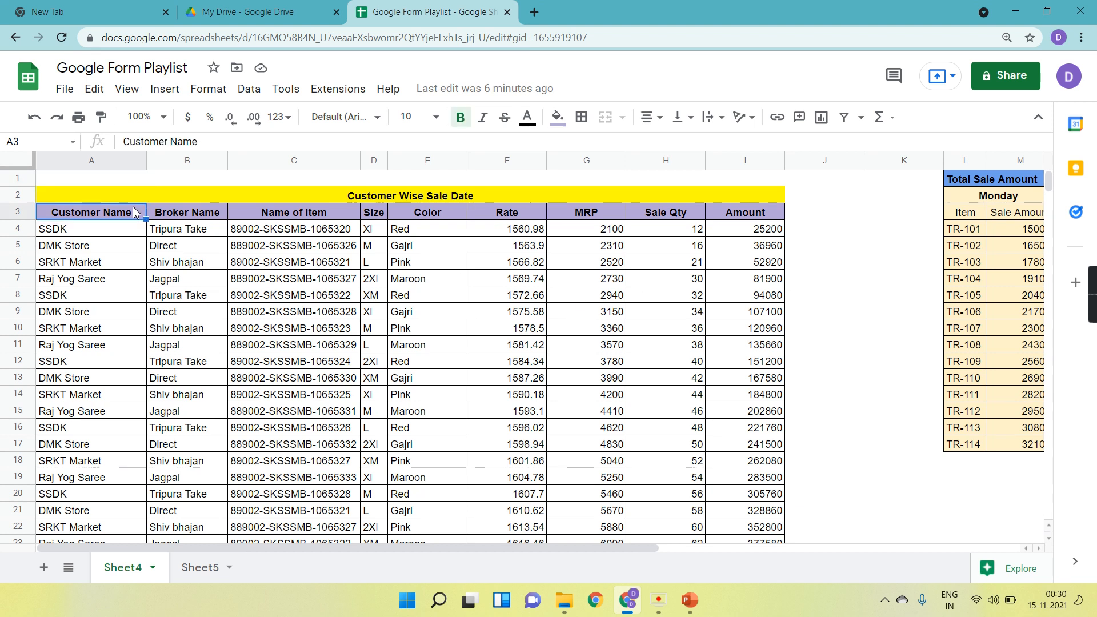
key(Right)
key(Right)
key(Right)
key(Right)
key(Right)
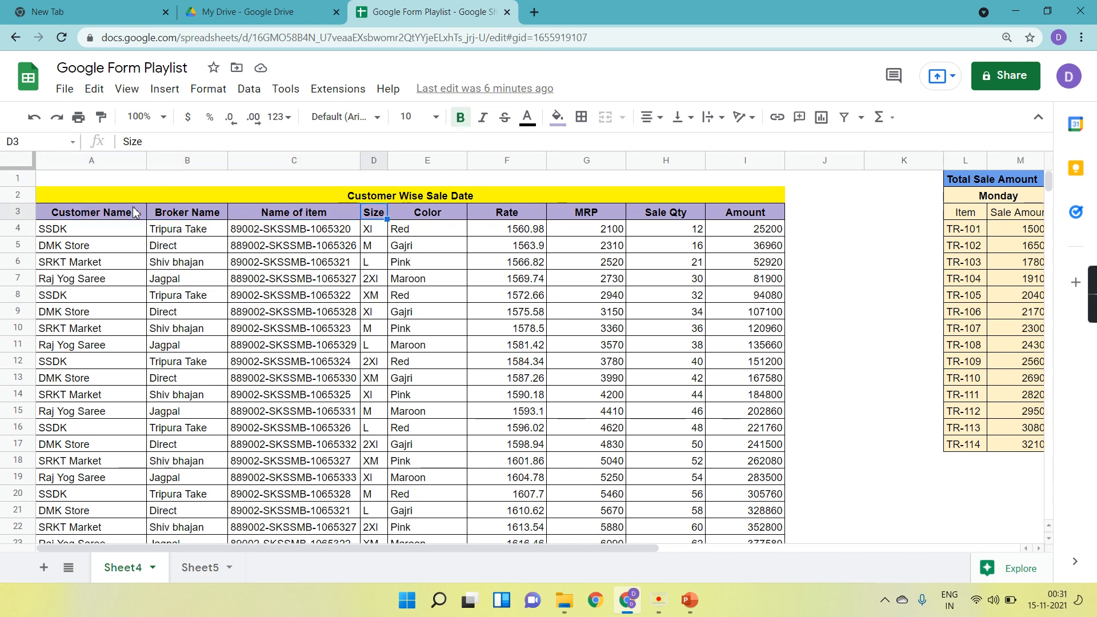
key(Right)
key(Right)
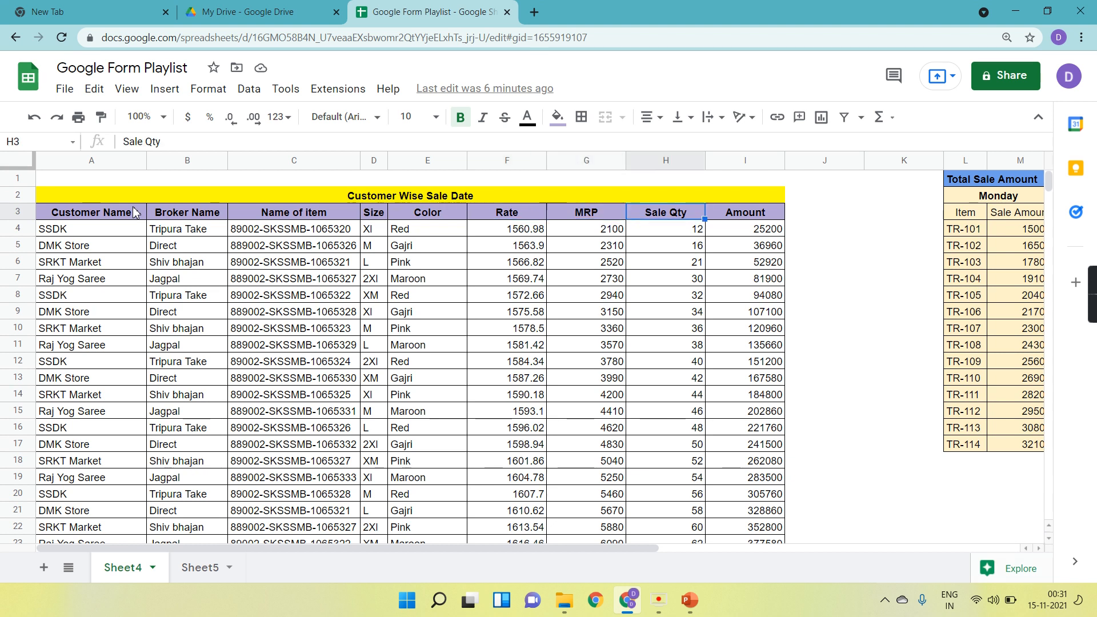
key(Right)
key(Down)
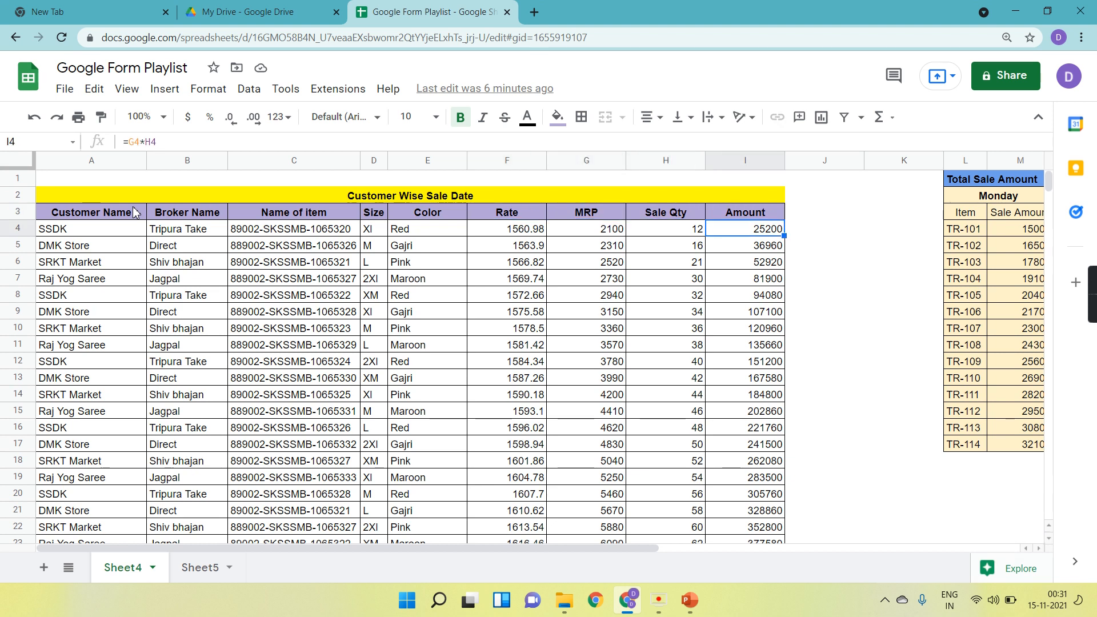
key(Up)
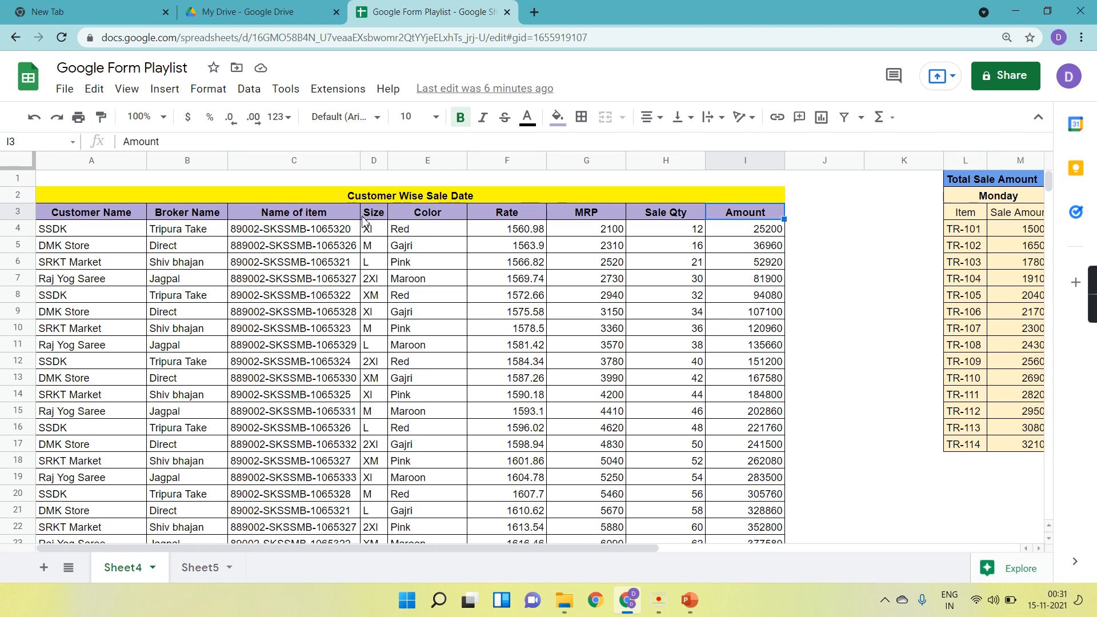
Enter the label Total in cell E1 above the sale table.
click(427, 180)
text(Toa)
key(BackSpace)
text(tal)
key(Tab)
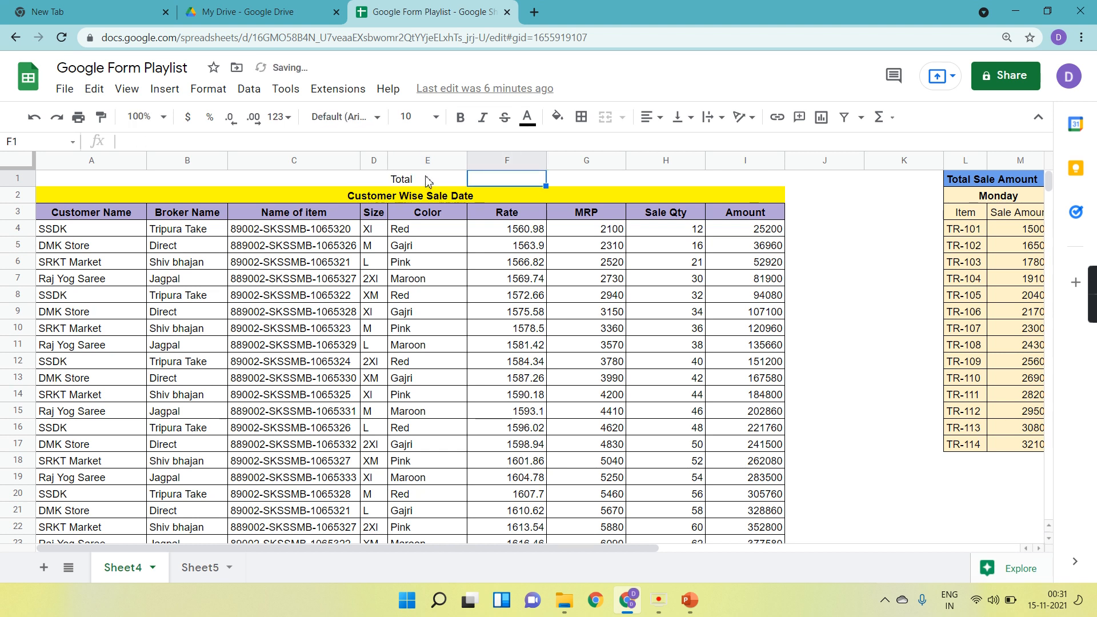
Apply all borders to cells H1 and I1.
click(672, 181)
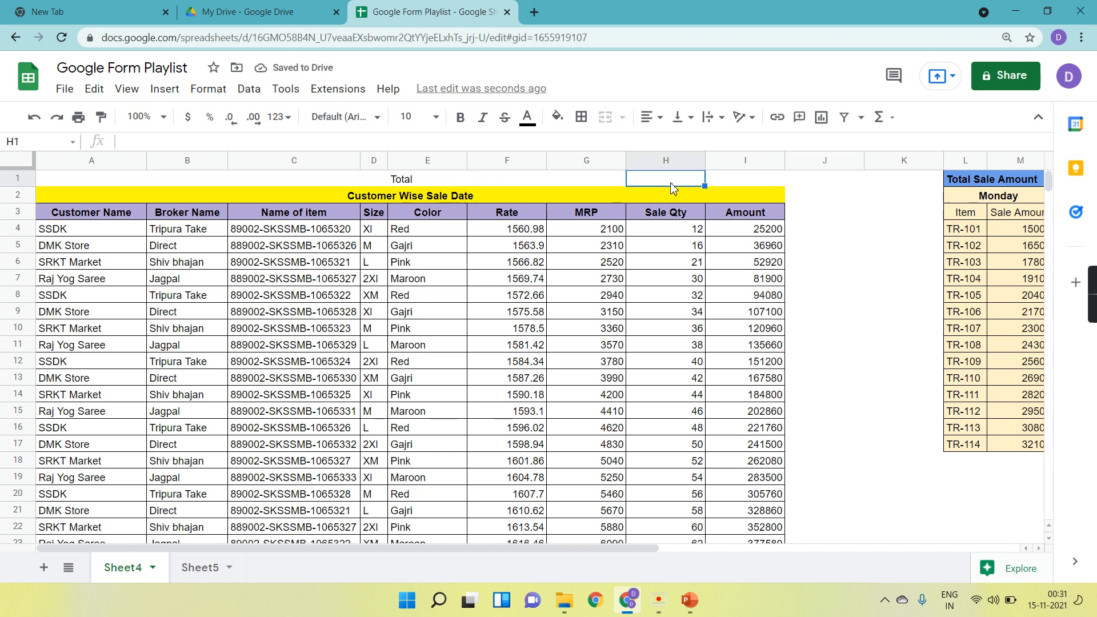
key(shift+Right)
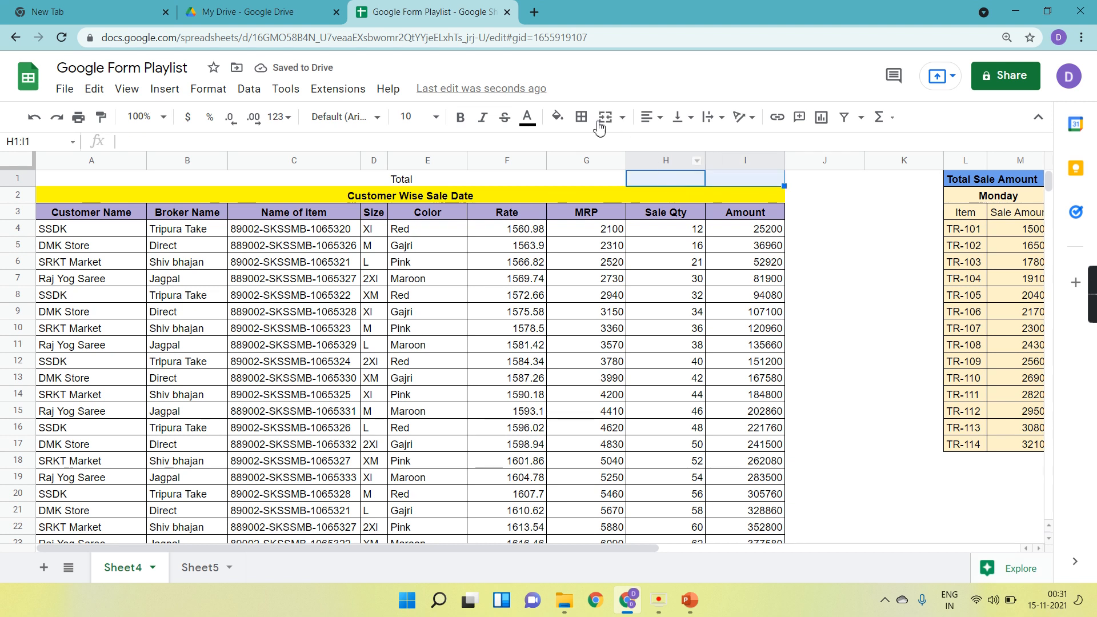
click(581, 118)
click(587, 146)
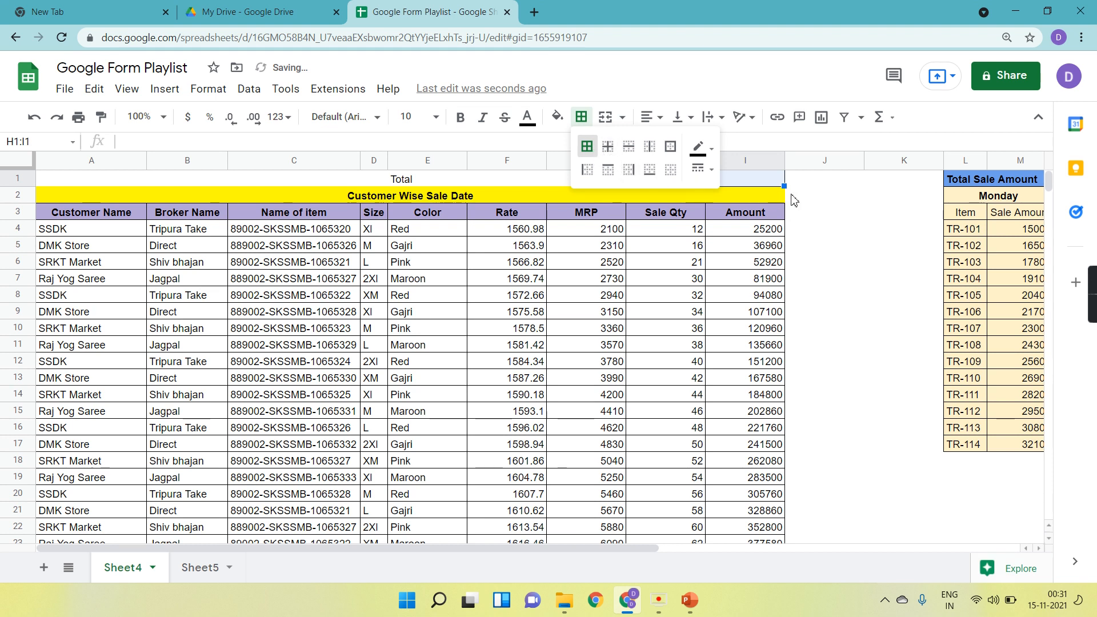
click(825, 196)
Fill cells H1:I1 with a light red colour.
click(766, 179)
drag(766, 180, 679, 178)
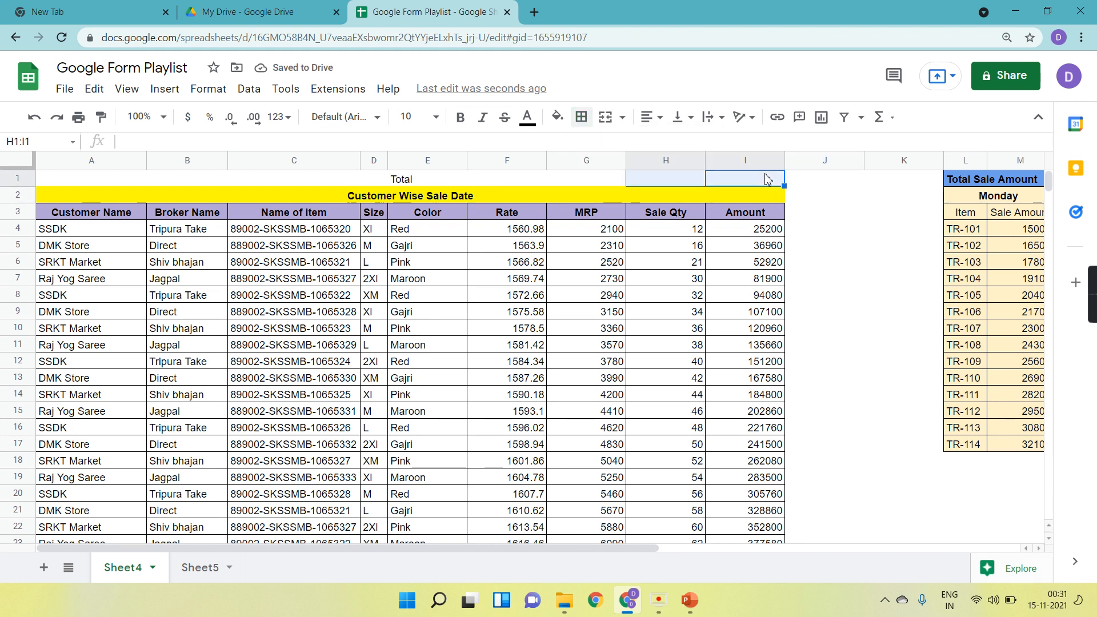
click(557, 117)
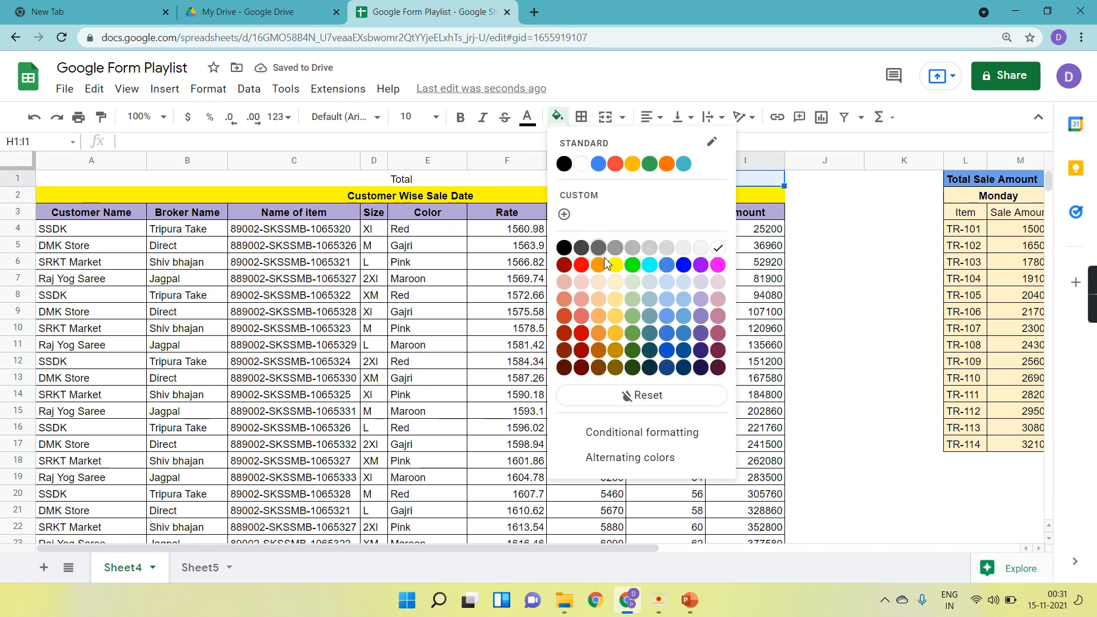
click(582, 299)
click(583, 301)
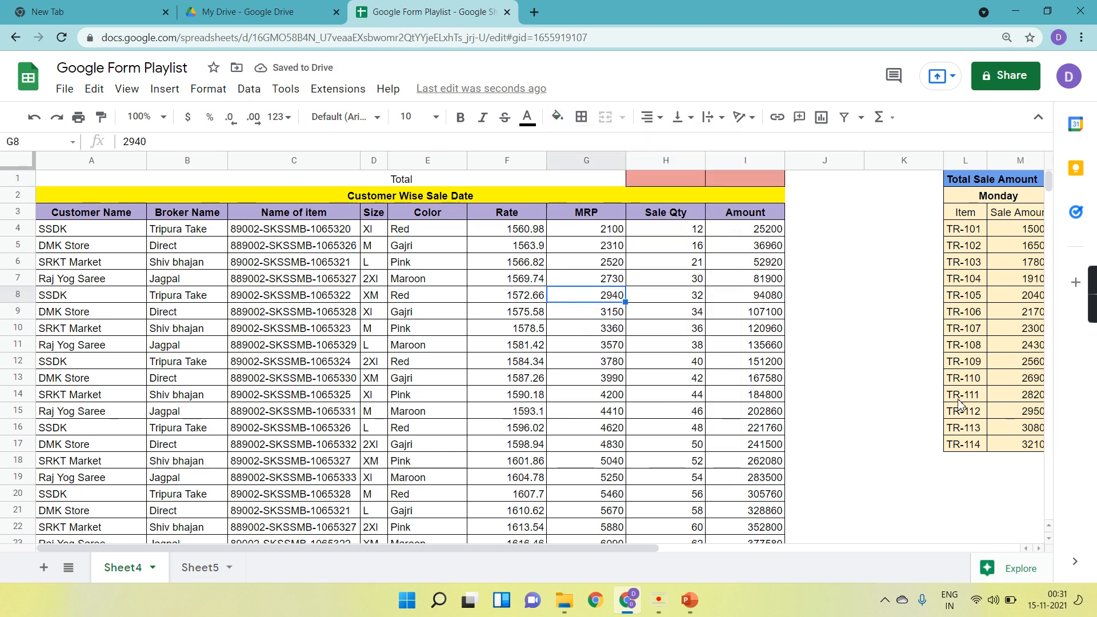
Move the Total label from E1 to G1 by copying it there and clearing E1.
key(ctrl+plus)
key(ctrl+plus)
key(ctrl+plus)
key(ctrl+plus)
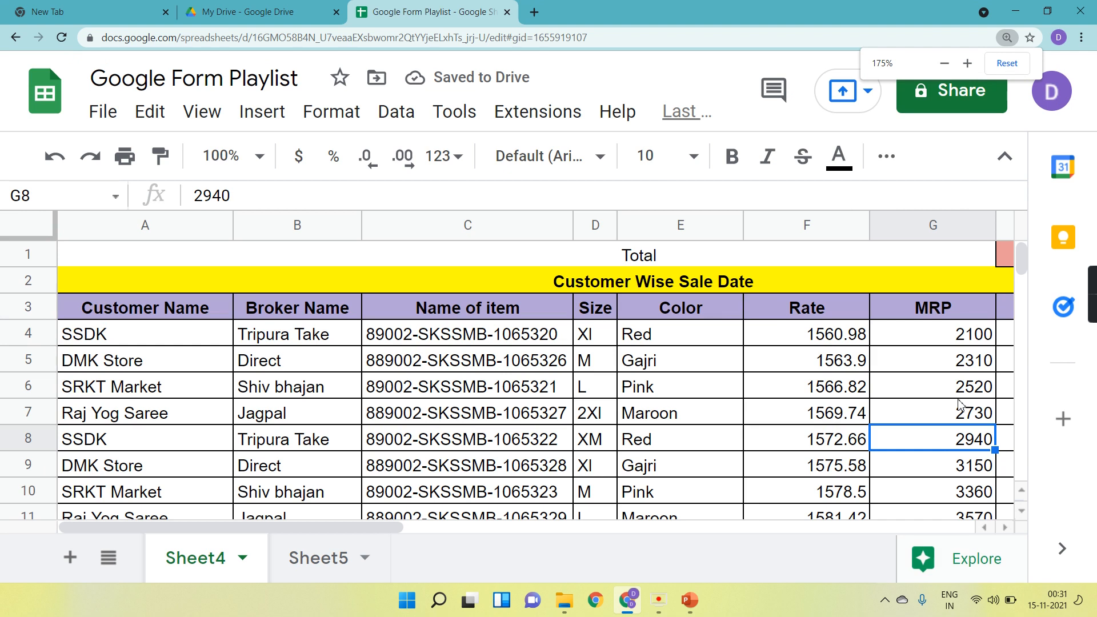
scroll(813, 389, right, 3)
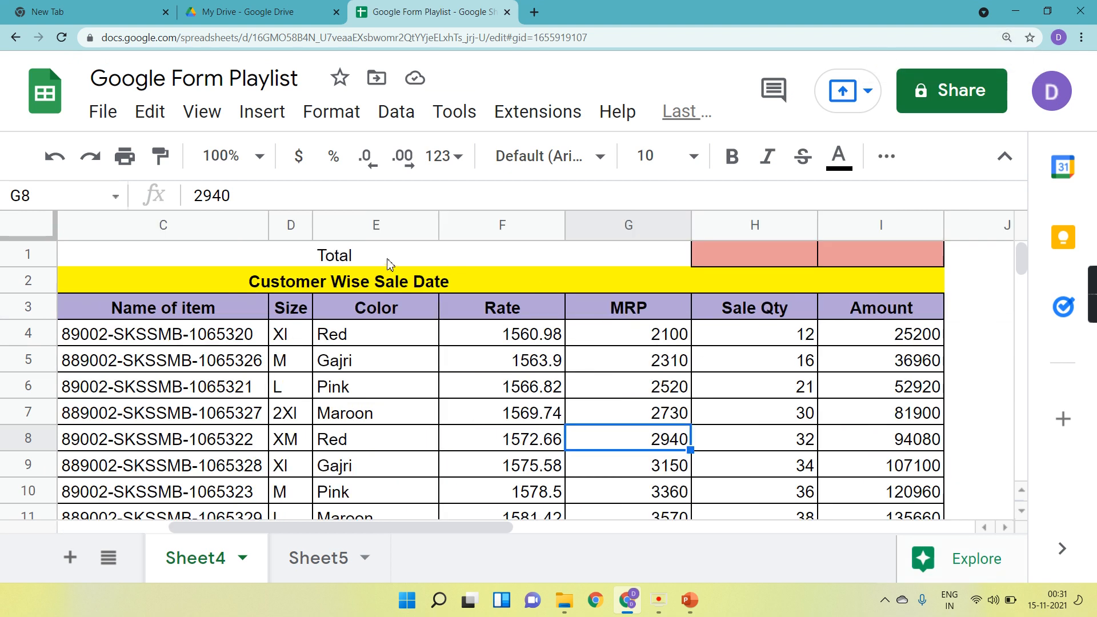
click(369, 259)
key(shift+Right)
key(shift+Right)
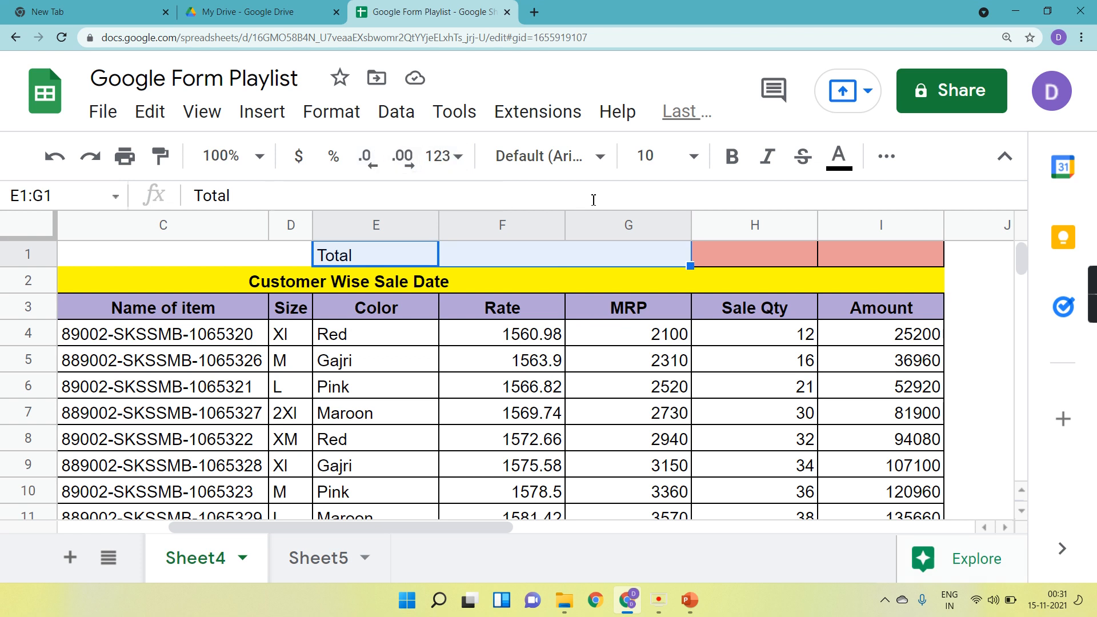
click(392, 258)
key(ctrl+c)
key(Right)
key(Right)
key(ctrl+v)
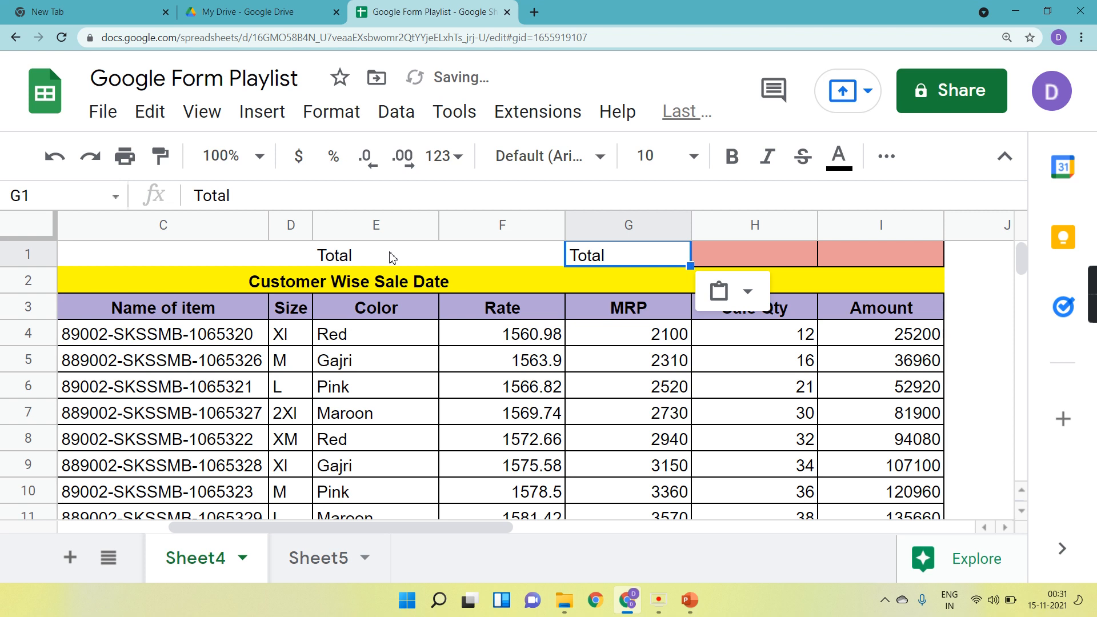
click(390, 257)
key(Delete)
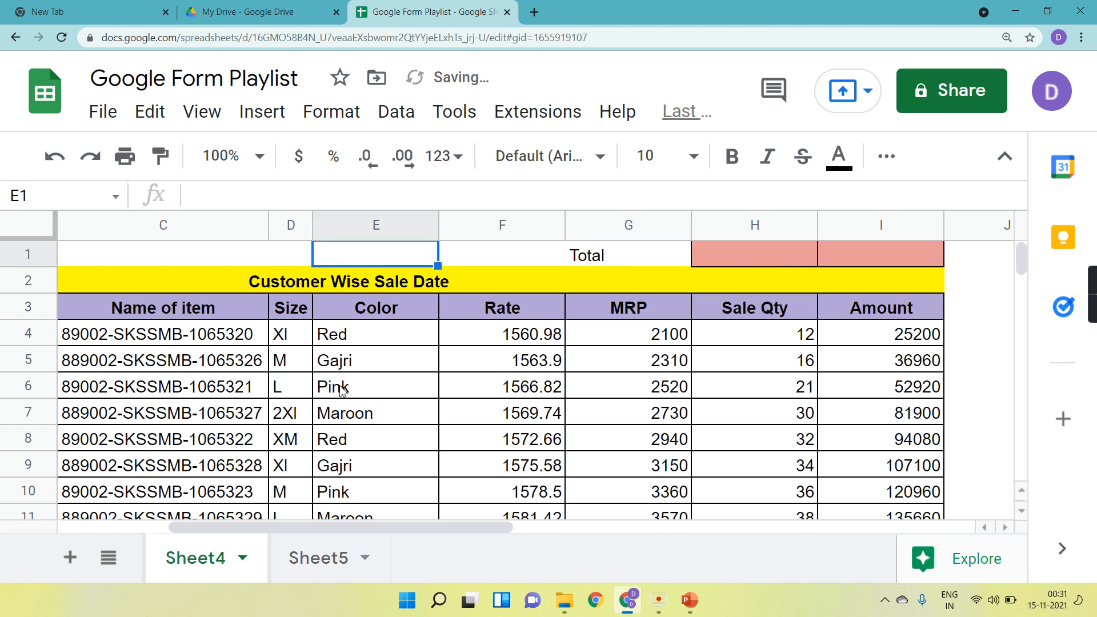
click(314, 563)
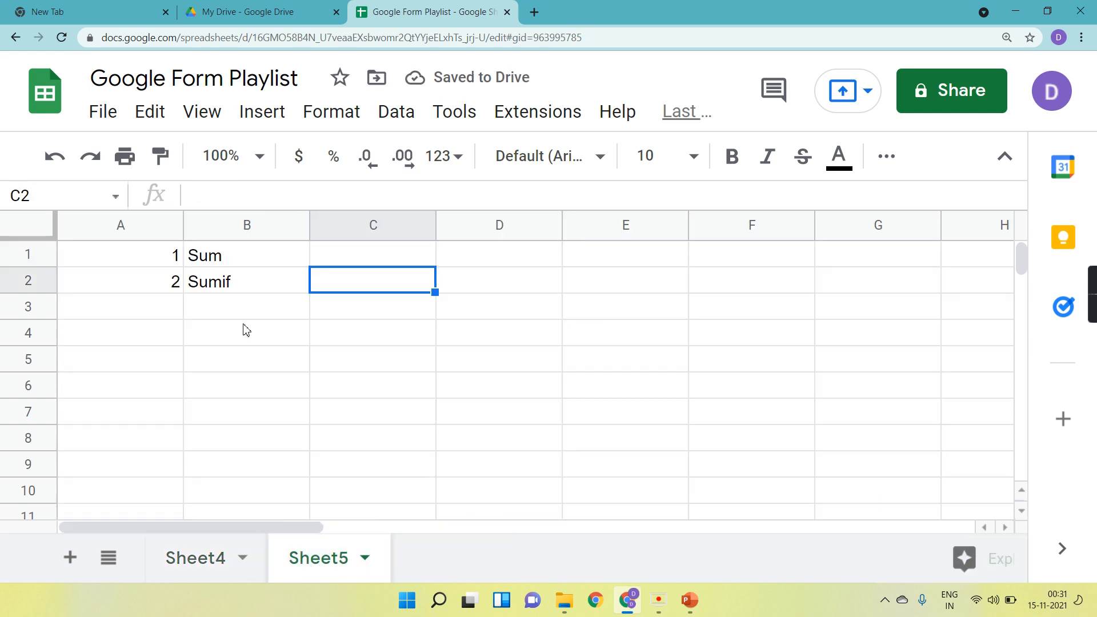
click(232, 263)
click(208, 560)
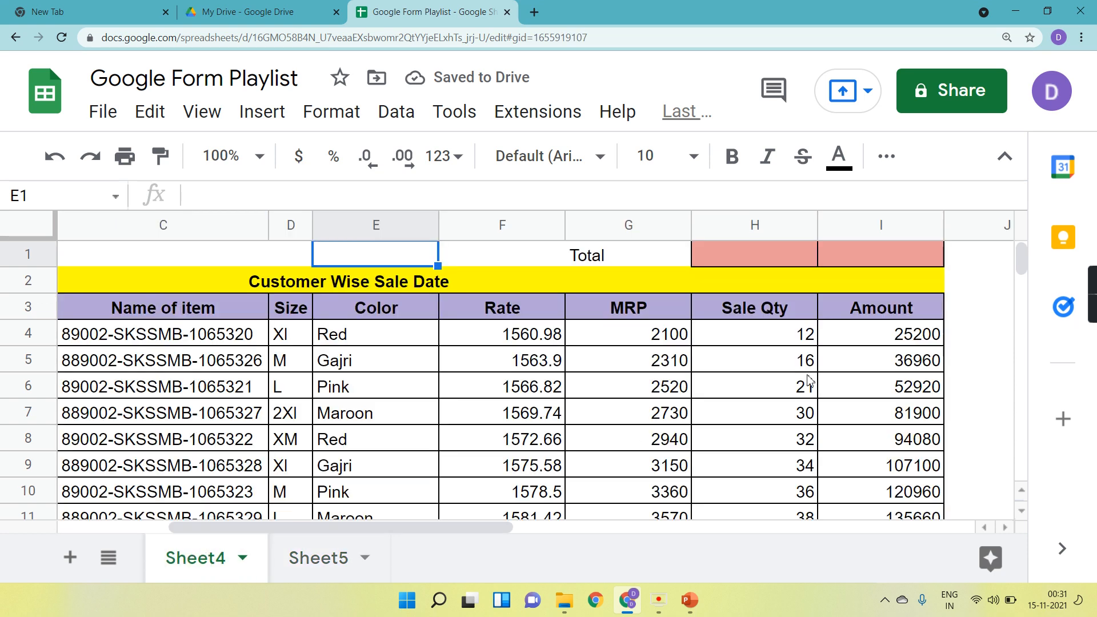
Start a SUM formula in cell H1 and view its expanded formula help.
click(768, 252)
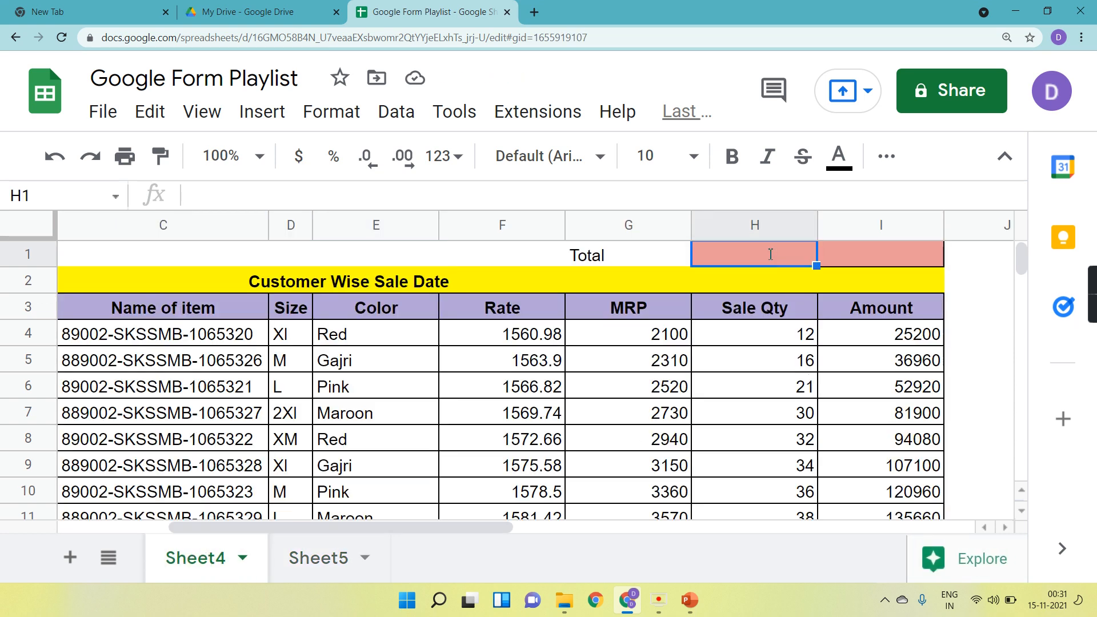
text(=sum)
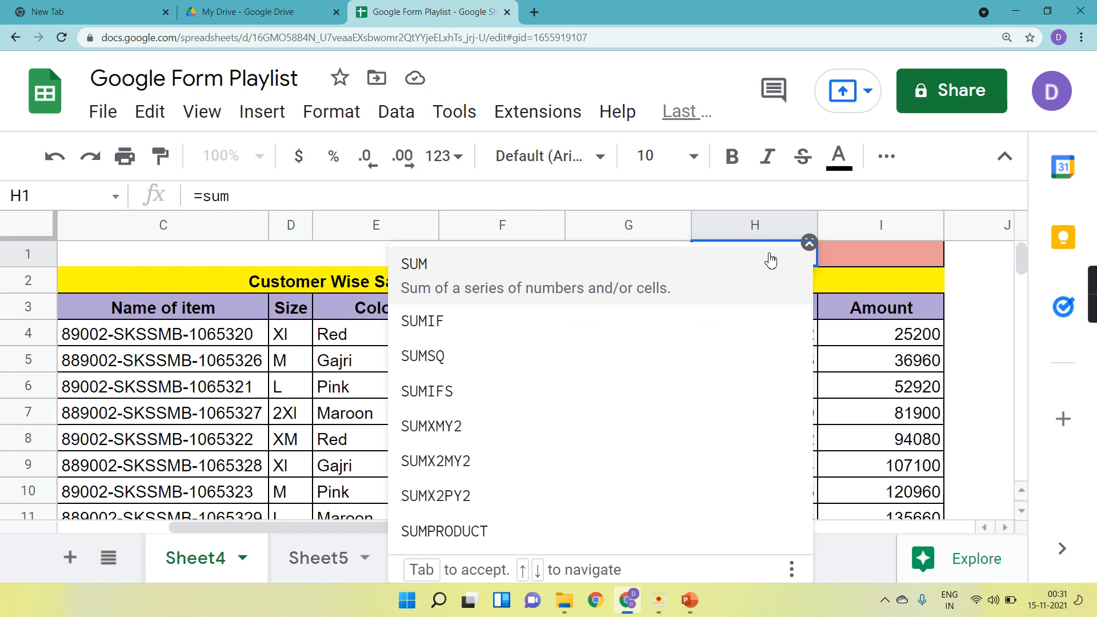
key(Tab)
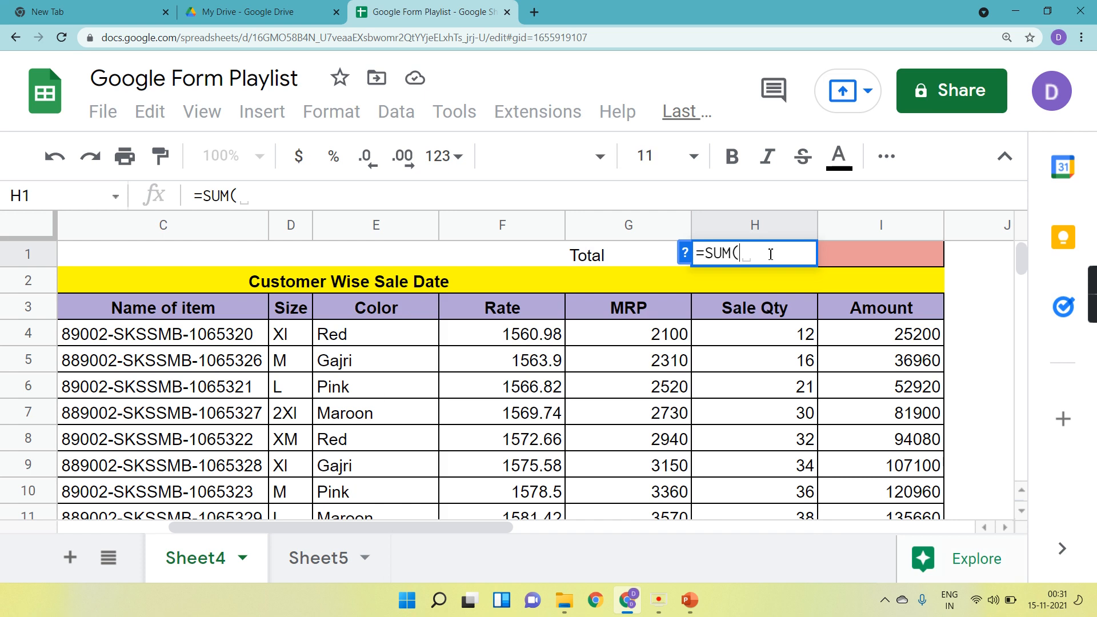
click(686, 253)
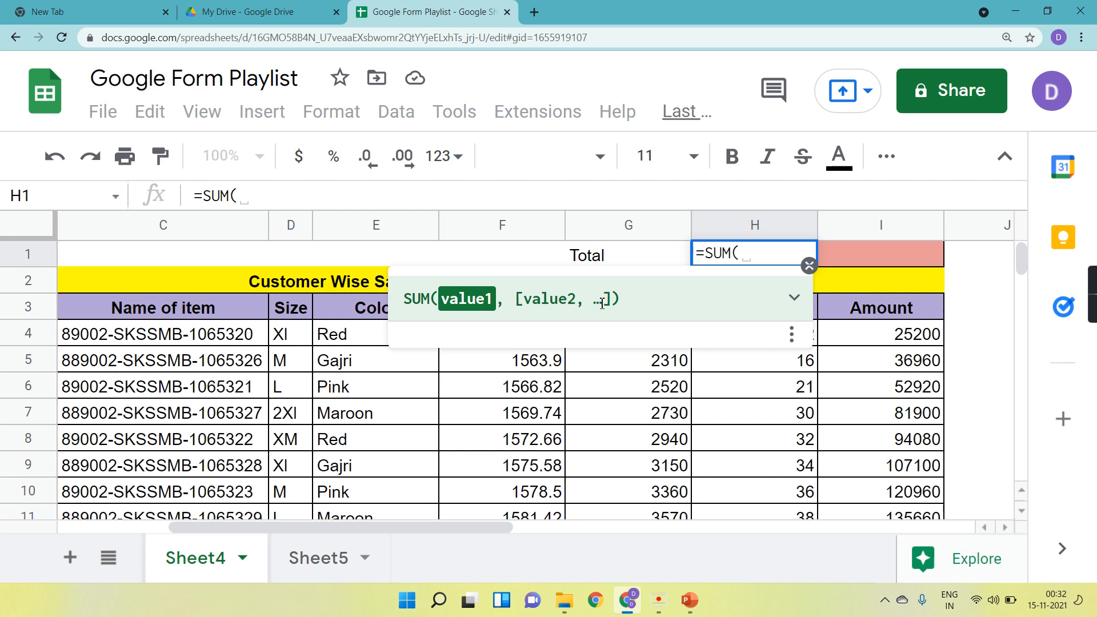
click(795, 300)
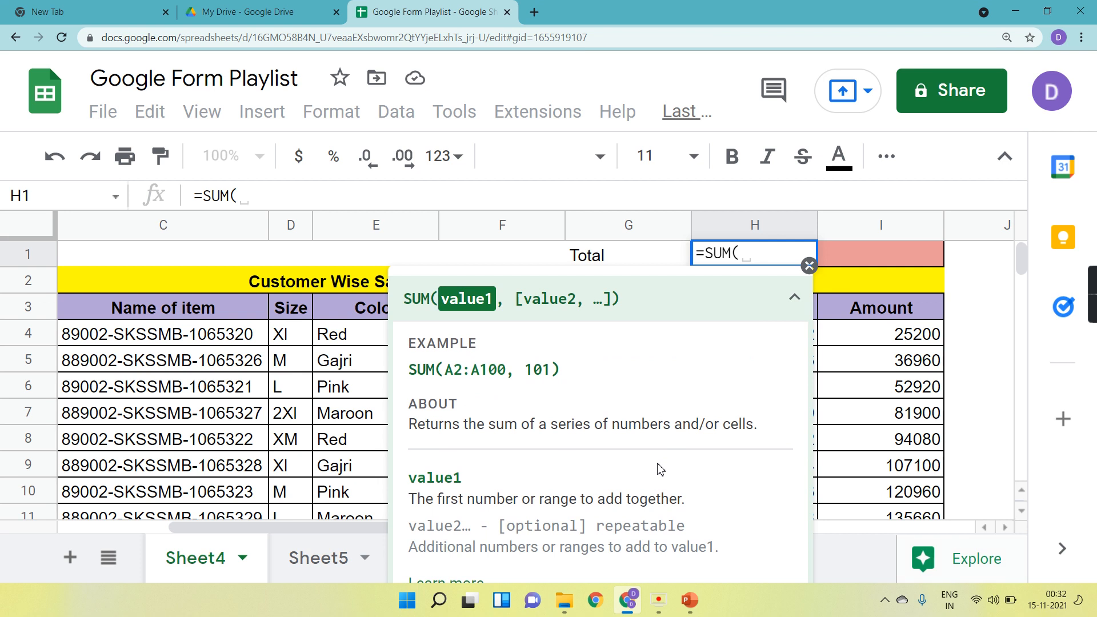
click(808, 266)
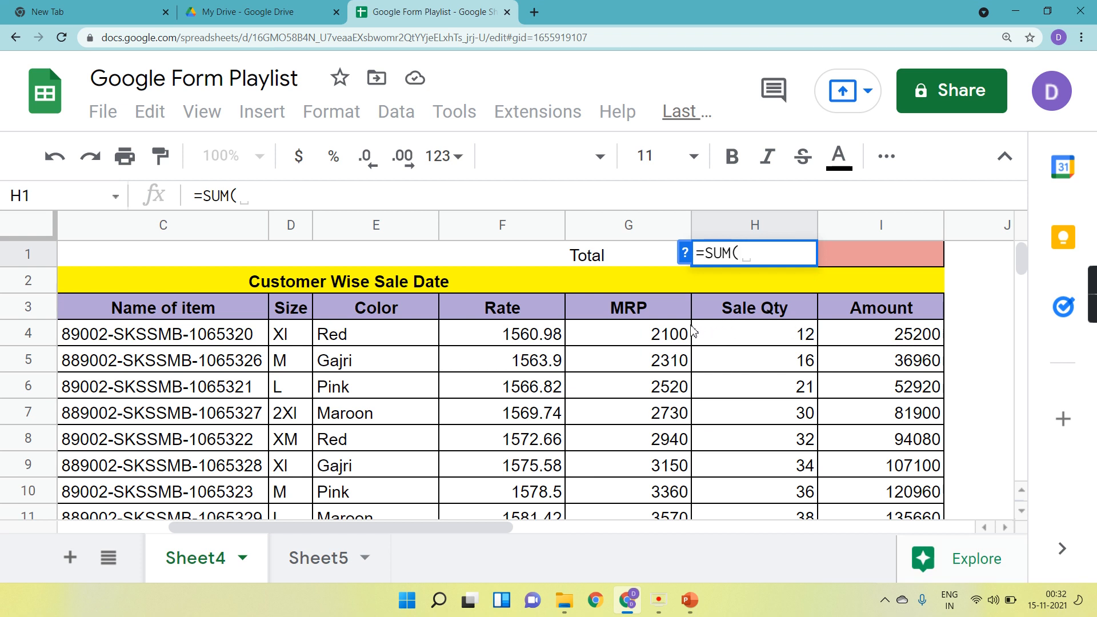
Try adding cell I4 as the SUM formula's argument.
click(882, 341)
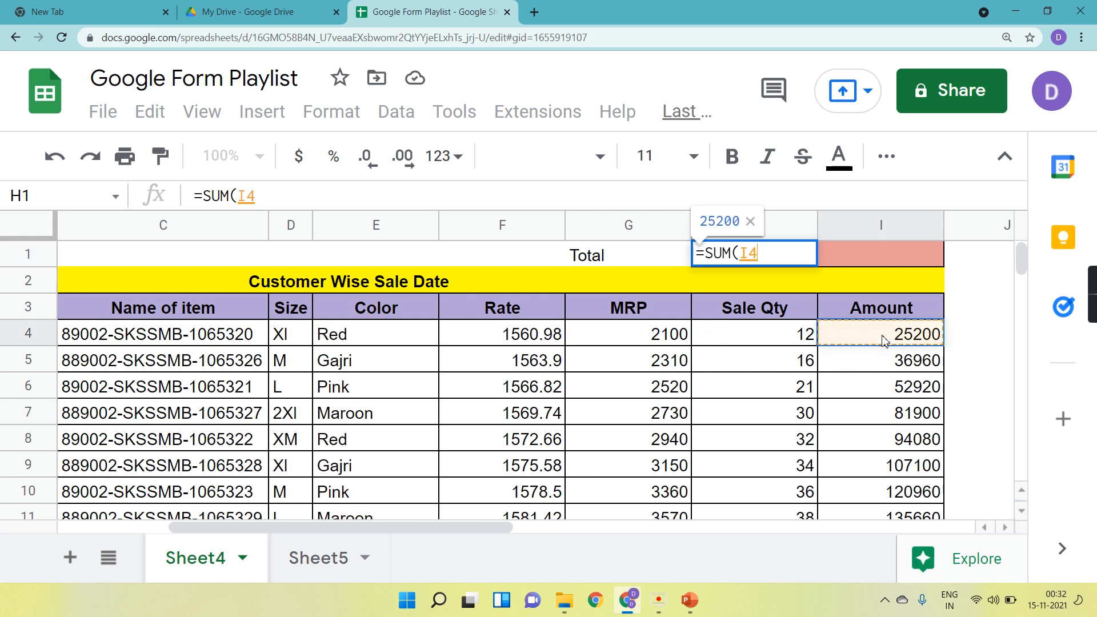
key(BackSpace)
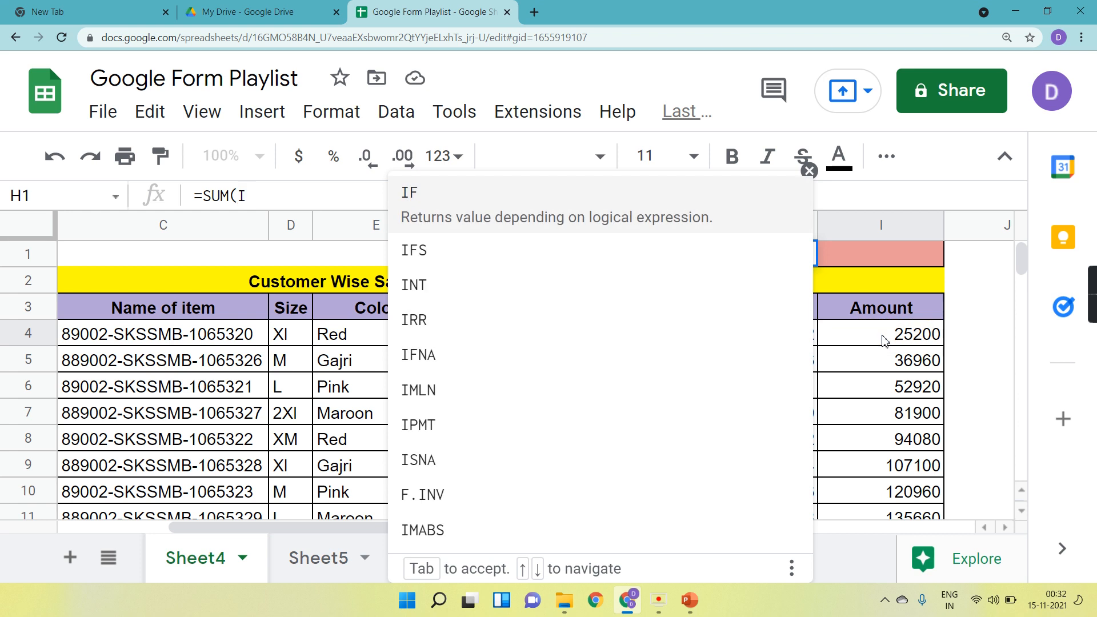
key(BackSpace)
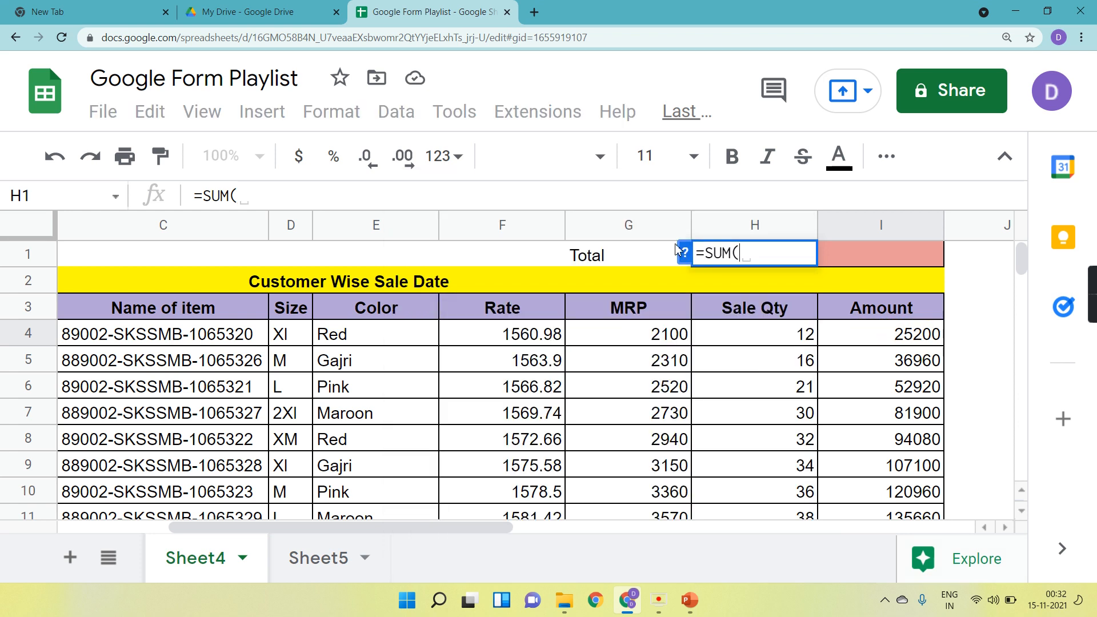
Close the formula help and enter =SUM(I4,I5) in cell H1.
click(683, 252)
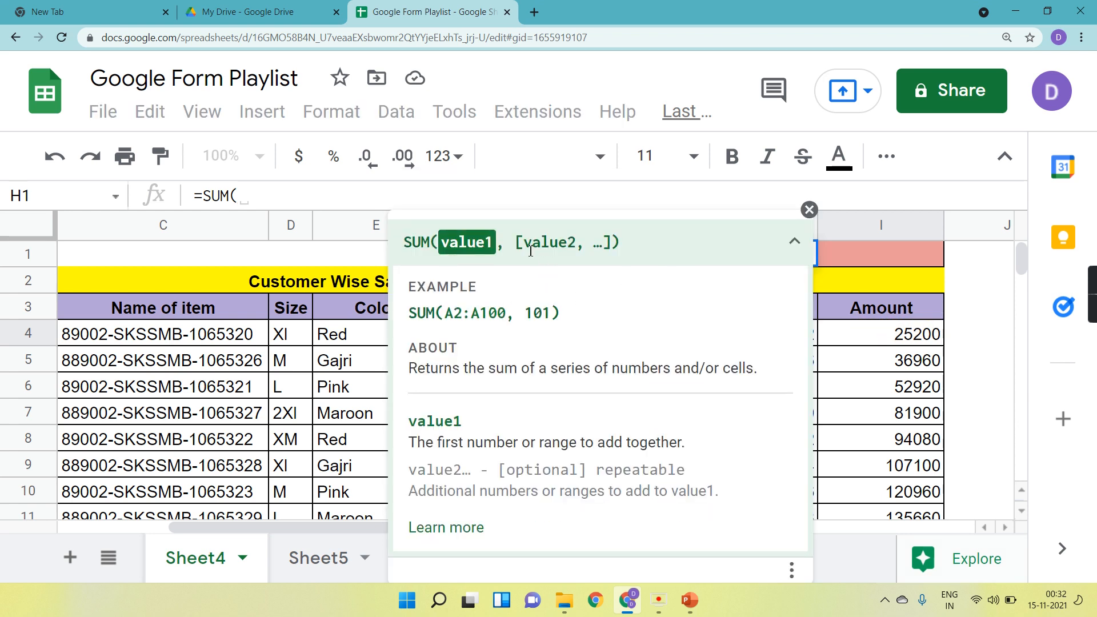
click(809, 210)
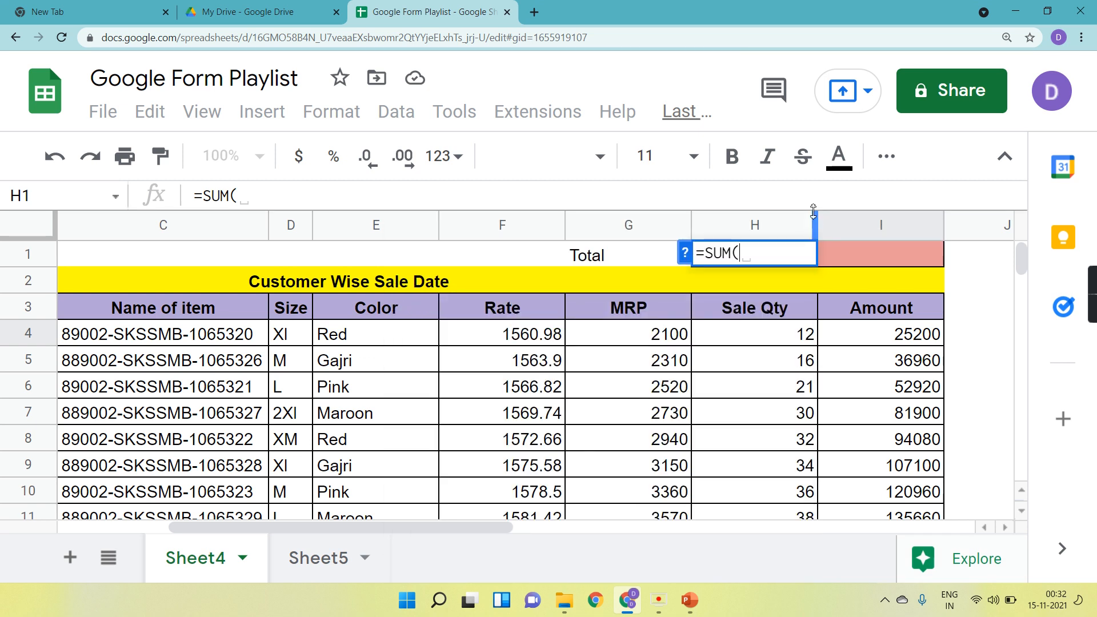
click(887, 344)
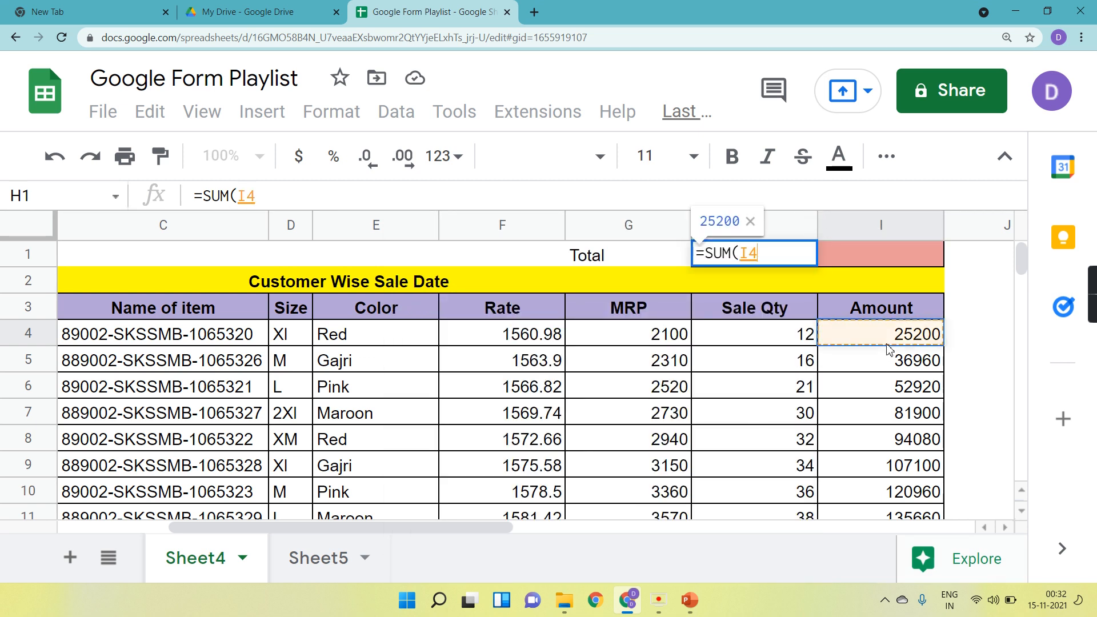
text(,)
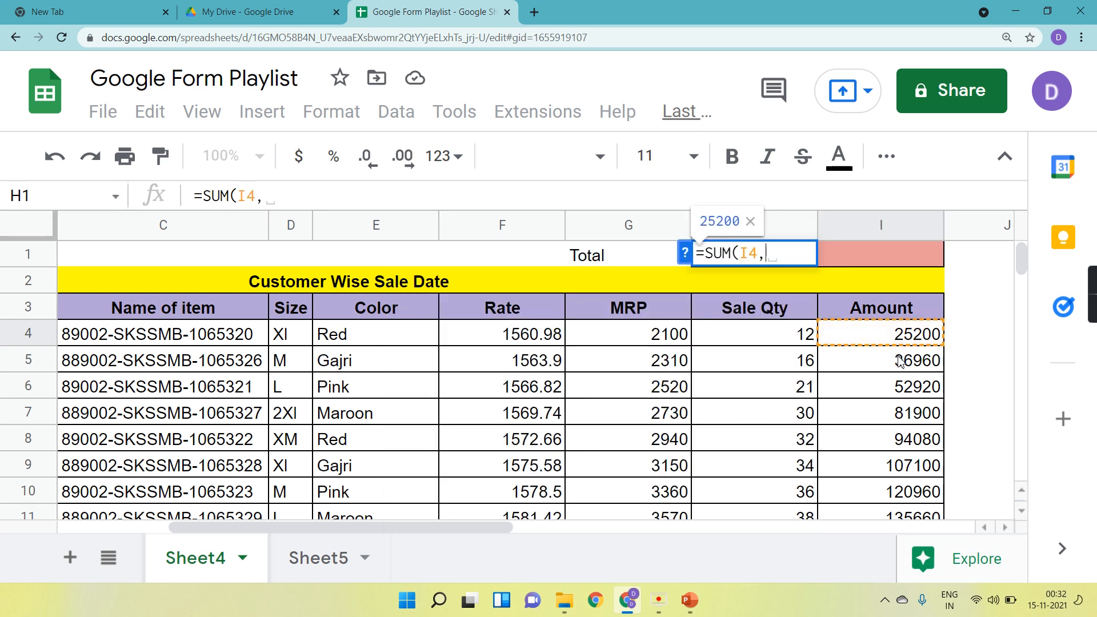
click(899, 360)
text())
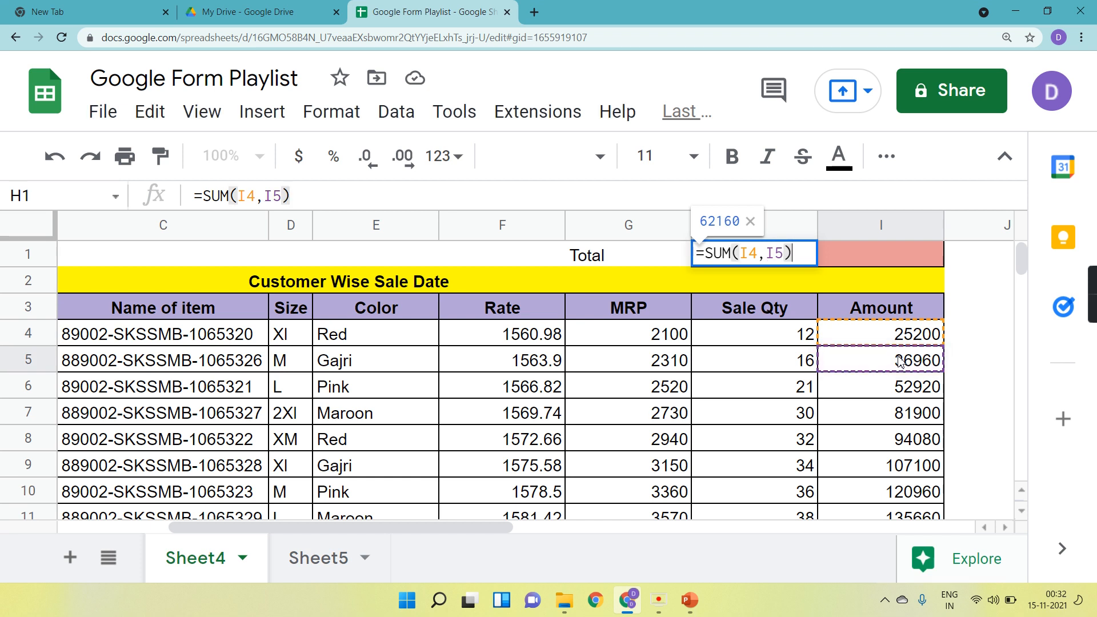
key(Return)
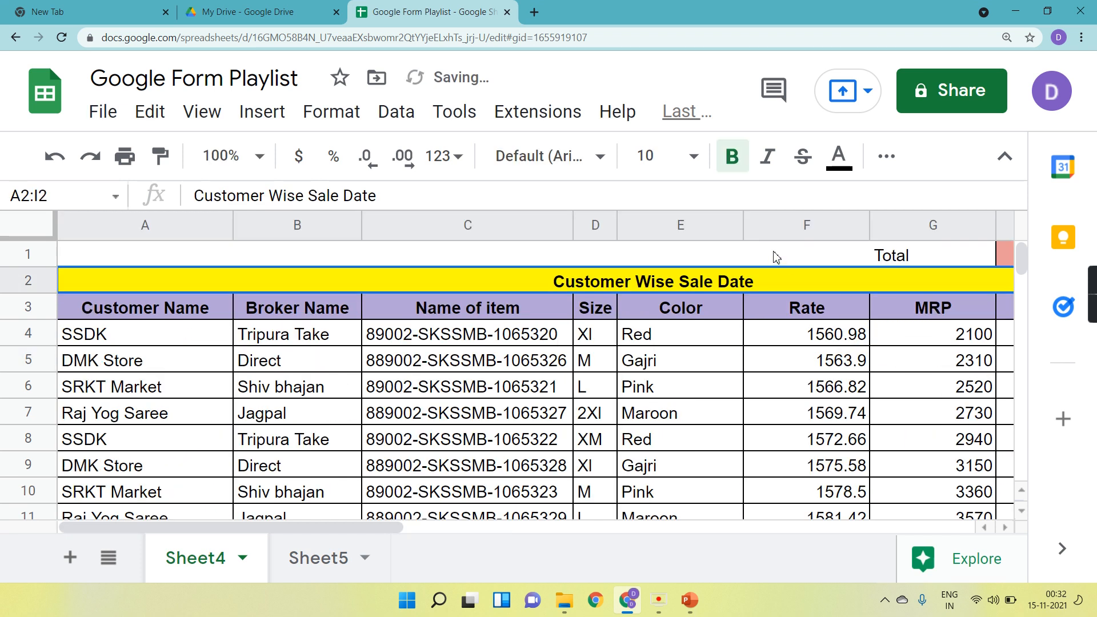
Clear the formula from cell H1.
scroll(790, 278, right, 5)
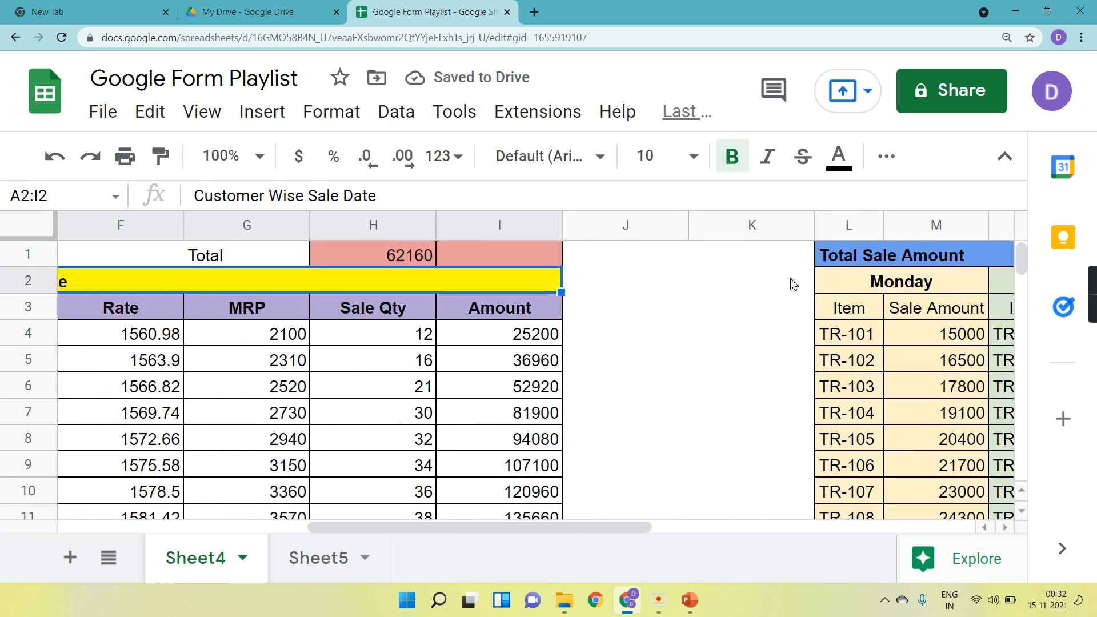
click(411, 261)
click(723, 165)
key(ctrl+minus)
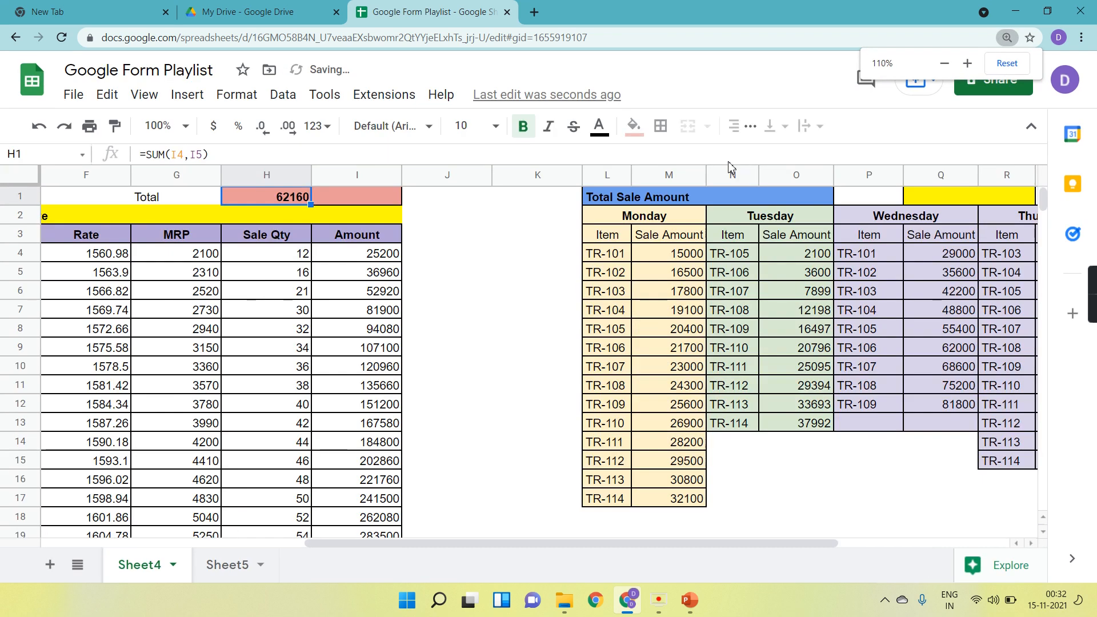
key(ctrl+minus)
scroll(274, 266, left, 8)
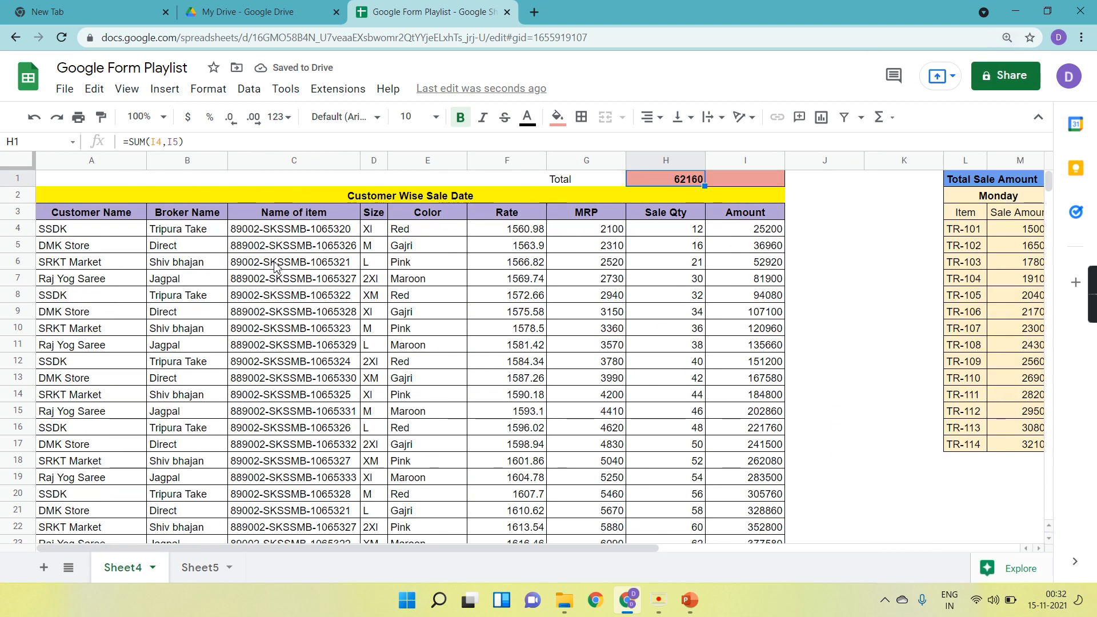
click(741, 181)
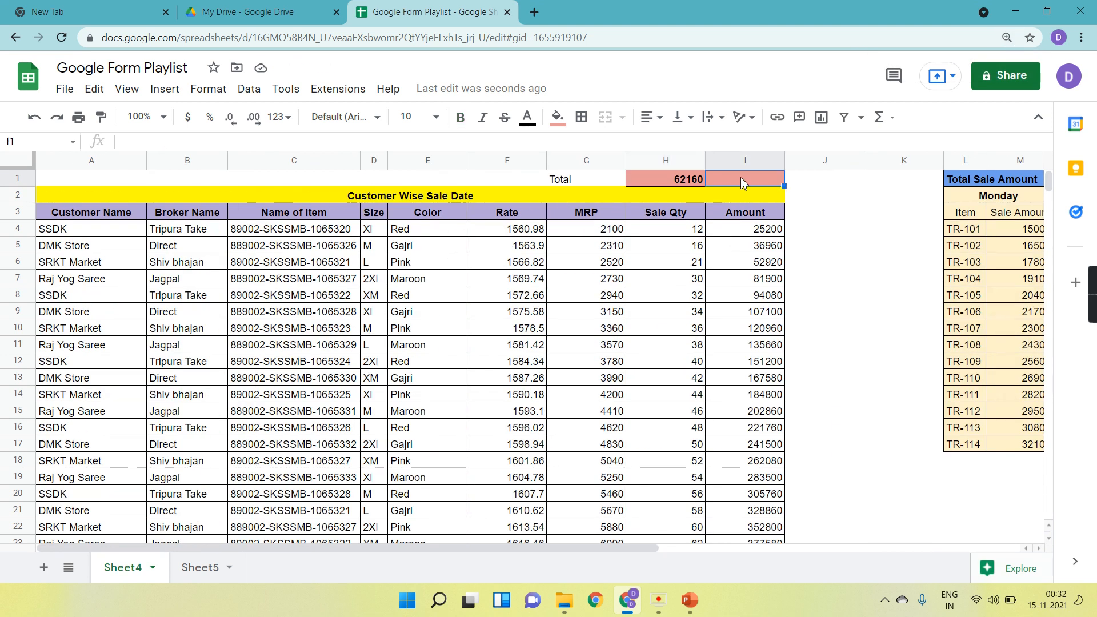
click(688, 181)
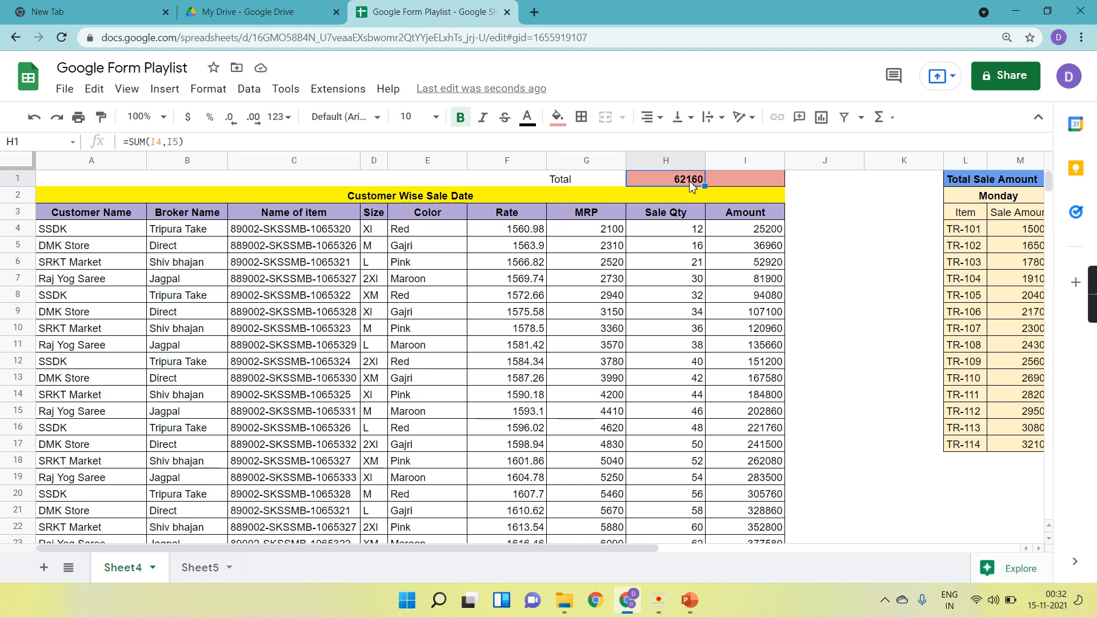
click(205, 146)
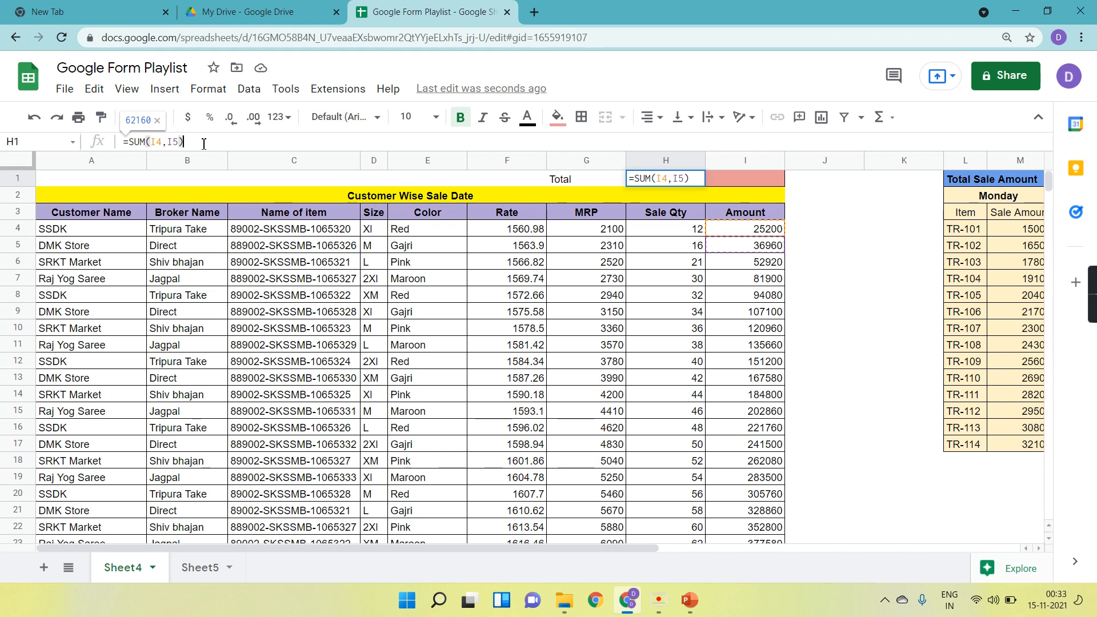
key(BackSpace)
key(BackSpace)
key(BackSpace)
key(BackSpace)
key(BackSpace)
key(BackSpace)
key(BackSpace)
key(BackSpace)
key(BackSpace)
key(BackSpace)
key(BackSpace)
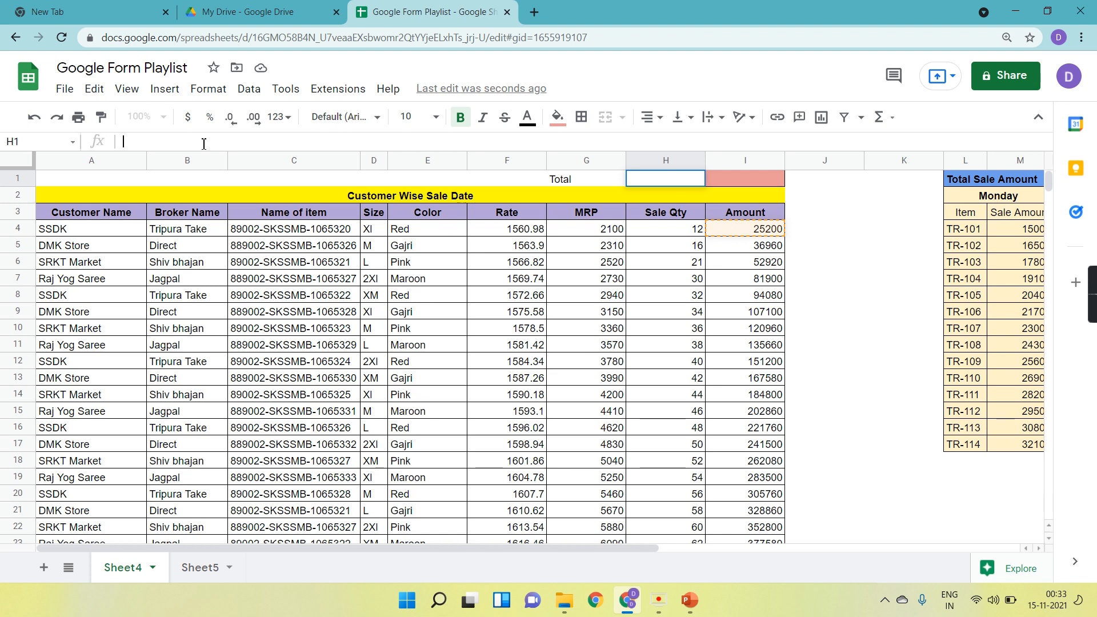
click(419, 194)
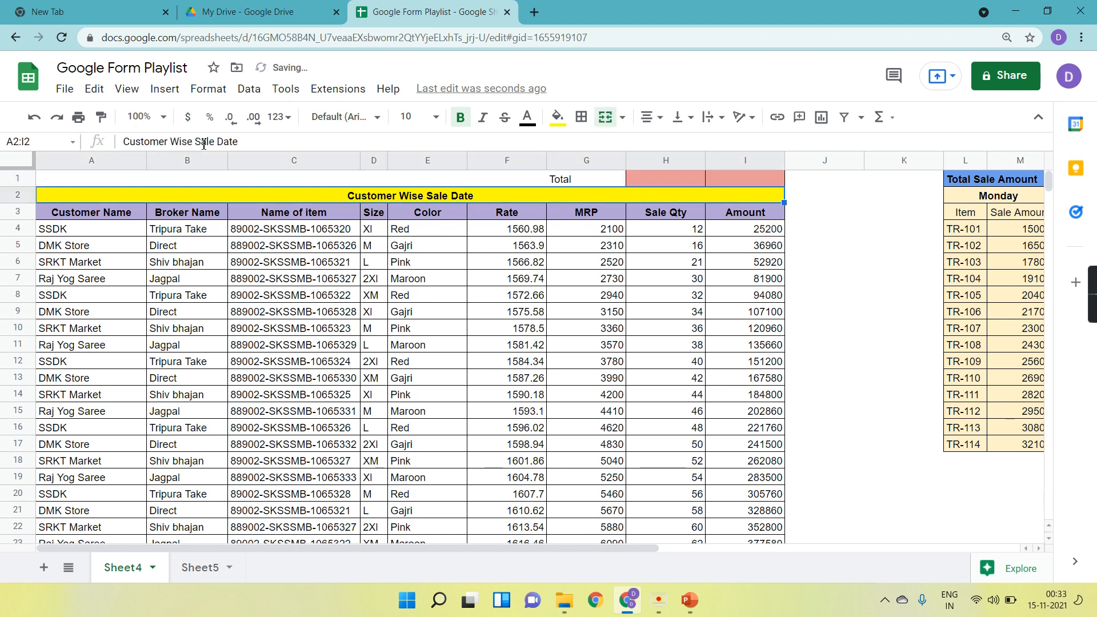
Select the Sale Qty values from H4 down to the end of the column and review the selection.
click(673, 231)
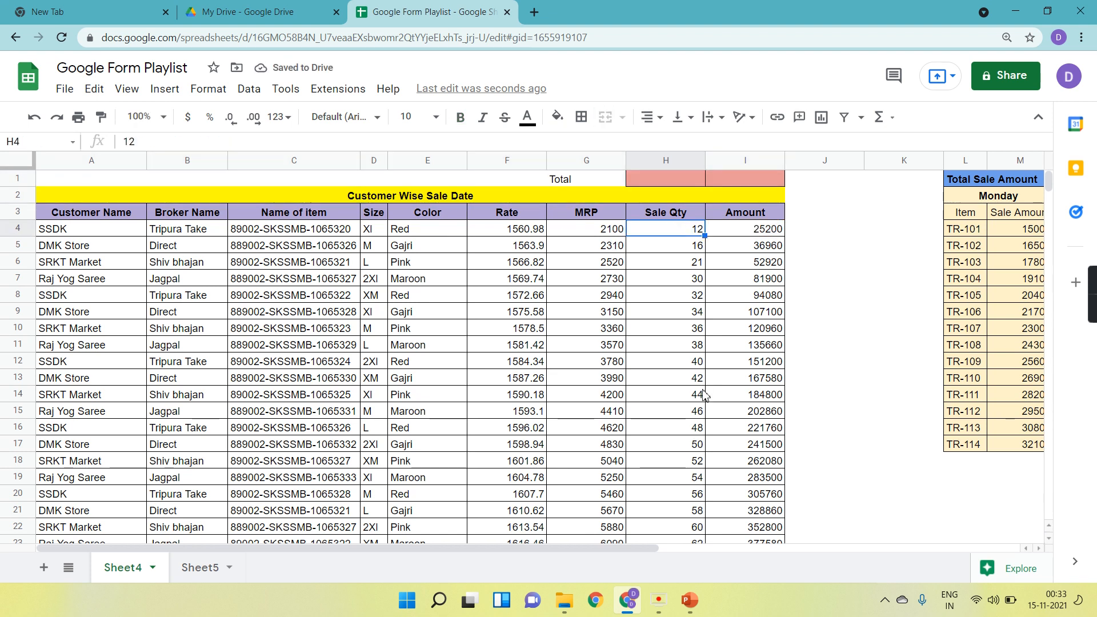
key(ctrl+shift+Down)
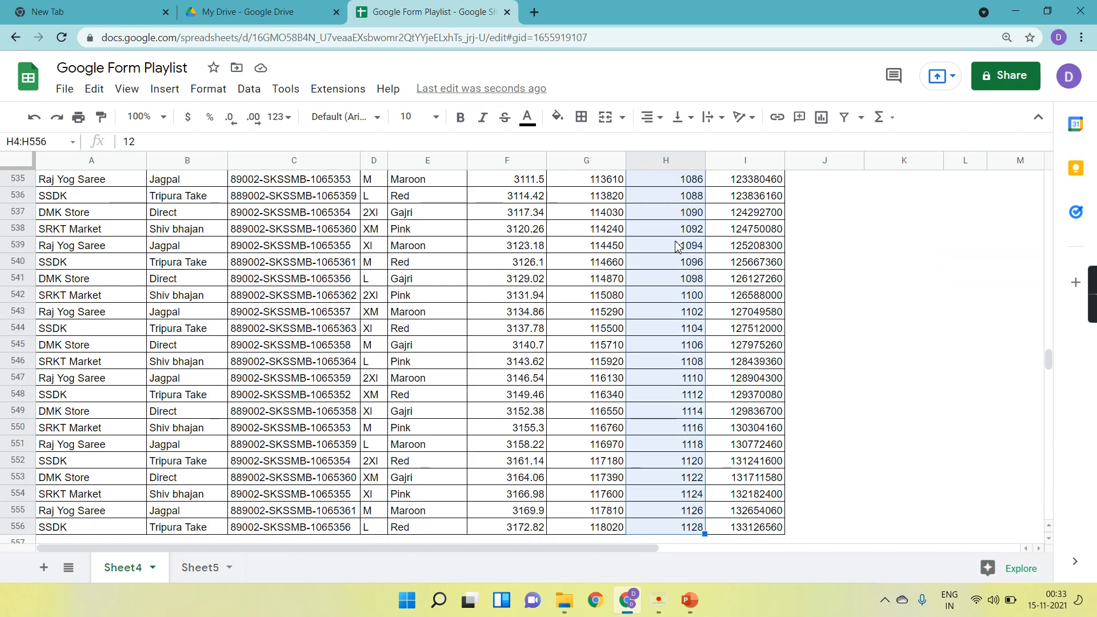
scroll(676, 246, down, 2)
scroll(676, 245, up, 8)
scroll(676, 246, up, 20)
scroll(676, 246, up, 20)
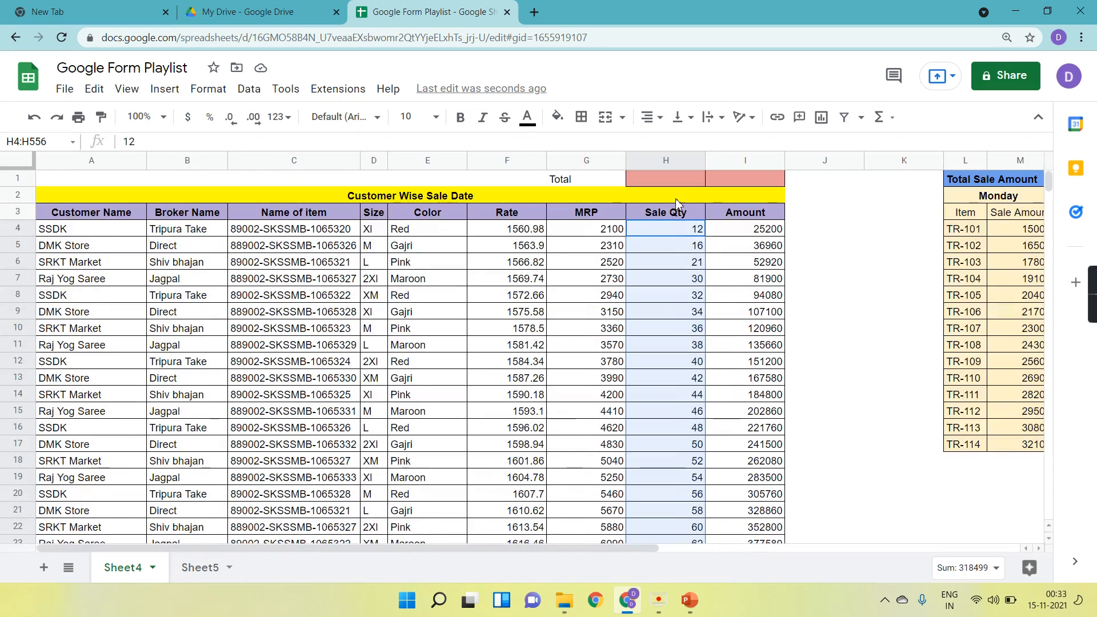
Start a SUM formula in cell H1 and select a range beginning at H4 in the Sale Qty column.
click(675, 180)
text(=)
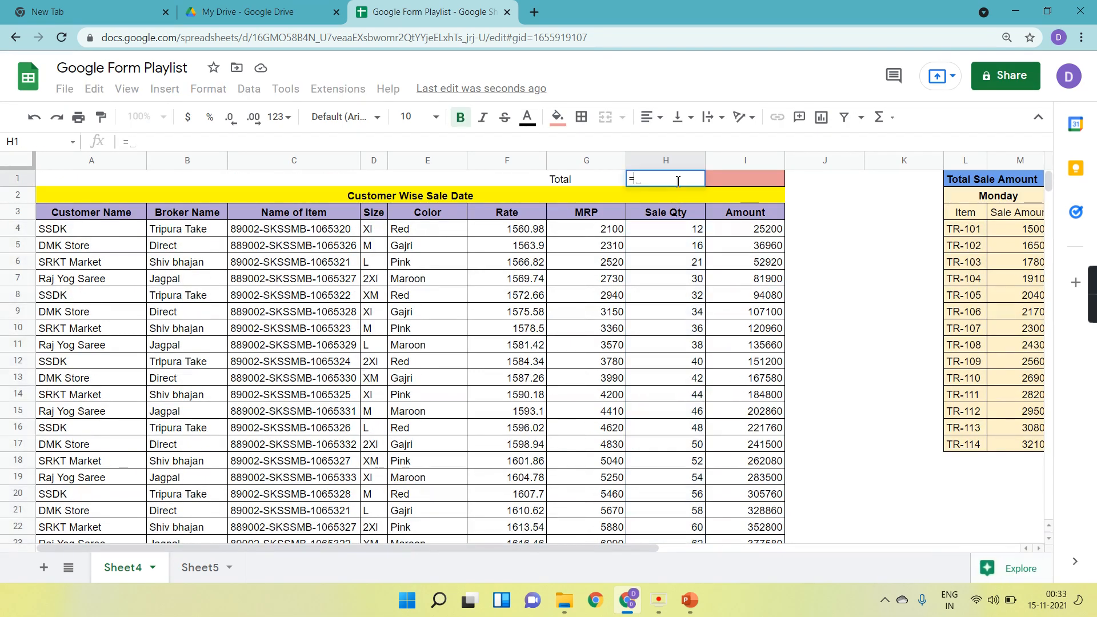
text(sum)
click(672, 199)
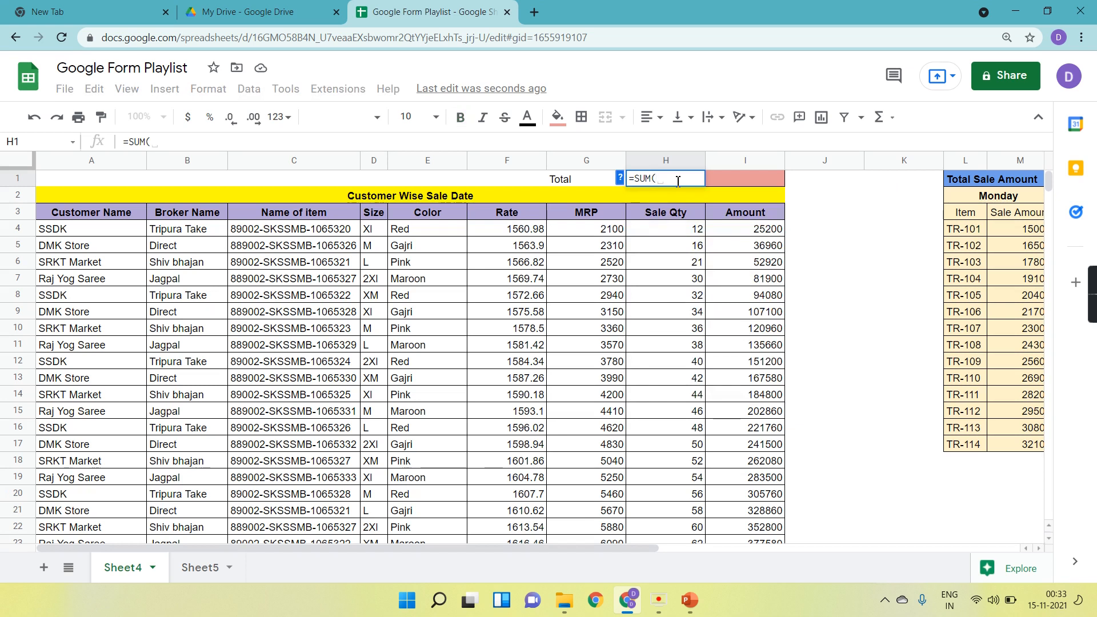
click(657, 231)
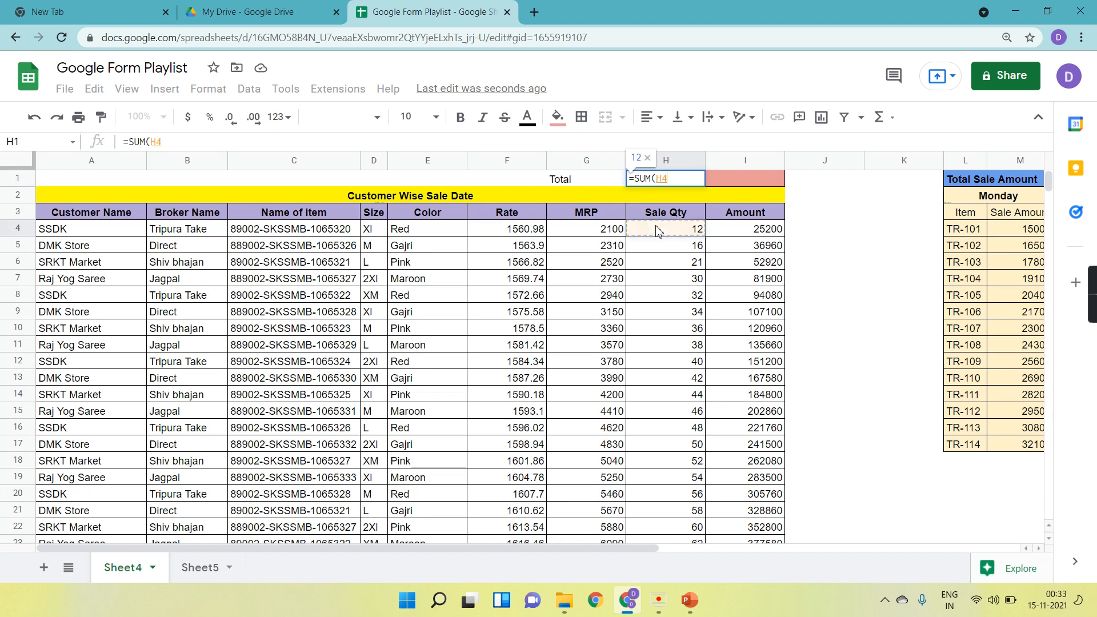
key(shift+Down)
key(shift+Down)
key(shift+Down)
key(shift+Down)
key(shift+Down)
key(shift+Down)
key(shift+Down)
key(shift+Down)
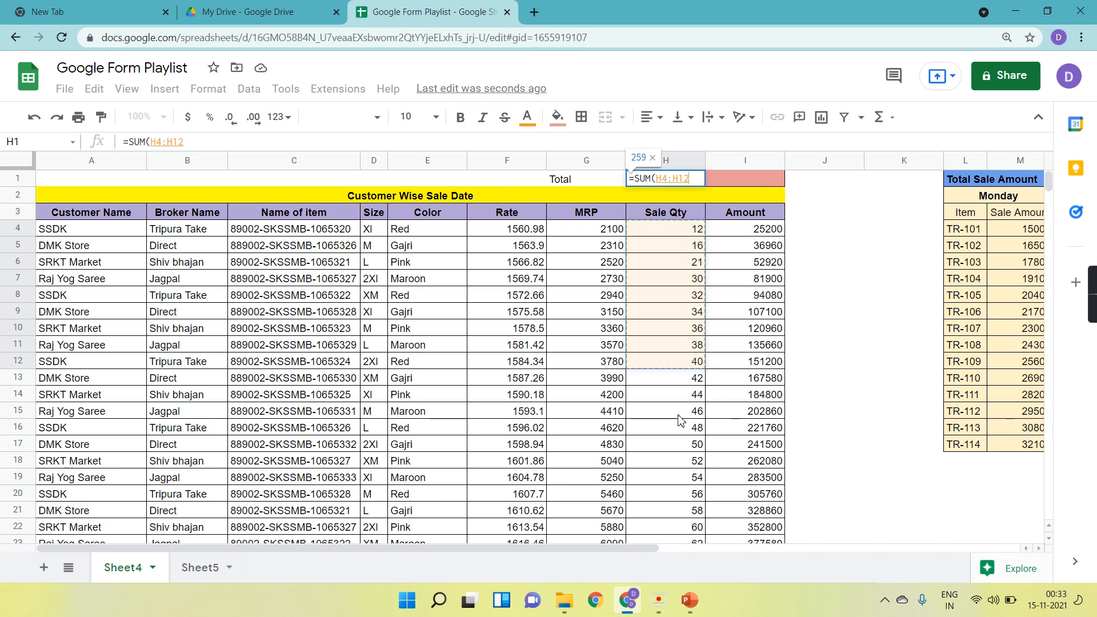
scroll(678, 421, down, 20)
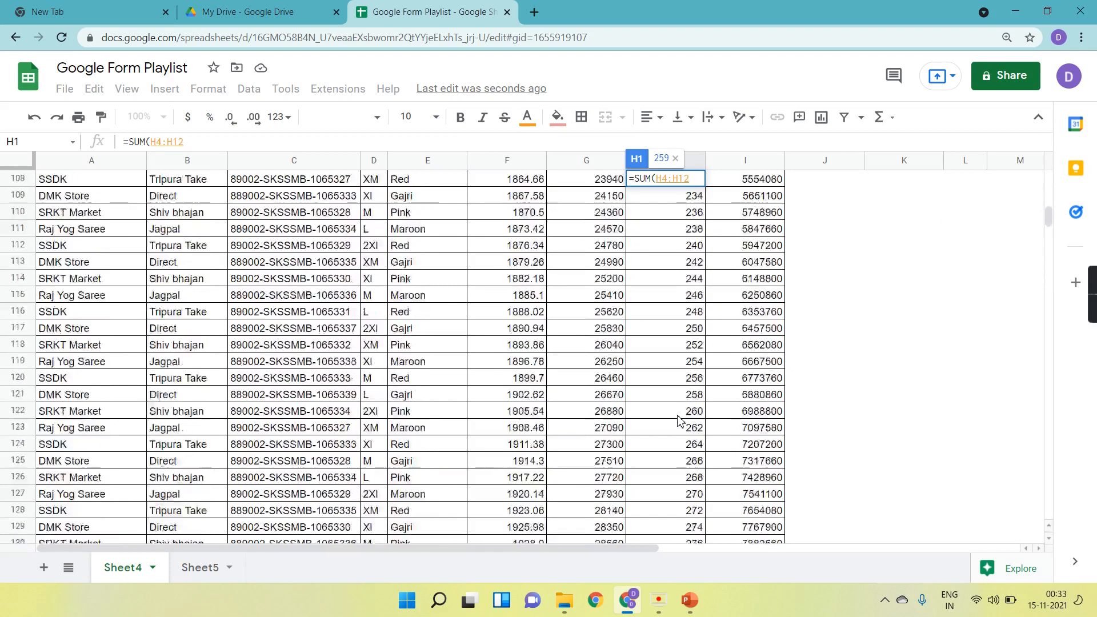
scroll(678, 421, down, 20)
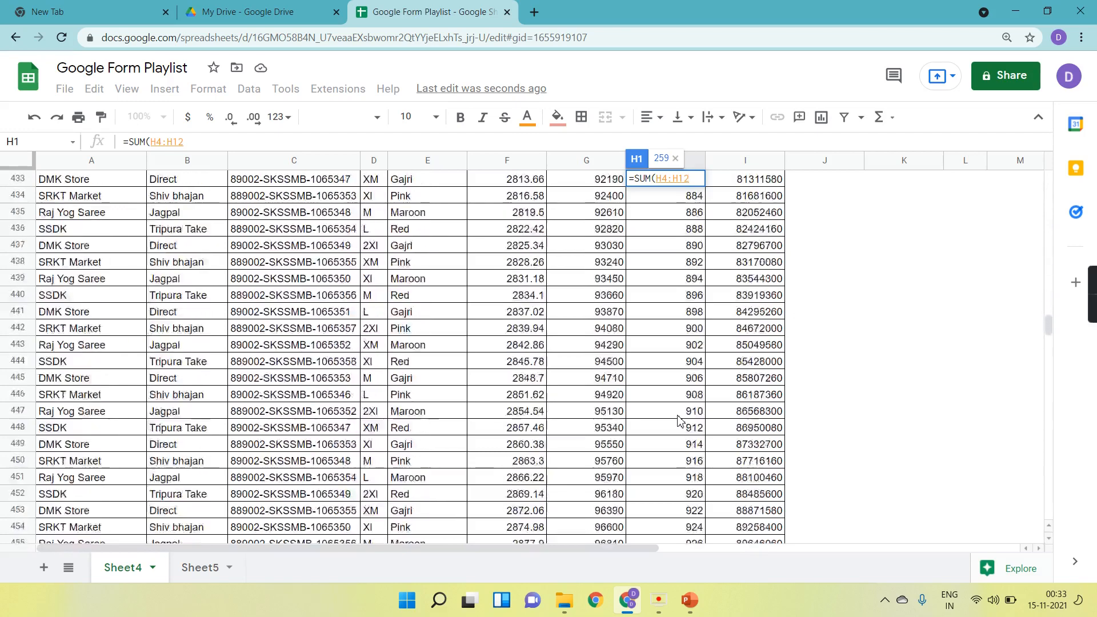
scroll(678, 421, down, 8)
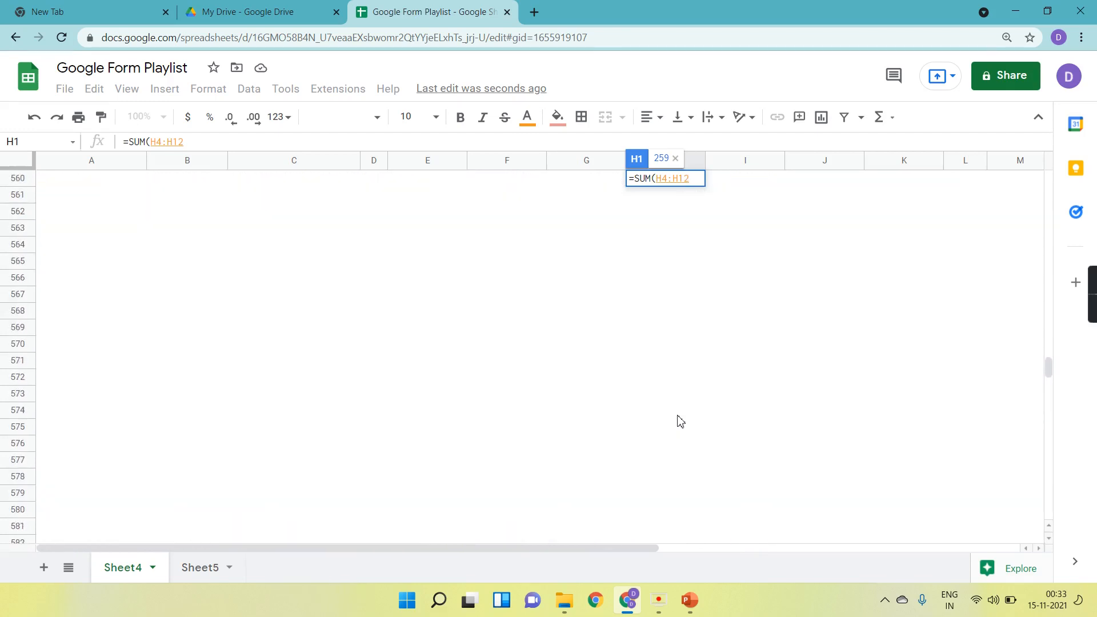
scroll(678, 421, down, 1)
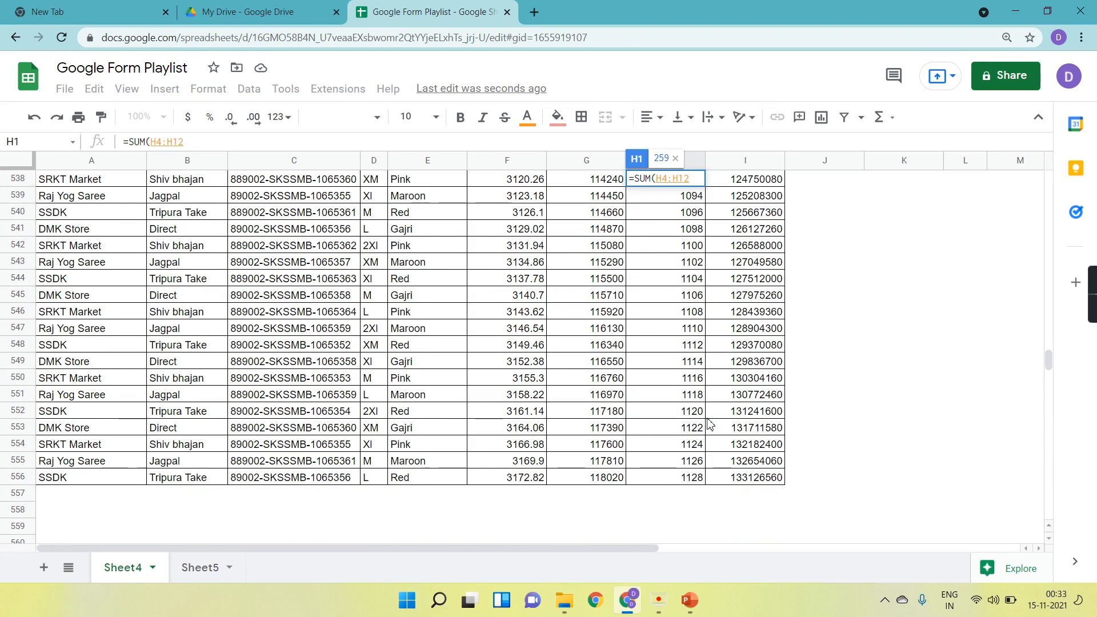
scroll(709, 423, up, 20)
scroll(708, 423, up, 20)
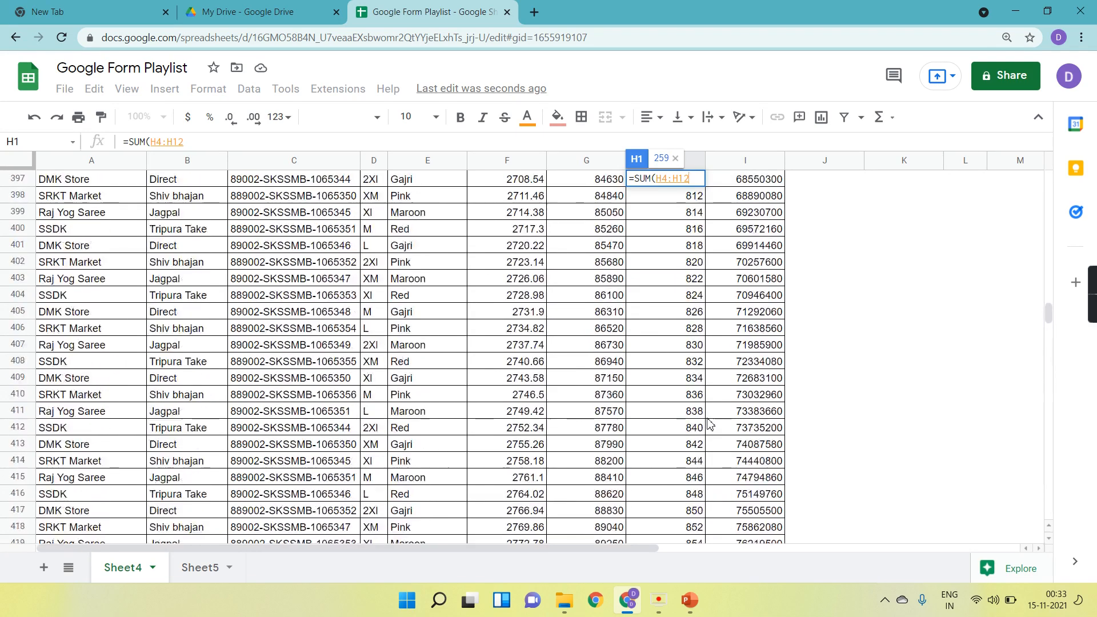
scroll(709, 424, up, 20)
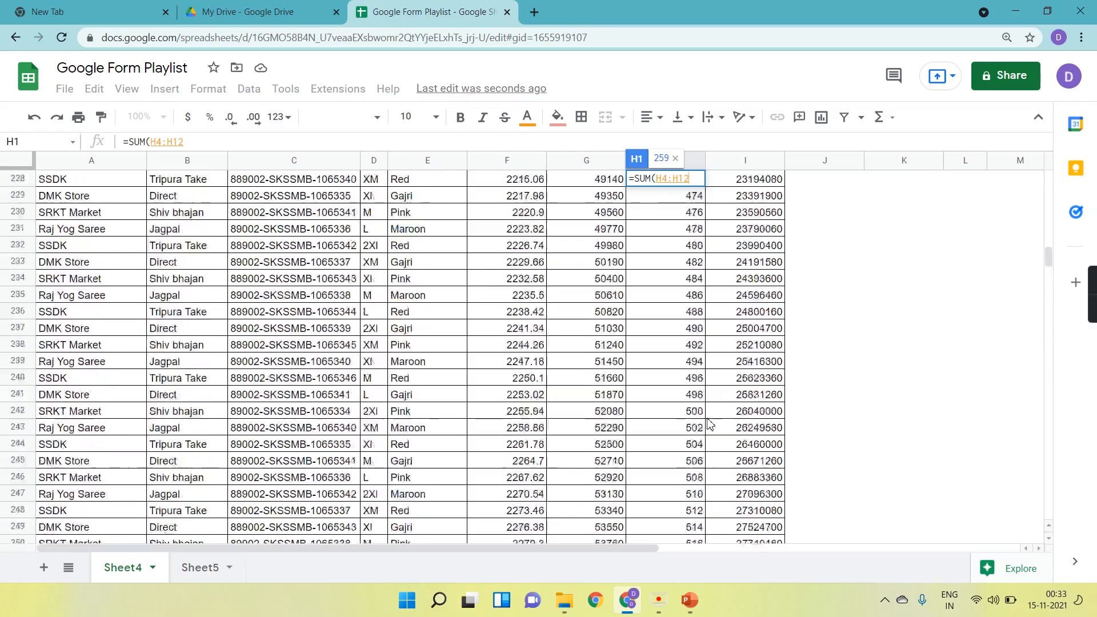
scroll(708, 423, up, 15)
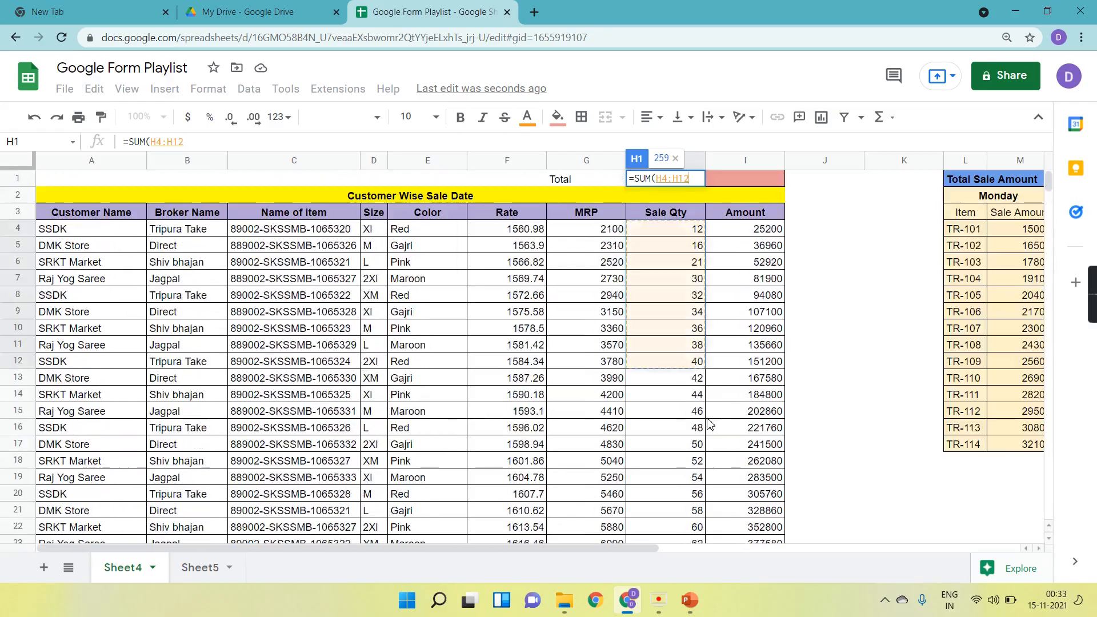
Extend the SUM range to H4:H556 and complete the formula in H1.
key(ctrl+shift+Down)
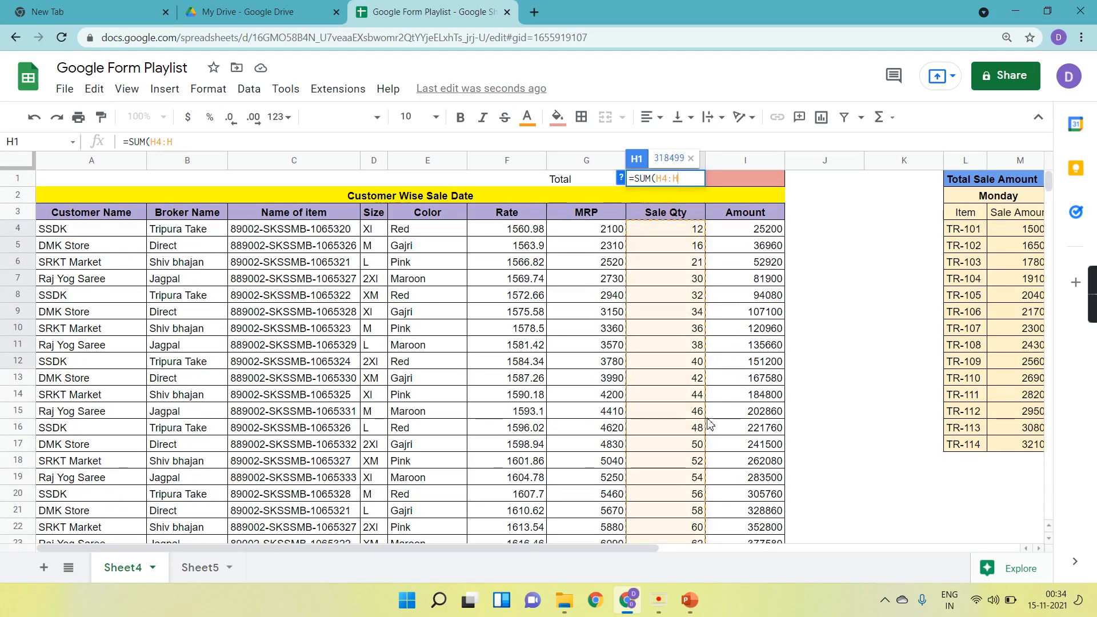
scroll(709, 423, down, 20)
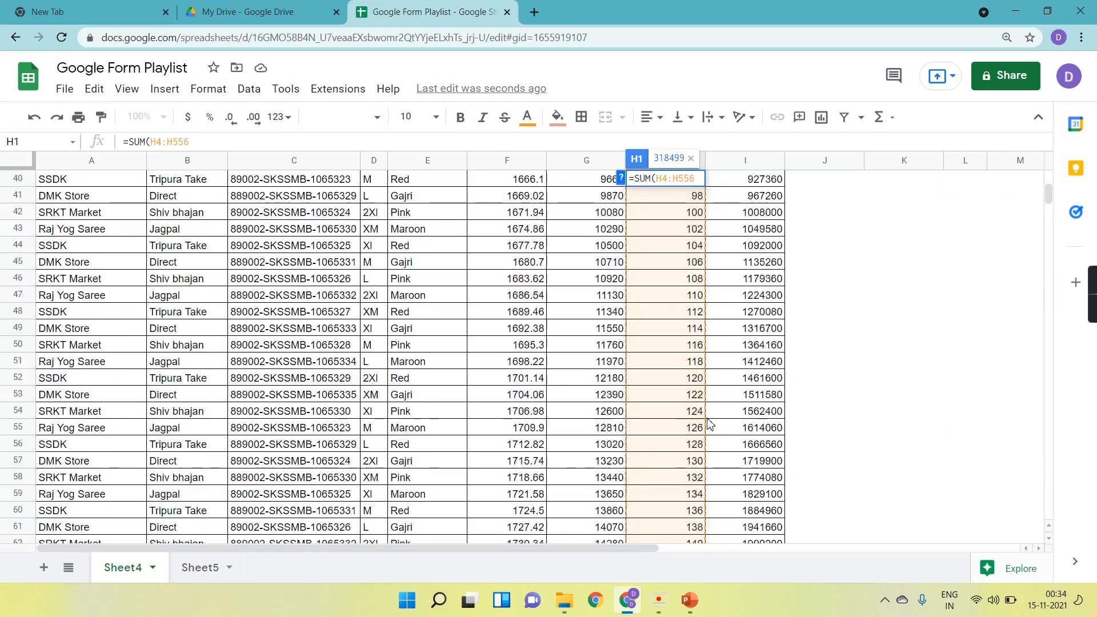
scroll(709, 423, down, 20)
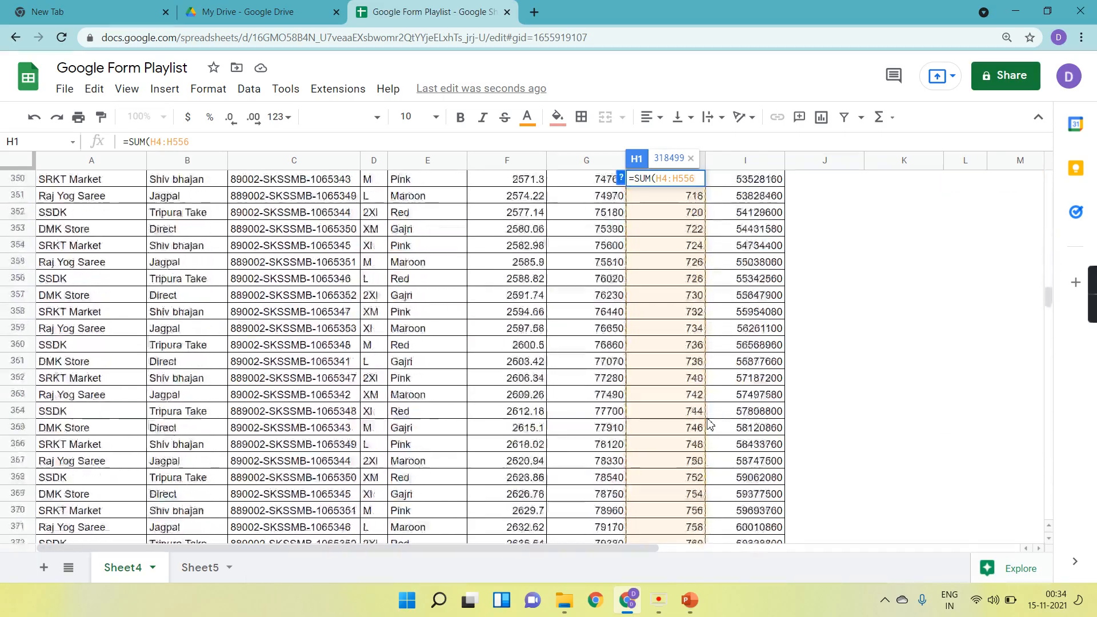
scroll(709, 423, down, 10)
scroll(709, 423, up, 10)
scroll(709, 423, up, 20)
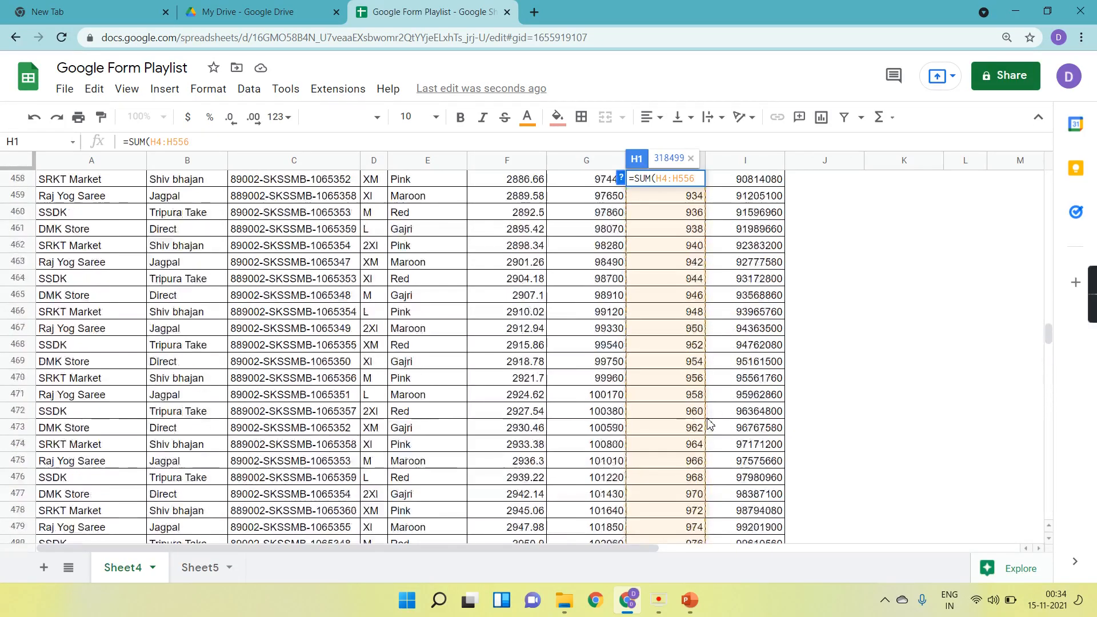
text())
key(Return)
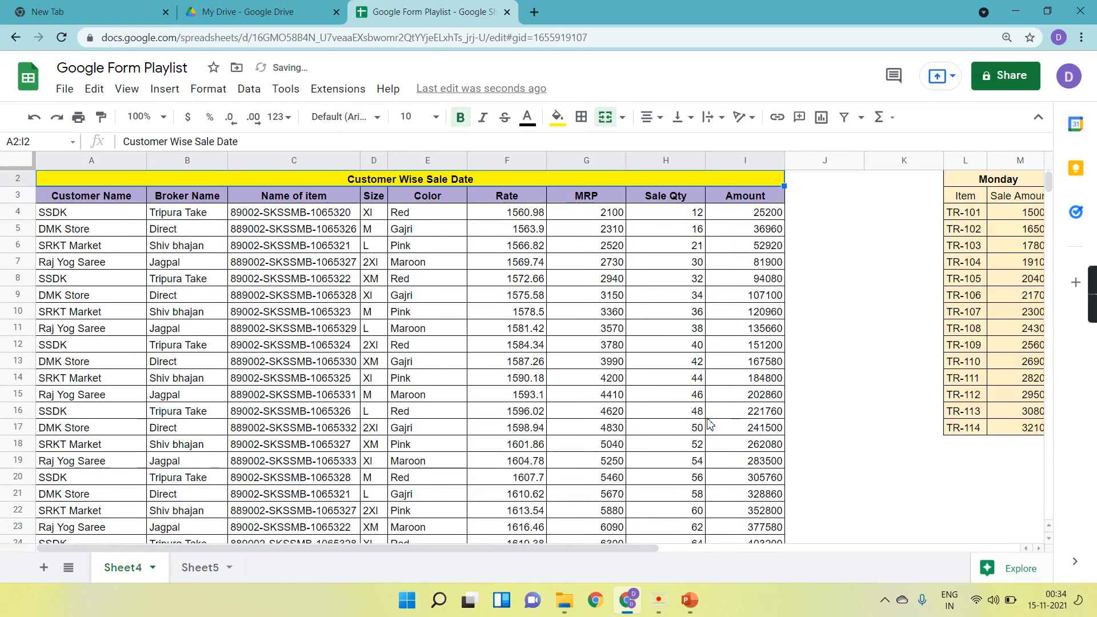
Inspect the total in cell H1 and the first Sale Qty cell.
scroll(674, 327, up, 1)
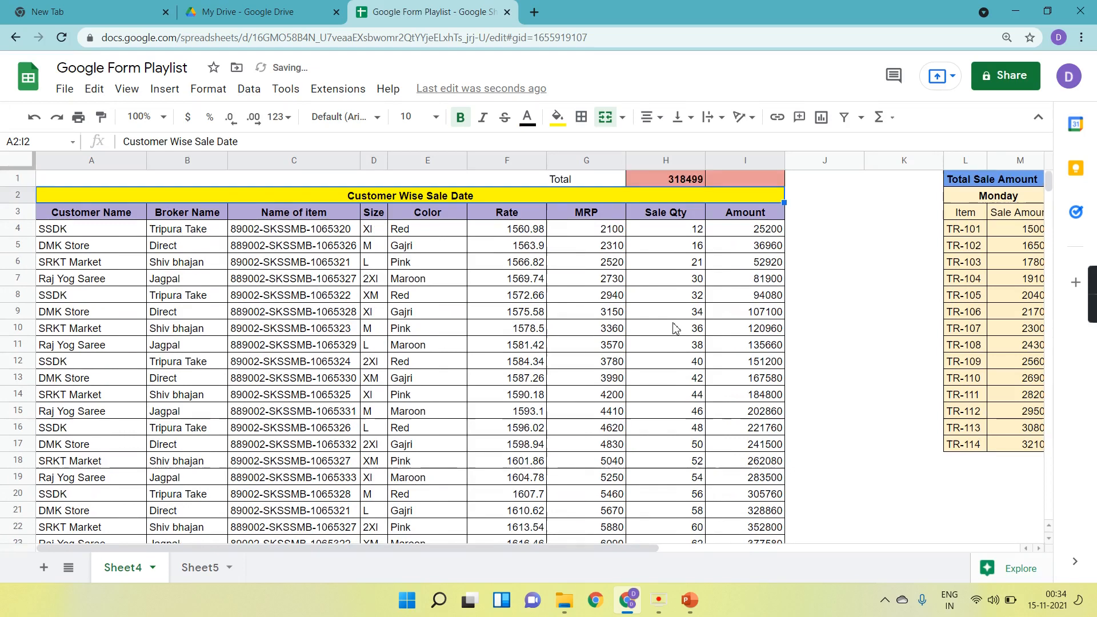
click(681, 180)
click(673, 234)
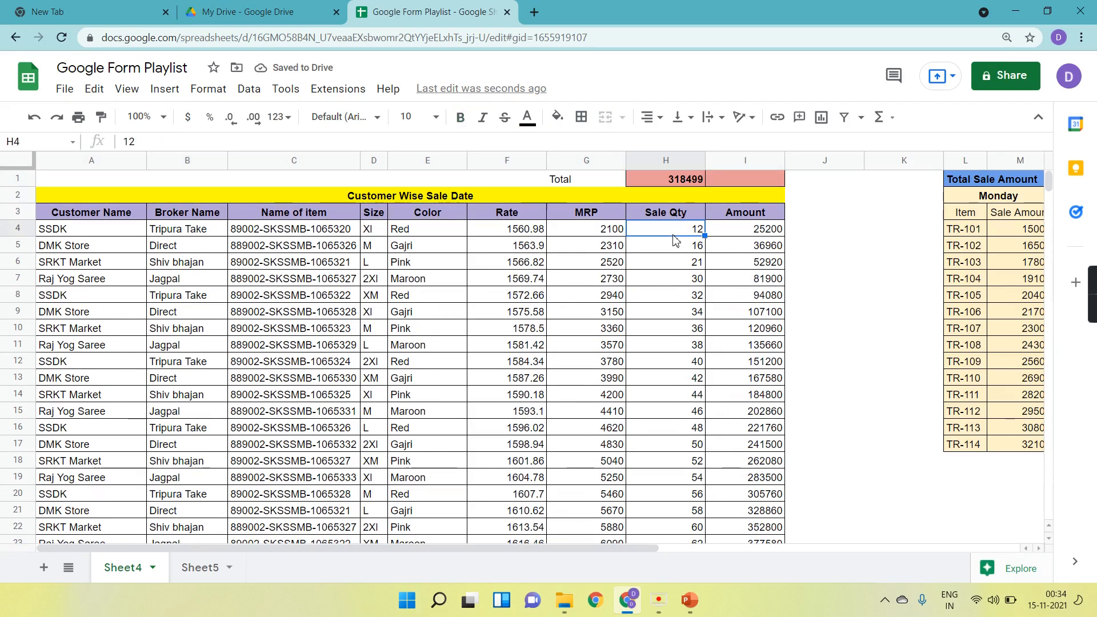
Change the first Sale Qty value in H4 to 13 to test whether the Total updates.
text(1)
key(Return)
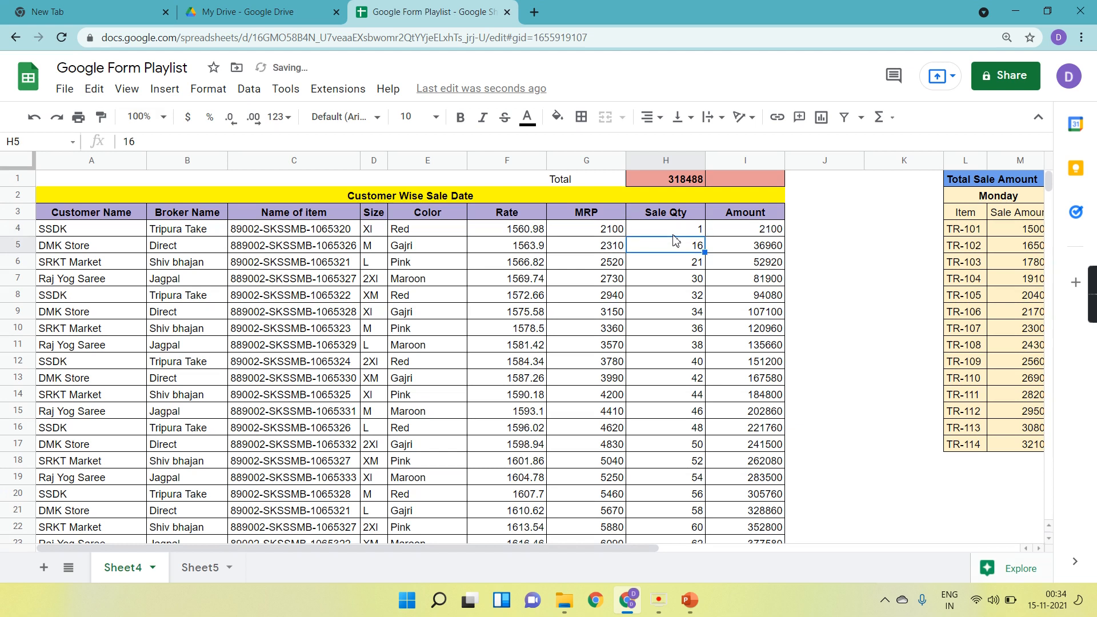
click(674, 234)
text(10)
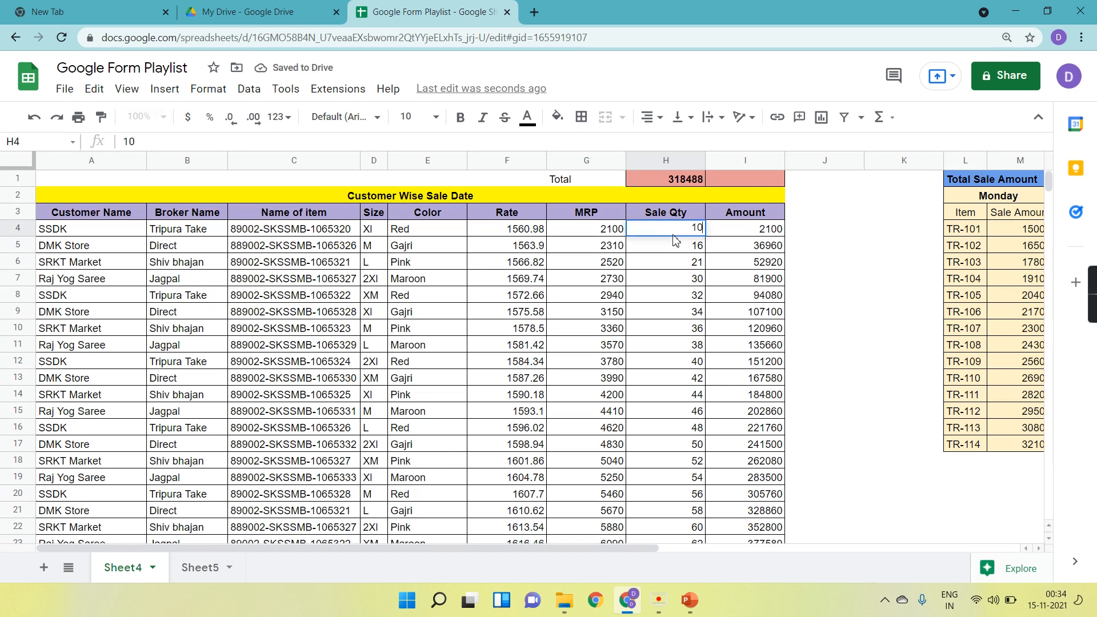
key(Return)
click(673, 234)
text(13)
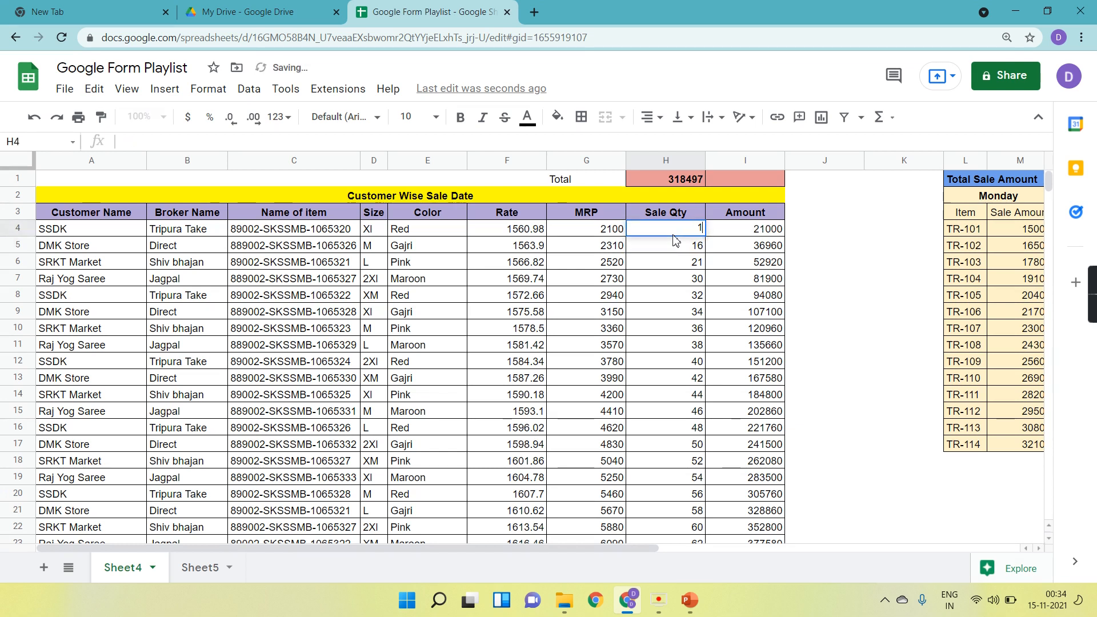
key(Return)
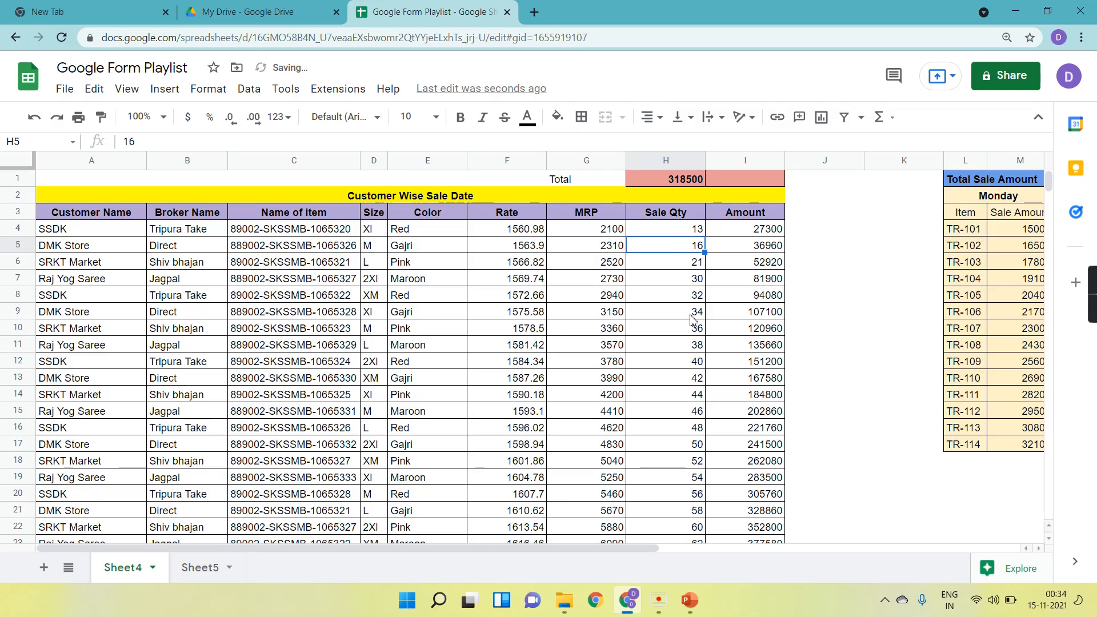
Enter 2 in cell H557, the first empty cell below the Sale Qty column.
scroll(691, 320, down, 20)
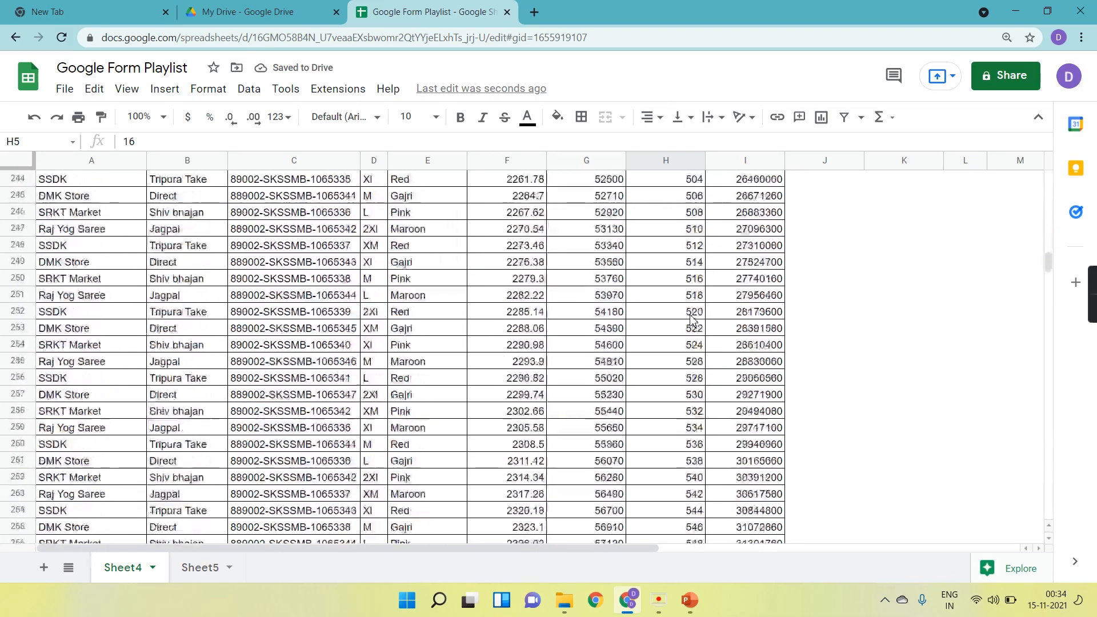
scroll(691, 320, down, 20)
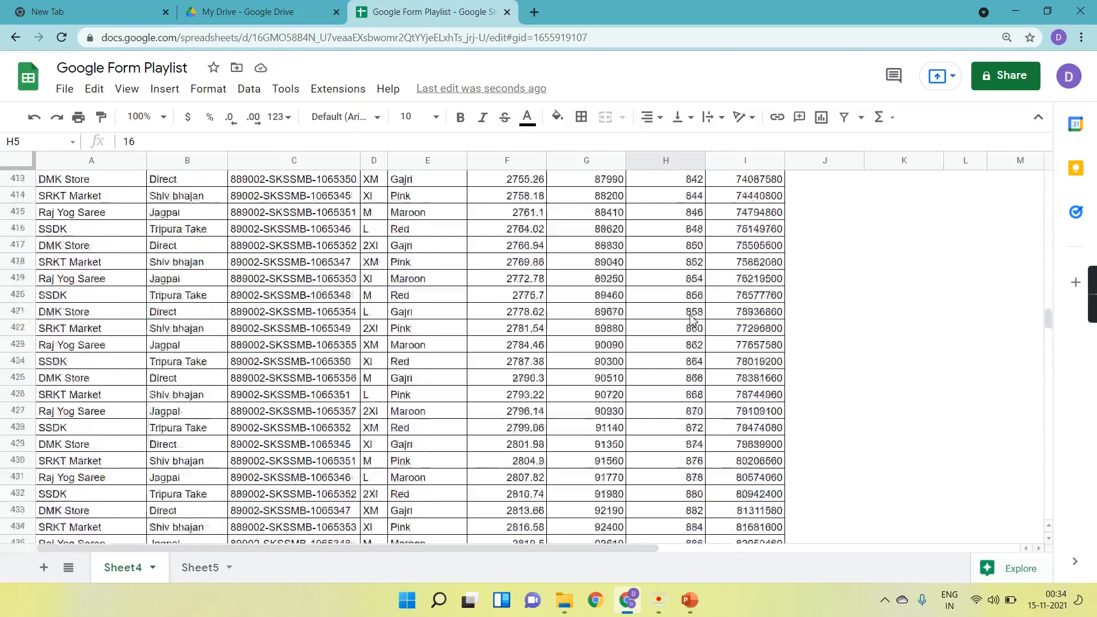
scroll(690, 317, up, 20)
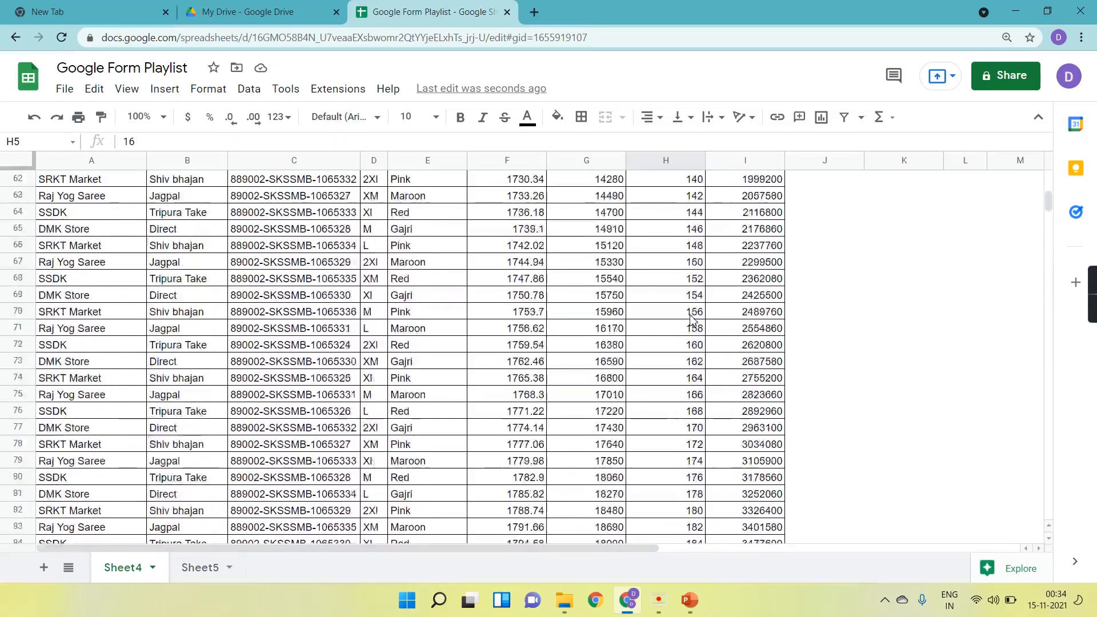
scroll(692, 317, up, 20)
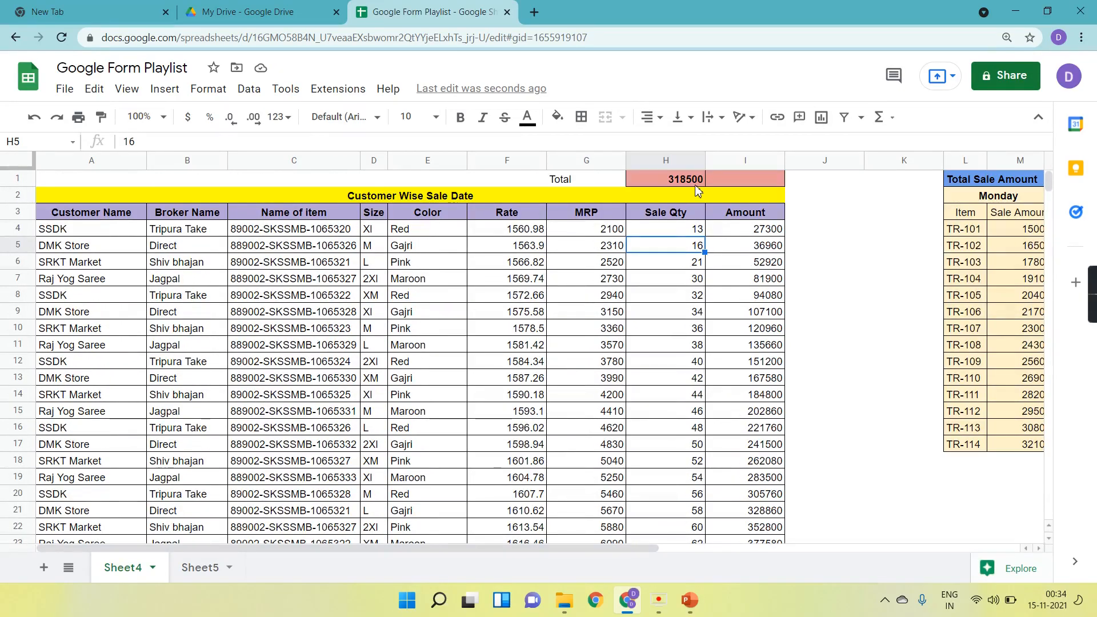
scroll(697, 457, down, 20)
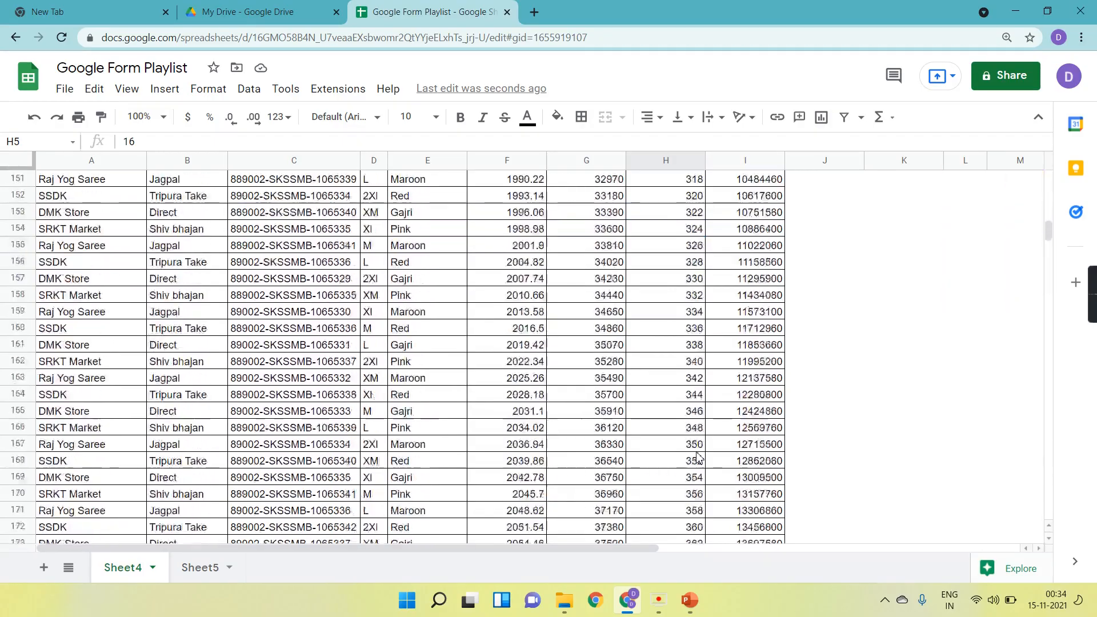
scroll(697, 457, down, 20)
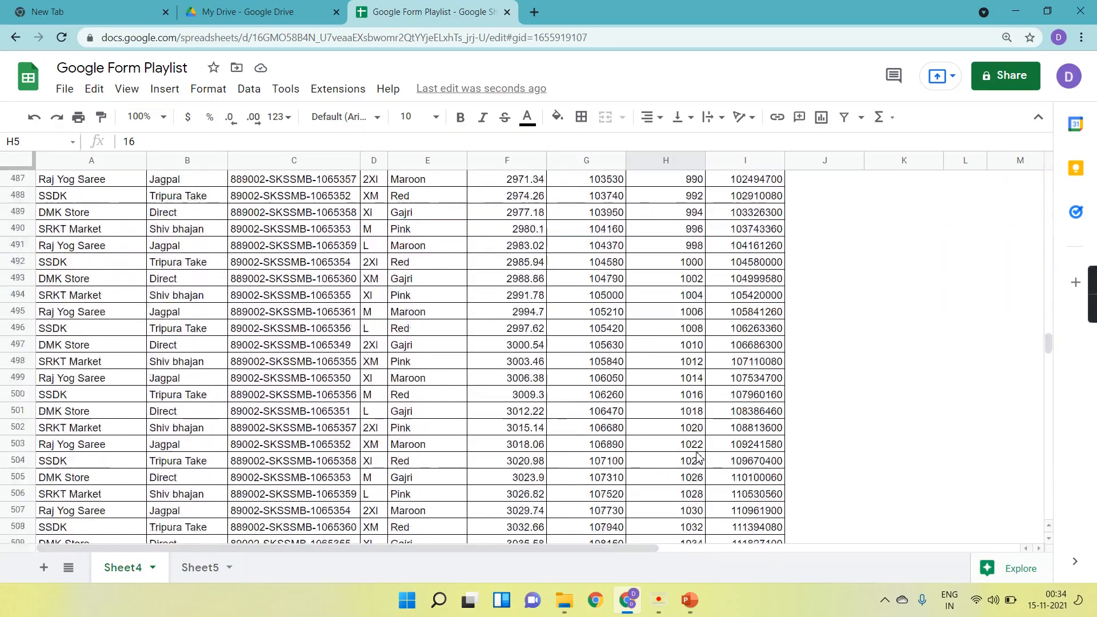
scroll(697, 456, down, 8)
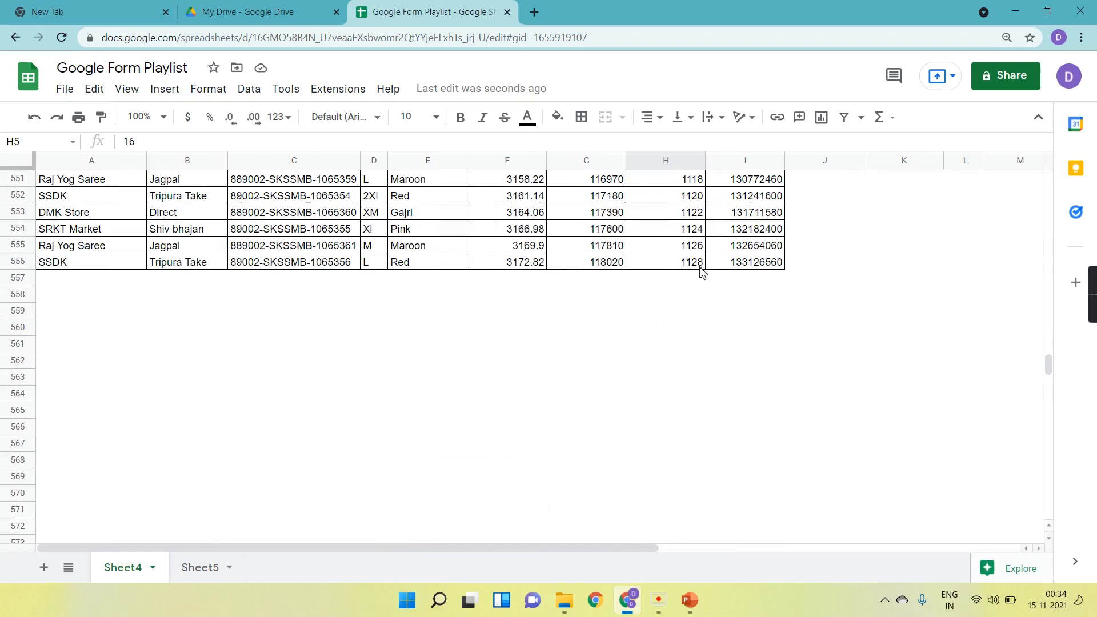
click(690, 282)
text(2)
key(Return)
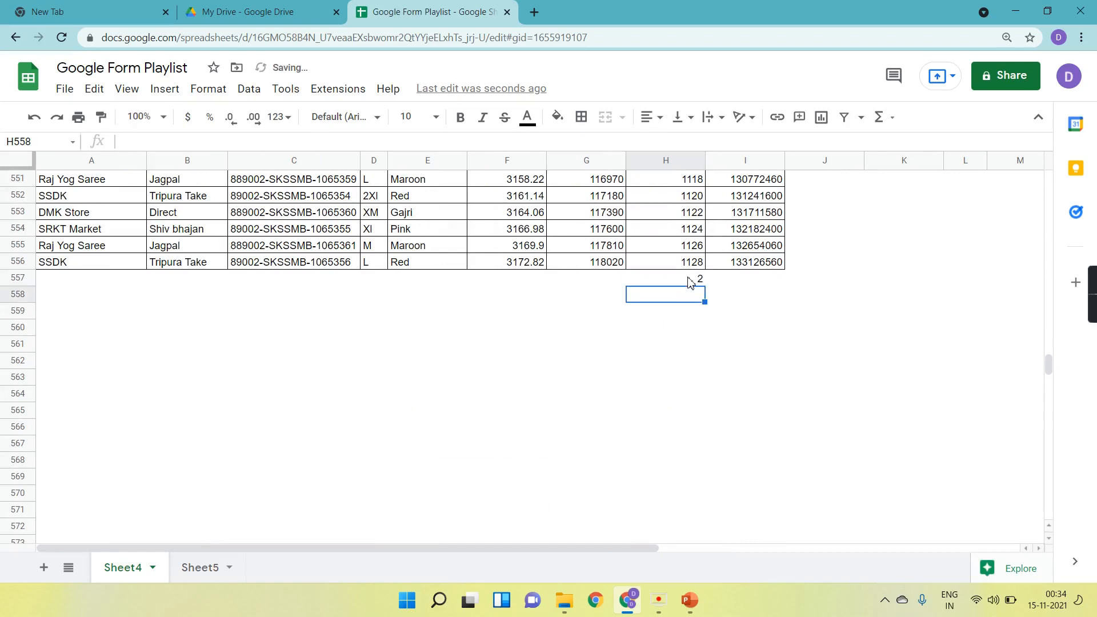
Open the Total formula in H1 to check which range it sums.
drag(1049, 358, 1049, 180)
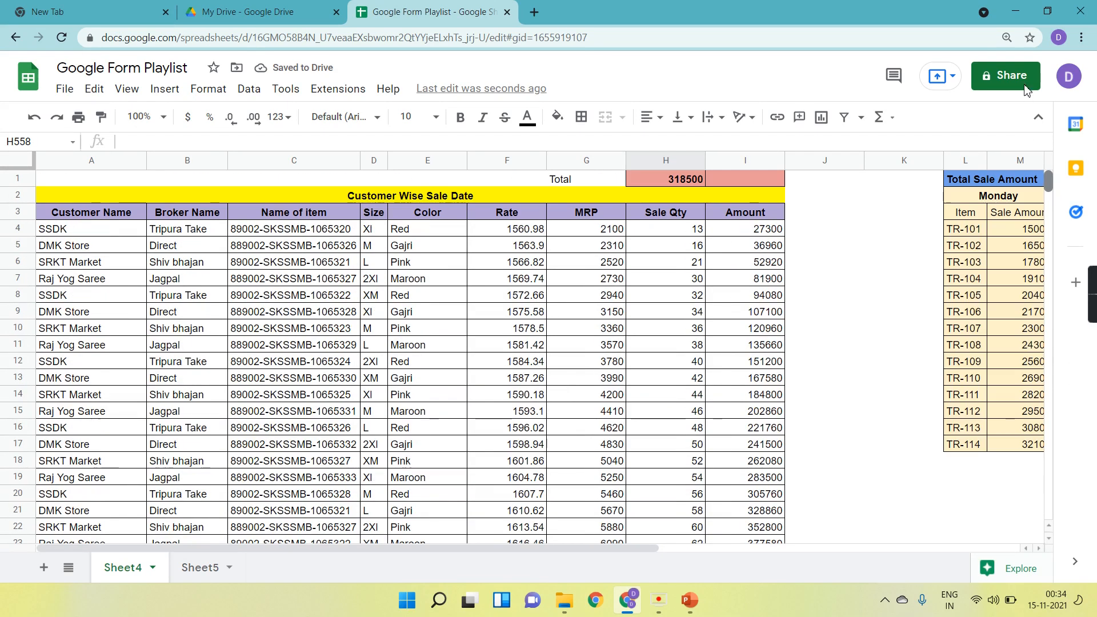
click(681, 181)
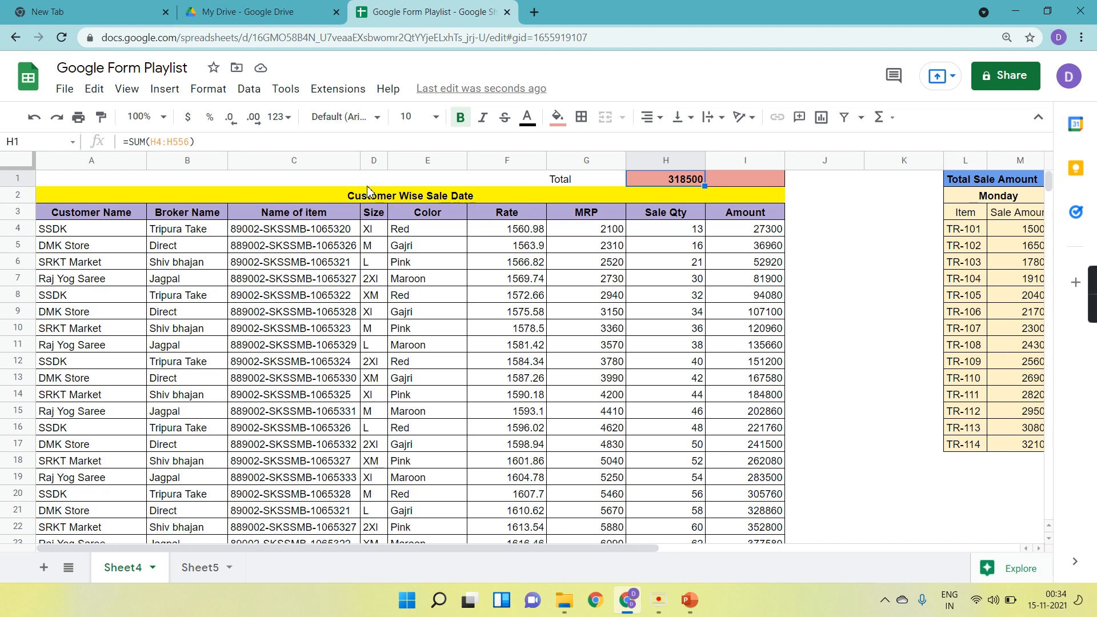
click(191, 144)
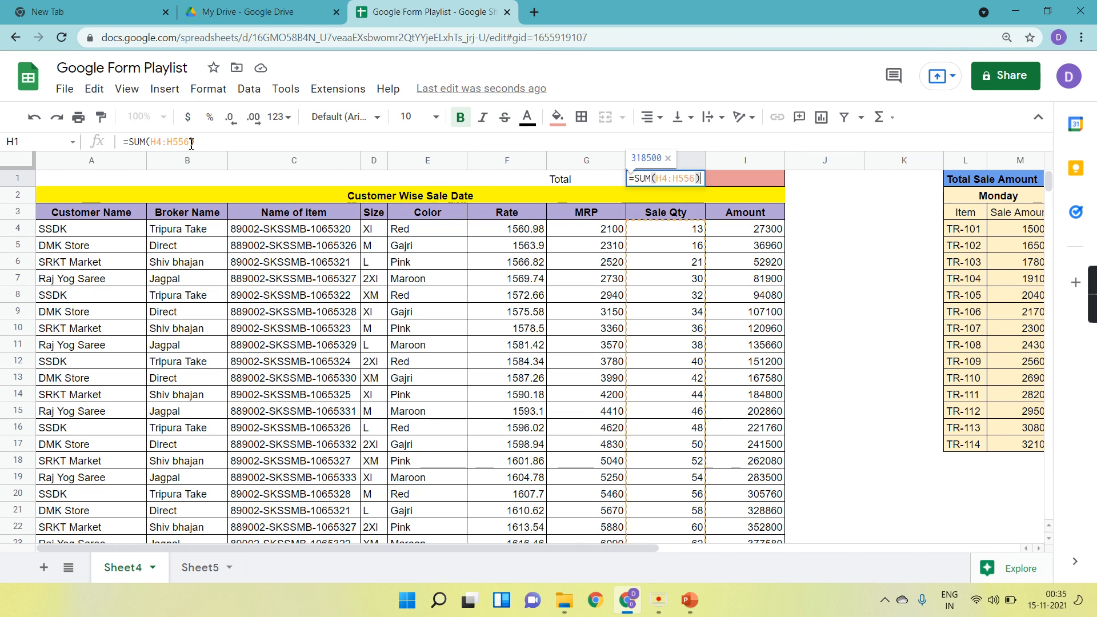
key(Return)
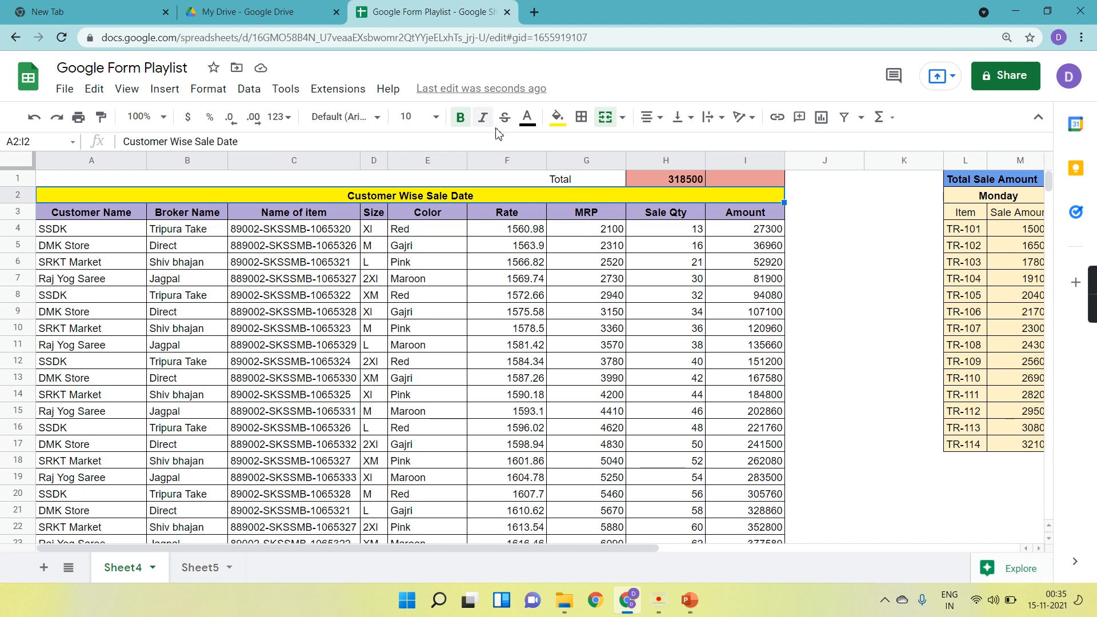
Examine the end of the Sale Qty column and the empty rows below it.
click(674, 179)
click(676, 230)
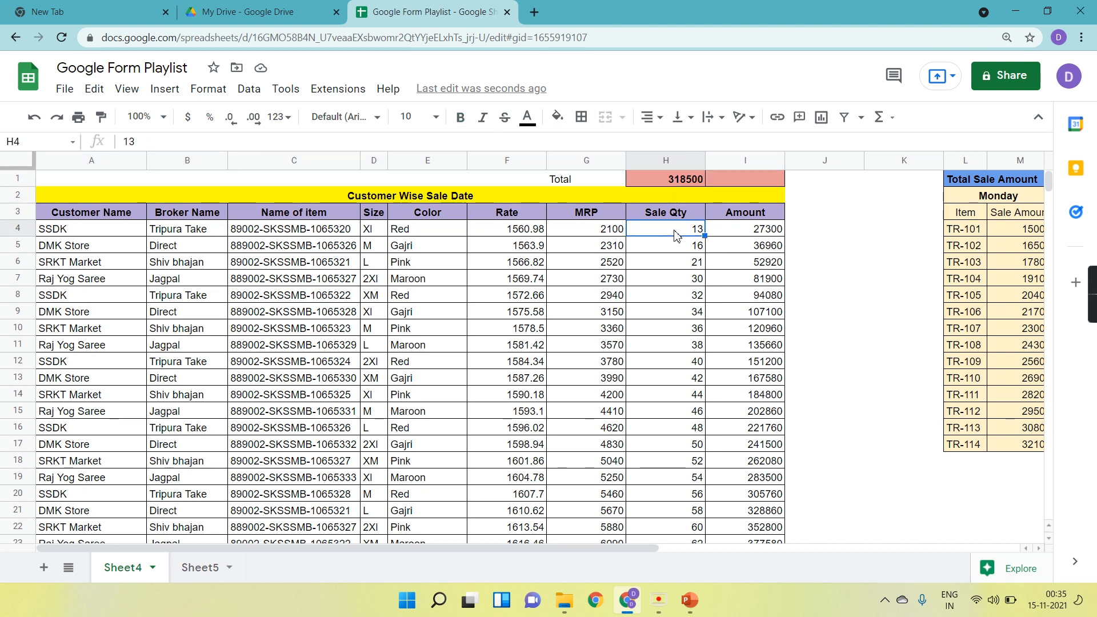
key(ctrl+Down)
scroll(676, 330, down, 2)
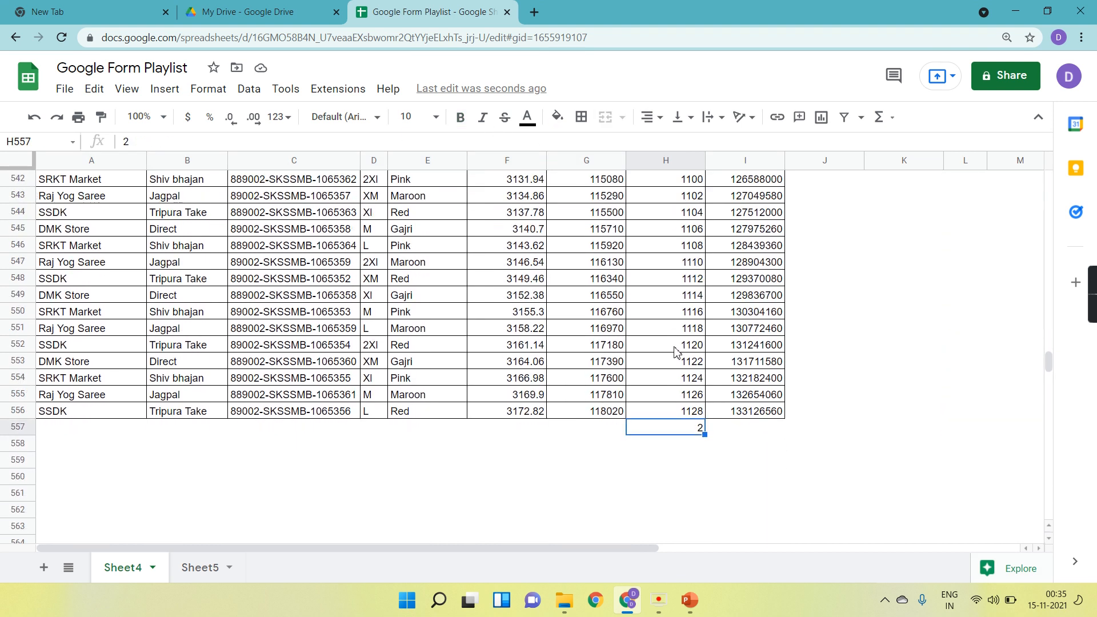
key(Down)
key(Down)
key(Down)
key(Down)
key(Down)
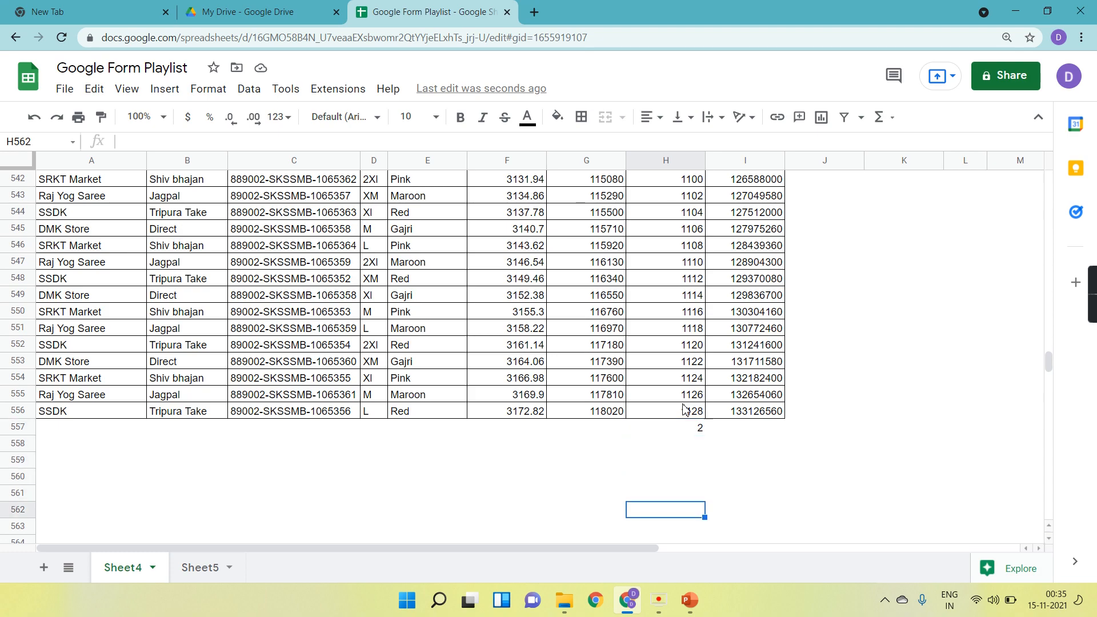
scroll(685, 409, up, 20)
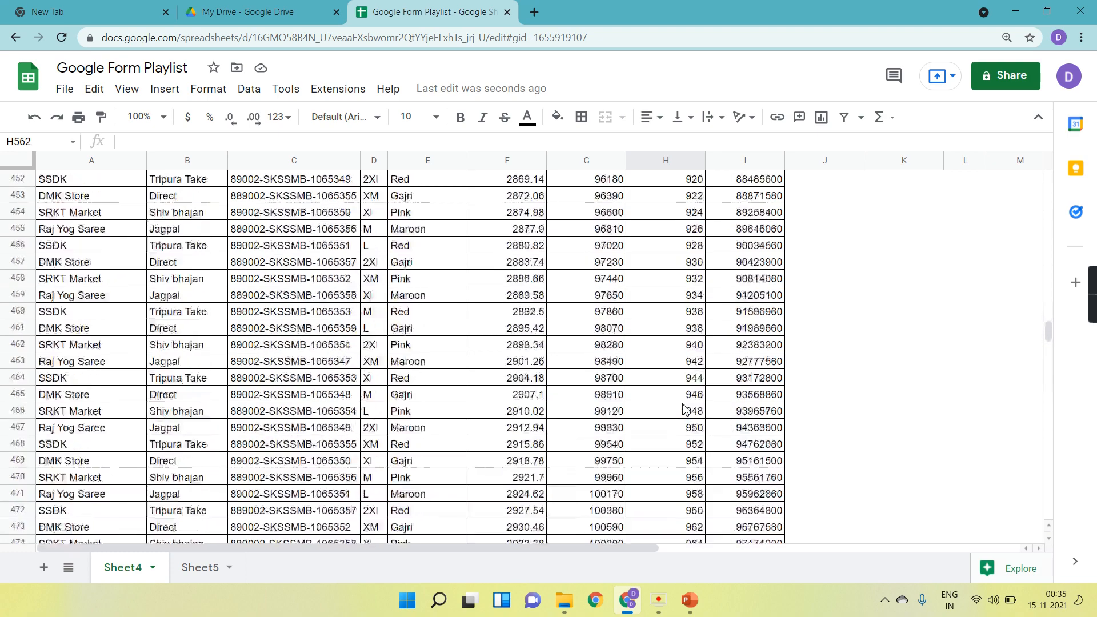
scroll(685, 409, down, 20)
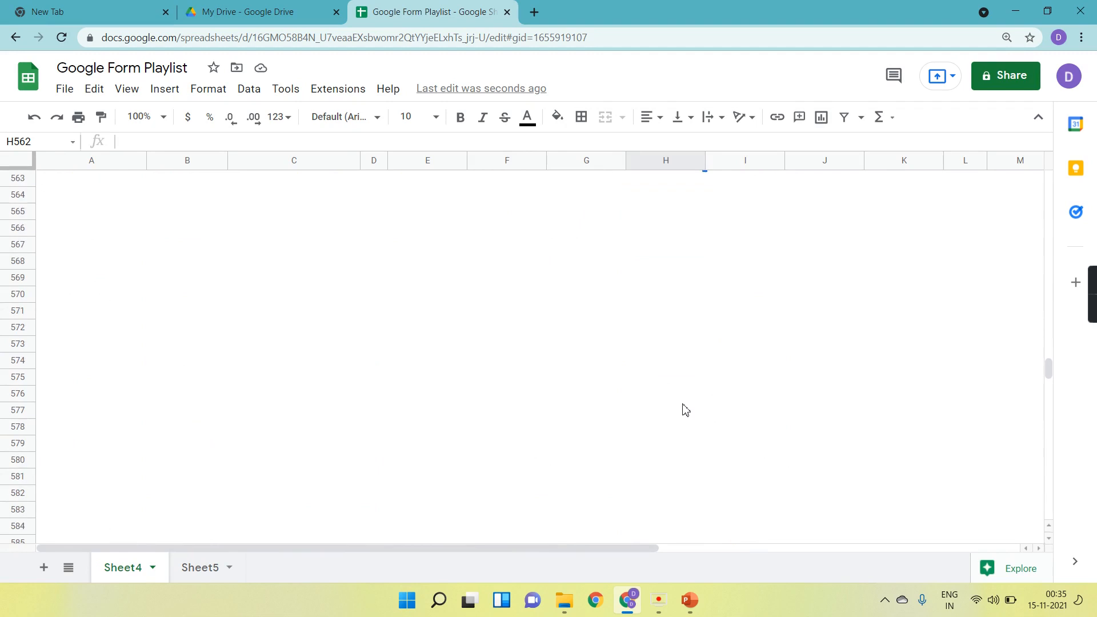
scroll(704, 467, up, 4)
click(687, 264)
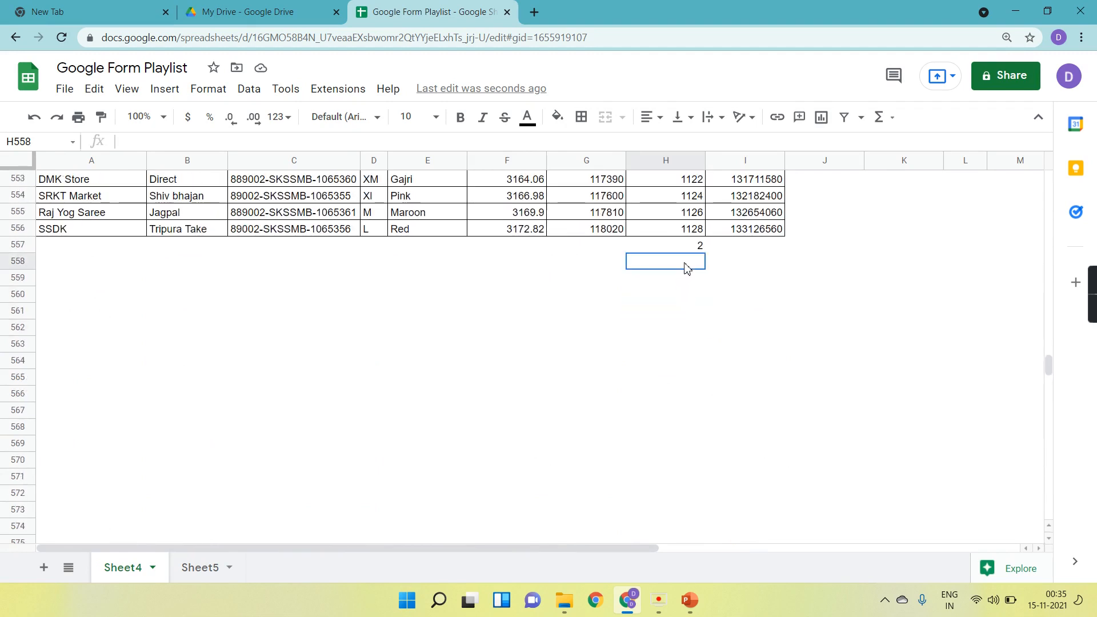
click(19, 244)
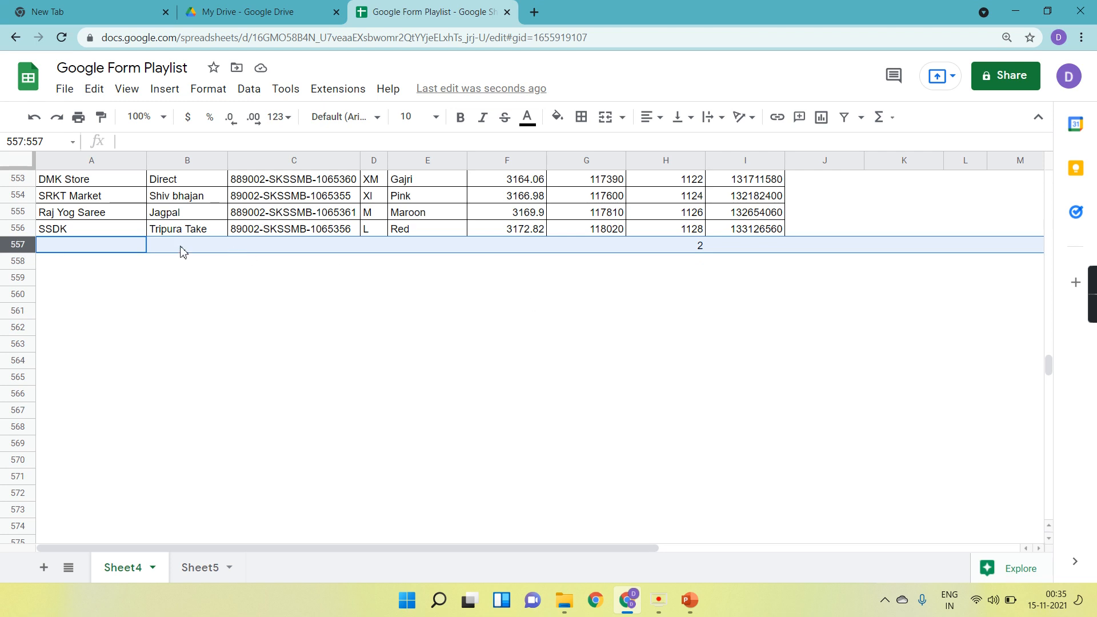
click(18, 261)
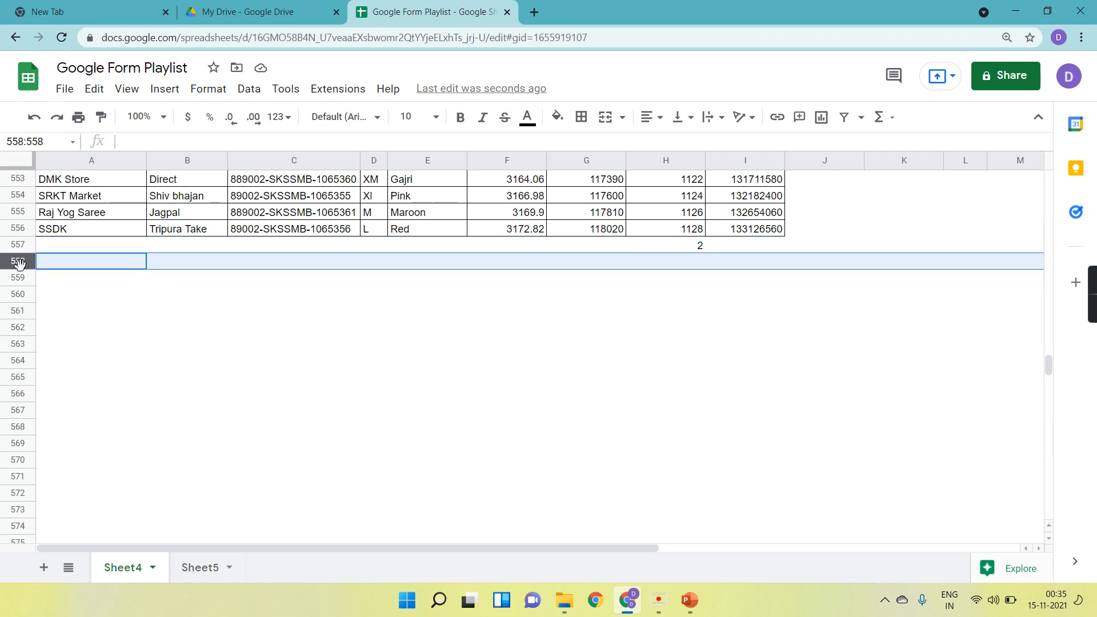
click(19, 277)
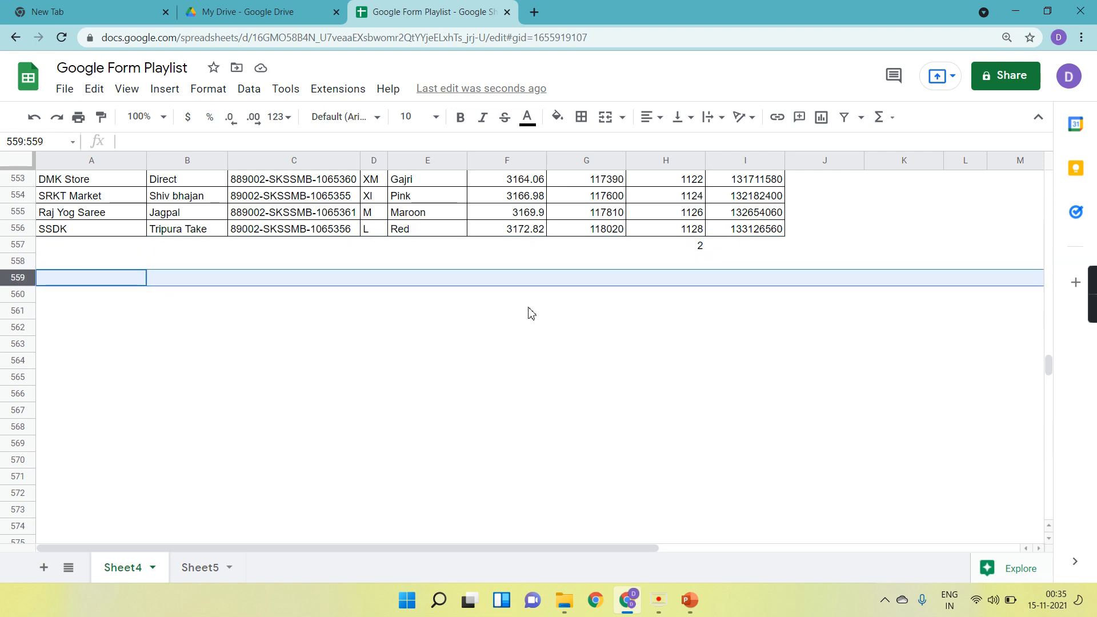
drag(1048, 374, 1072, 76)
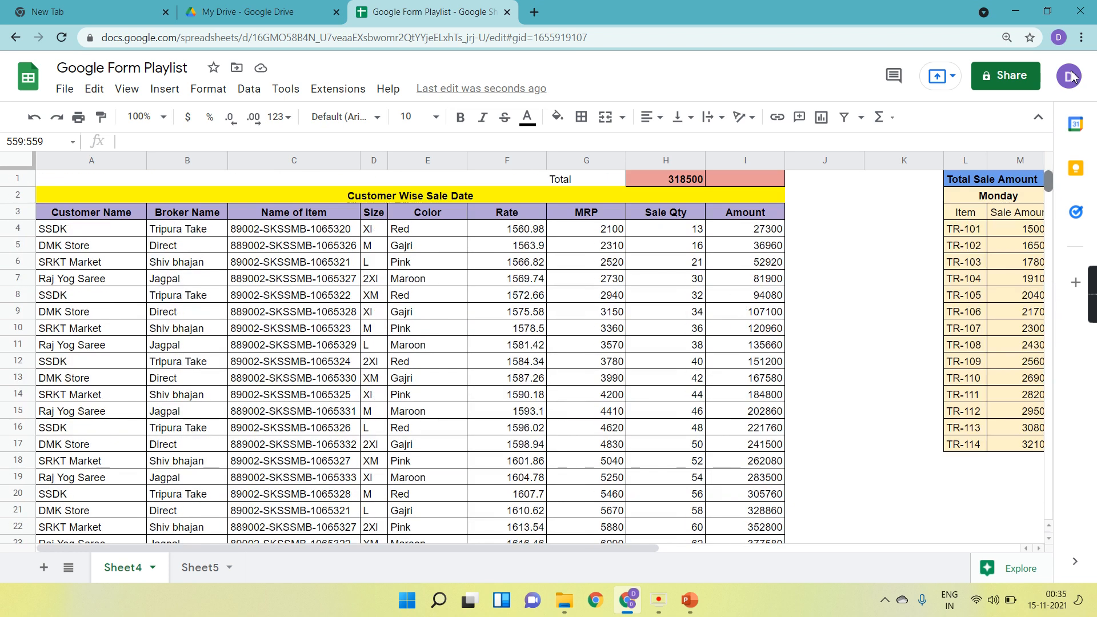
Edit the SUM formula in H1 so its range extends down the whole Sale Qty column from H4.
click(701, 184)
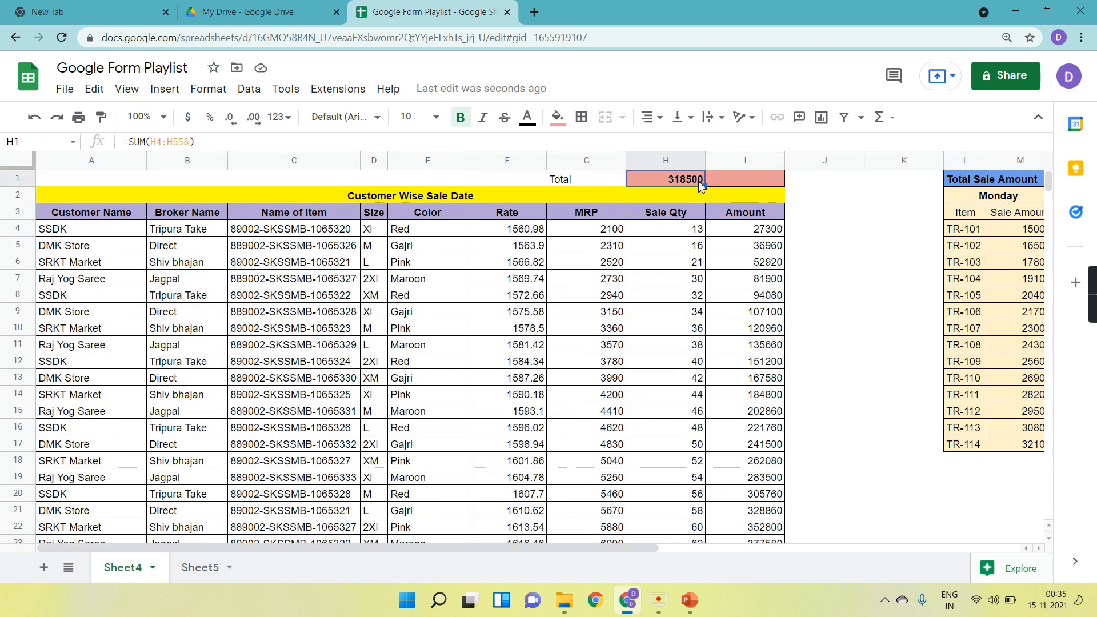
click(193, 142)
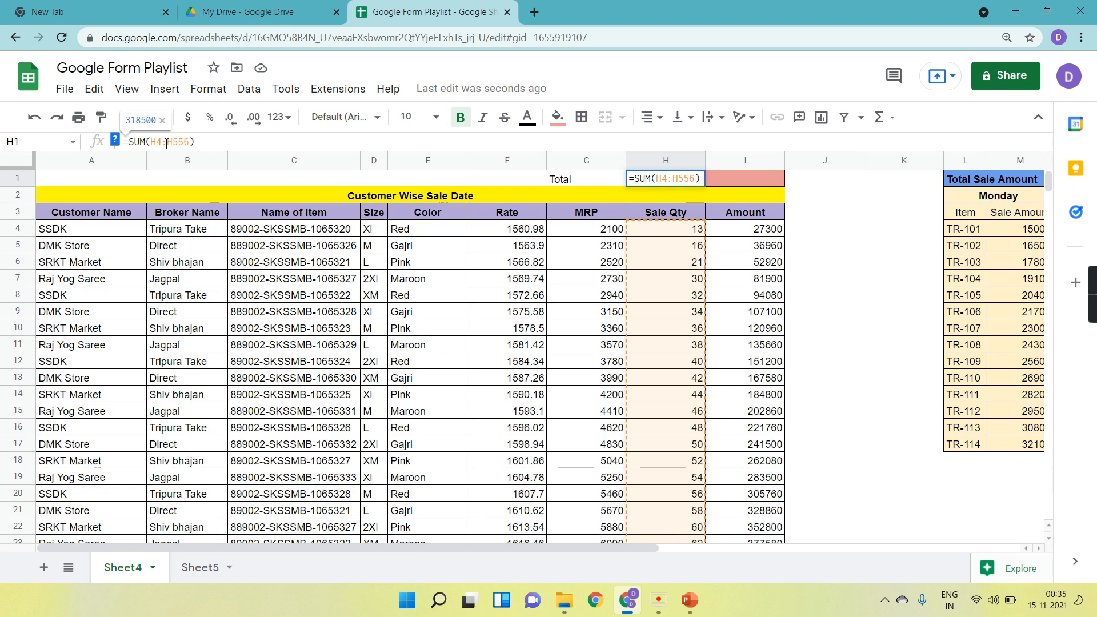
key(BackSpace)
key(BackSpace)
key(BackSpace)
key(Return)
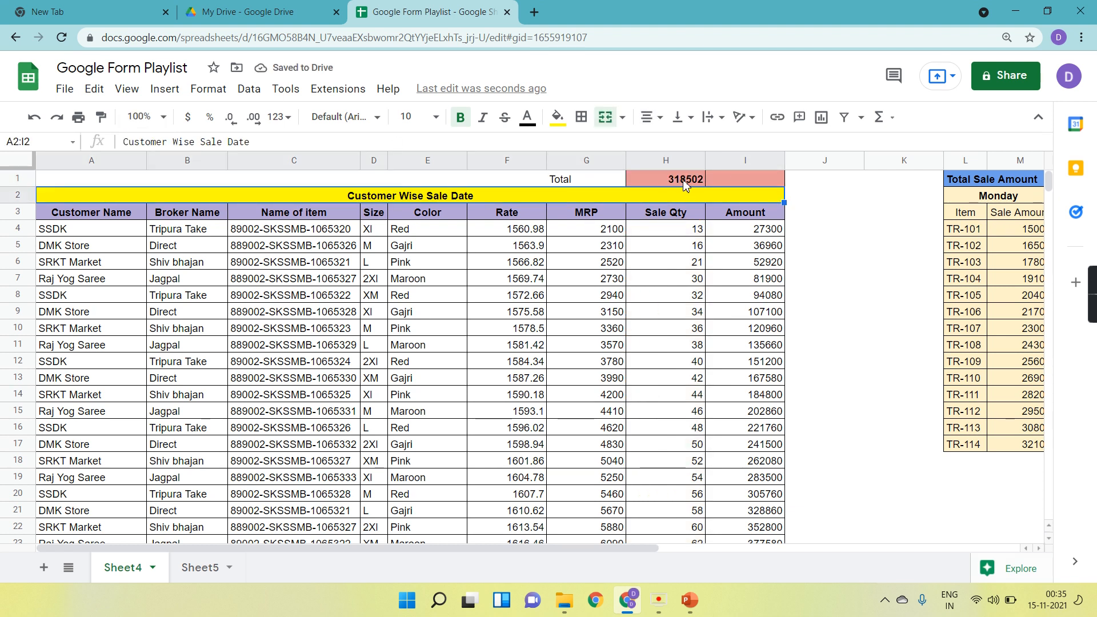
Jump to the last filled cell of the Sale Qty column and review the rows below it.
click(692, 294)
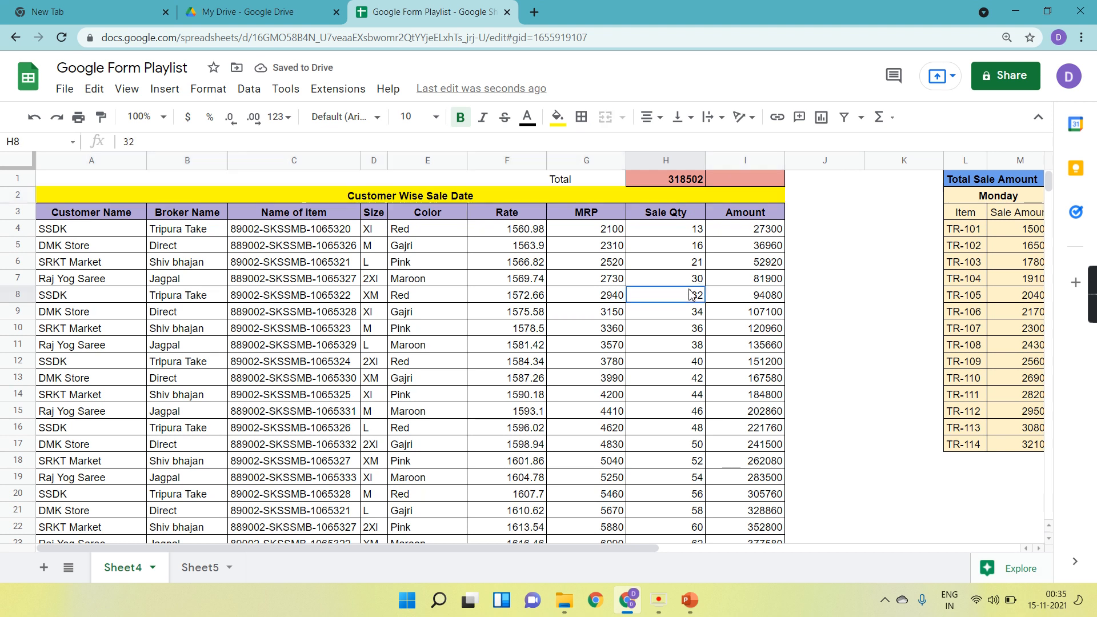
key(ctrl+Down)
scroll(693, 396, down, 1)
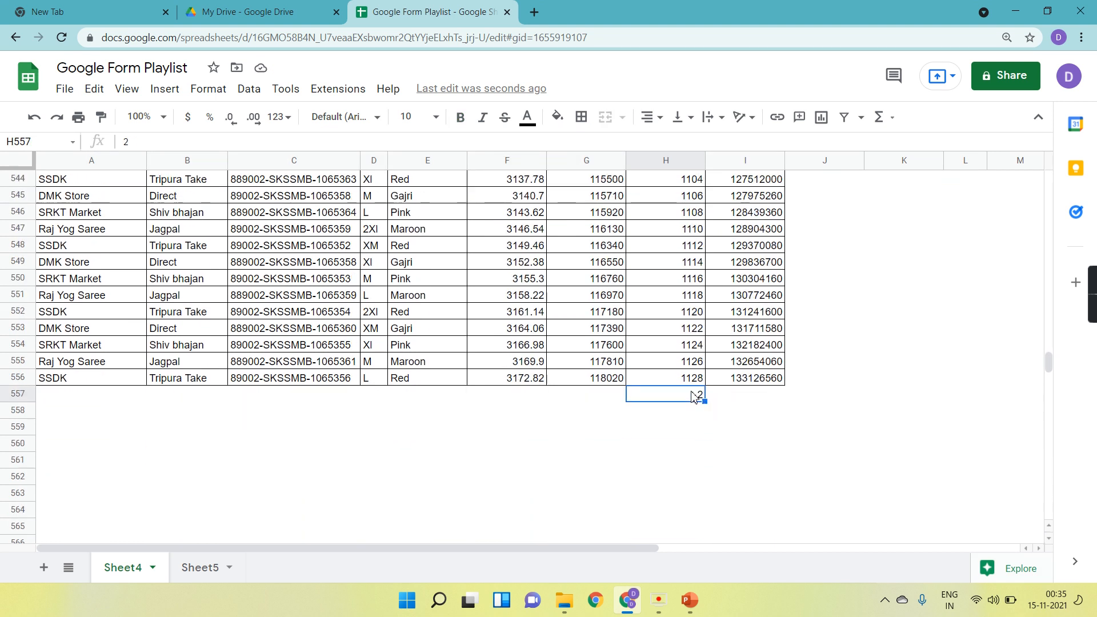
click(688, 413)
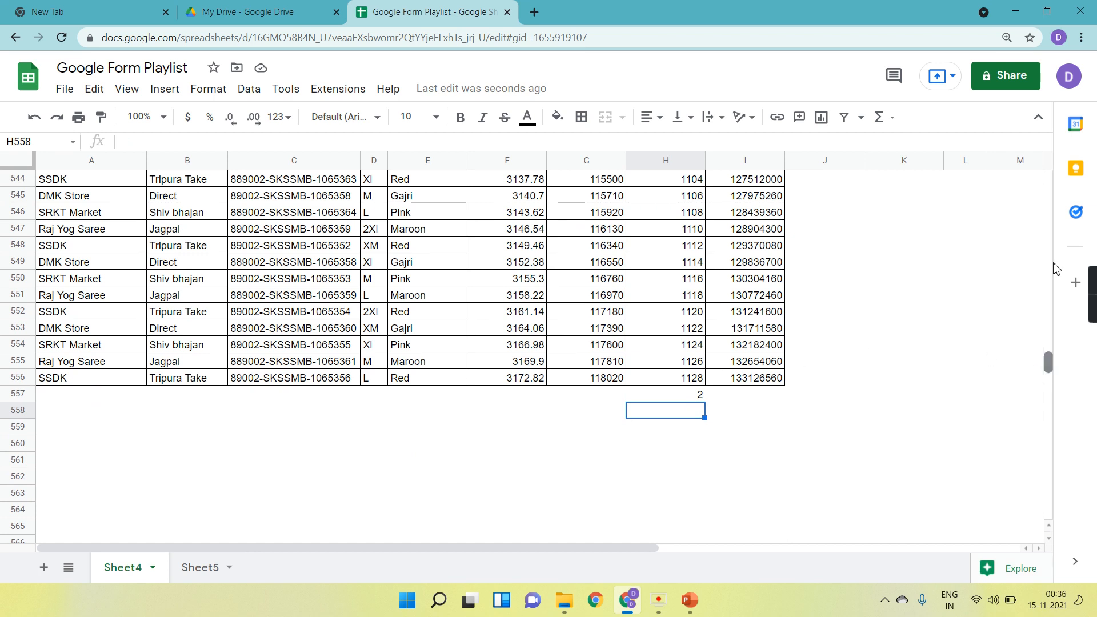
Freeze the top three rows so the Total and column headers stay visible while scrolling.
drag(1048, 363, 1047, 163)
drag(25, 168, 37, 220)
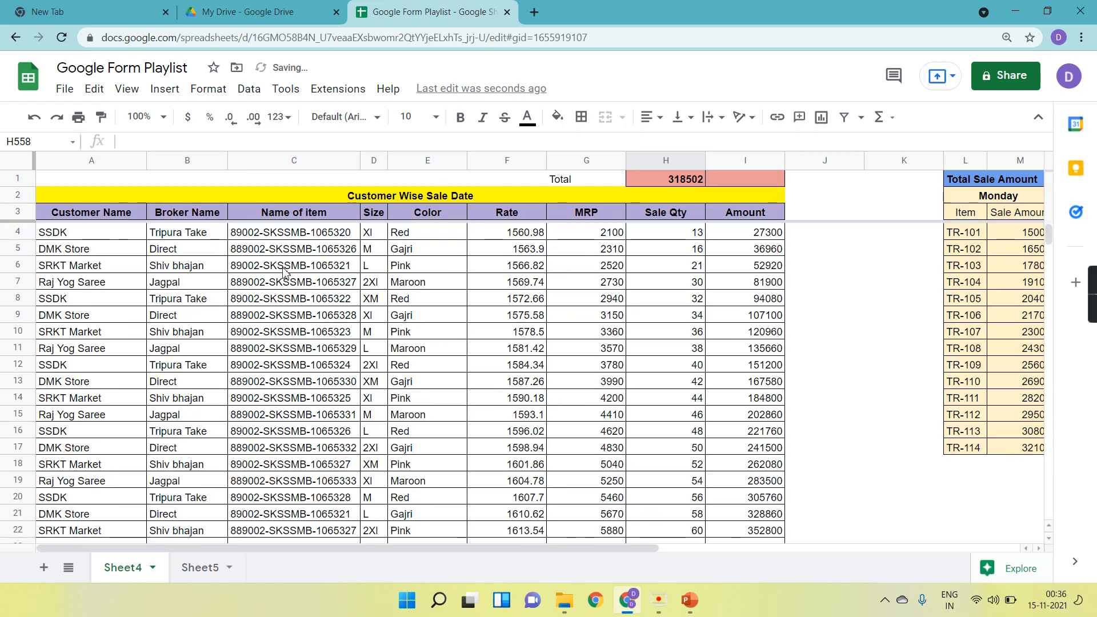
scroll(631, 402, down, 20)
scroll(631, 402, down, 20)
scroll(631, 402, right, 3)
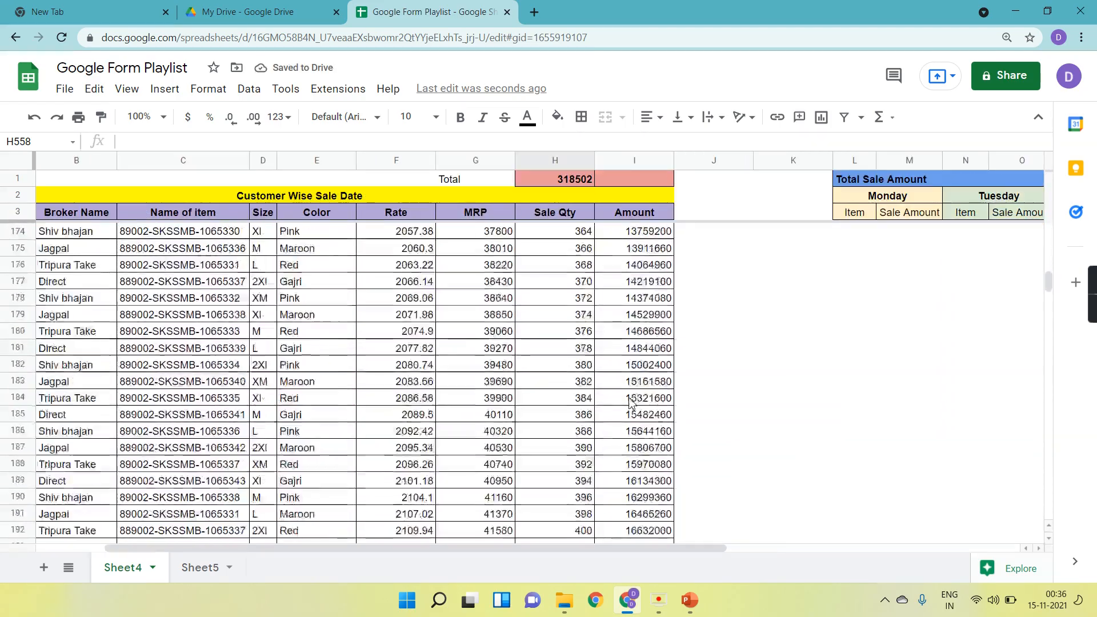
scroll(631, 402, down, 17)
scroll(631, 401, right, 5)
scroll(629, 403, left, 7)
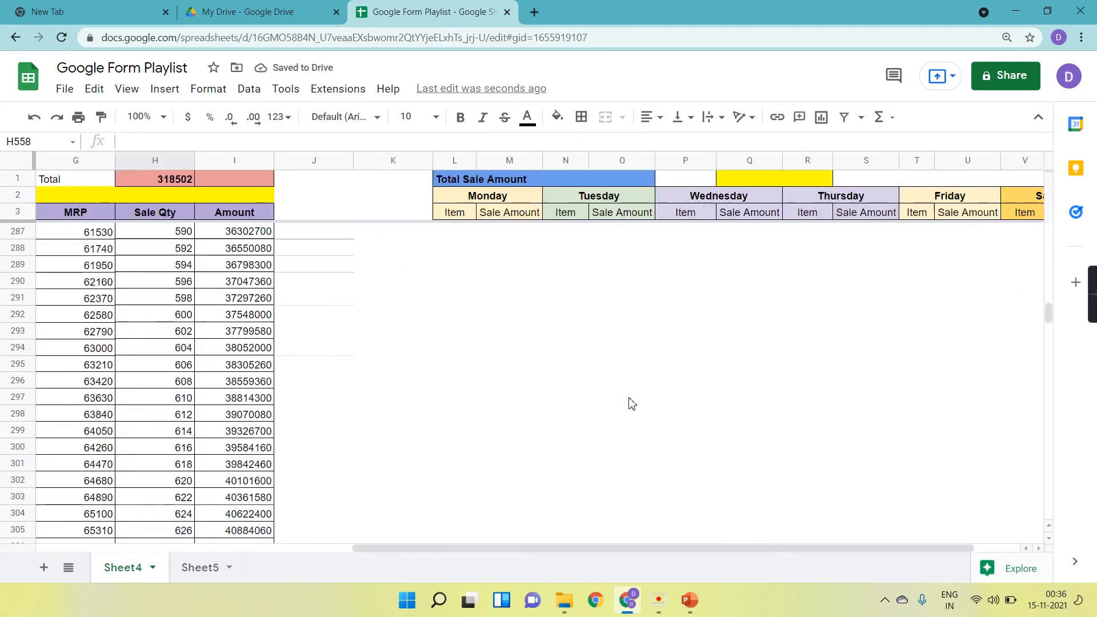
Enter test quantities 2, 10 and 10 in the empty Sale Qty cells below the last sale row.
drag(1049, 315, 1062, 391)
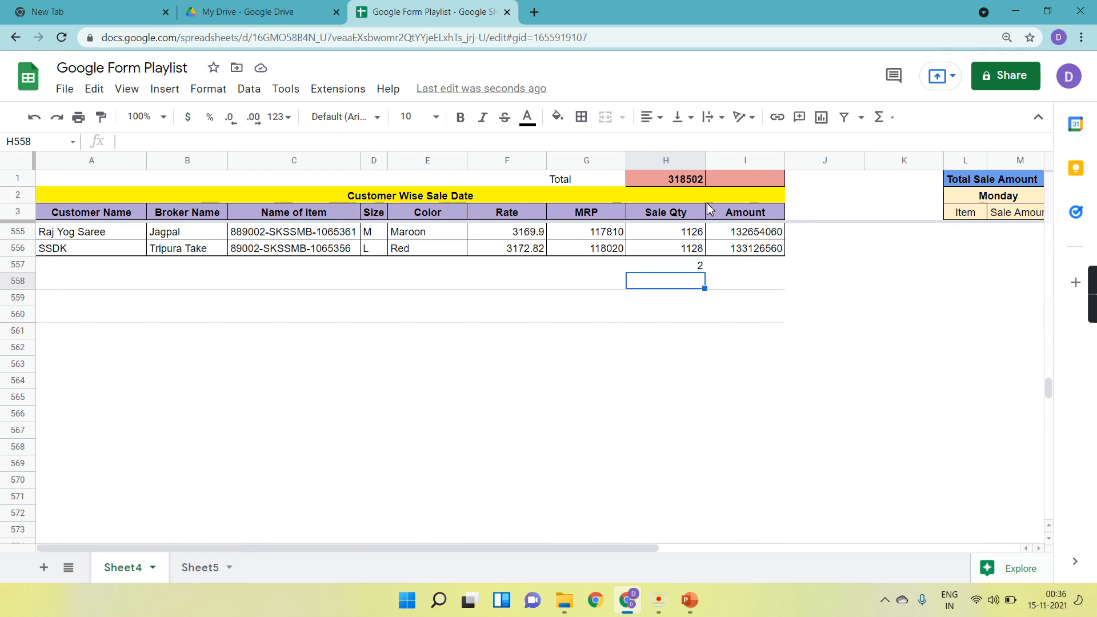
text(2)
key(Return)
text(10)
key(Return)
text(10)
key(Return)
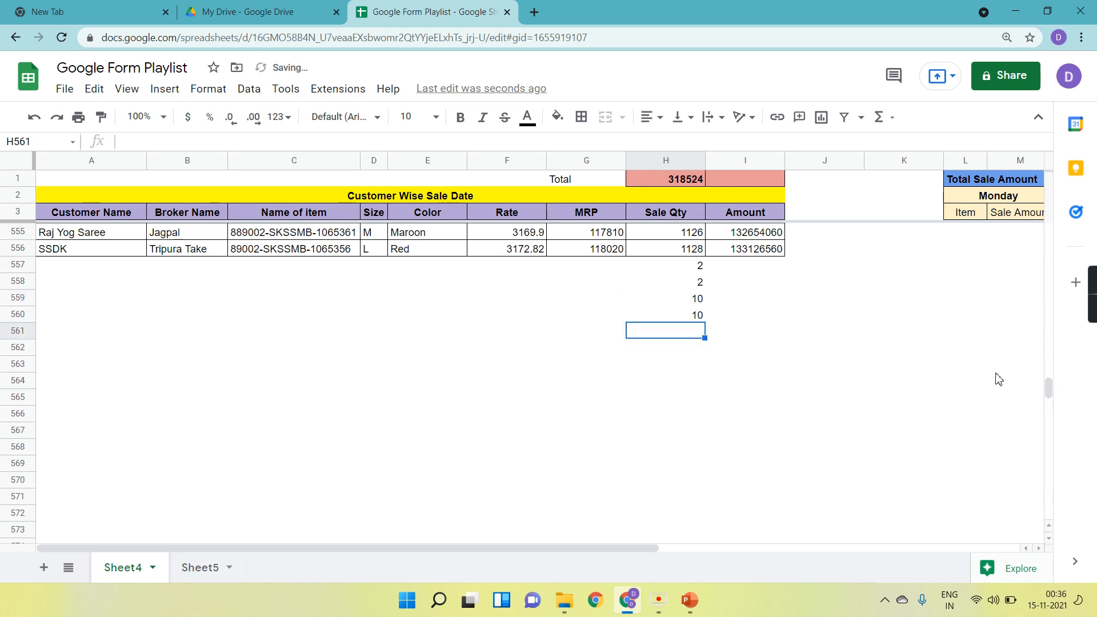
Review the test entries and the last sale rows at the end of the table.
scroll(666, 383, down, 3)
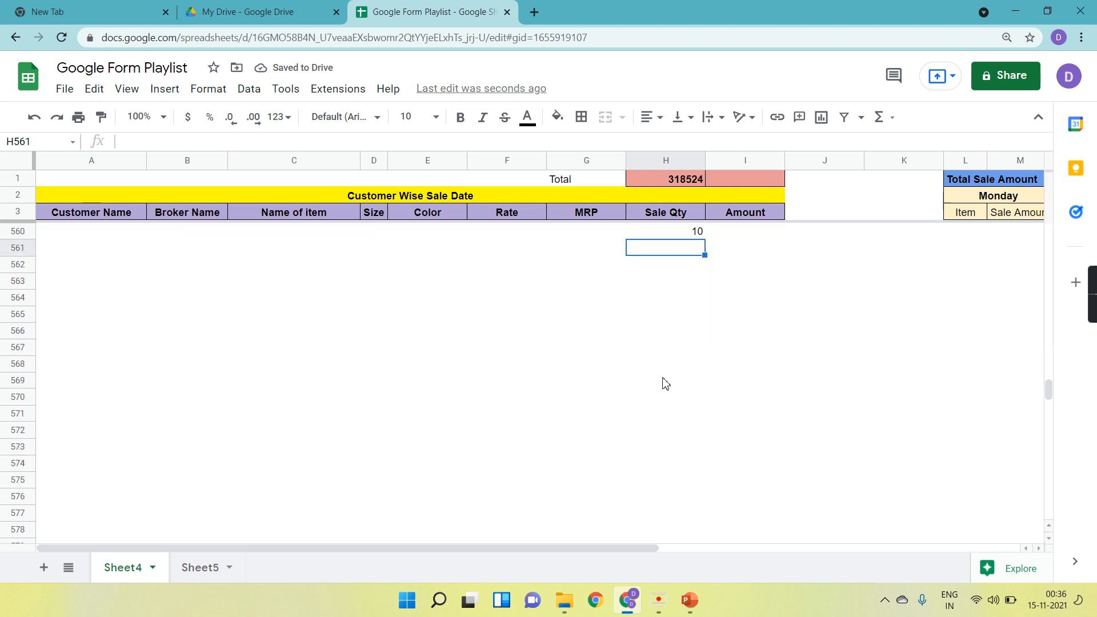
scroll(666, 382, up, 6)
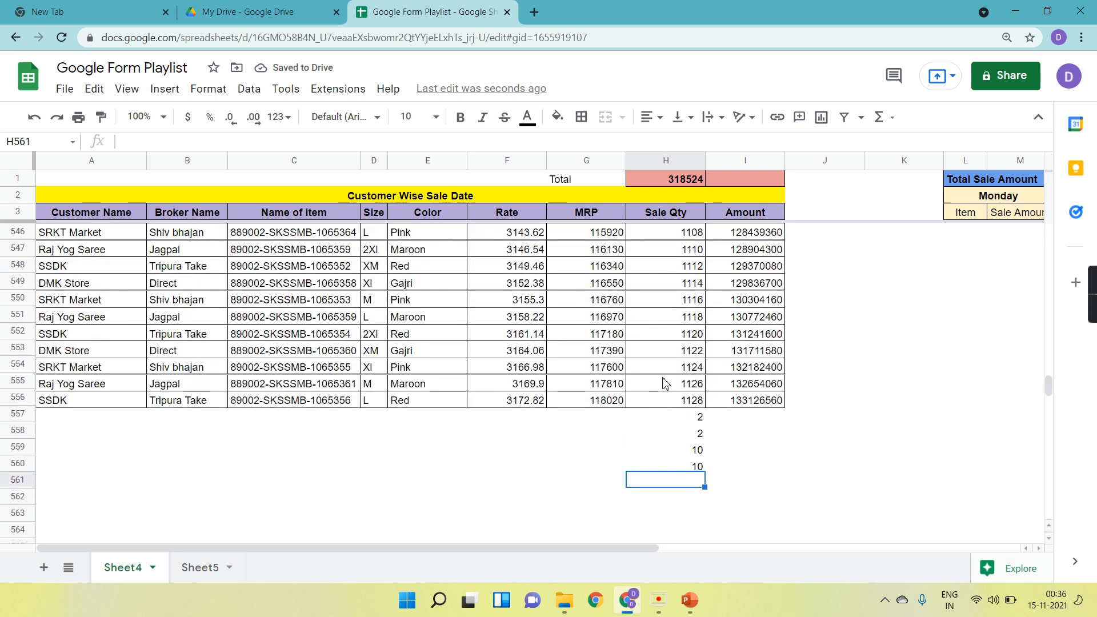
drag(663, 378, 1081, 311)
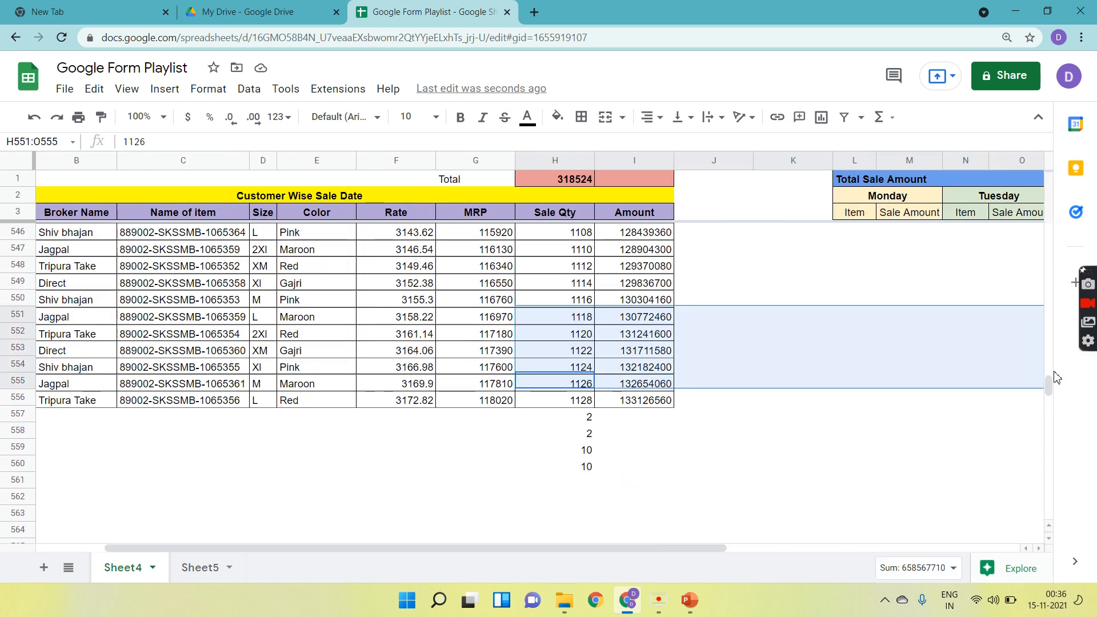
click(901, 376)
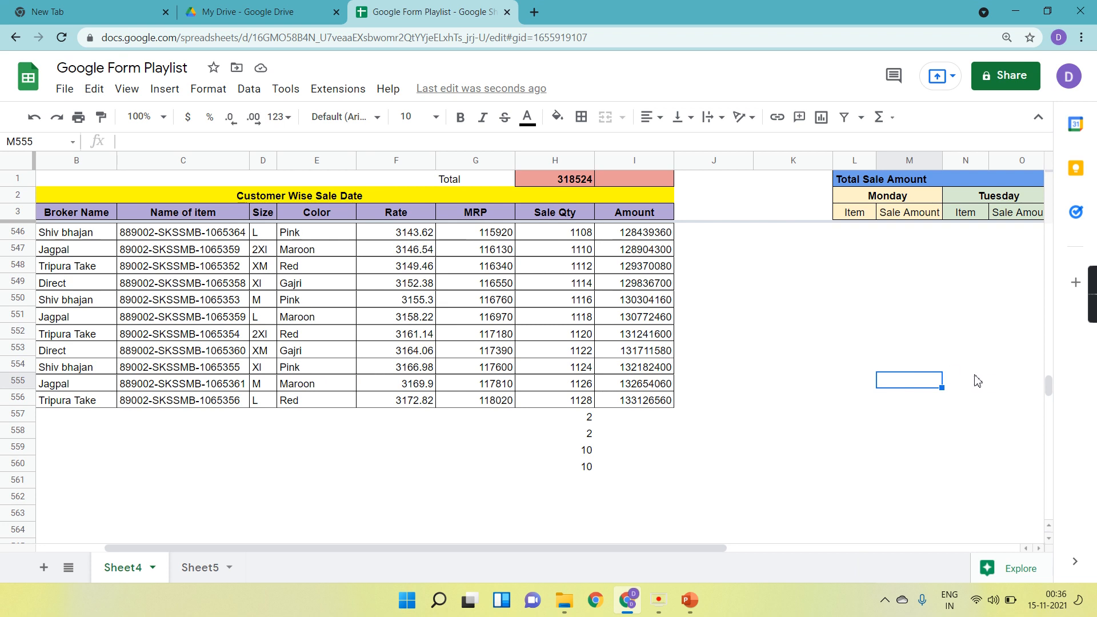
click(1038, 385)
scroll(1058, 343, up, 15)
drag(1055, 333, 1049, 68)
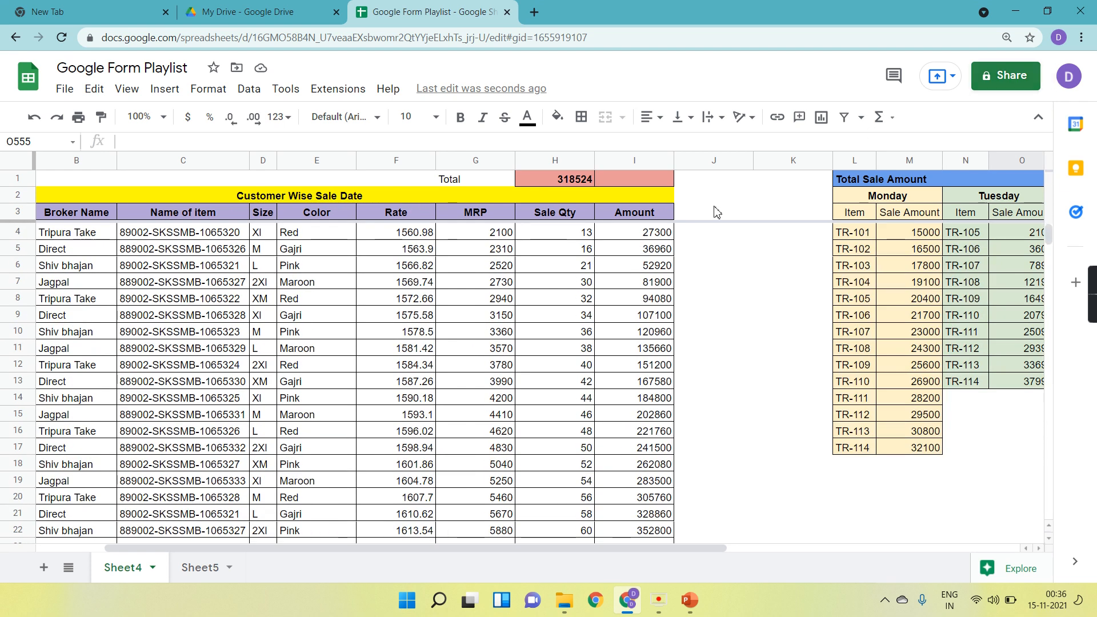
Enter a SUM formula in I1 totalling the Amount column from I4 down the whole column, =SUM(I4:I).
click(633, 180)
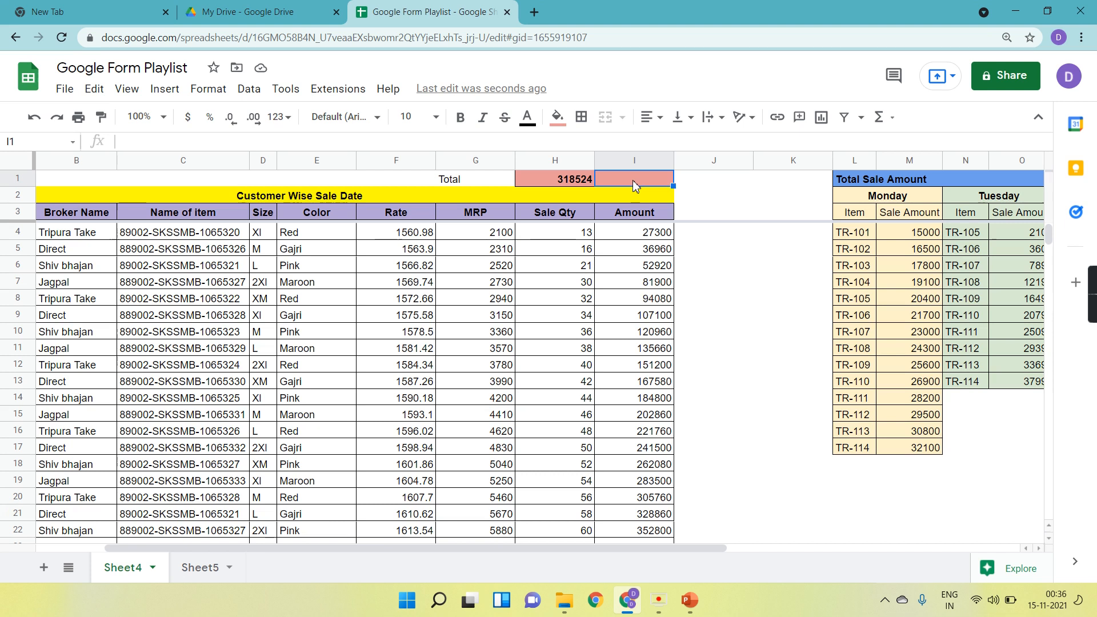
text(=sum)
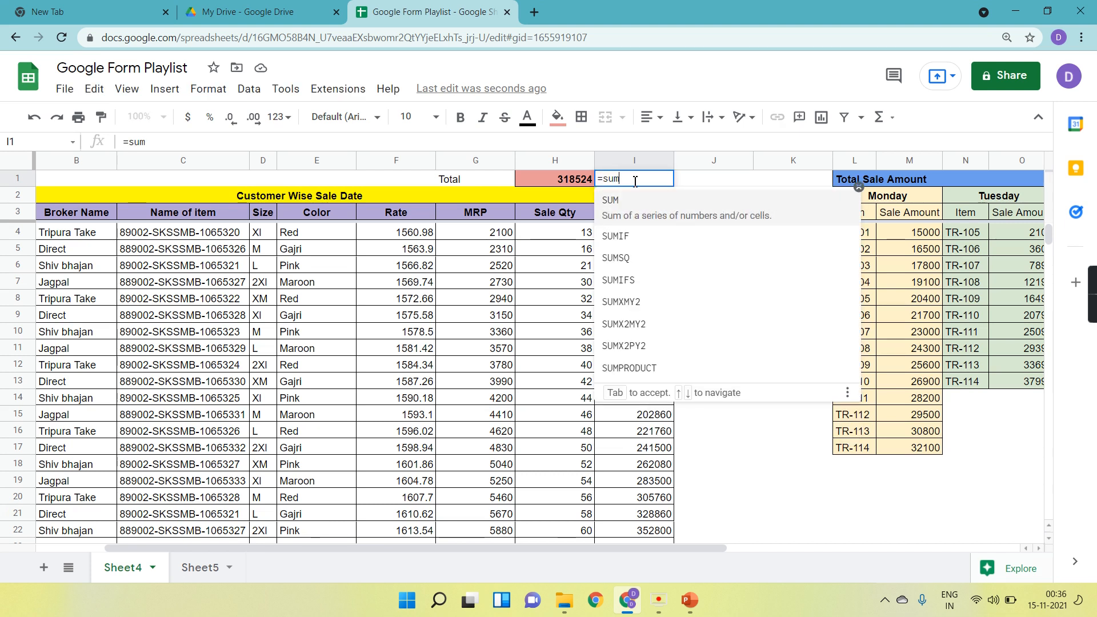
key(Tab)
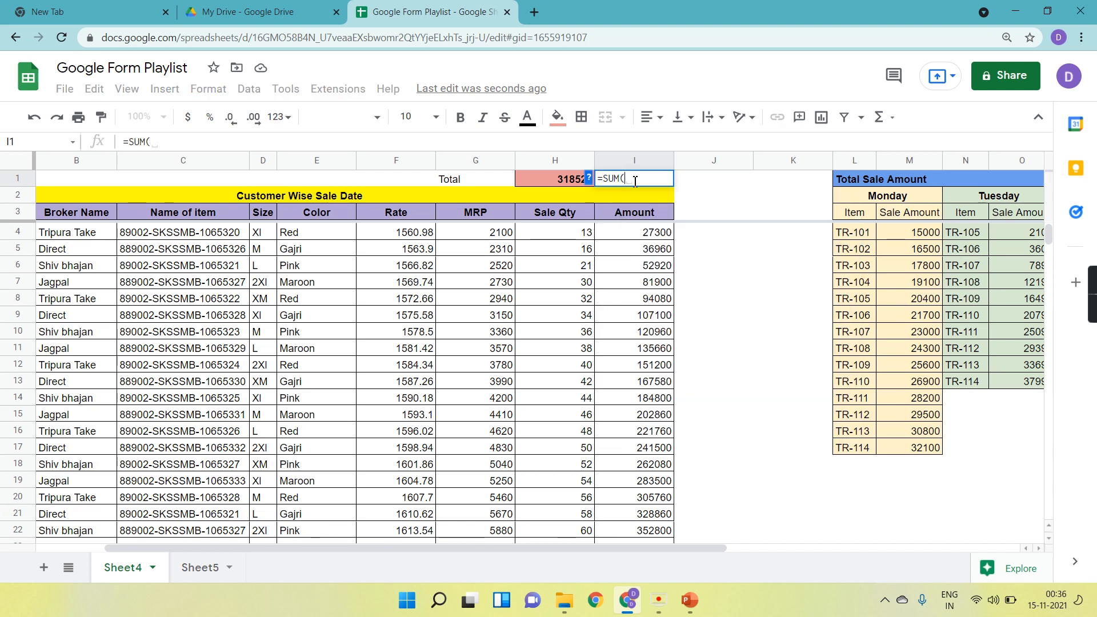
click(640, 235)
drag(640, 237, 647, 282)
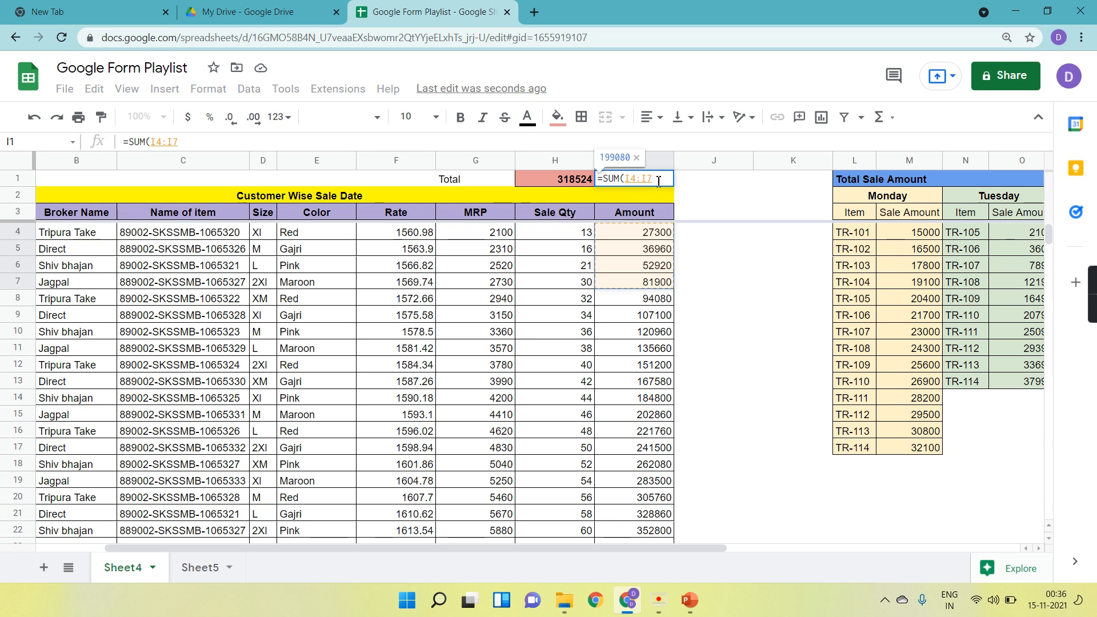
key(BackSpace)
scroll(646, 357, down, 20)
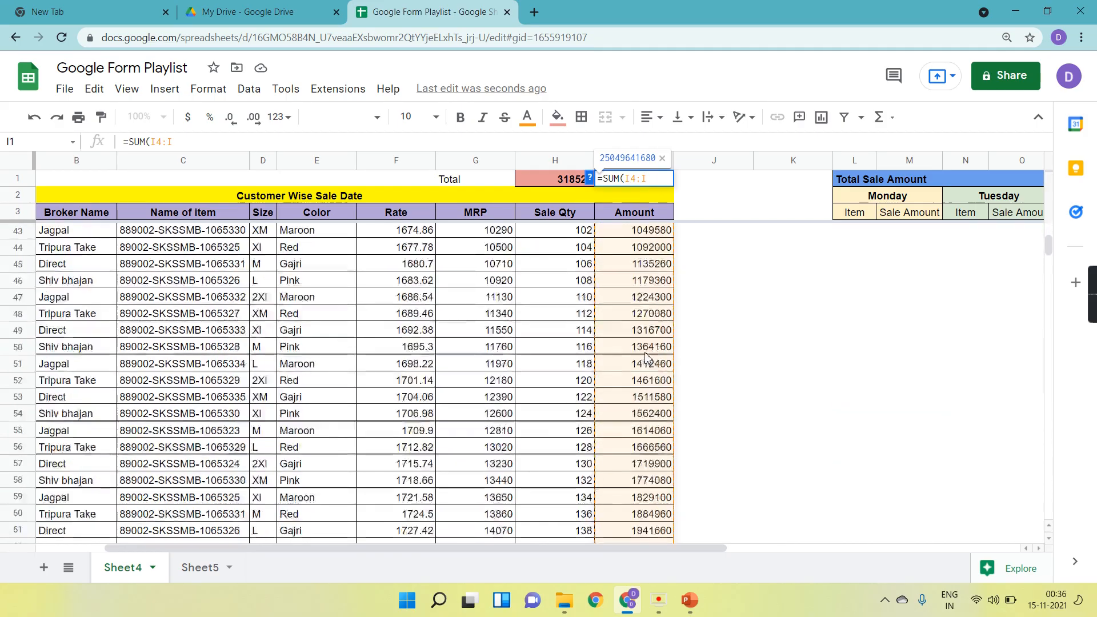
scroll(646, 357, down, 20)
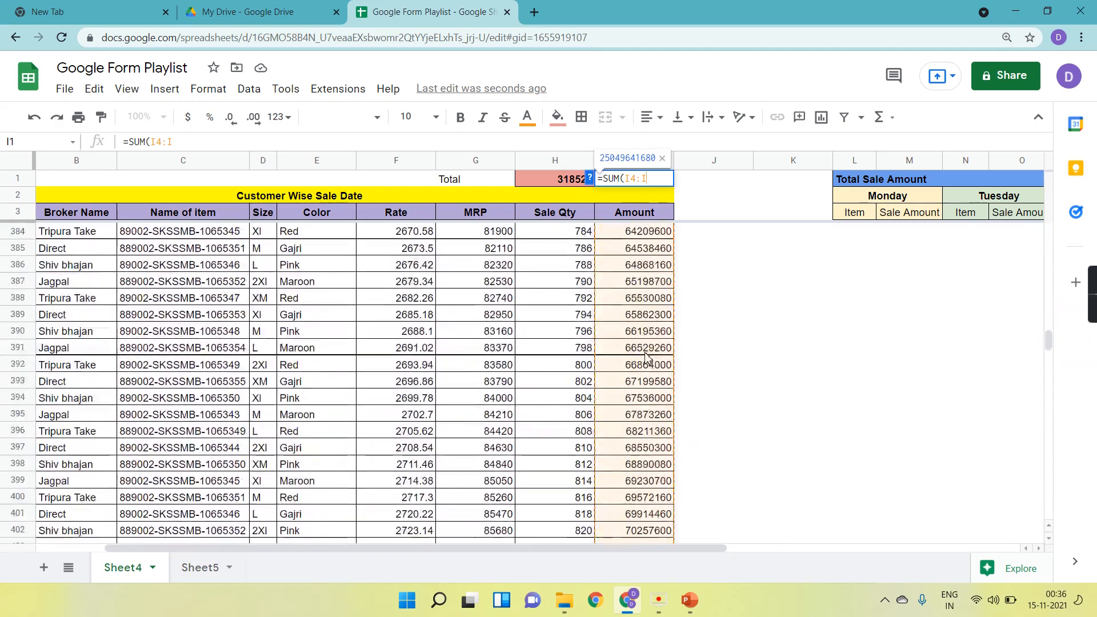
scroll(645, 357, right, 6)
scroll(269, 430, down, 20)
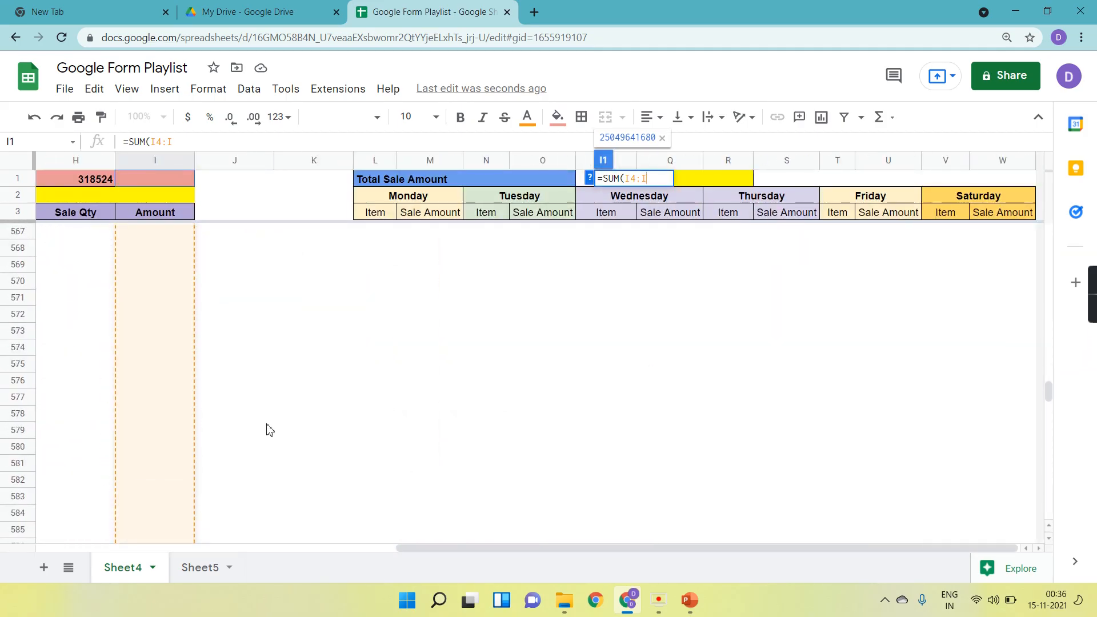
scroll(270, 430, up, 20)
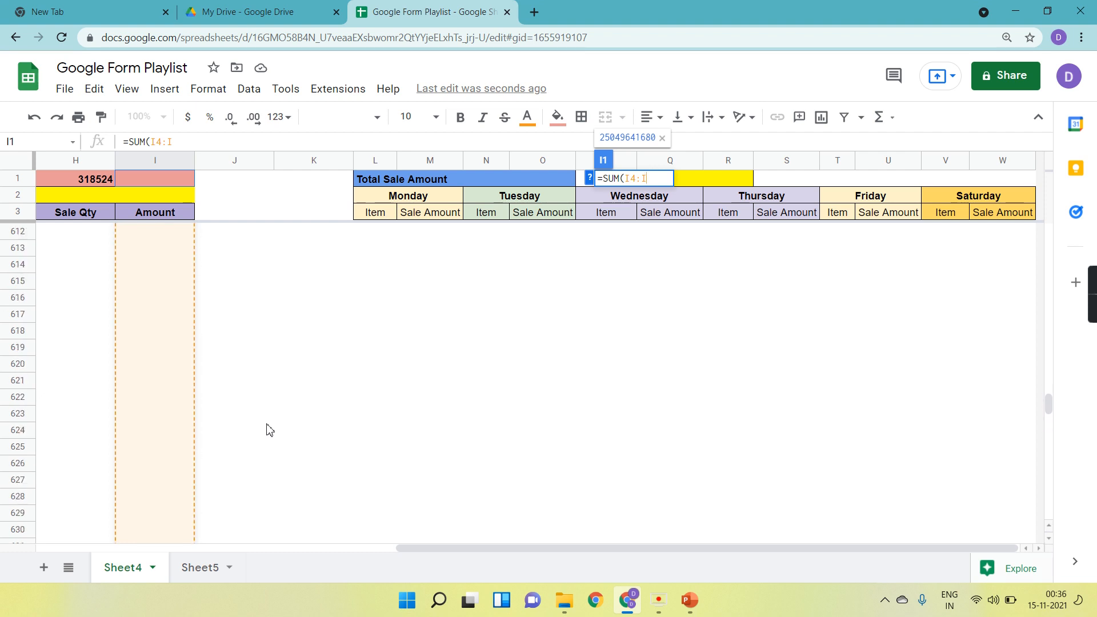
drag(680, 548, 320, 548)
text())
key(Return)
Make the Amount total in I1 bold.
scroll(743, 288, up, 2)
click(740, 184)
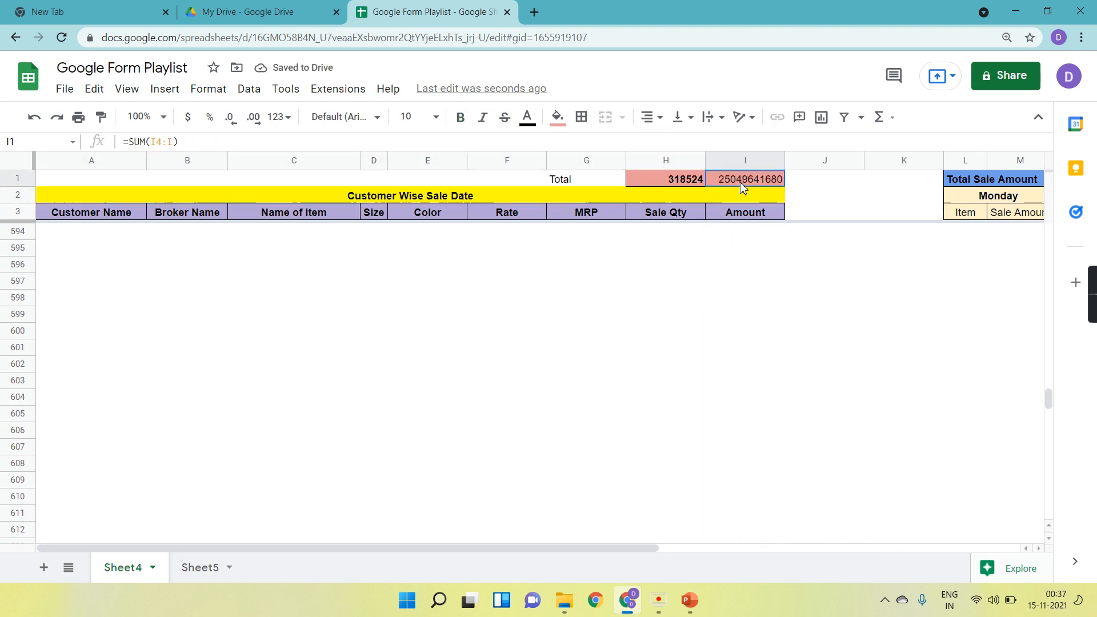
click(461, 118)
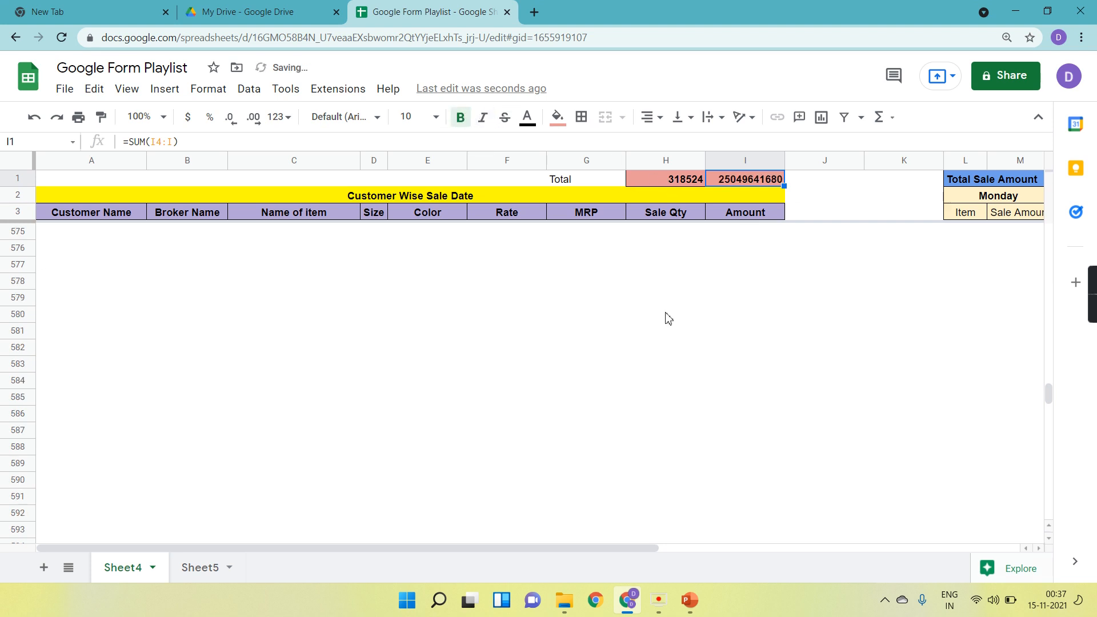
Enter test amounts 1 and 3 in the first empty Amount cells below the table.
scroll(671, 313, up, 20)
scroll(668, 317, right, 2)
scroll(666, 320, down, 8)
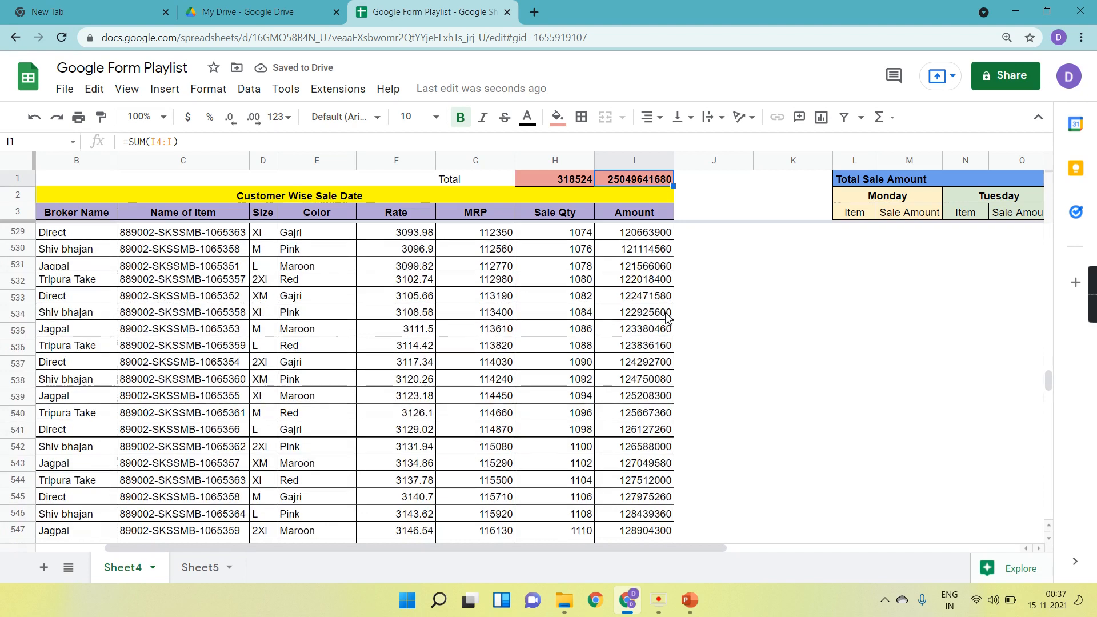
click(653, 332)
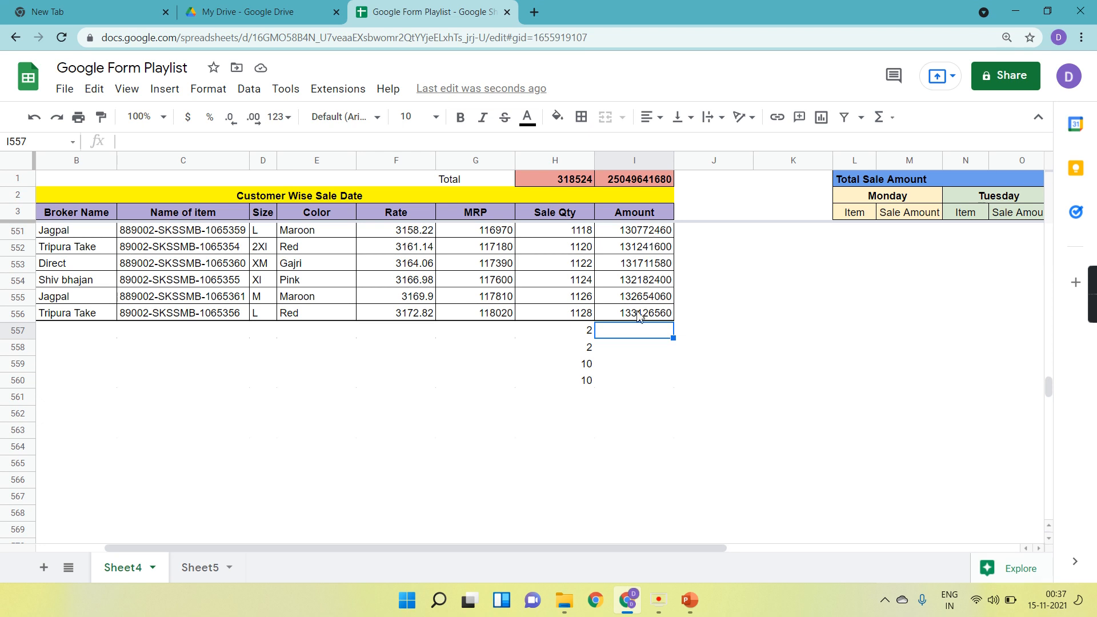
text(1)
key(Return)
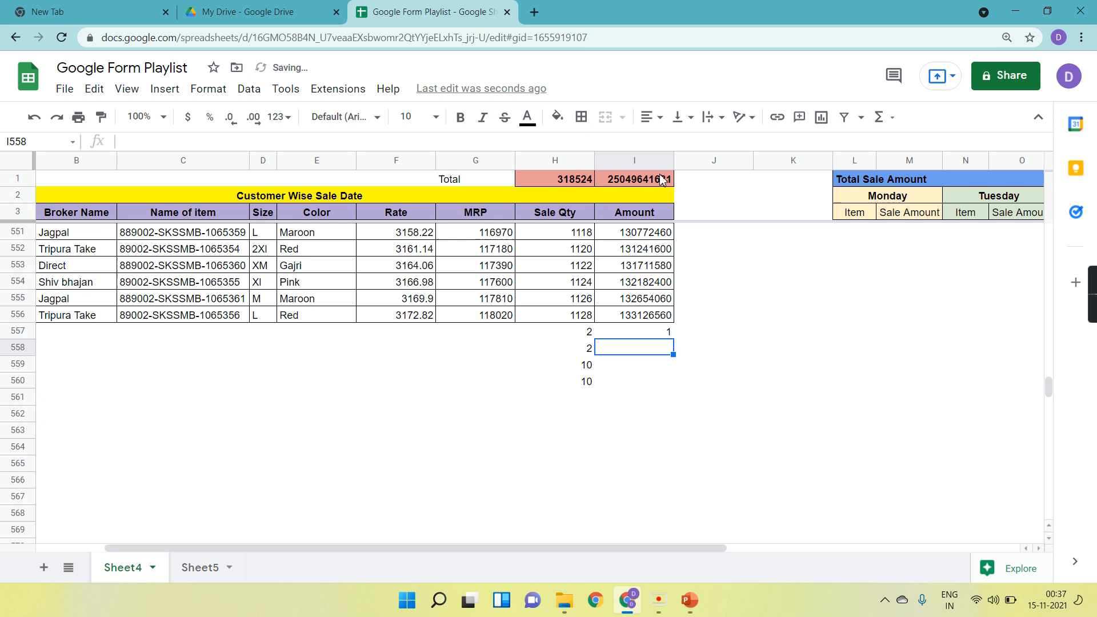
text(3)
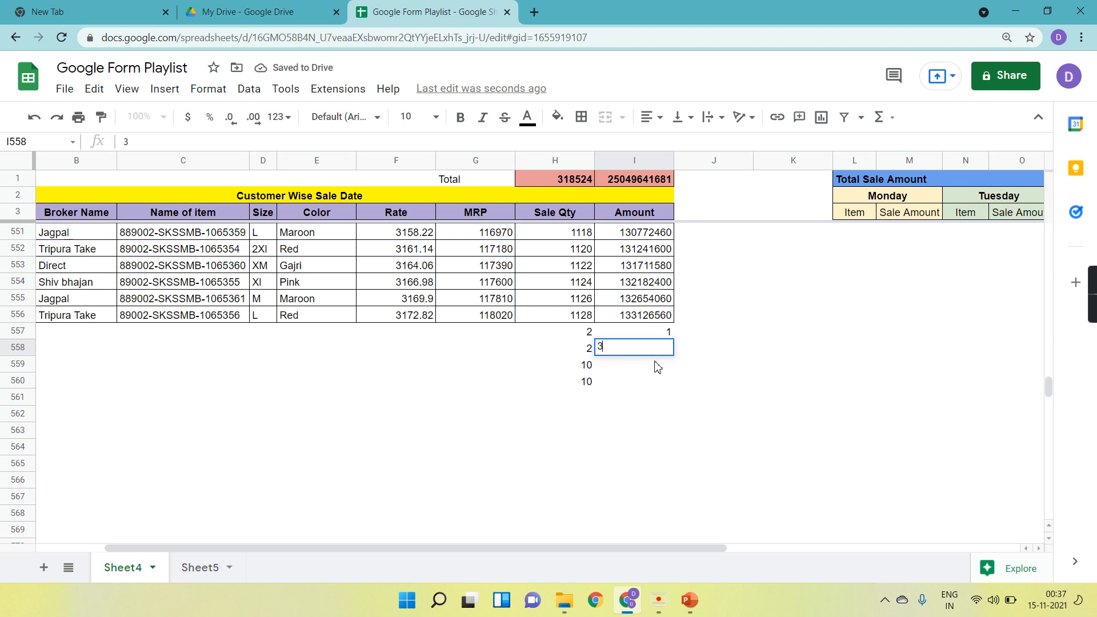
key(Return)
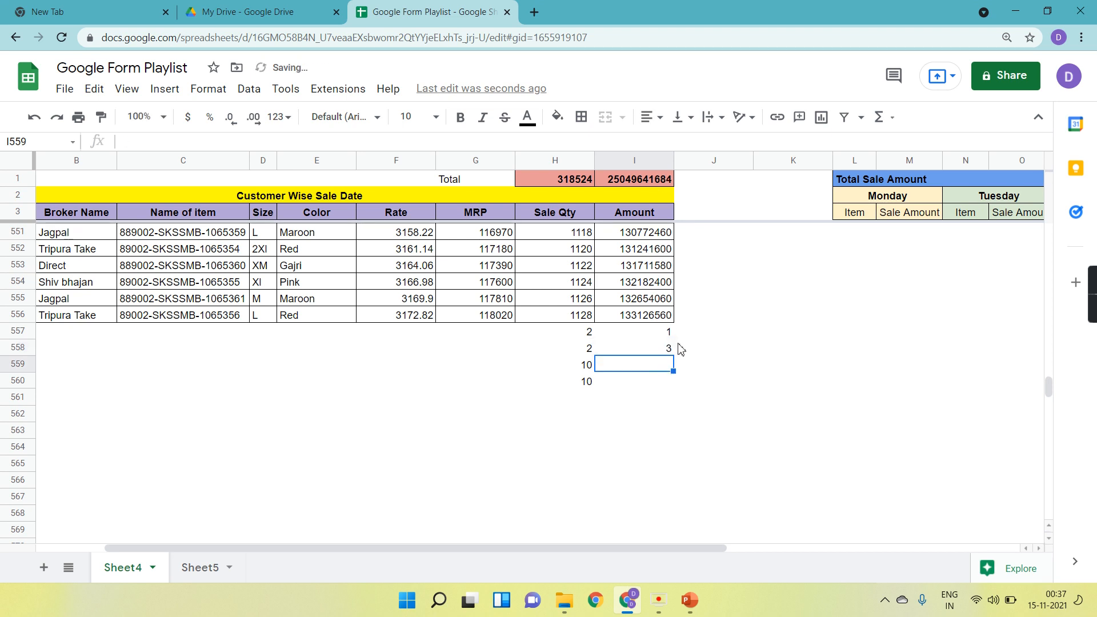
Compare the SUM formulas in the Total cells H1 and I1 with the Amount formula in I4.
scroll(681, 349, up, 20)
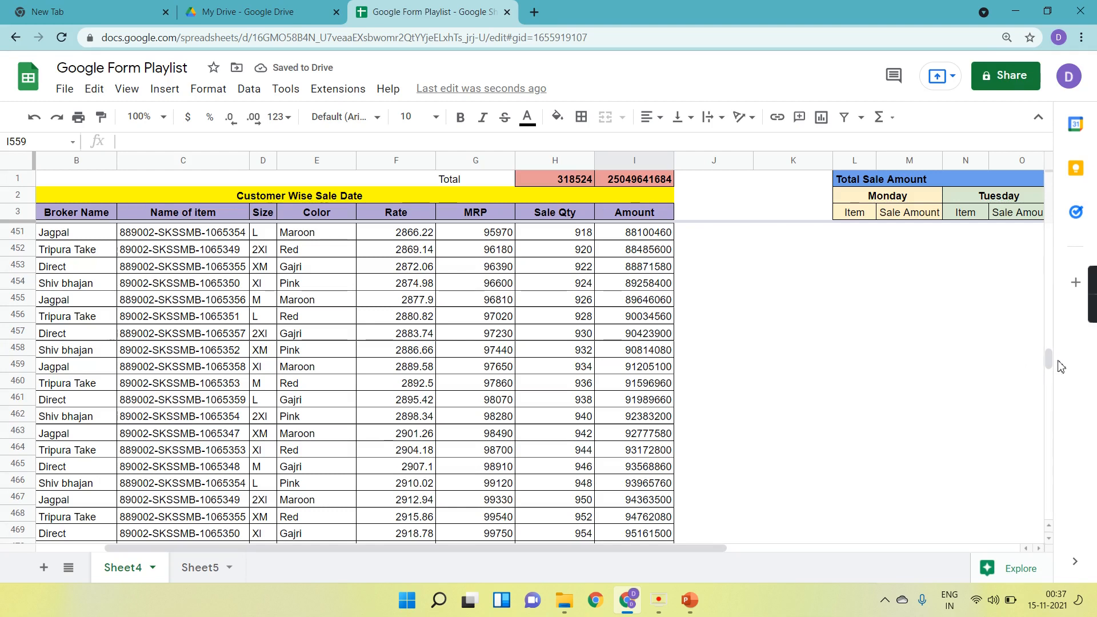
drag(1049, 360, 1049, 232)
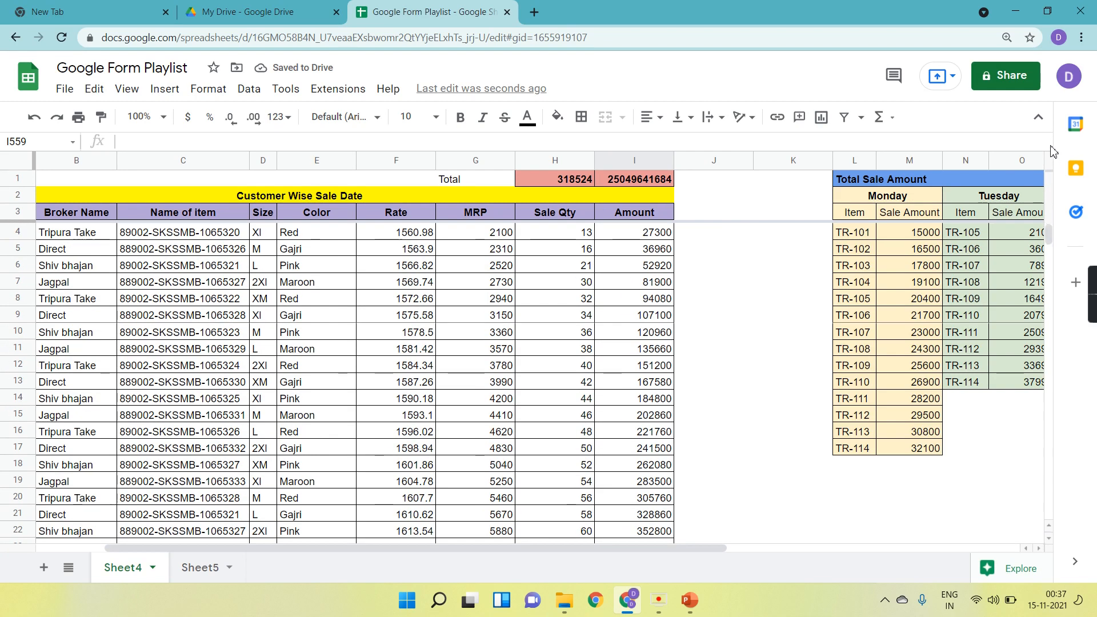
click(574, 178)
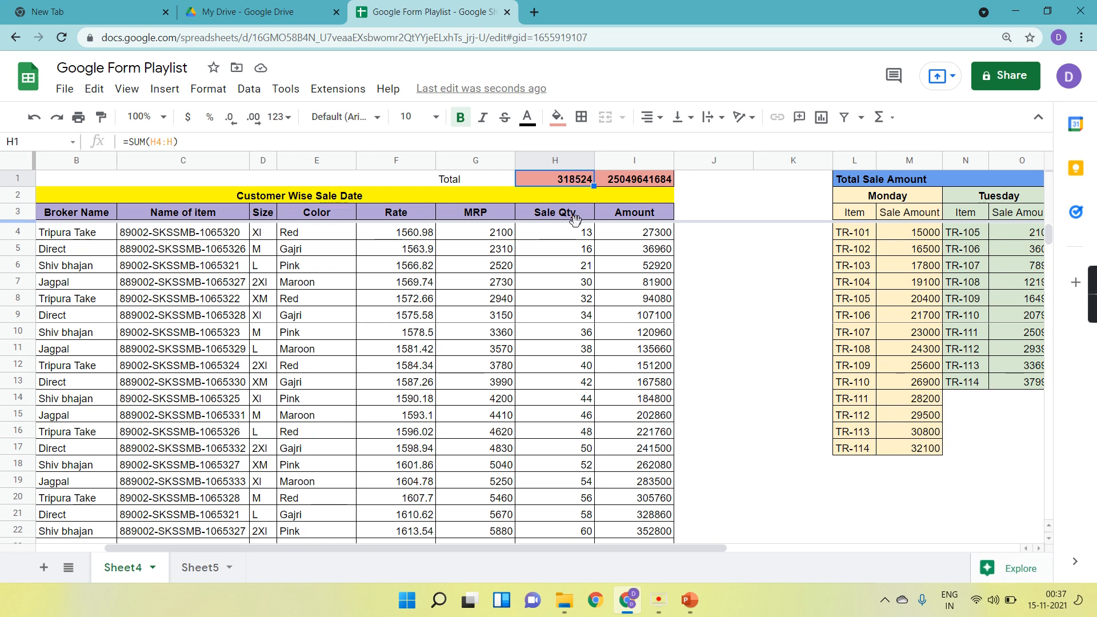
click(649, 182)
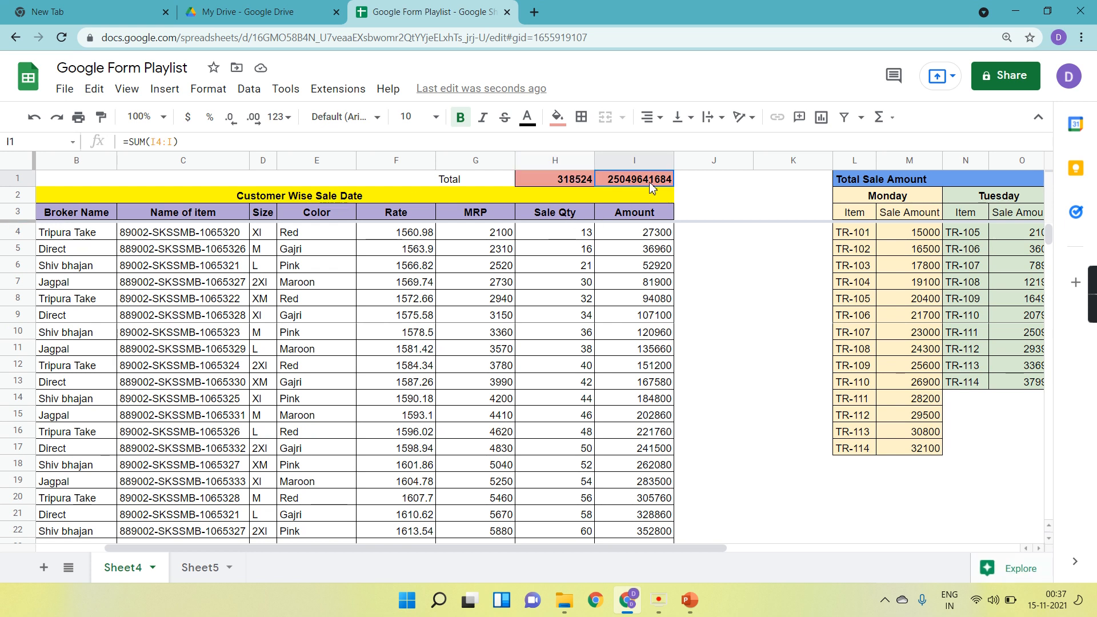
click(569, 176)
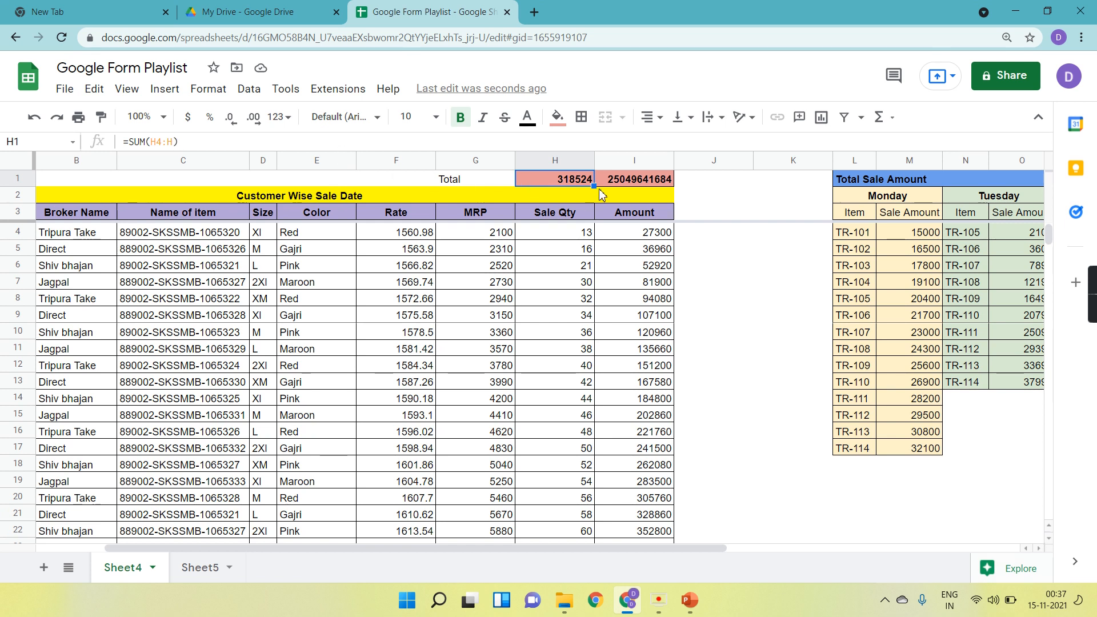
click(620, 182)
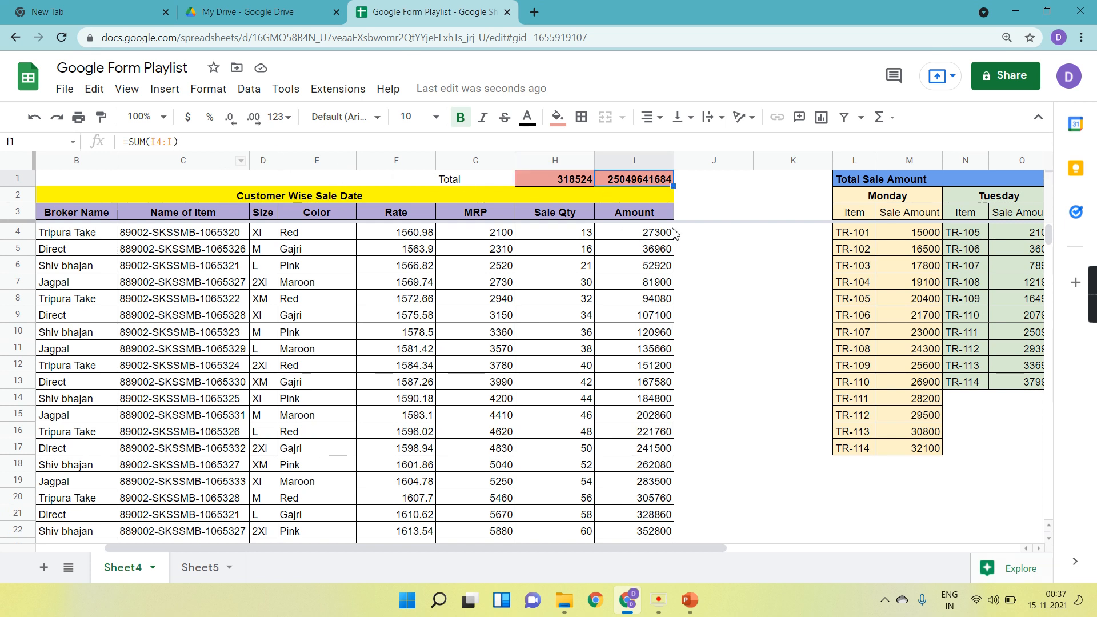
click(654, 239)
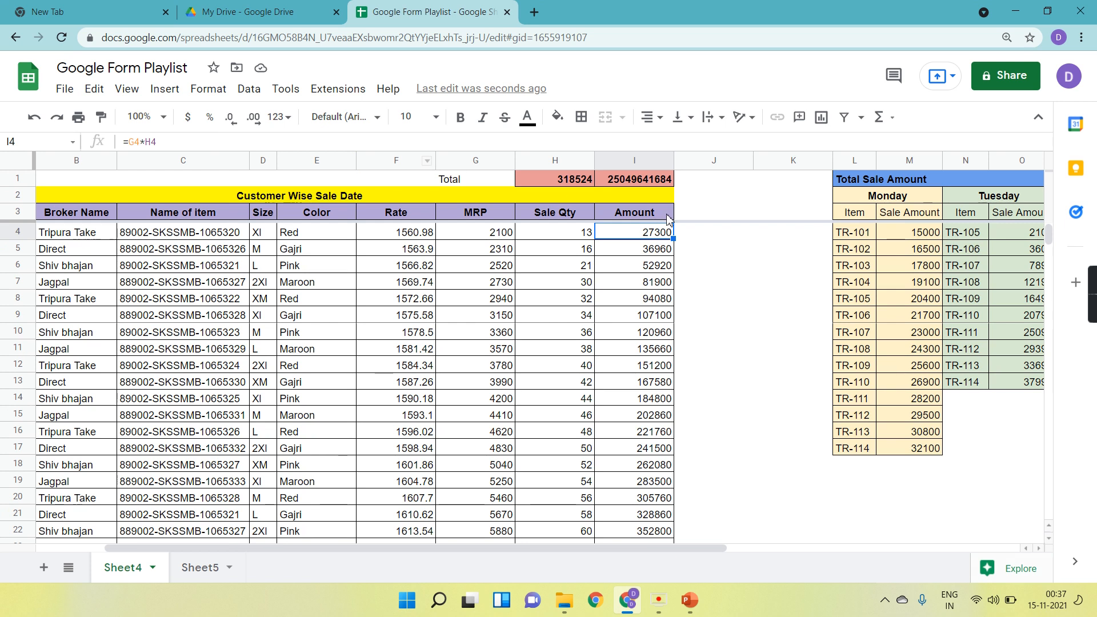
click(658, 182)
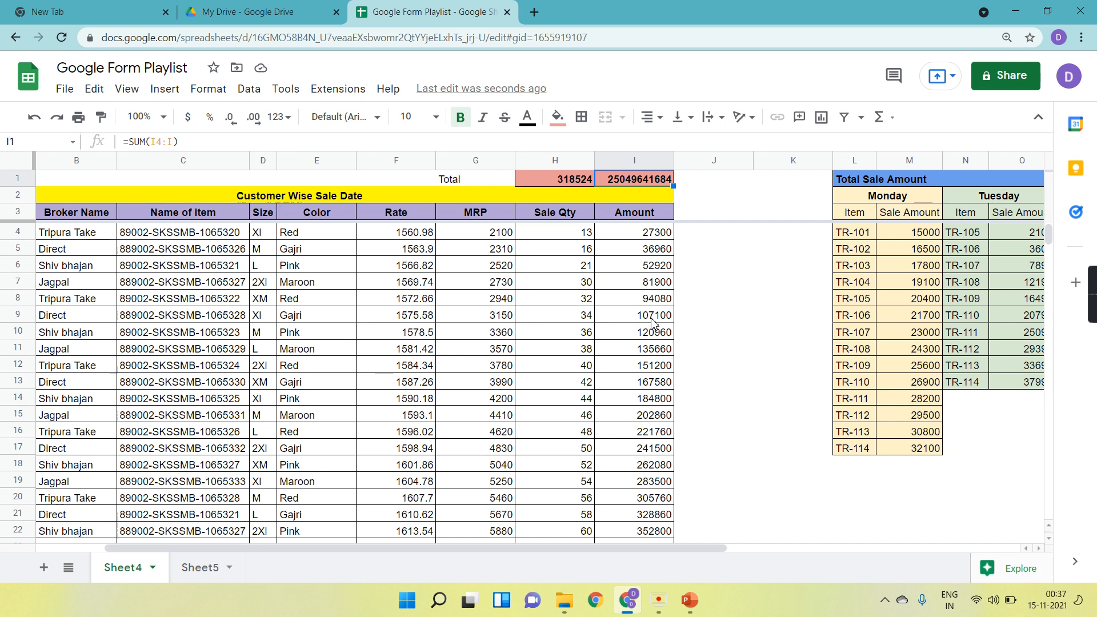
Examine the merged day headers of the Total Sale Amount table.
scroll(653, 323, right, 5)
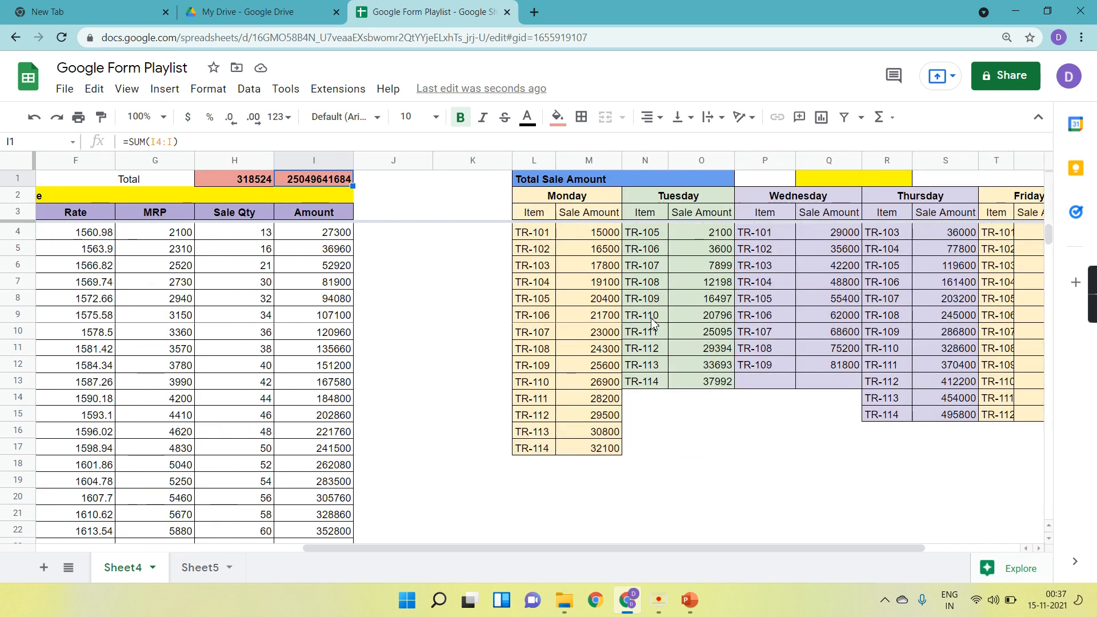
scroll(771, 397, right, 3)
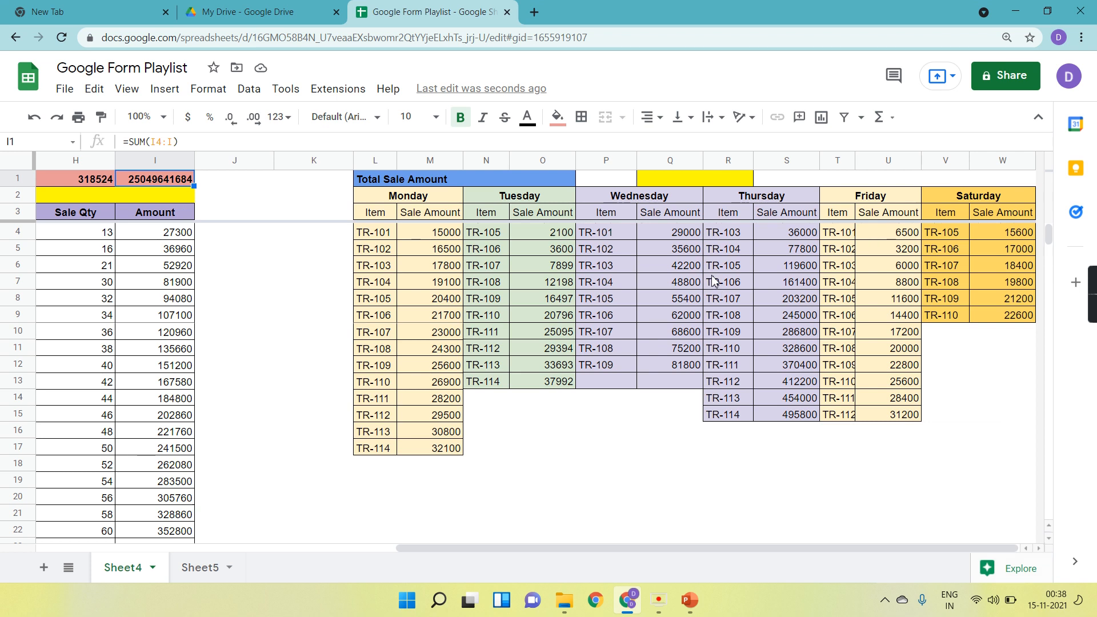
click(417, 201)
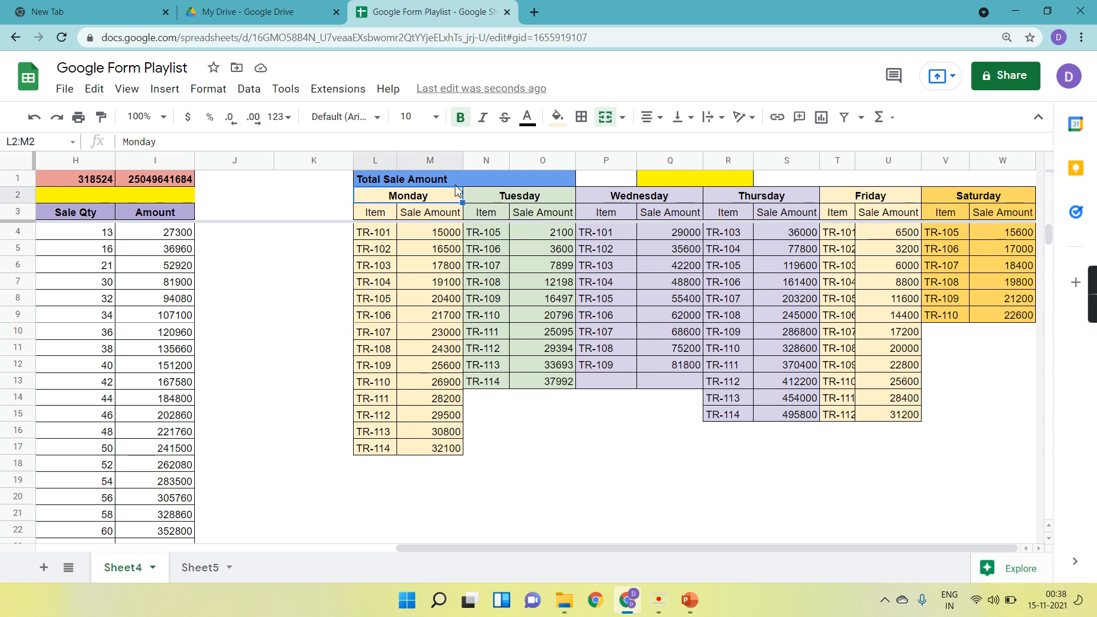
key(Right)
key(Left)
key(Right)
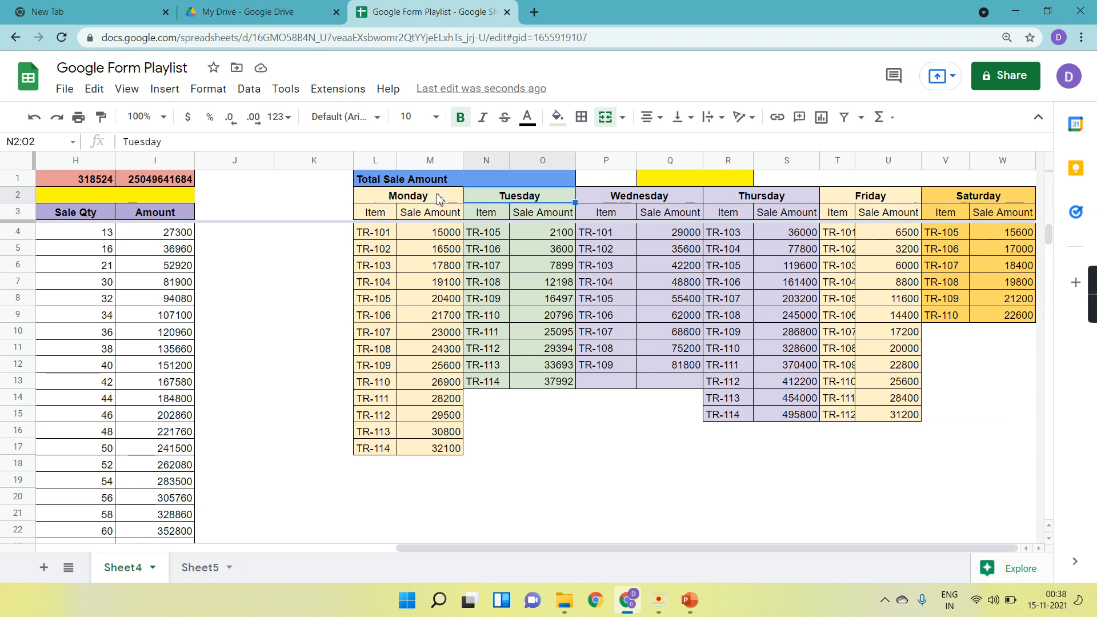
key(Right)
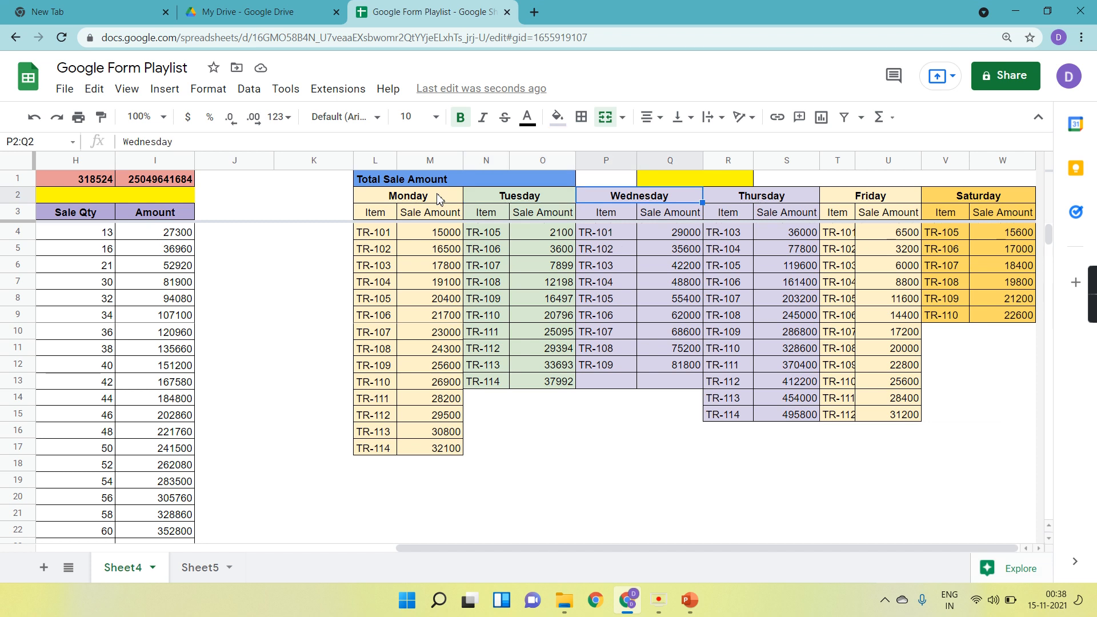
Widen column T so the Friday item codes display in full.
key(Right)
key(Right)
key(Right)
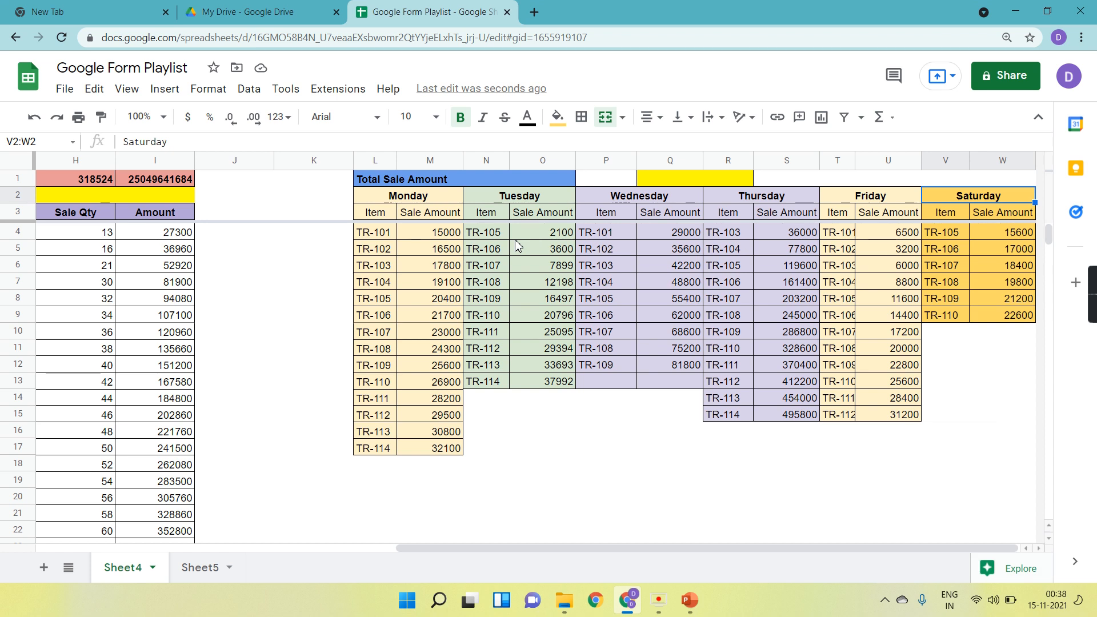
click(842, 200)
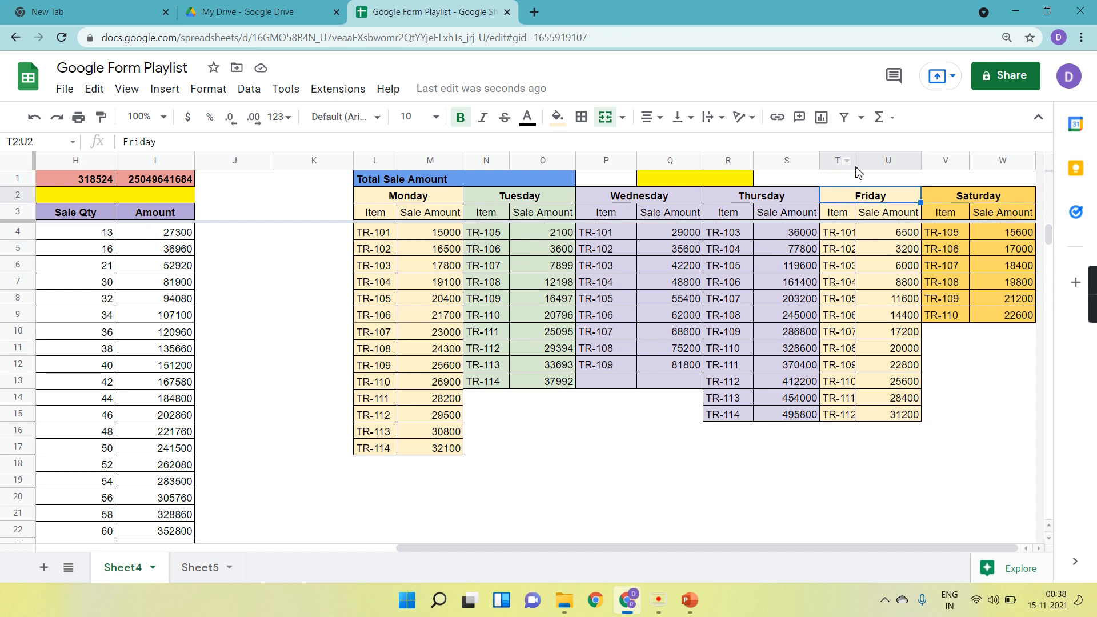
drag(856, 161, 861, 161)
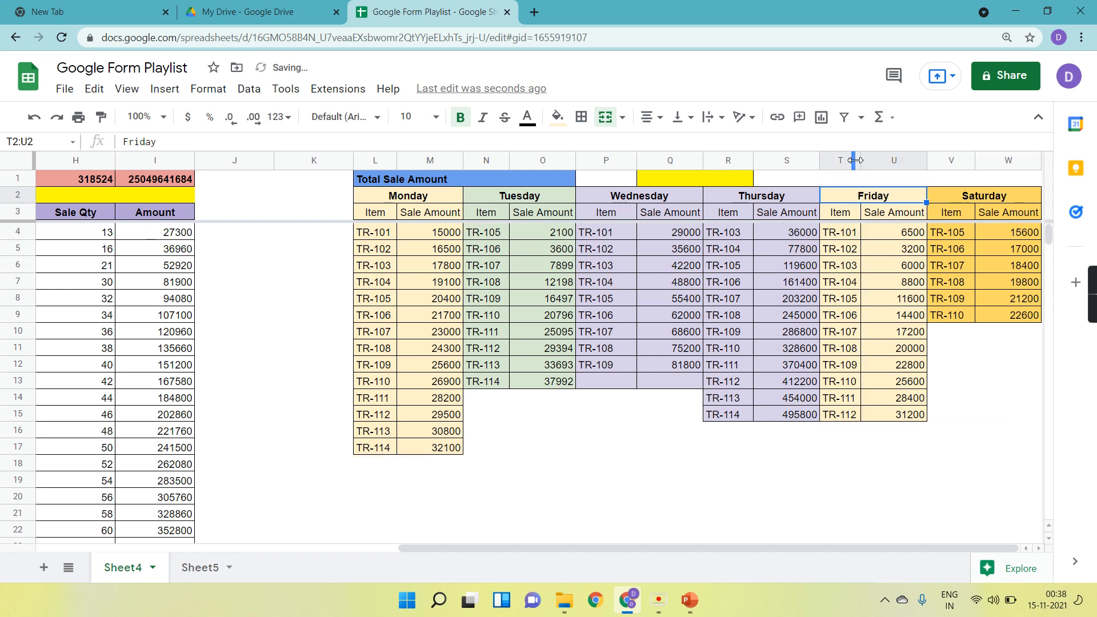
click(736, 178)
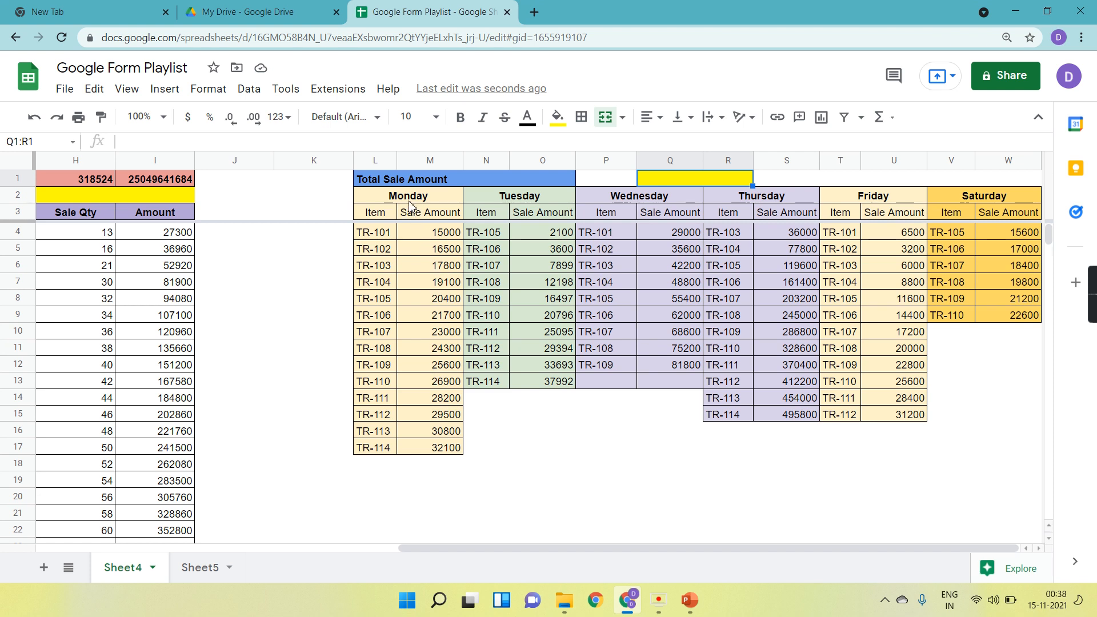
text(=su)
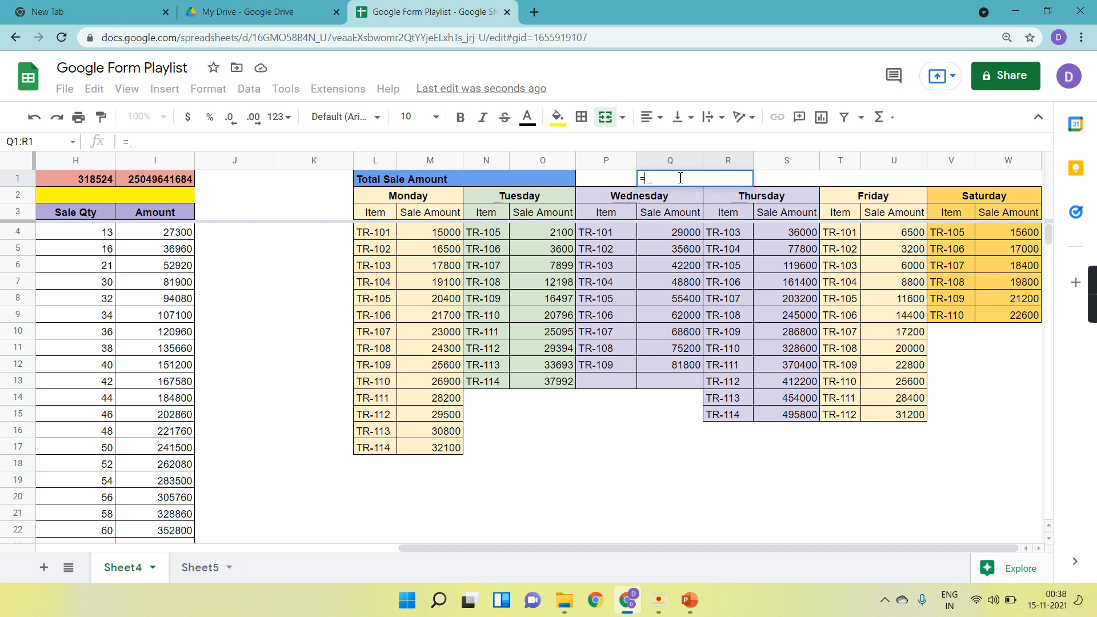
key(BackSpace)
key(BackSpace)
key(BackSpace)
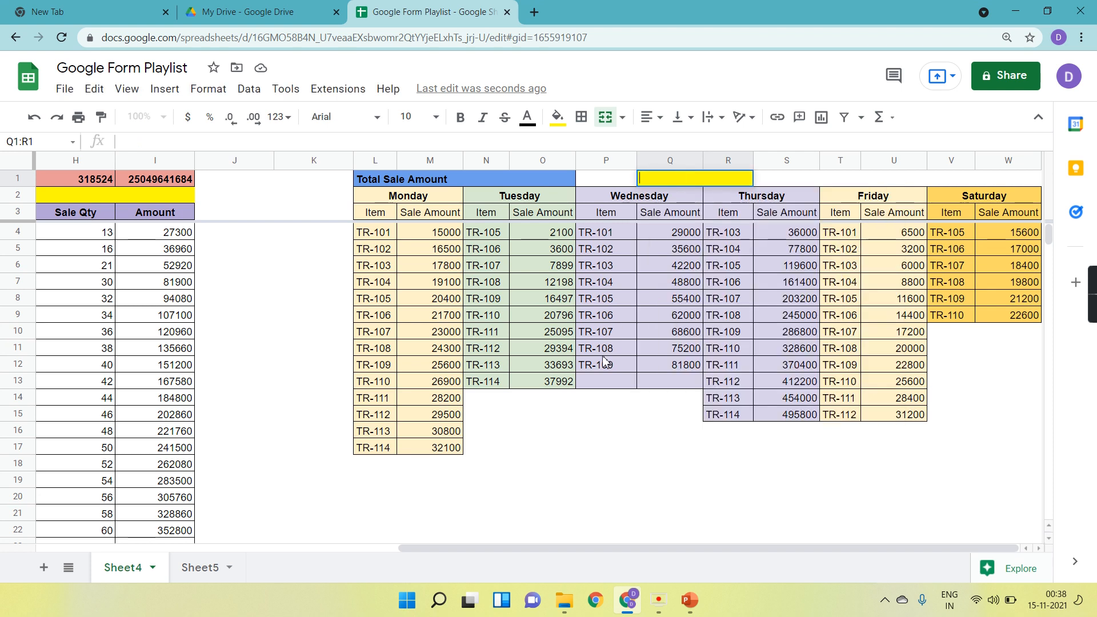
Select each day's Sale Amount column in turn to check its sum.
click(595, 418)
drag(437, 237, 455, 454)
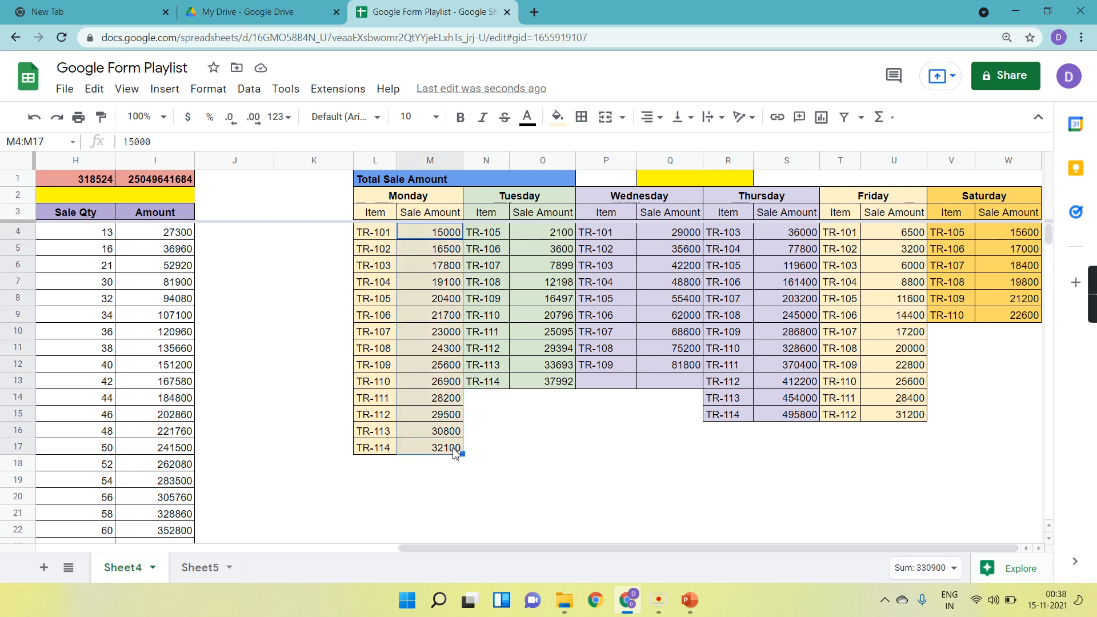
drag(560, 235, 565, 386)
drag(686, 234, 690, 364)
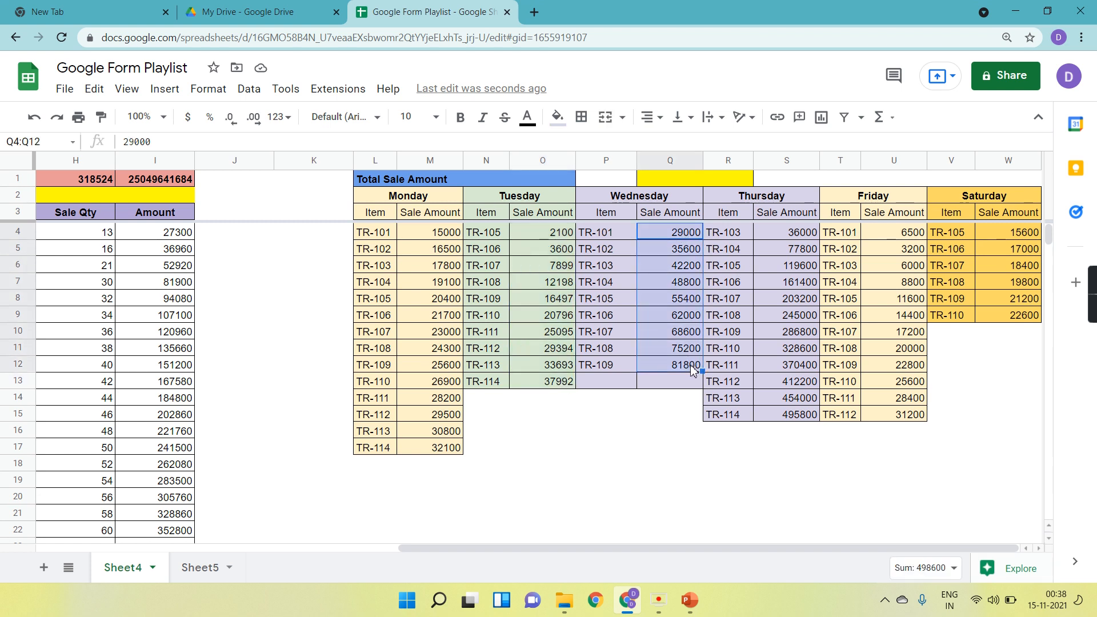
drag(791, 234, 801, 416)
drag(884, 234, 898, 414)
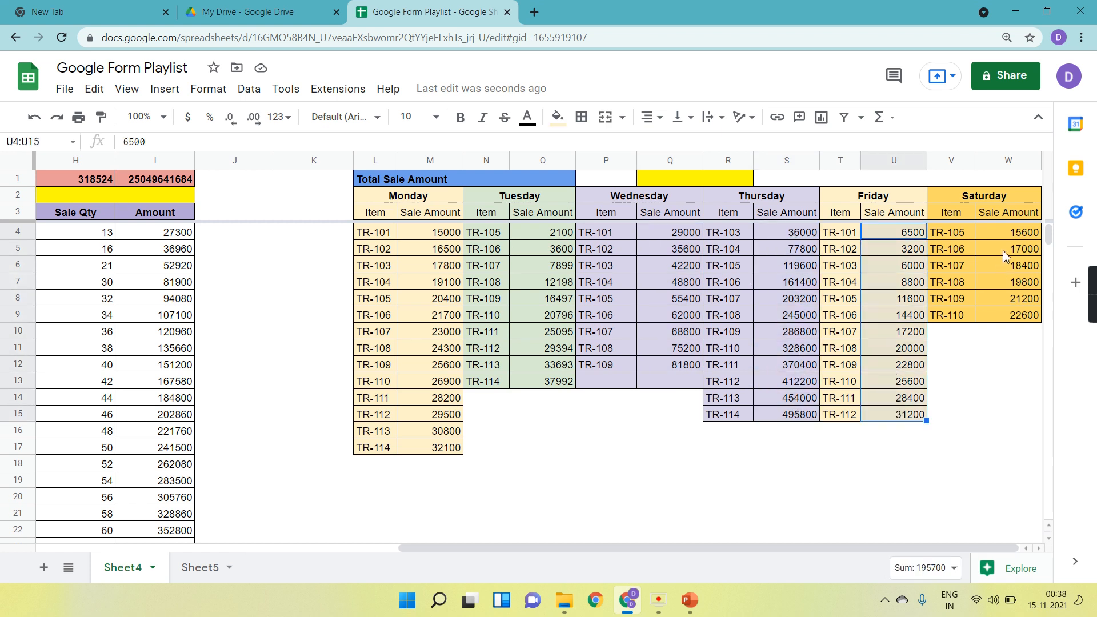
click(1006, 228)
drag(1009, 245, 1020, 322)
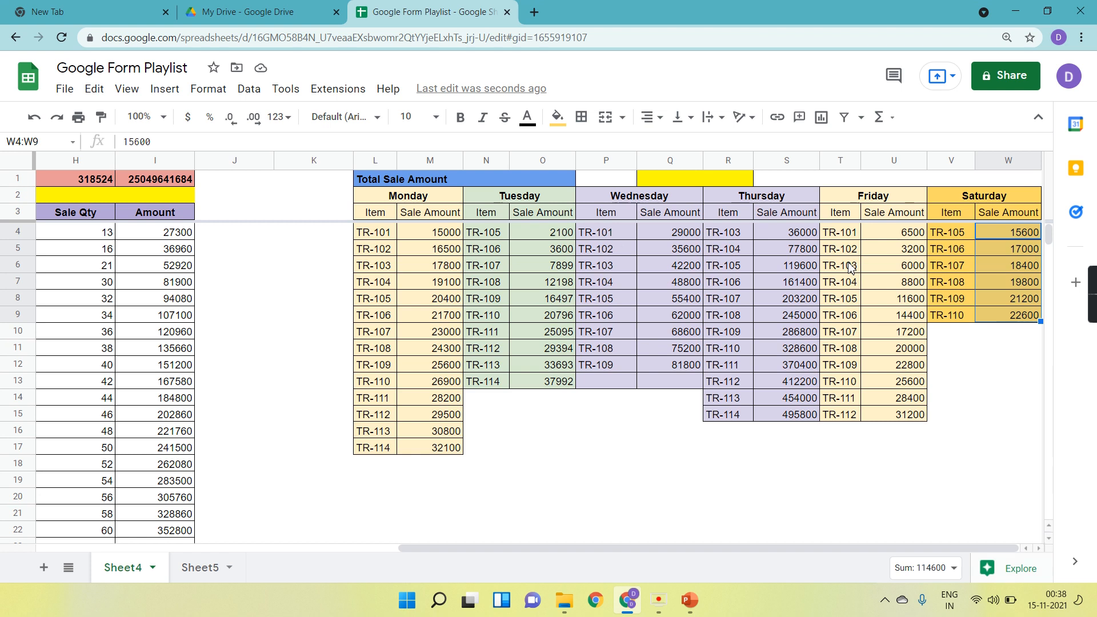
Enter =SUM(M4:M17) in the merged cell Q1 next to Total Sale Amount.
click(679, 182)
text(=)
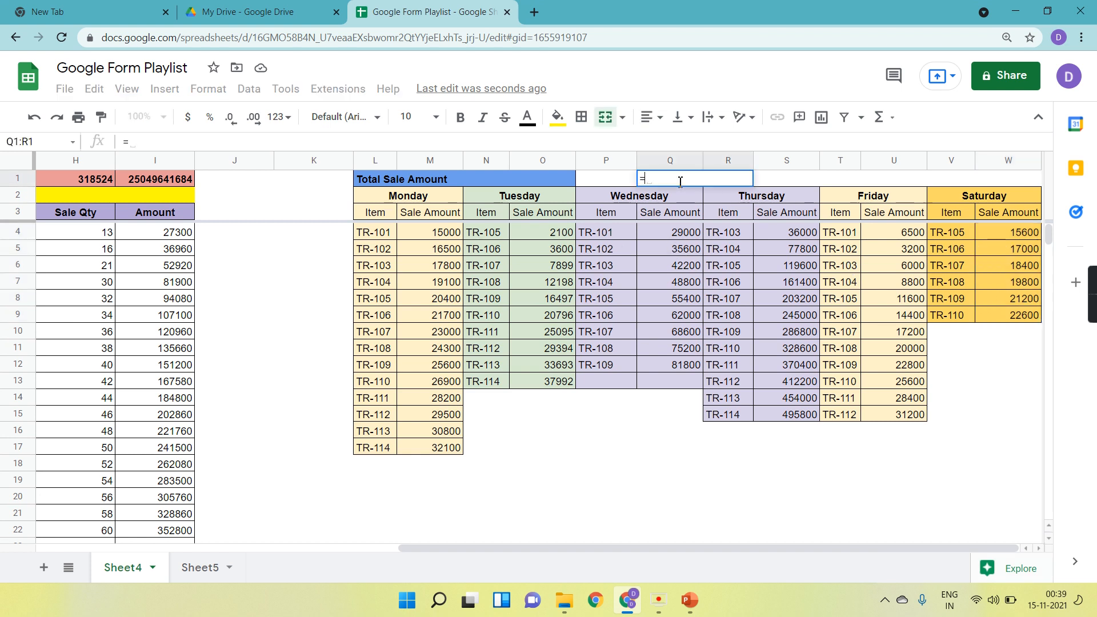
text(su)
key(Tab)
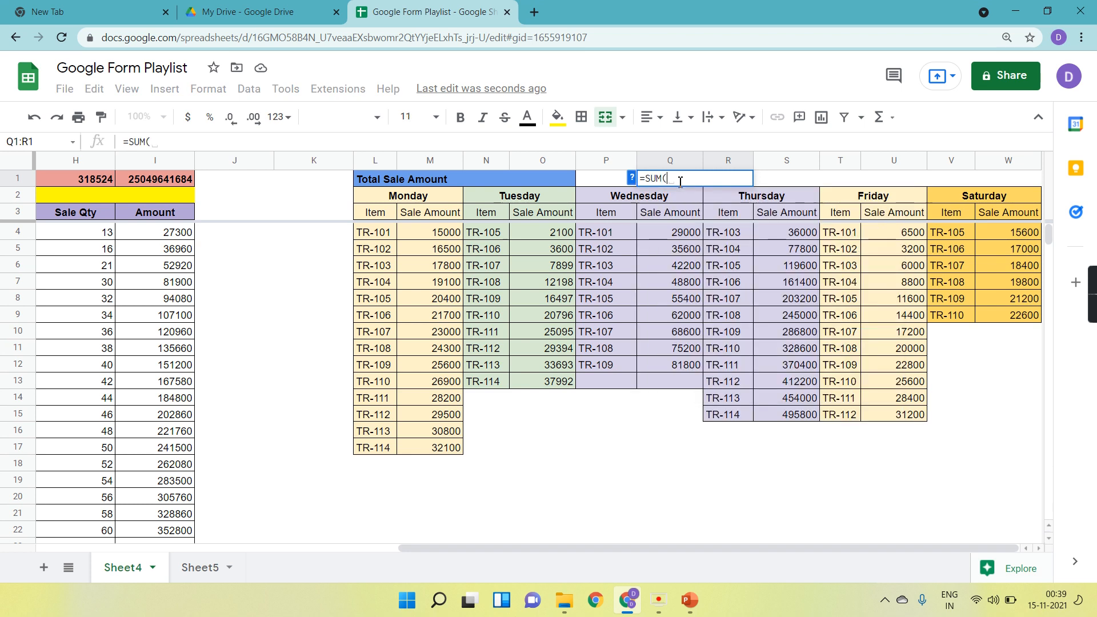
drag(435, 239, 440, 449)
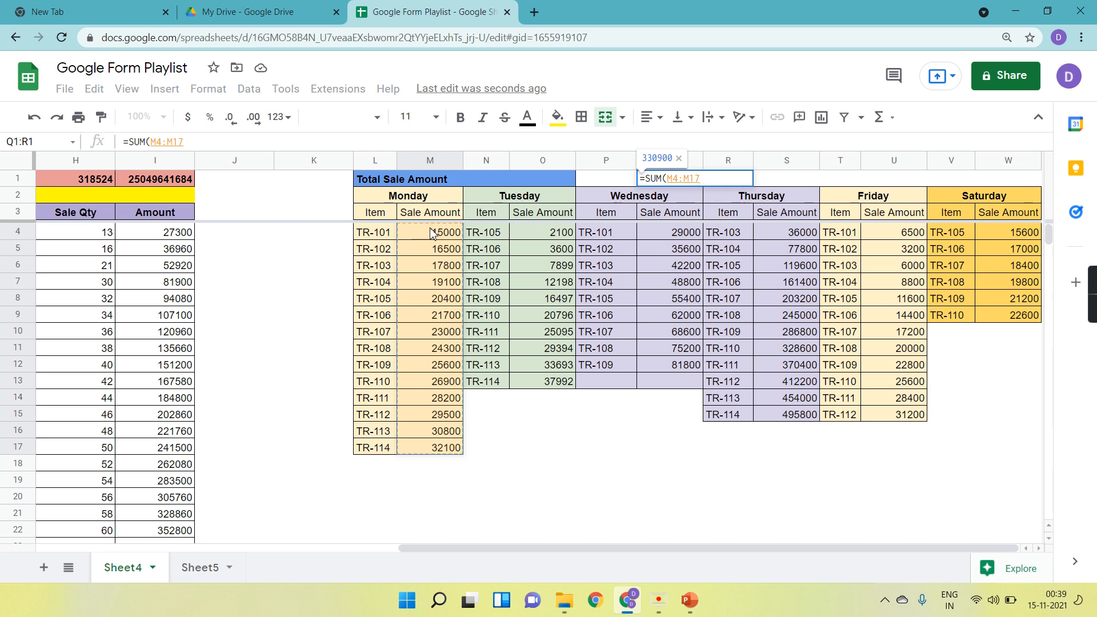
text())
key(Return)
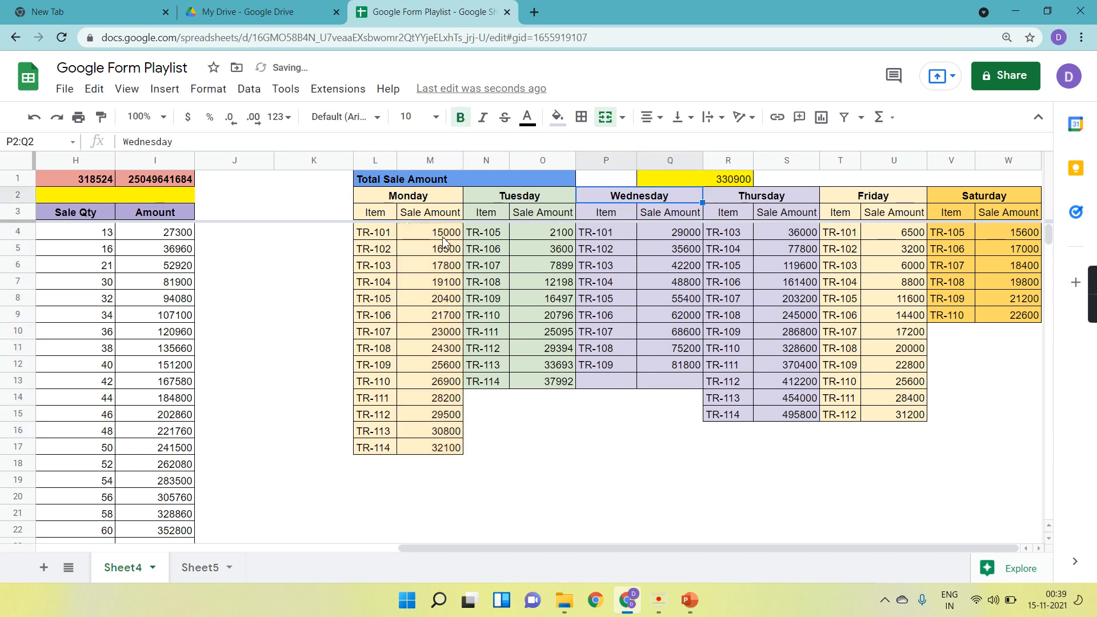
Try to extend the Q1 formula by adding the Tuesday range O4:O13 directly.
click(664, 179)
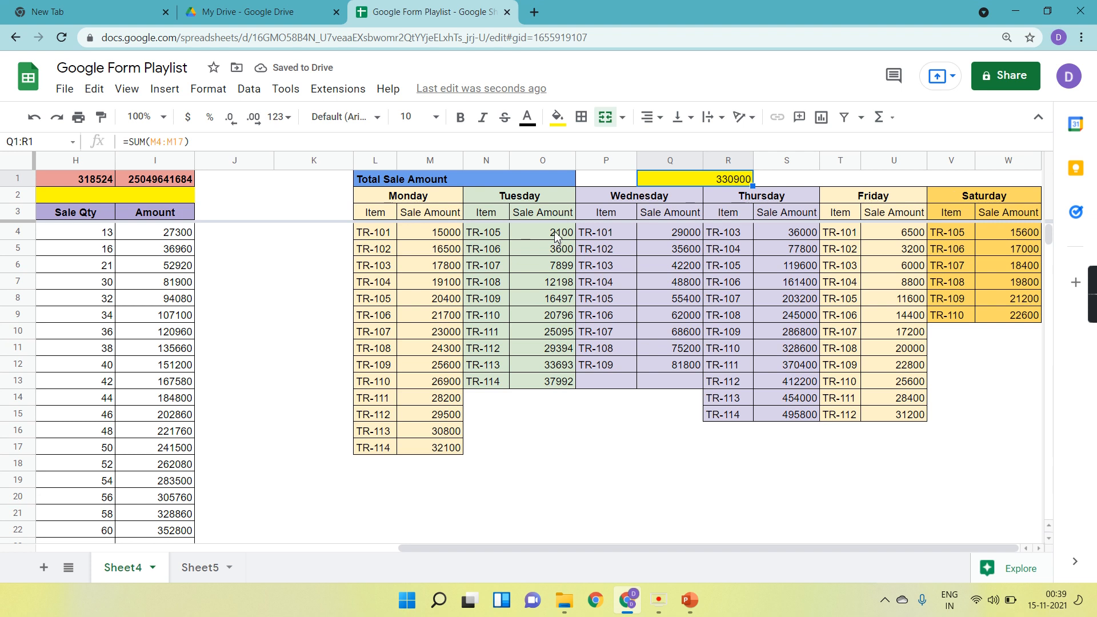
drag(555, 236, 548, 387)
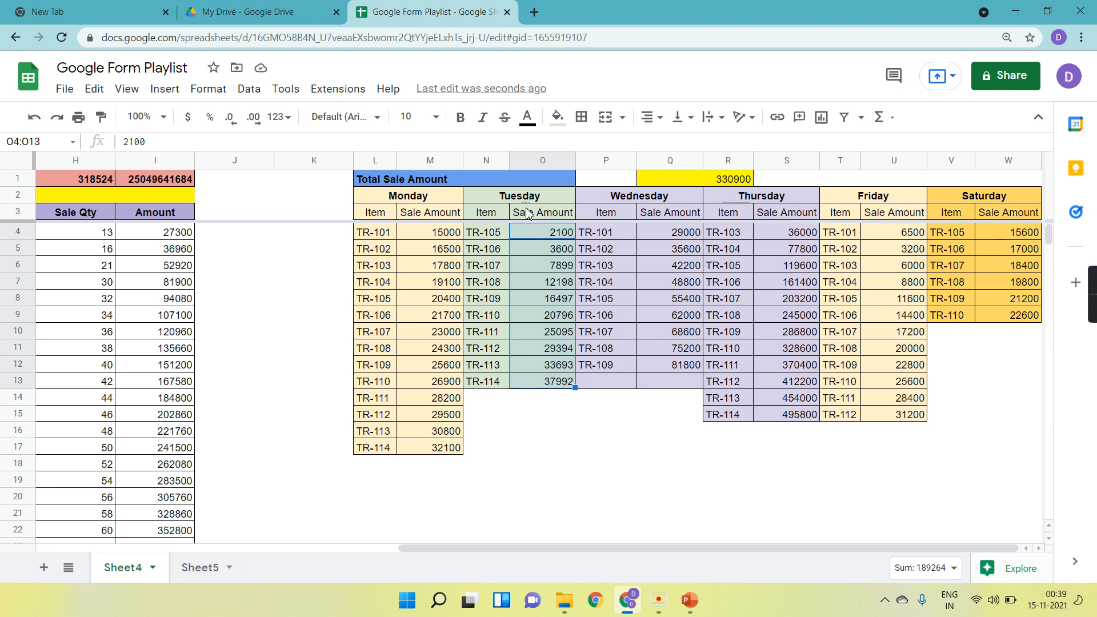
click(708, 181)
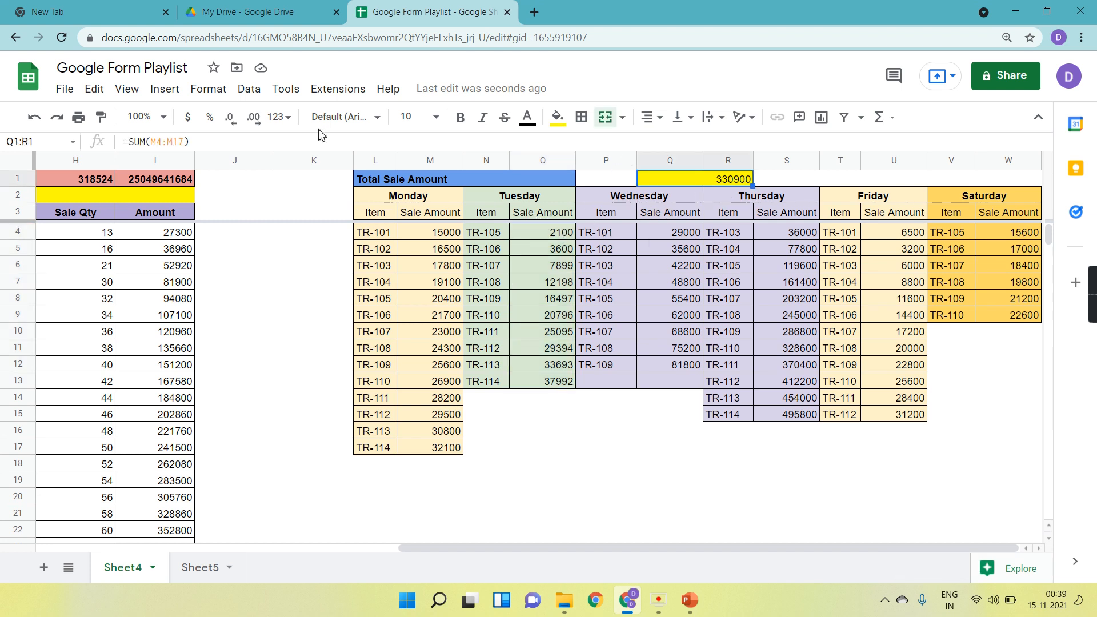
click(215, 143)
text(+)
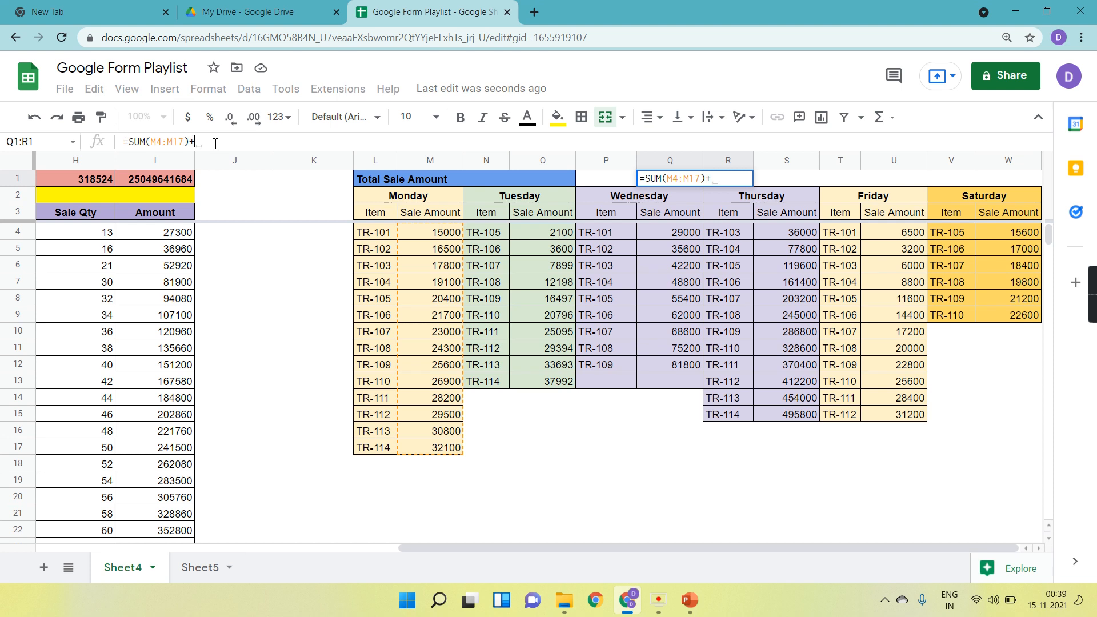
drag(540, 233, 545, 388)
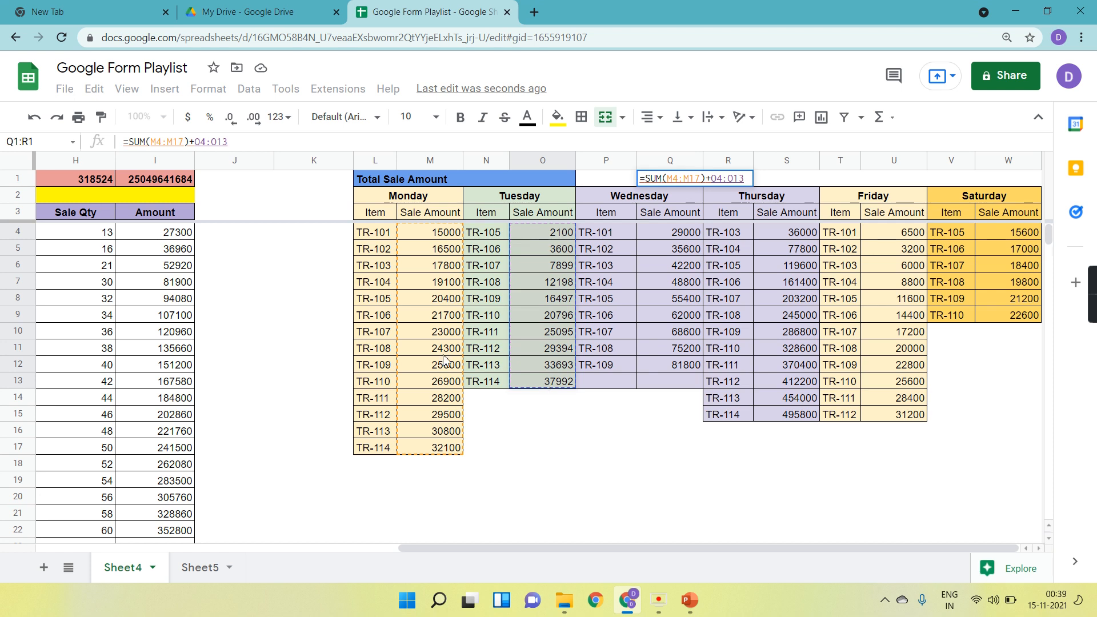
key(Return)
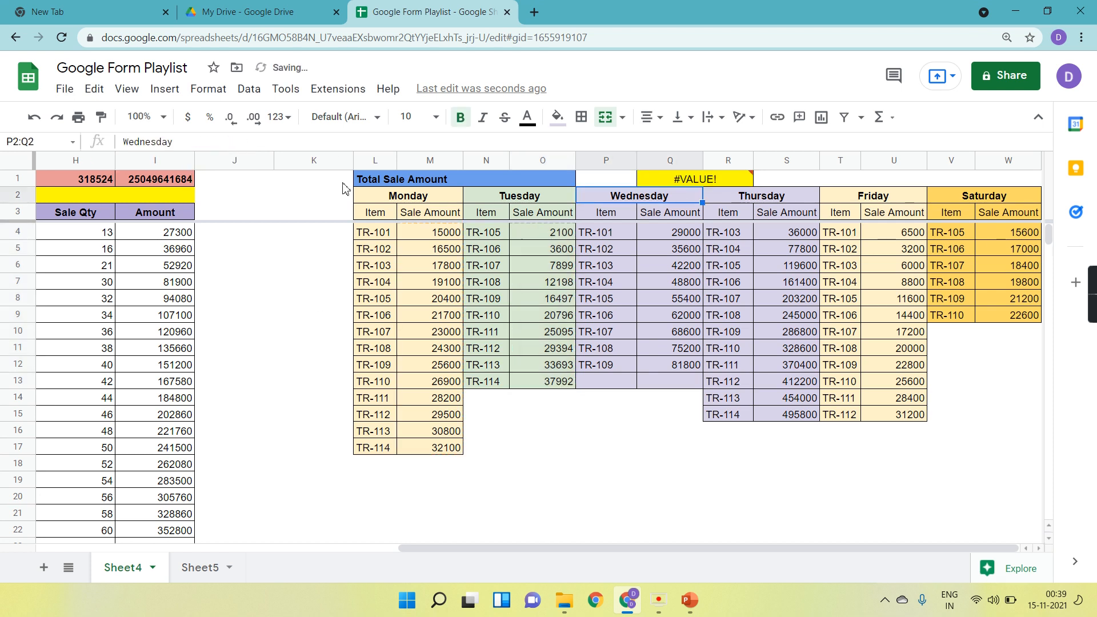
Change the Q1 formula to =SUM(M4:M17)+SUM(O4:O13).
click(741, 183)
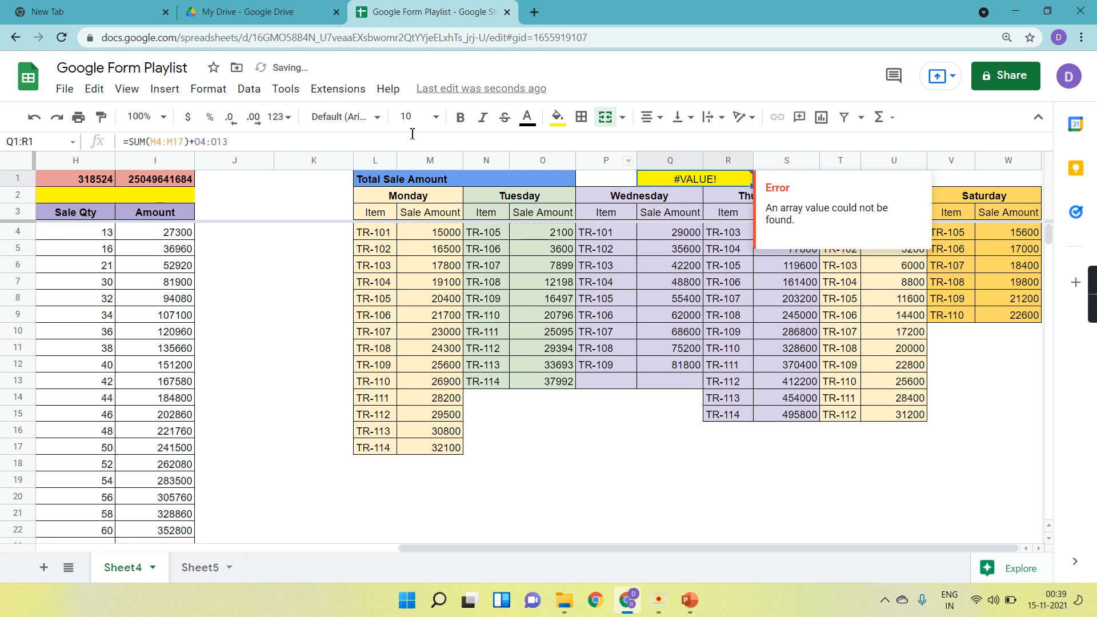
click(267, 137)
key(BackSpace)
key(BackSpace)
key(BackSpace)
key(BackSpace)
key(BackSpace)
text(sum)
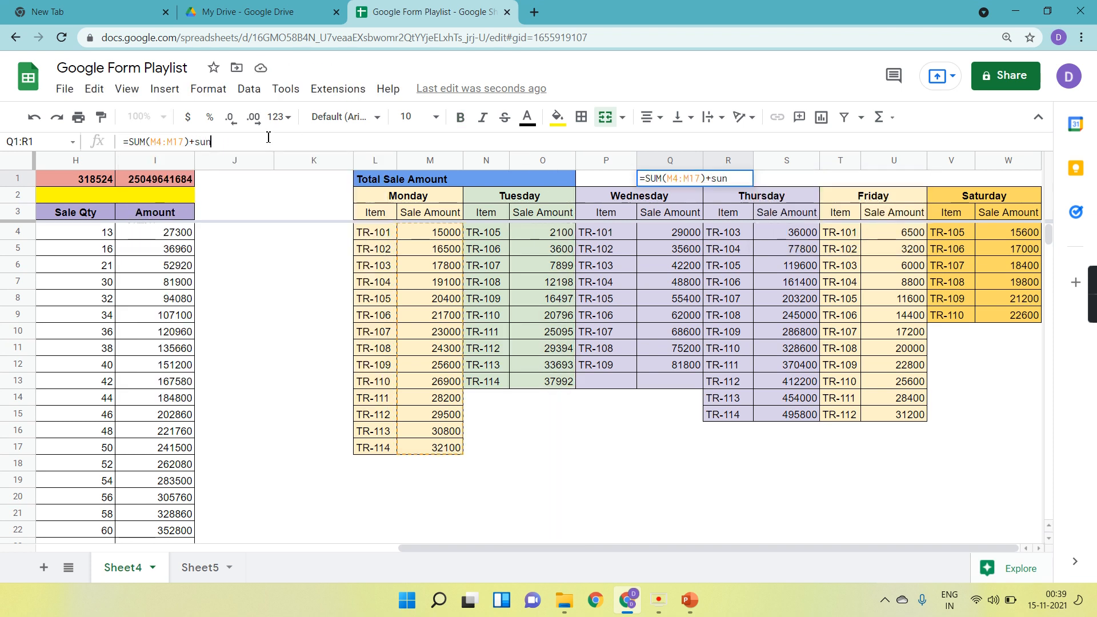
key(Tab)
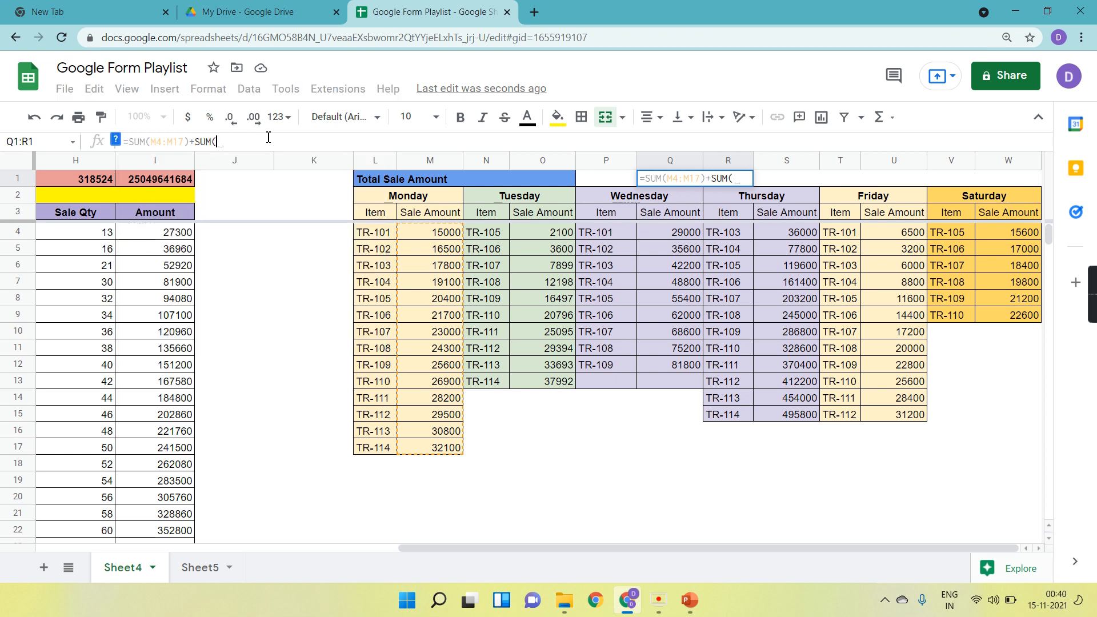
click(531, 233)
drag(531, 233, 540, 380)
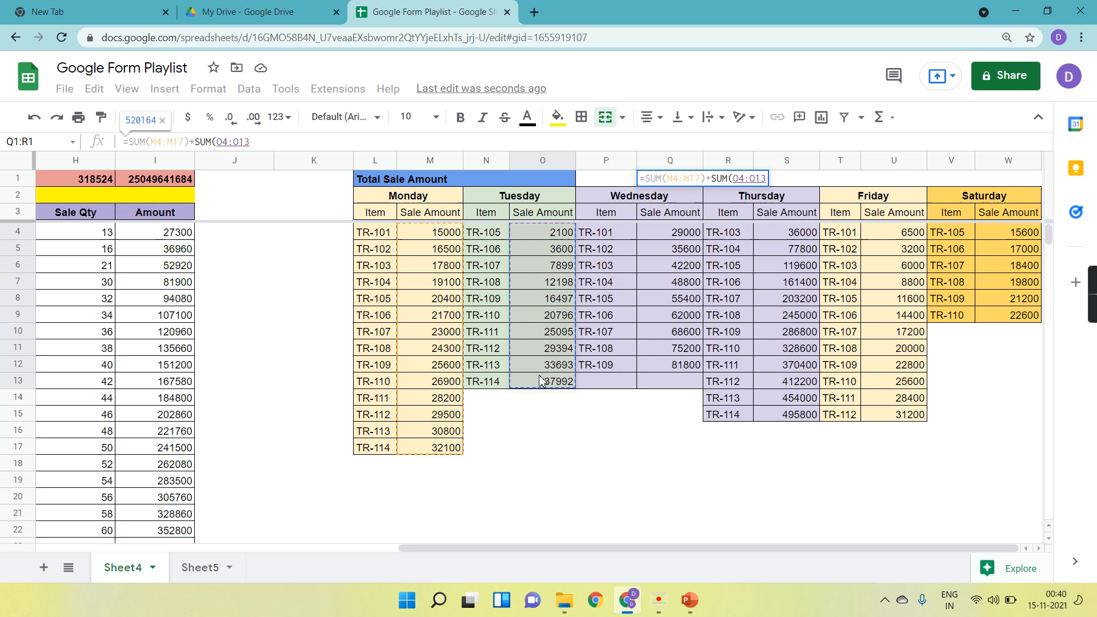
key(Return)
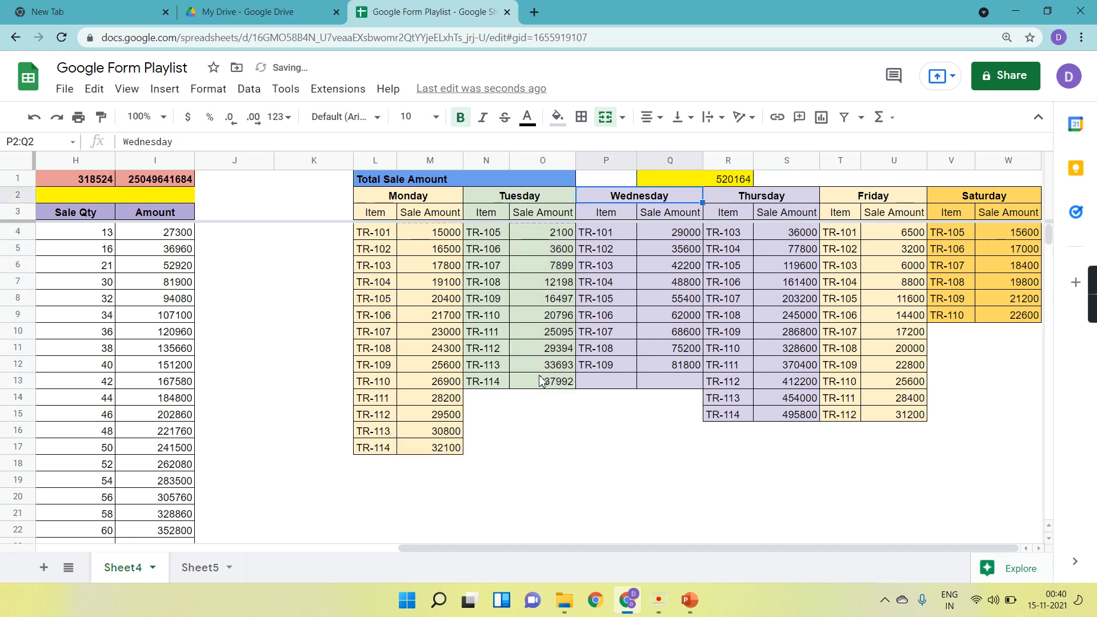
Enter =SUM(M4:M17) in M18 below the Monday Sale Amount column.
click(450, 464)
text(=SUM()
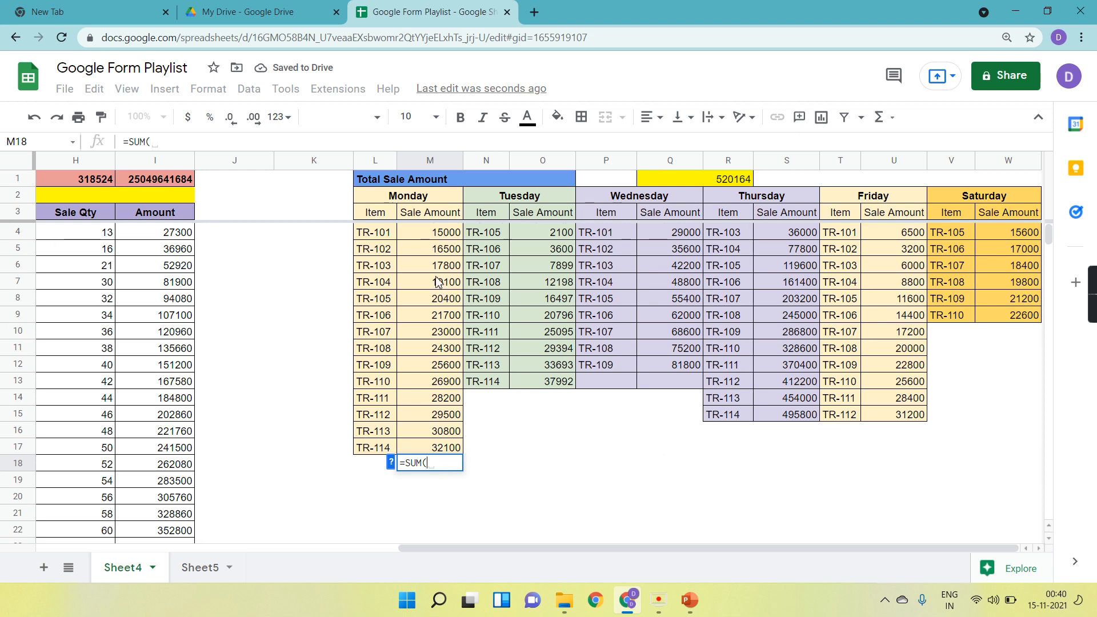
drag(433, 238, 451, 451)
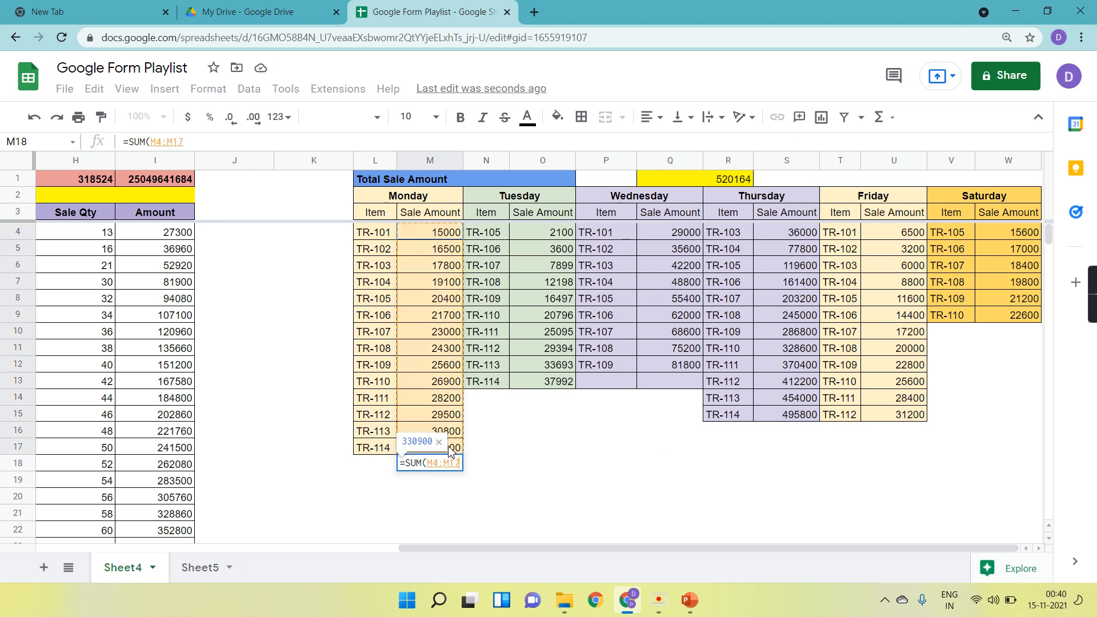
key(Return)
Enter =SUM(O4:O13) in O14 below the Tuesday amounts and dismiss the autofill suggestion.
click(553, 403)
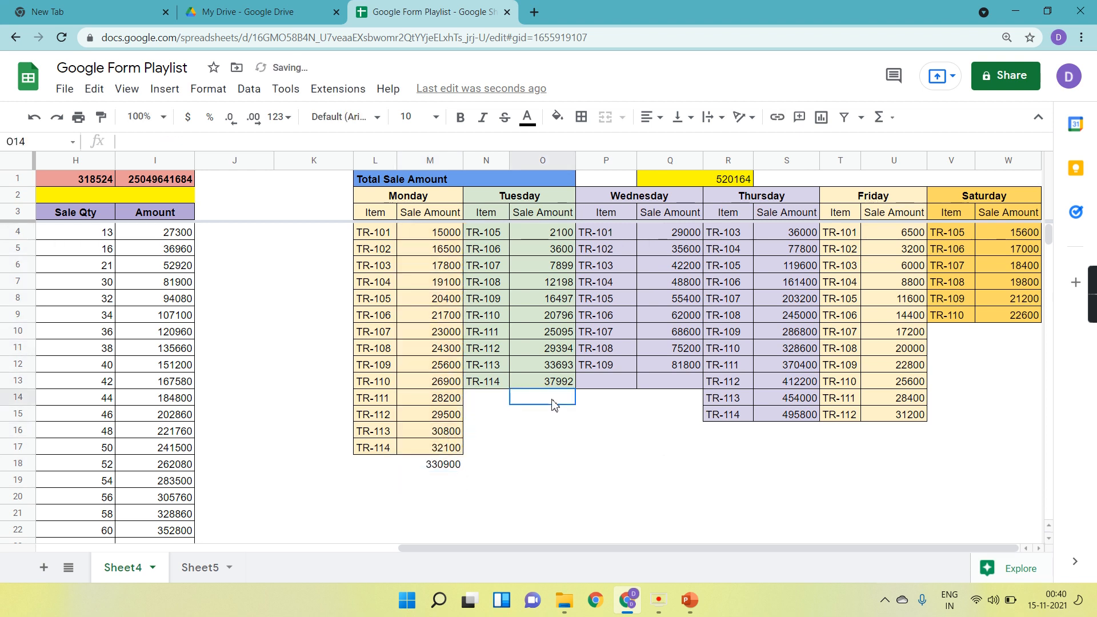
text(=SUM()
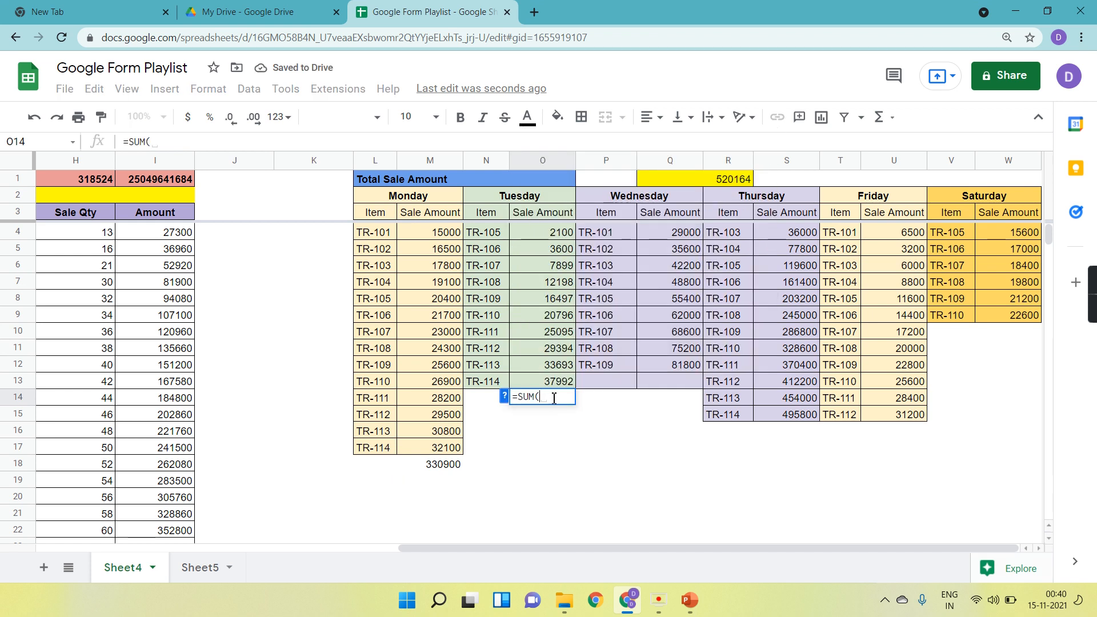
drag(539, 234, 563, 391)
key(Return)
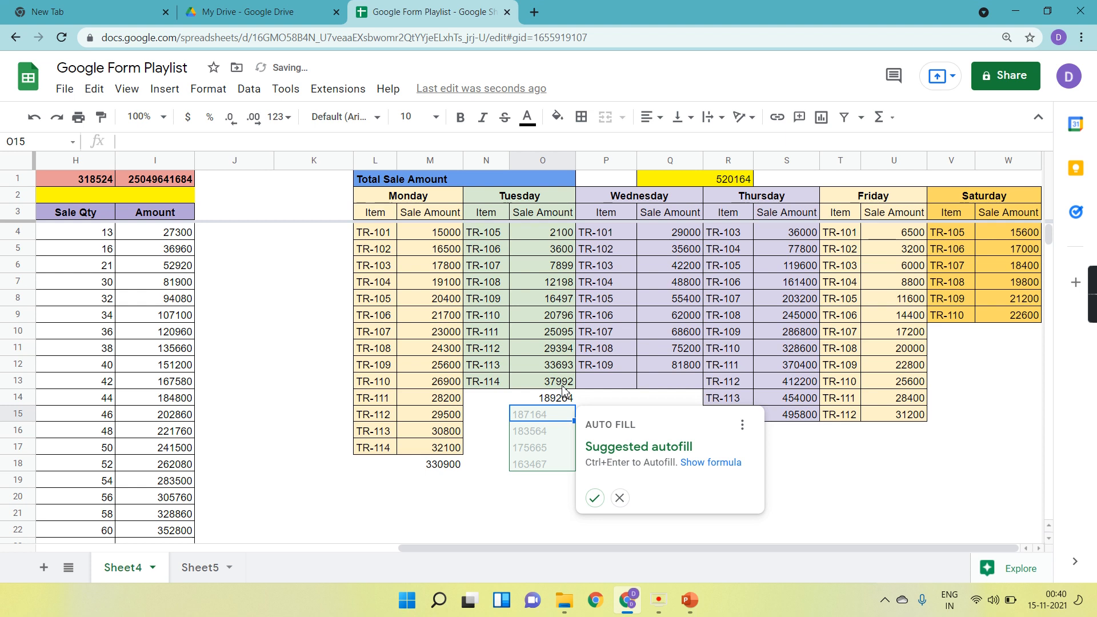
click(622, 500)
Try a check formula =M18+O14 in N20, then clear it and reselect Q1.
click(489, 495)
text(=)
click(438, 465)
text(+)
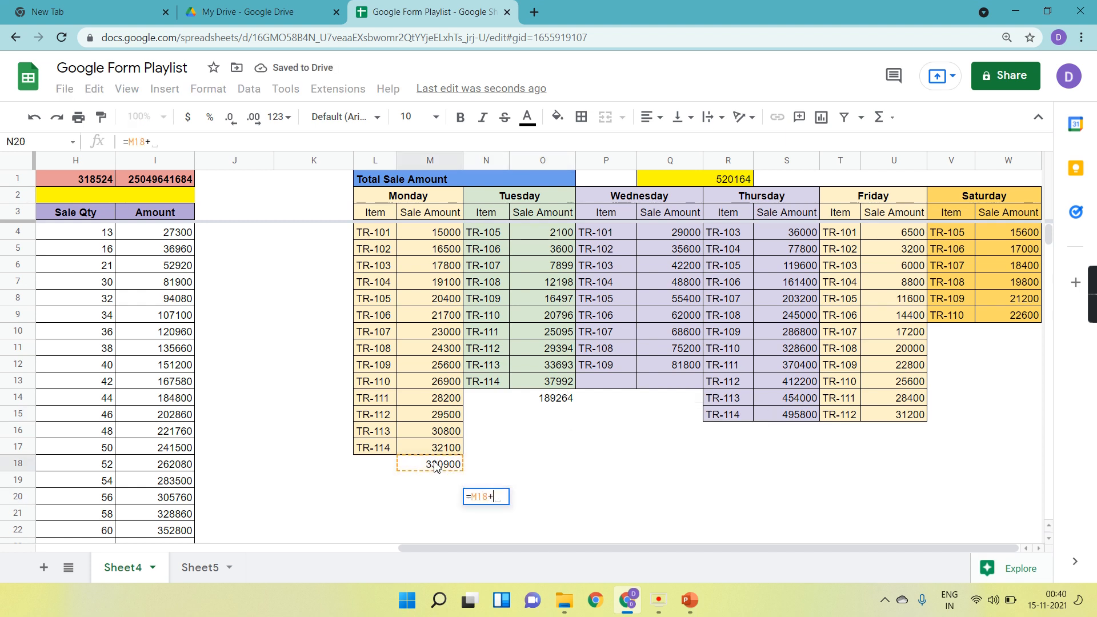
click(559, 398)
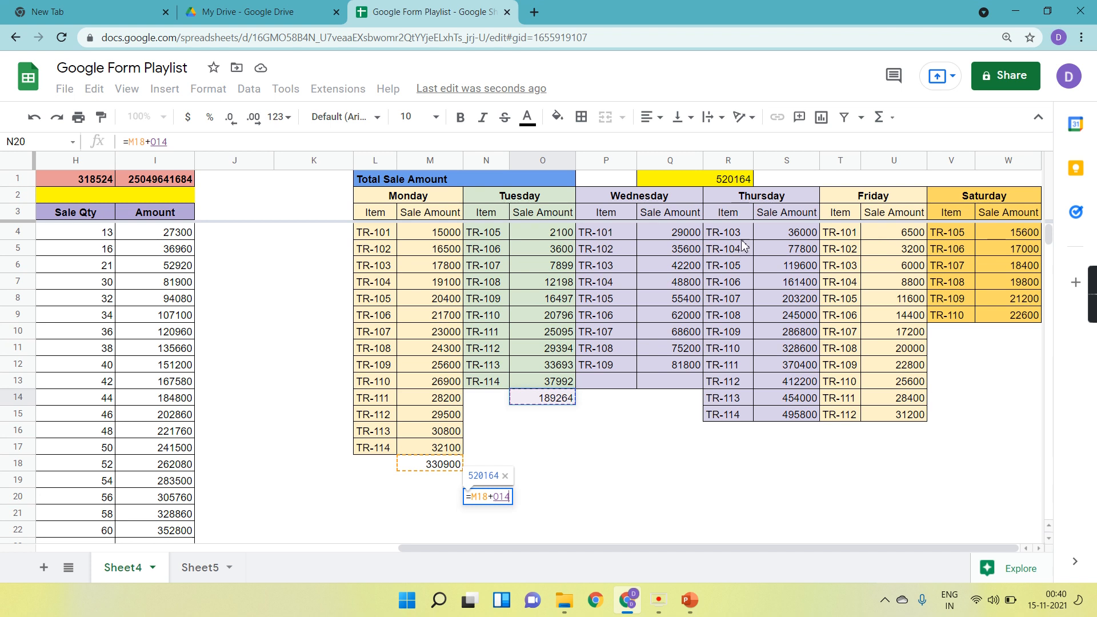
key(Return)
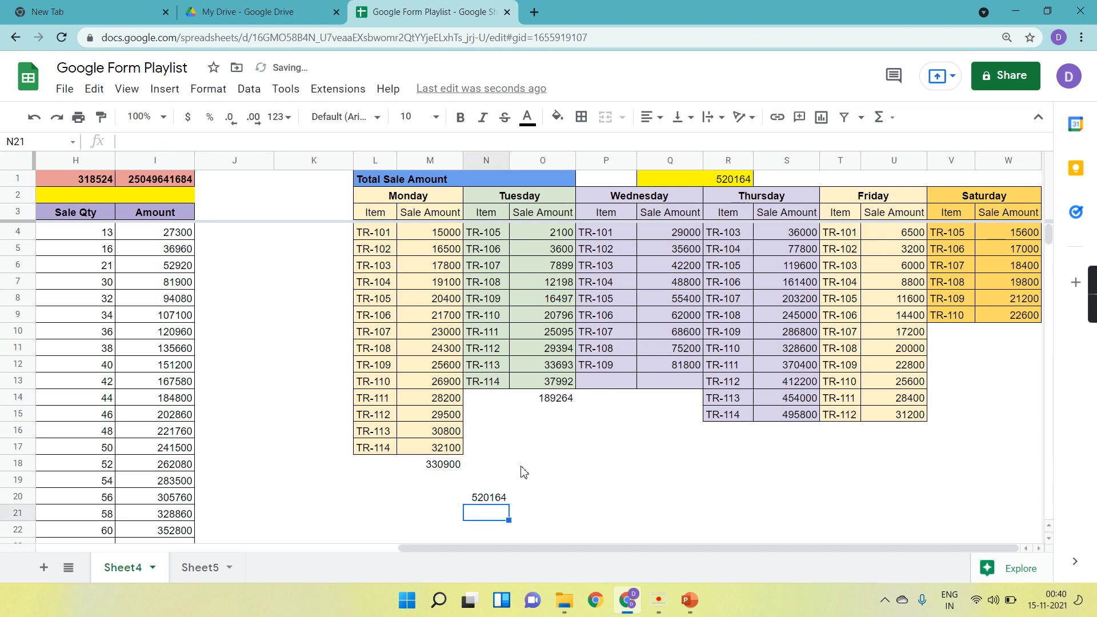
click(494, 500)
key(Delete)
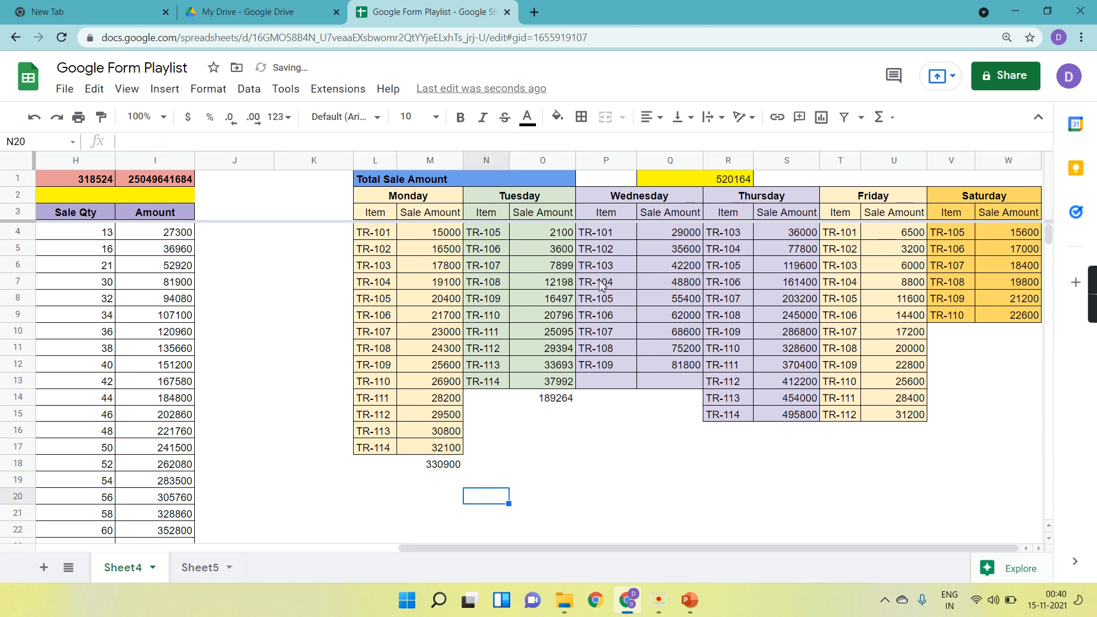
click(715, 182)
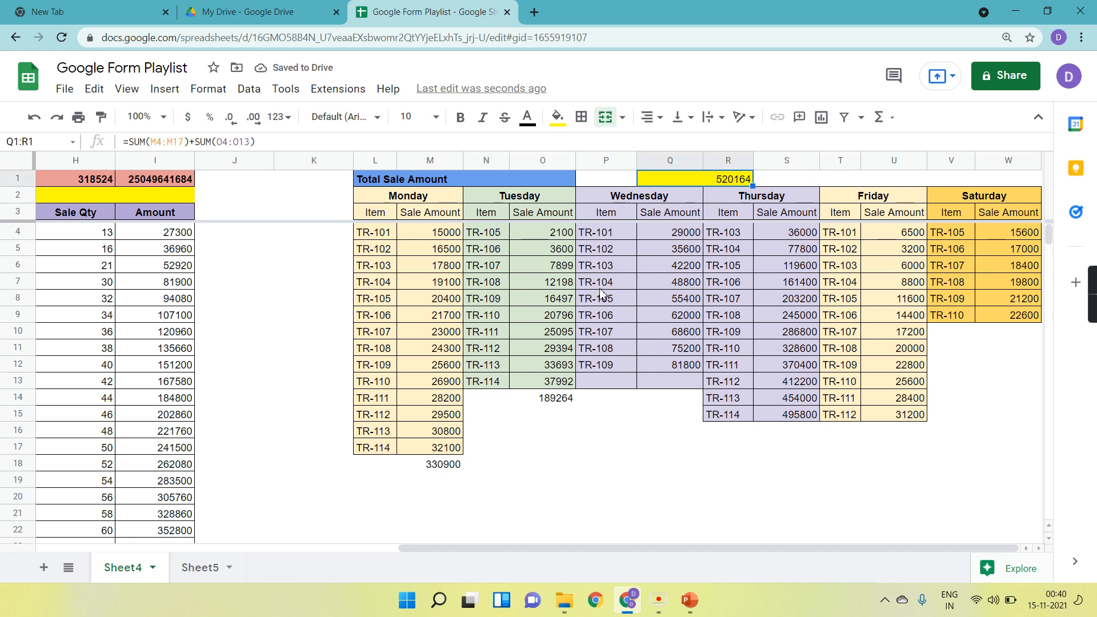
Extend the Q1 formula to =SUM(M4:M17)+SUM(O4:O13)+SUM(Q4:Q12)+SUM(S4:S15)+SUM(U4:U15)+SUM(W4:W9) and make Q1 bold.
click(266, 140)
text(+SUM()
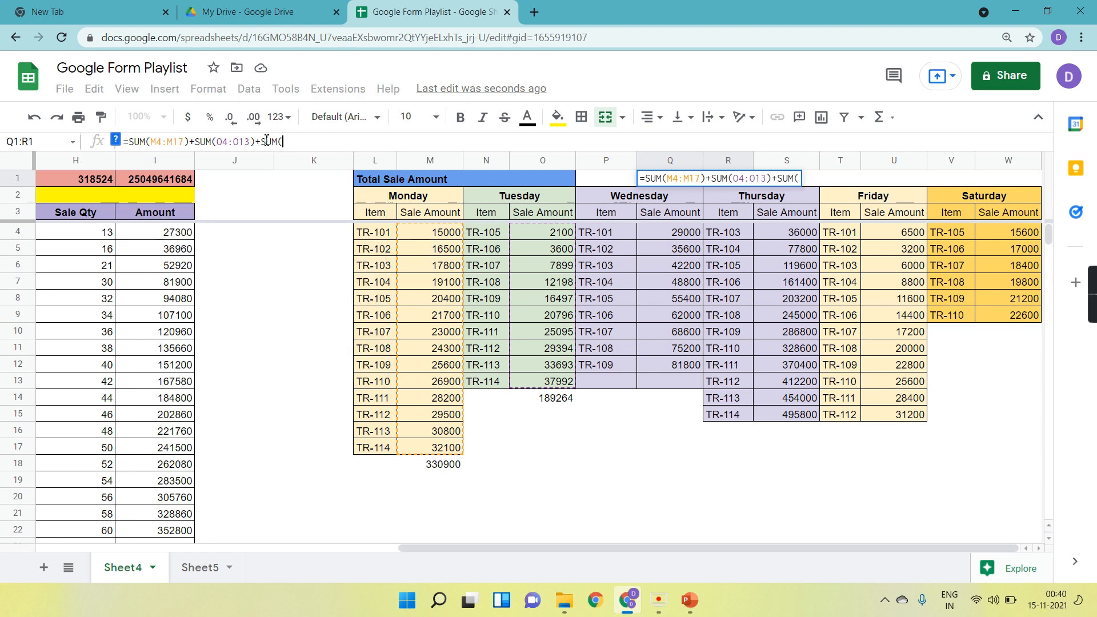
click(653, 232)
drag(653, 231, 657, 363)
text()+SUM()
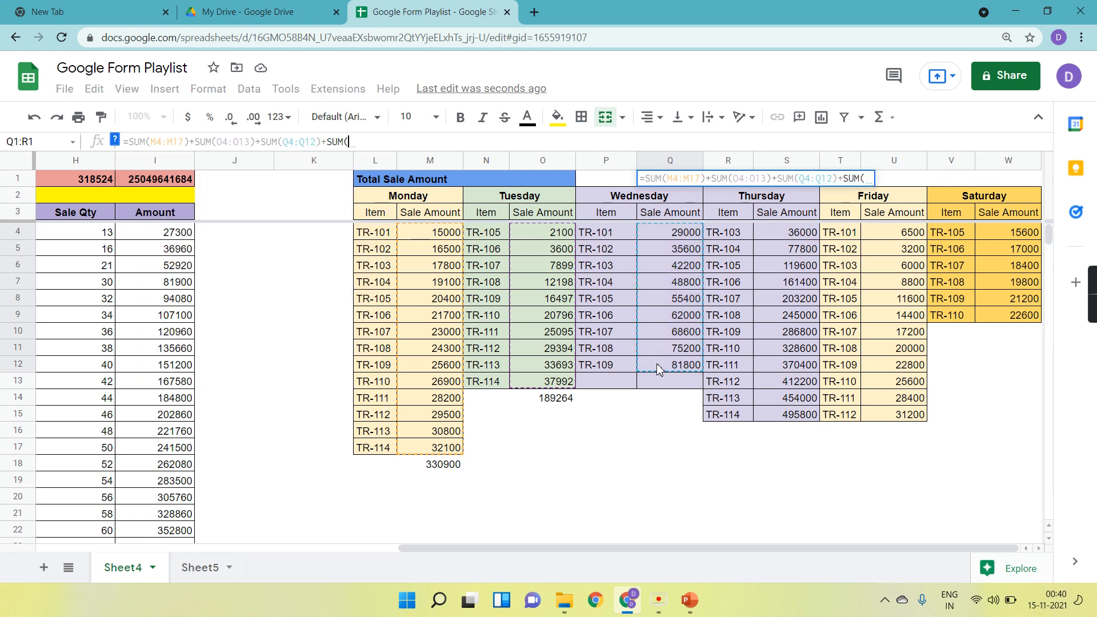
click(790, 234)
drag(790, 234, 798, 416)
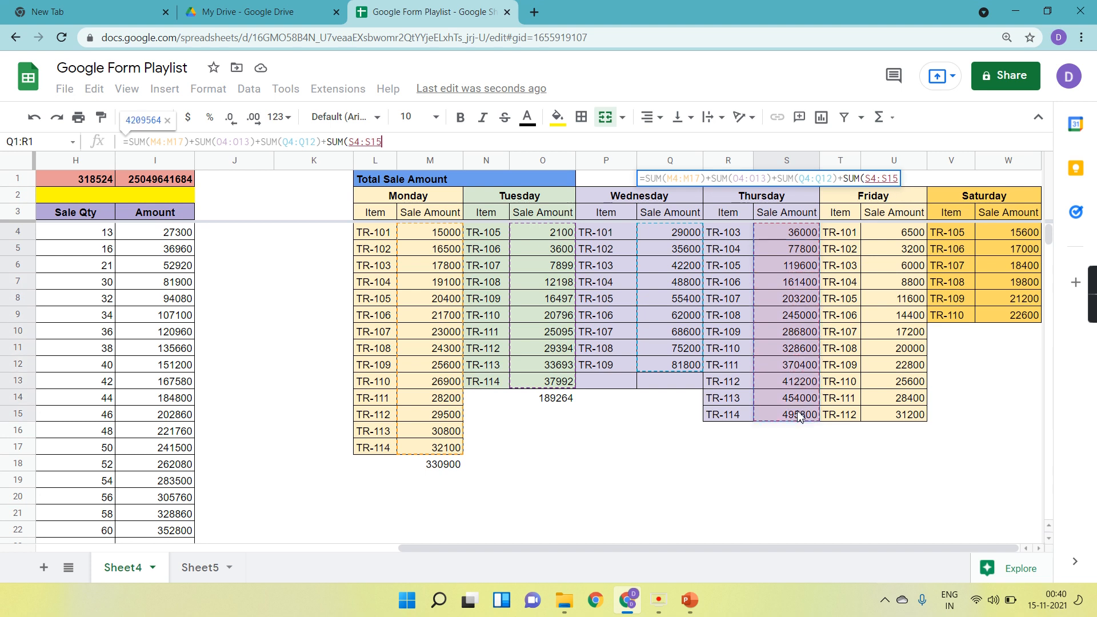
text()+SUM()
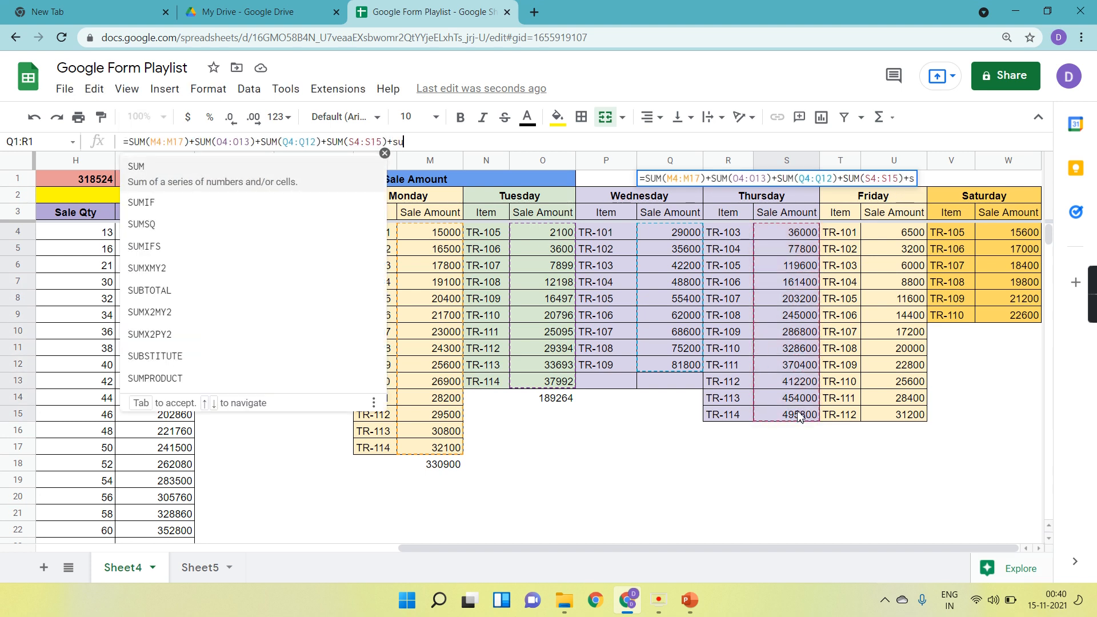
drag(902, 237, 912, 419)
text()+SUM()
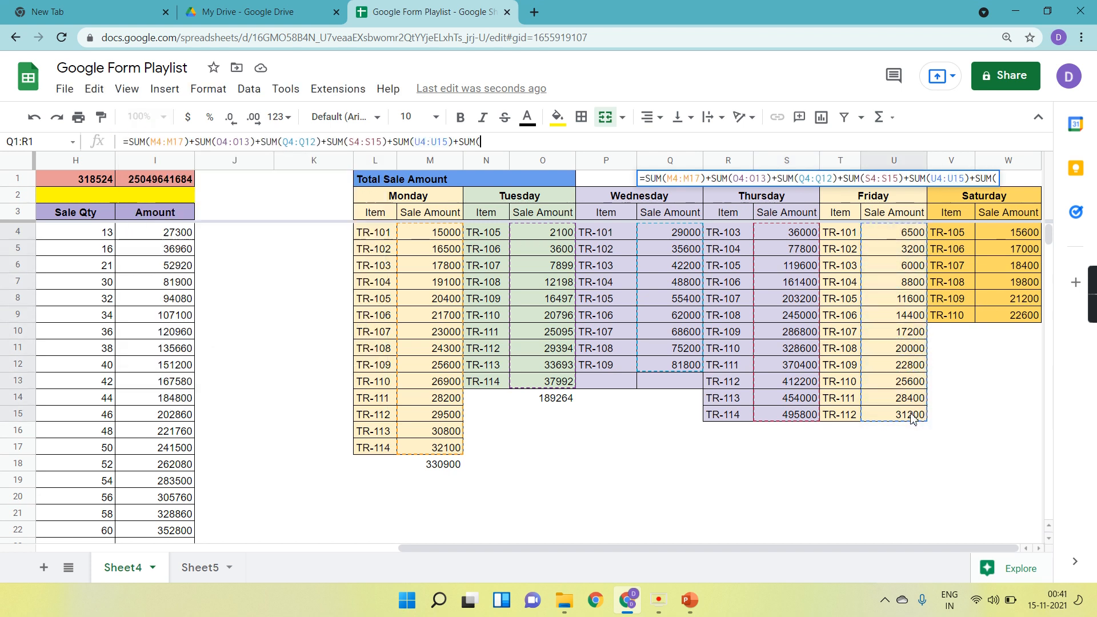
drag(997, 245, 1011, 324)
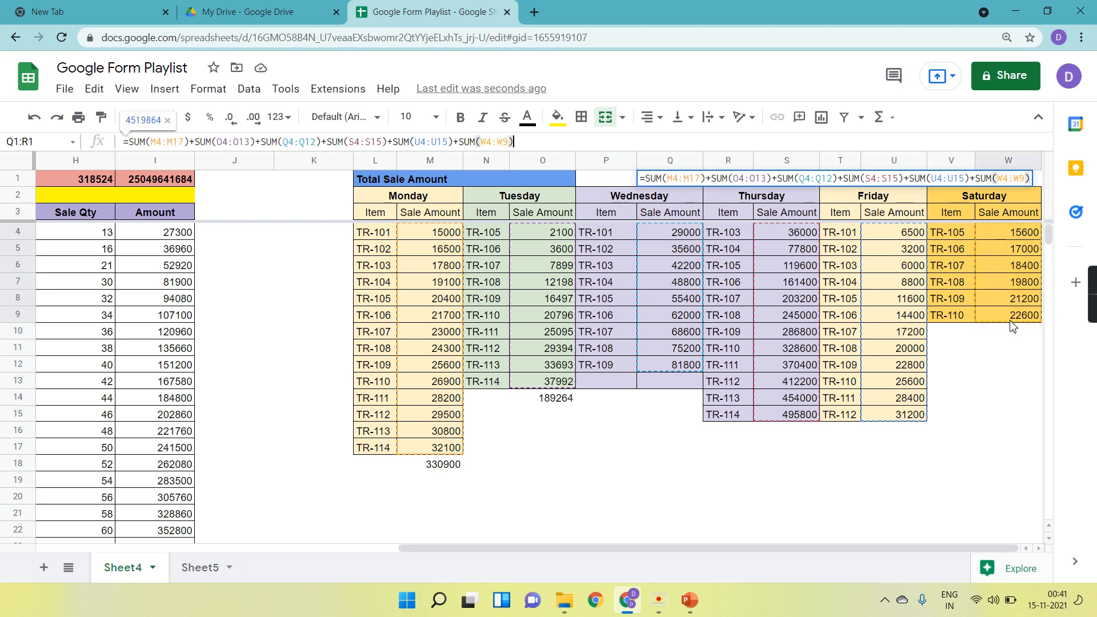
key(Return)
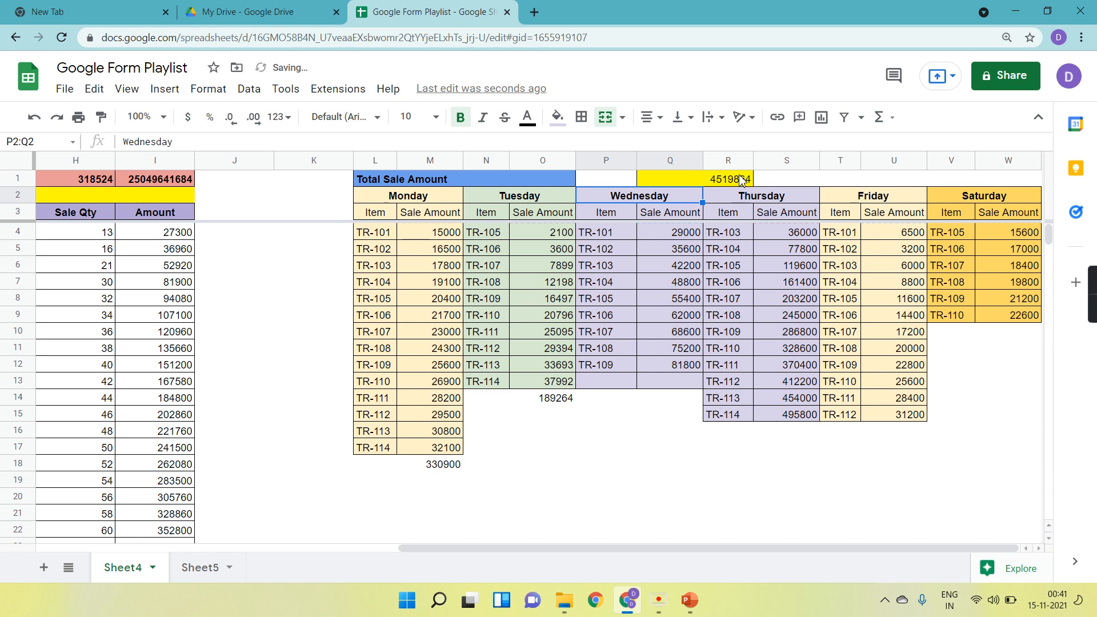
click(741, 179)
click(462, 120)
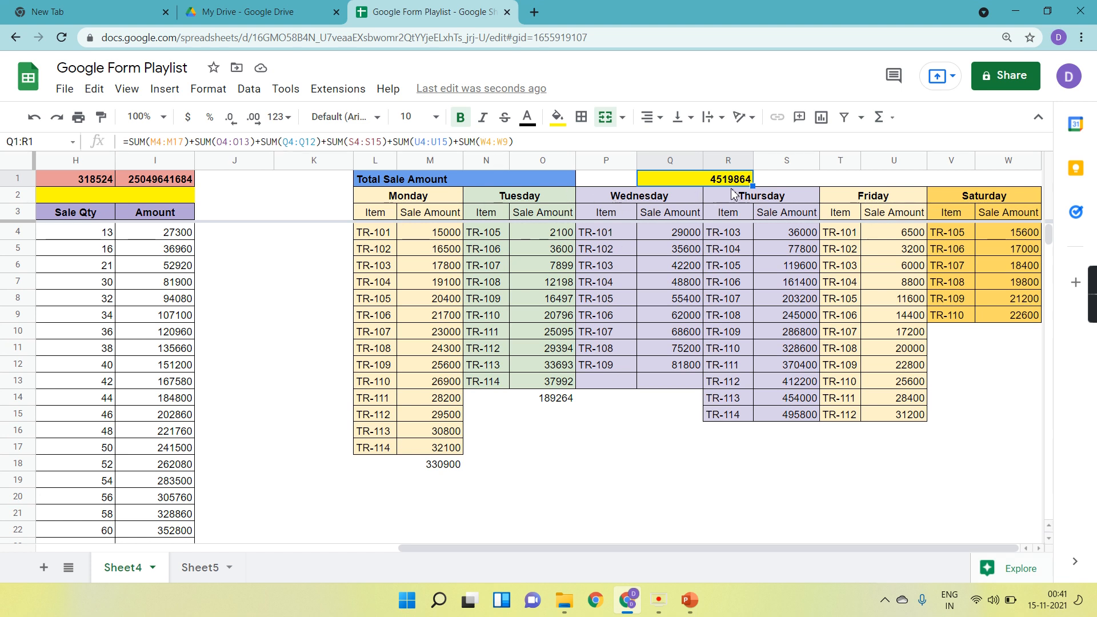
Merge cells S1:T1 and fill the merged cell light red.
click(798, 182)
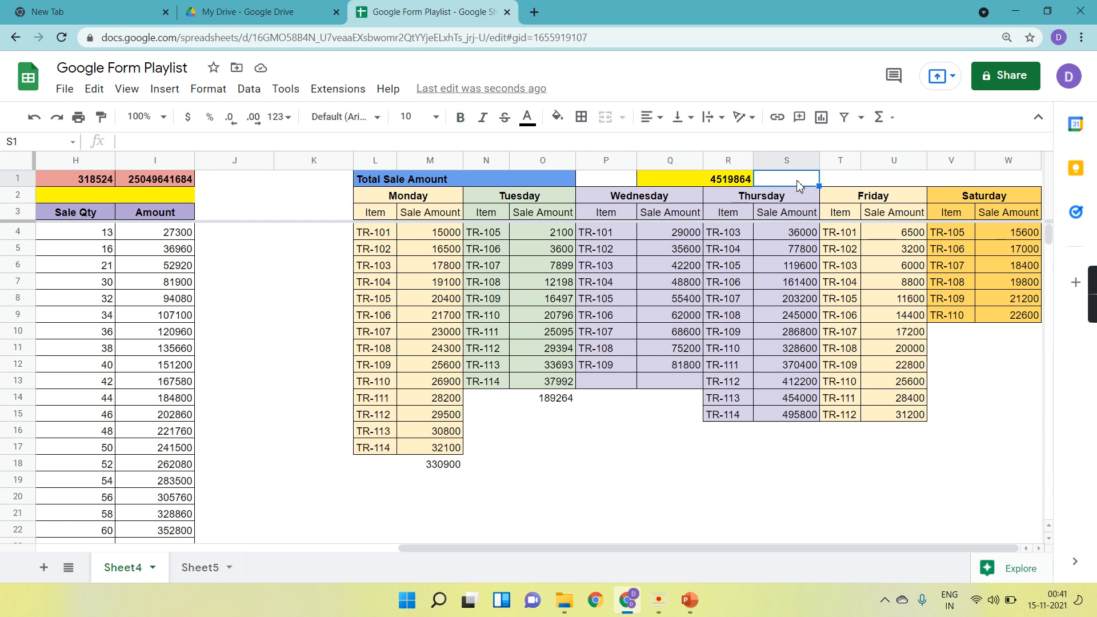
key(shift+Right)
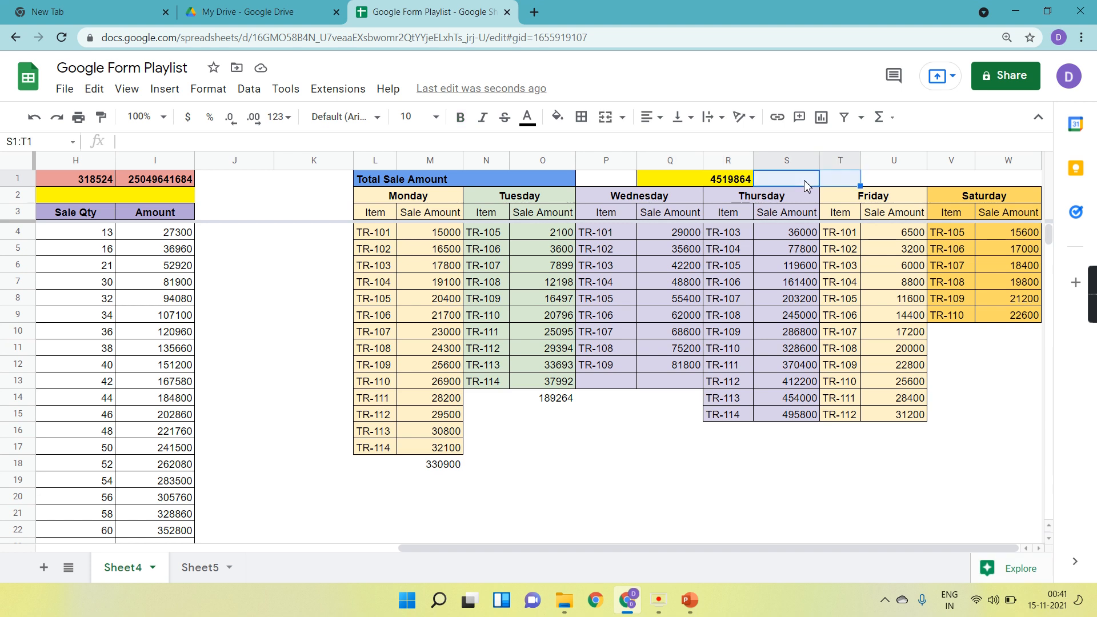
click(607, 120)
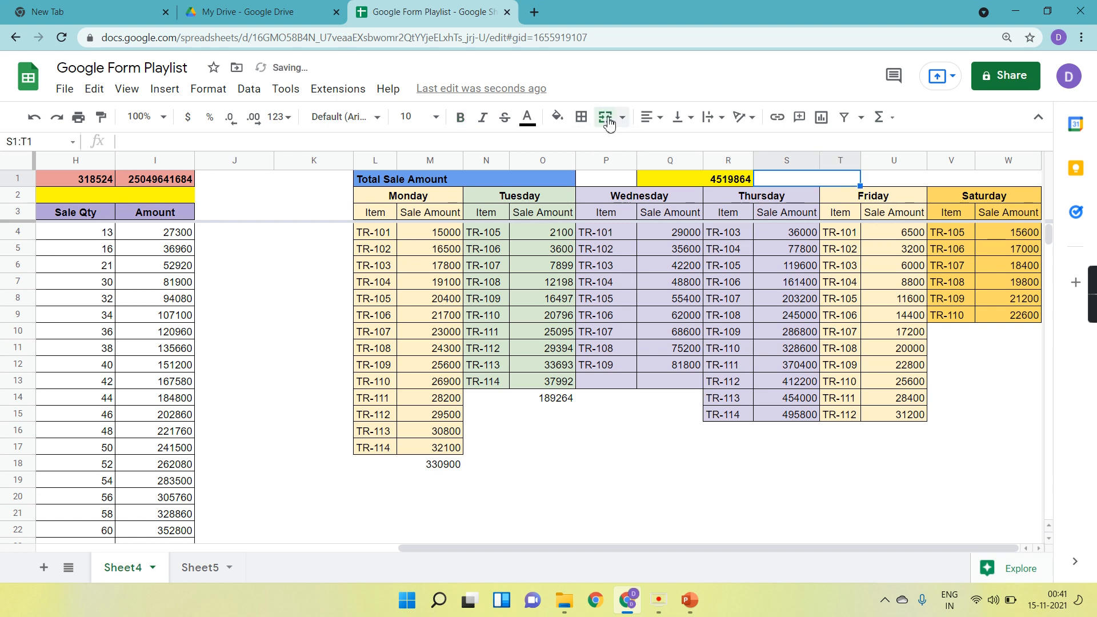
click(558, 117)
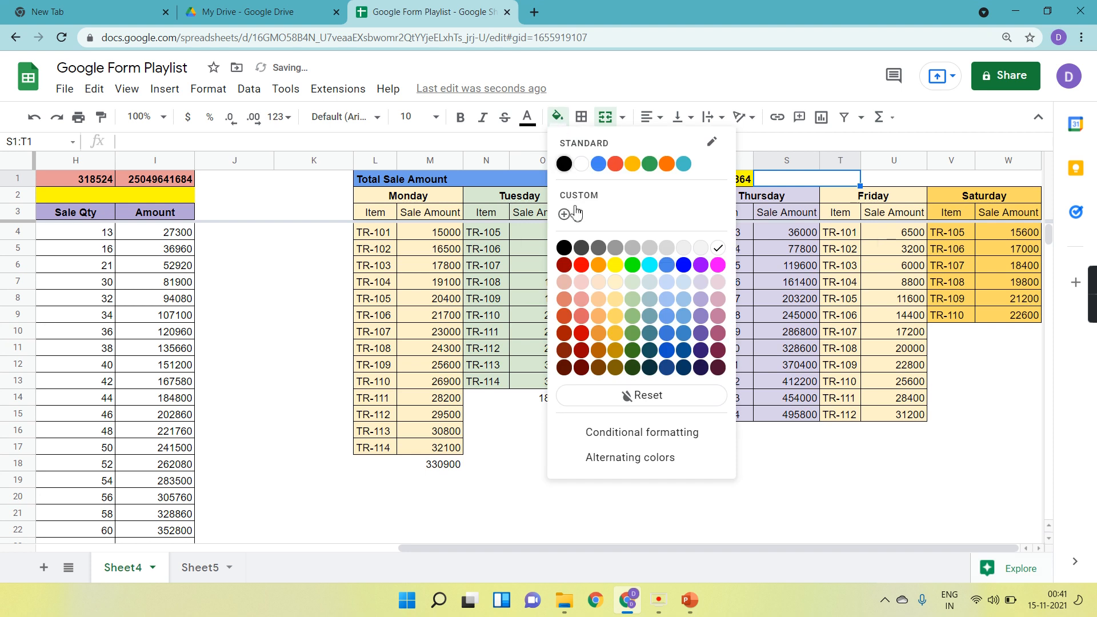
click(582, 300)
click(735, 182)
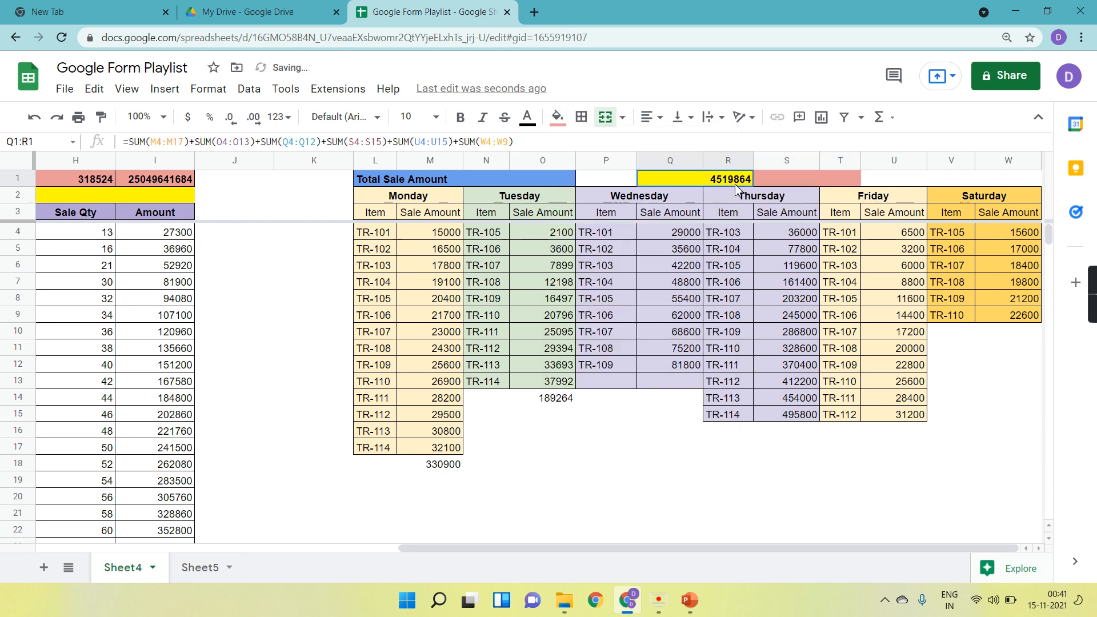
Enter =SUM(M4:M17,O4:O13,Q4:Q12,S4:S15,U4:U15,W4:W9) in the merged S1 cell and make it bold.
click(791, 177)
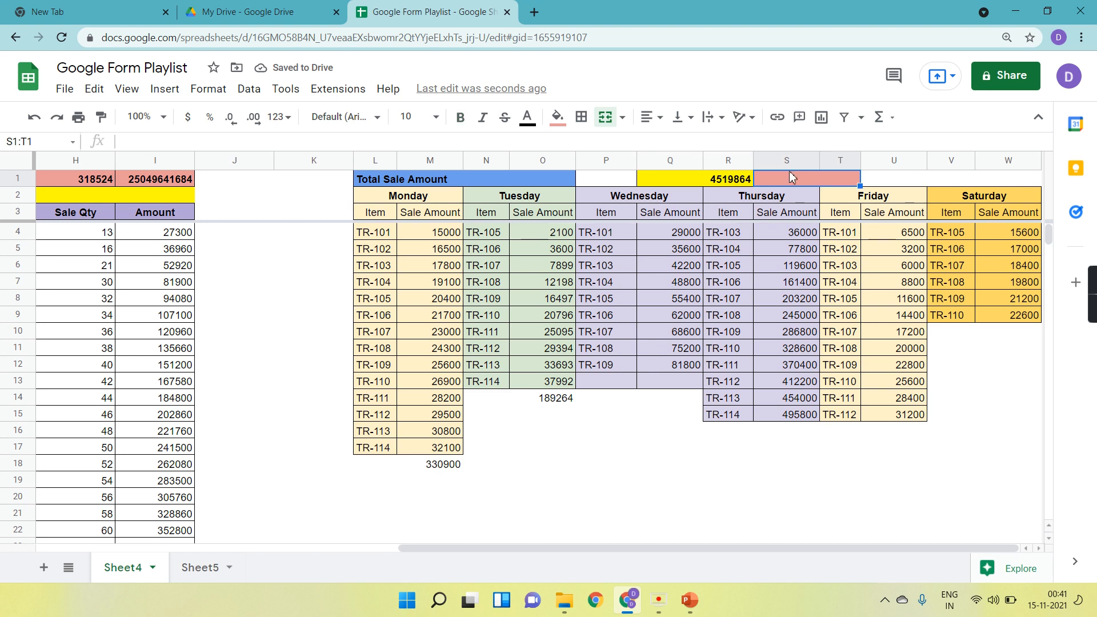
text(=SUM()
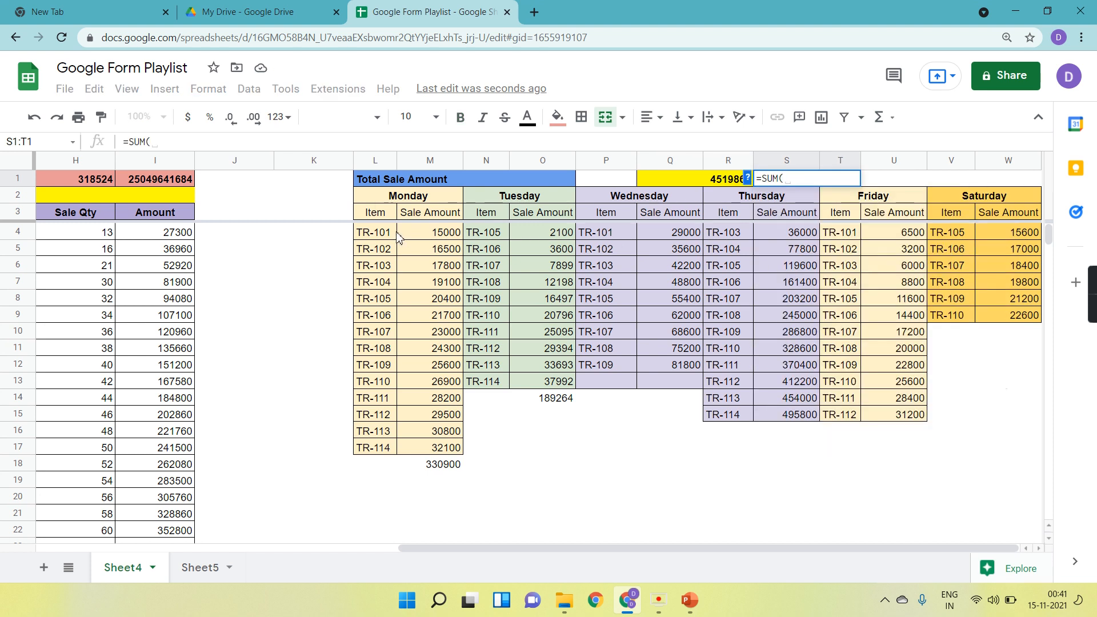
drag(421, 235, 428, 449)
text(,)
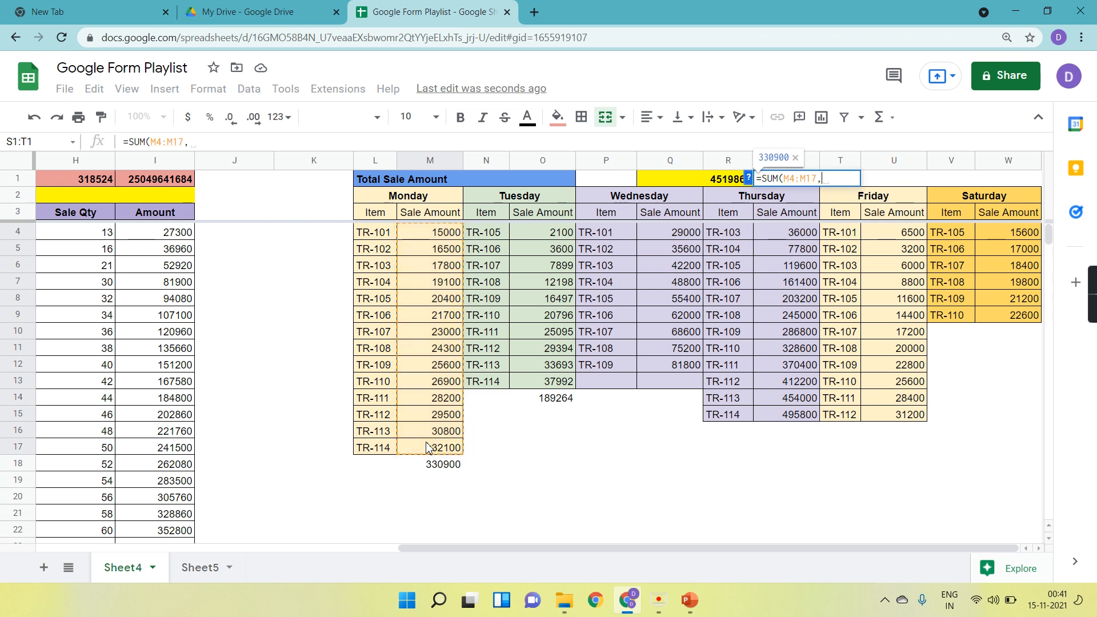
drag(543, 237, 552, 383)
text(,)
drag(691, 234, 688, 365)
text(,)
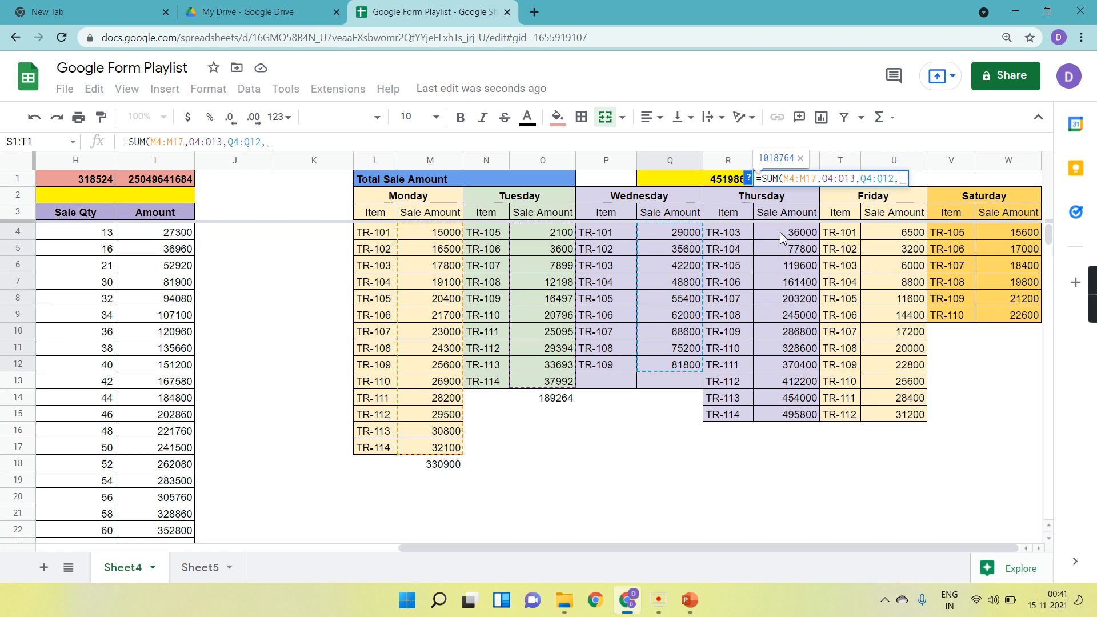
drag(781, 236, 790, 414)
text(,)
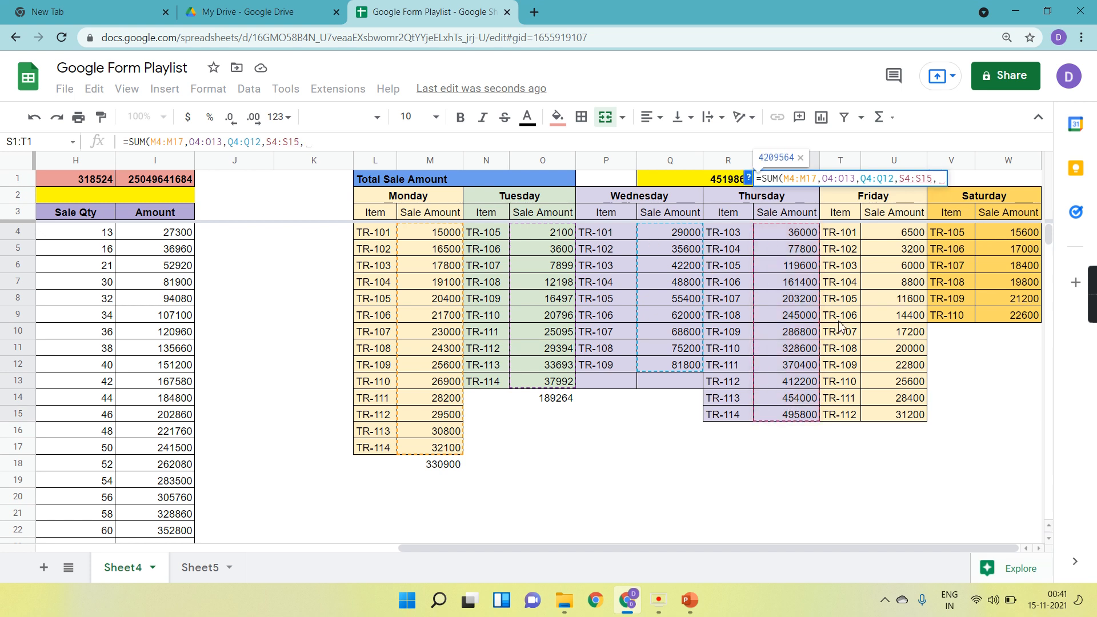
drag(894, 234, 896, 414)
text(,)
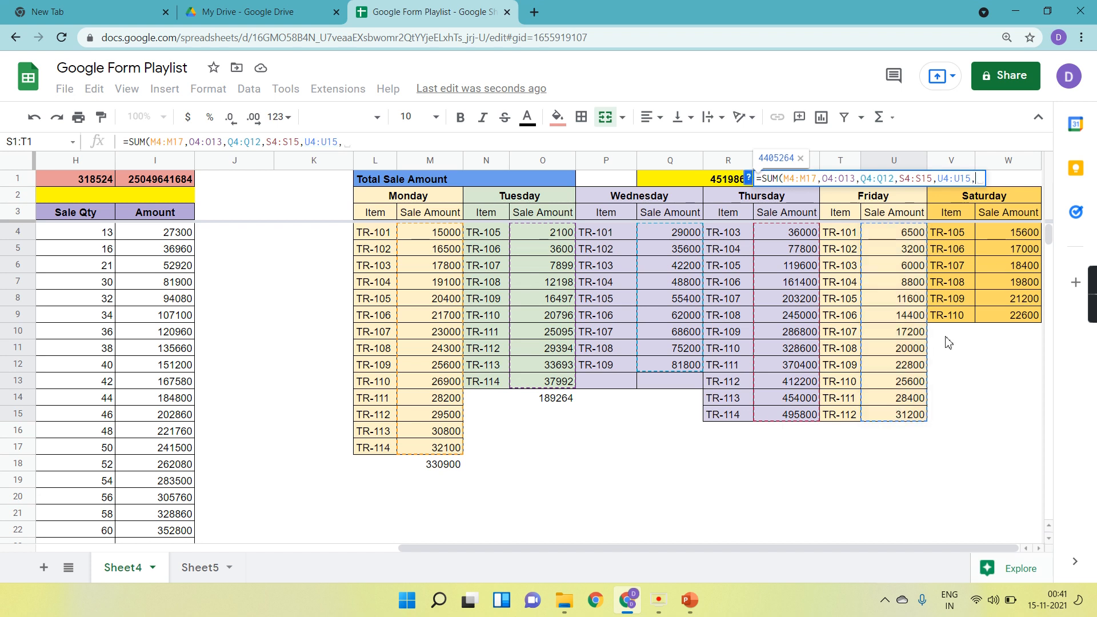
drag(1016, 231, 1020, 318)
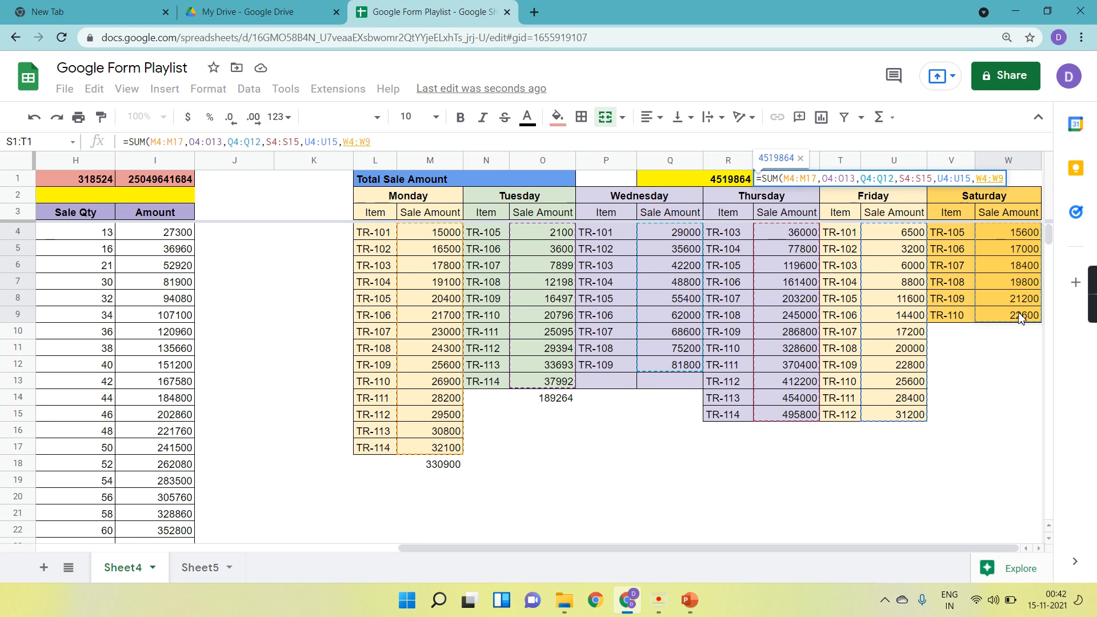
key(Return)
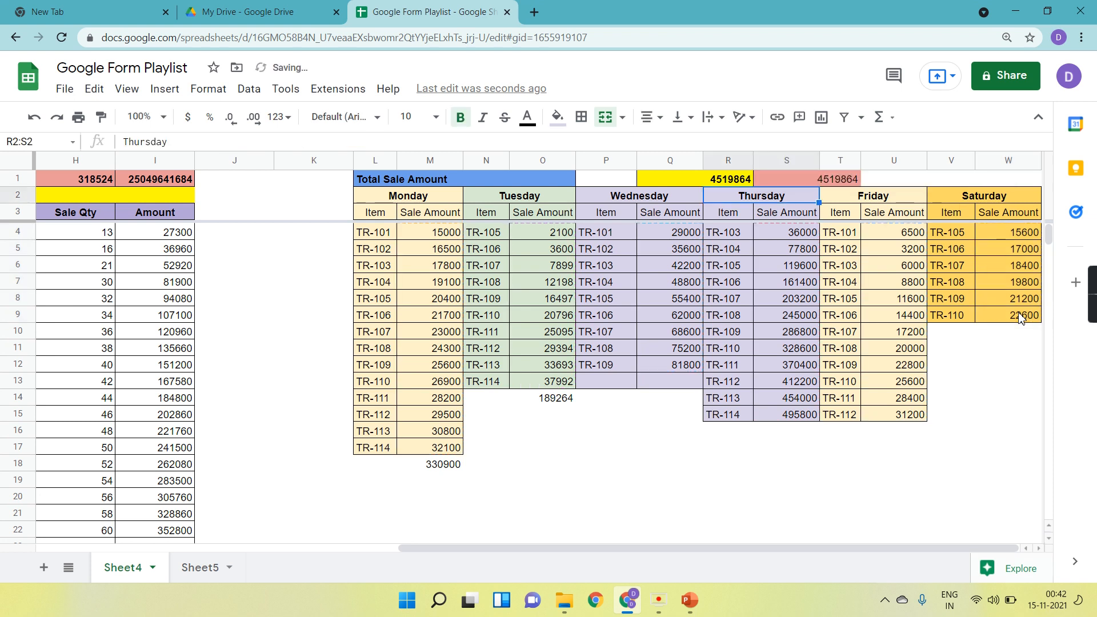
click(823, 178)
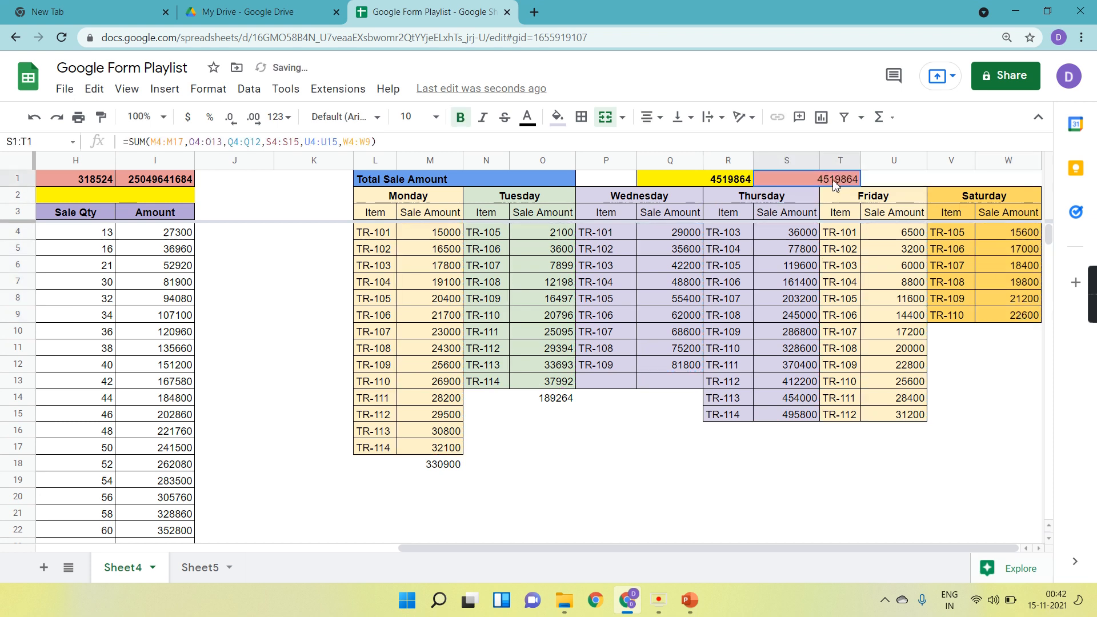
click(459, 117)
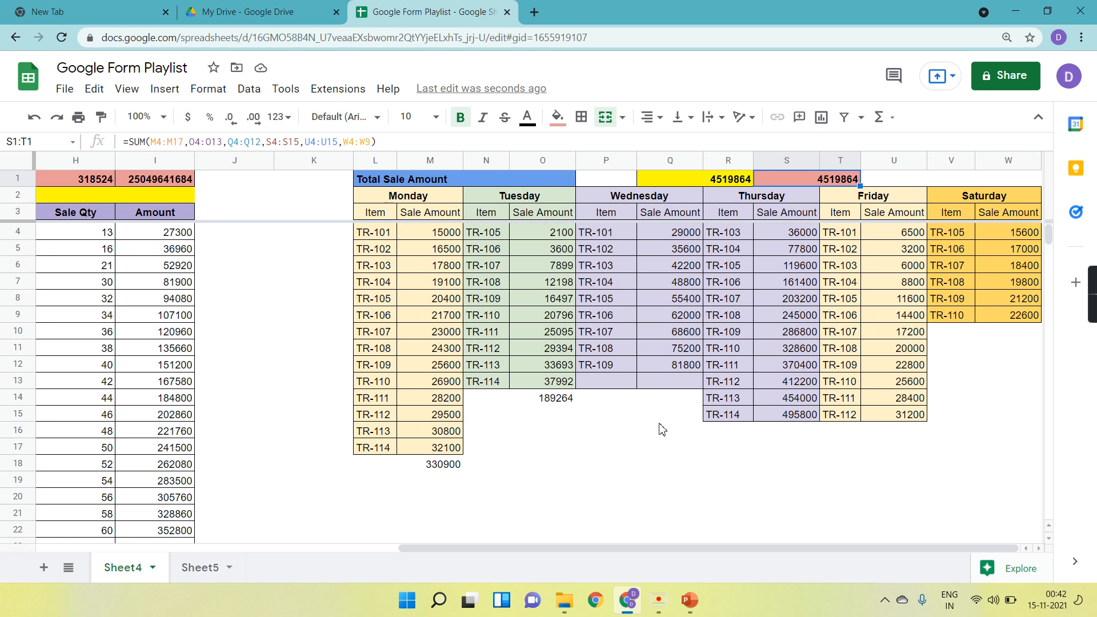
Compare the formulas in Q1 and S1.
click(690, 179)
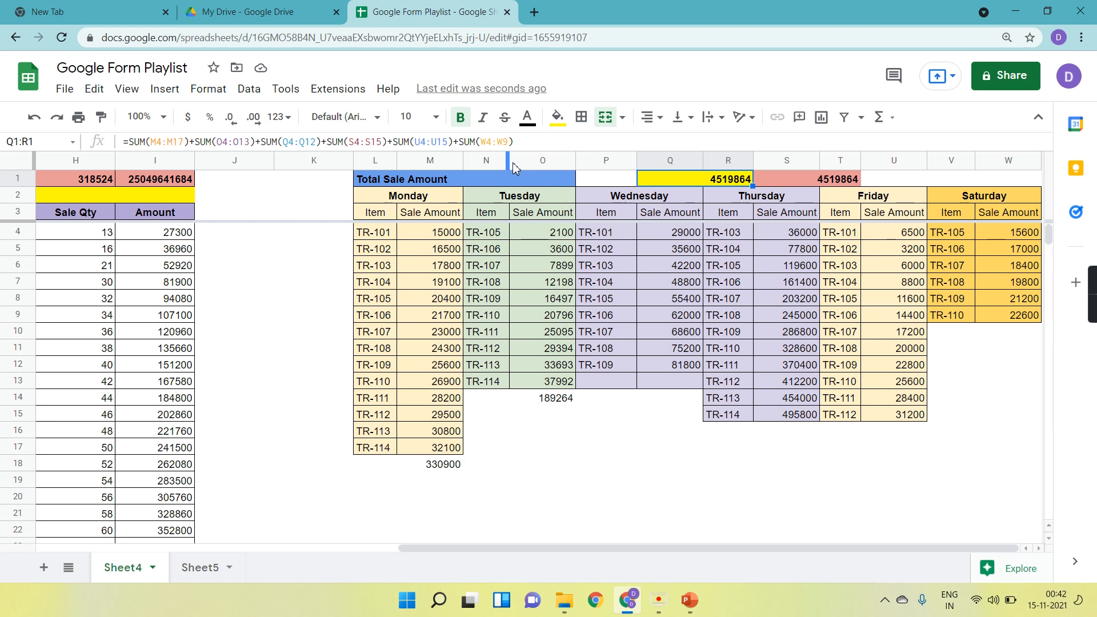
click(793, 183)
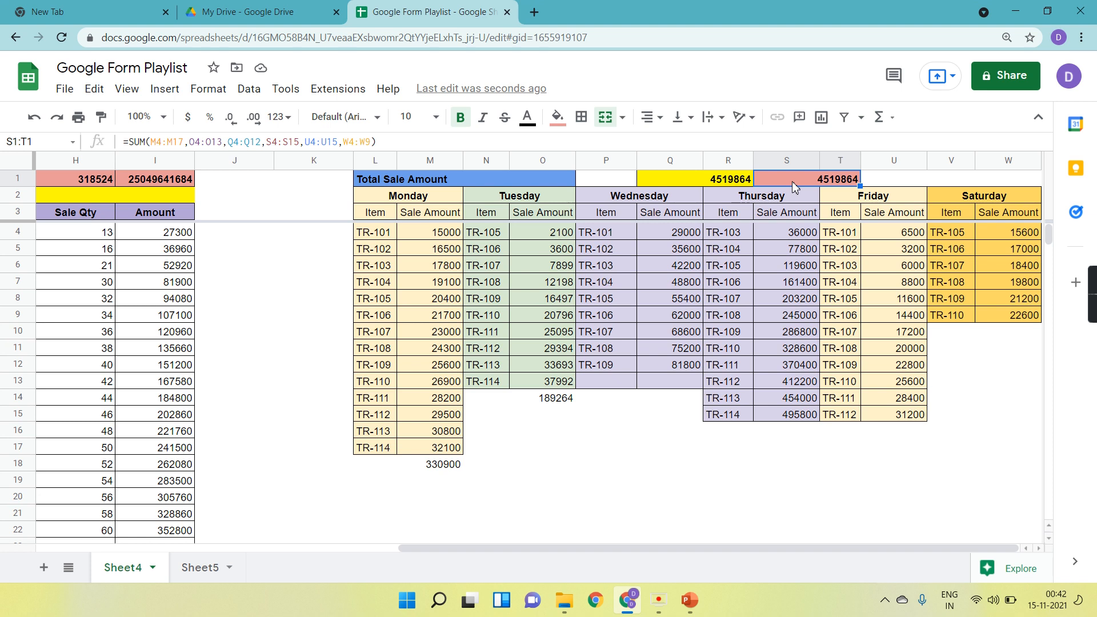
click(736, 180)
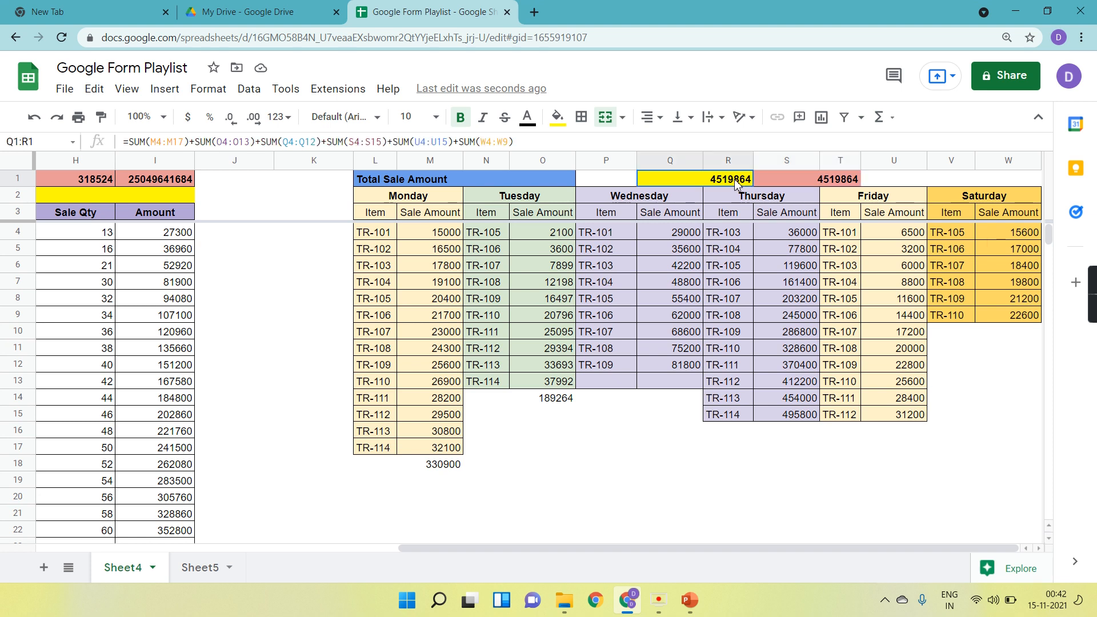
click(788, 180)
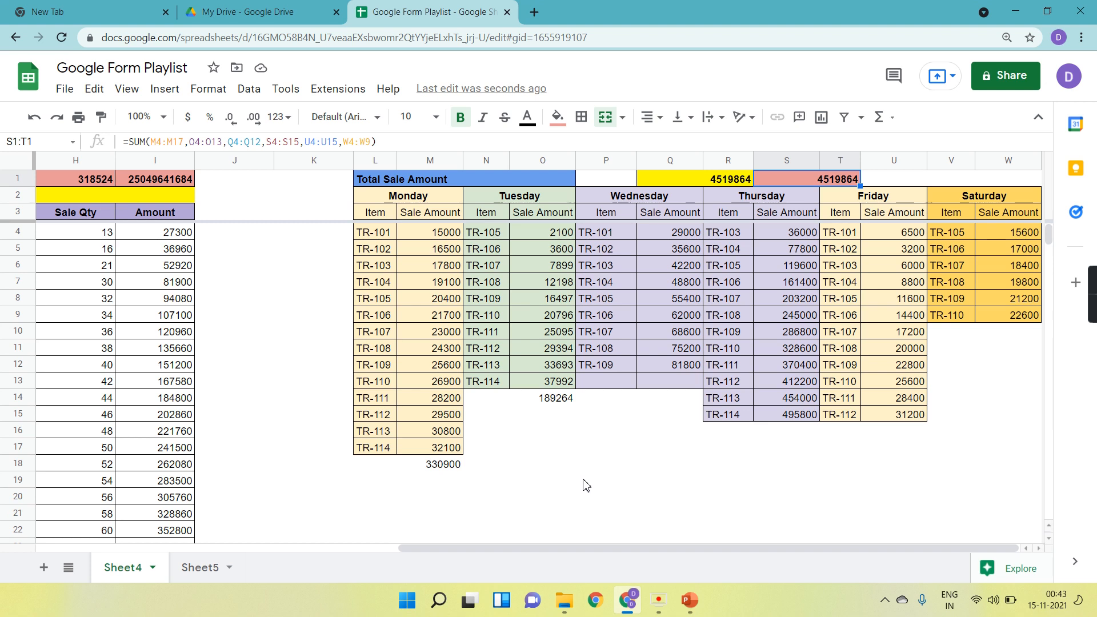
Switch to Sheet5 and color the Sum label in B1 red.
click(201, 567)
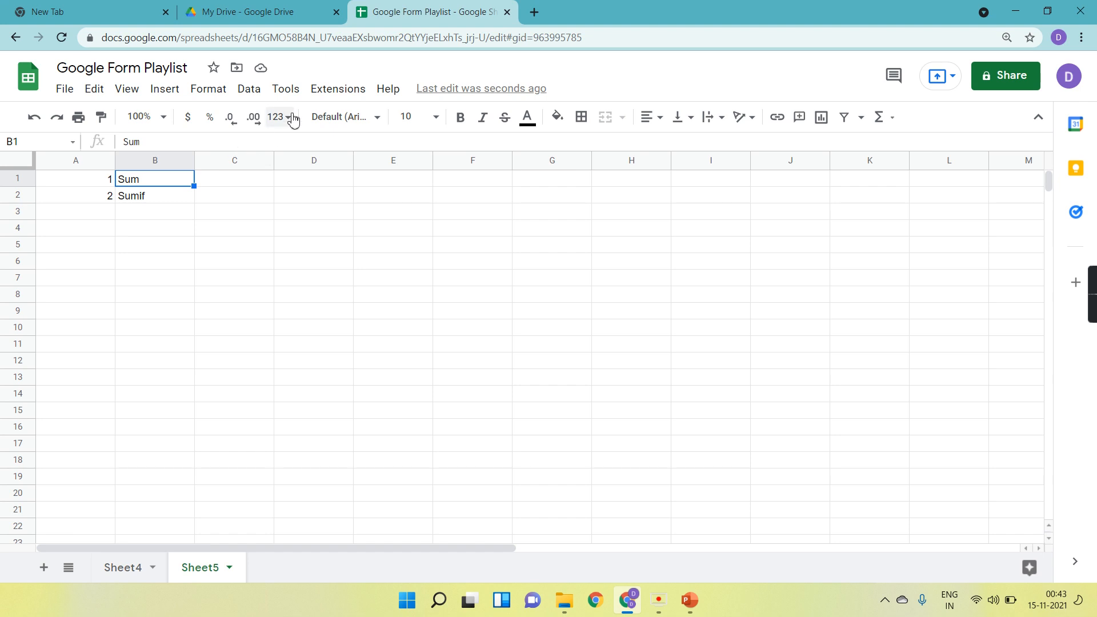
click(529, 118)
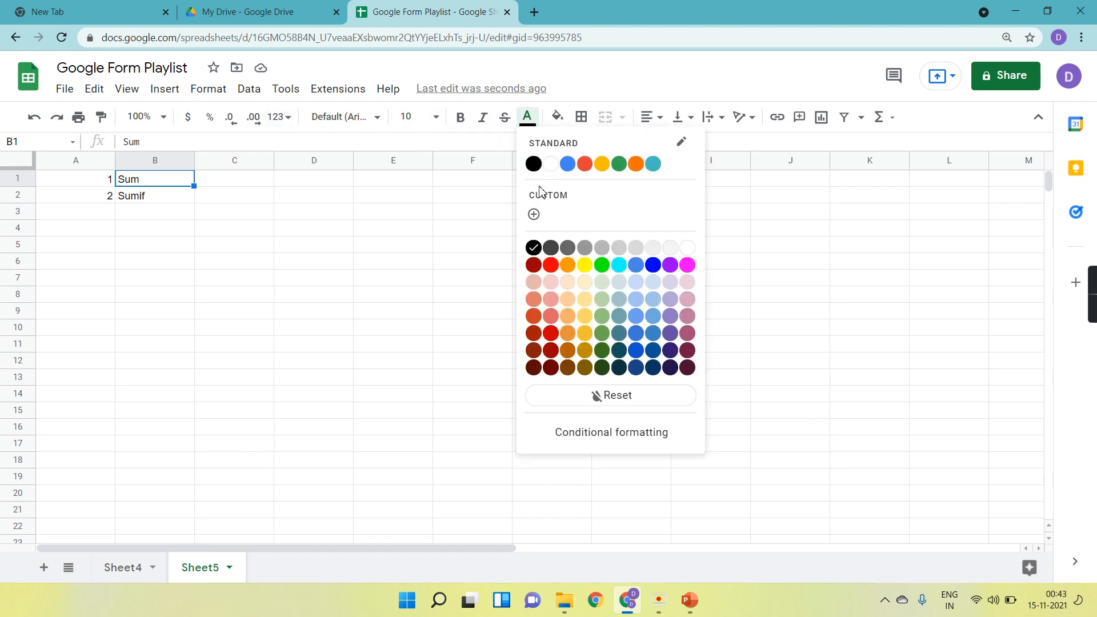
click(550, 265)
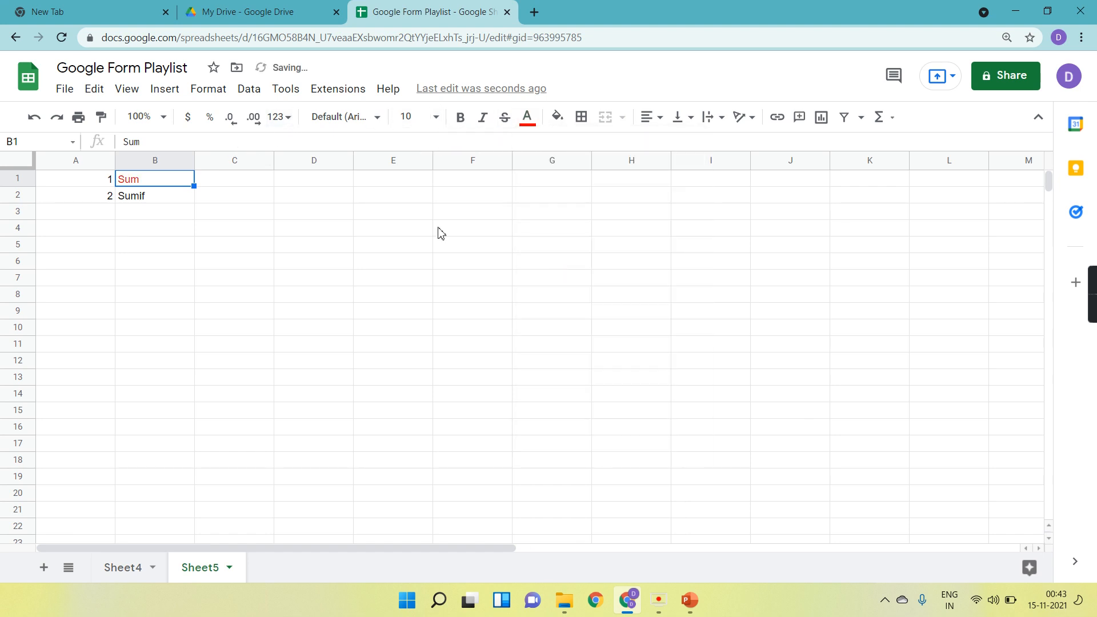
click(154, 200)
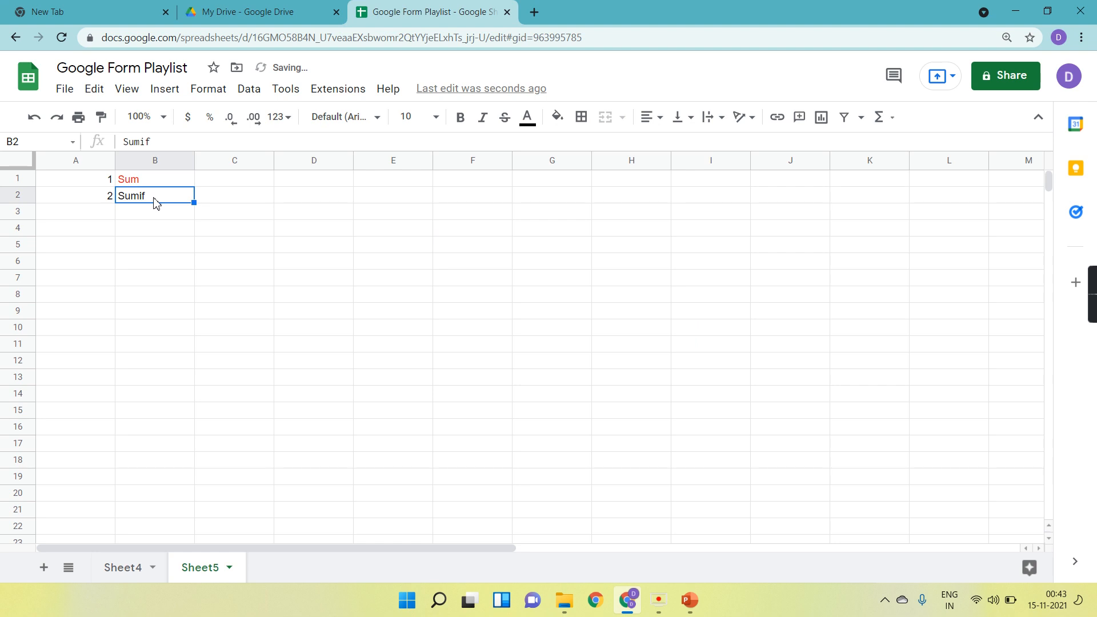
Try entering a SUMIF formula in cell D2 on Sheet5, then clear it.
click(307, 198)
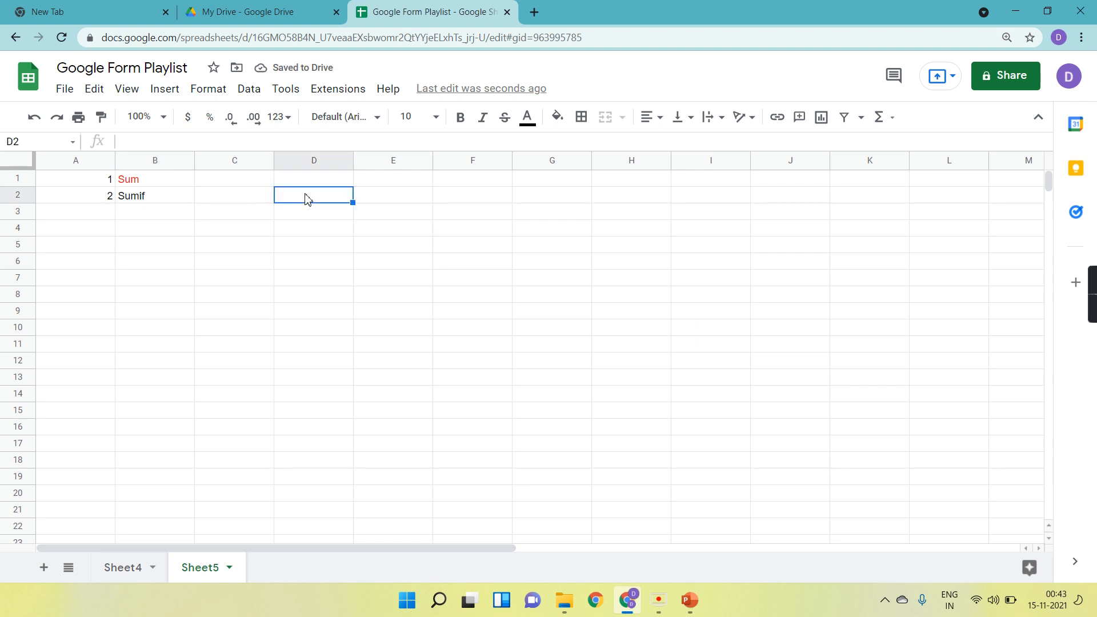
text(=sum)
key(Tab)
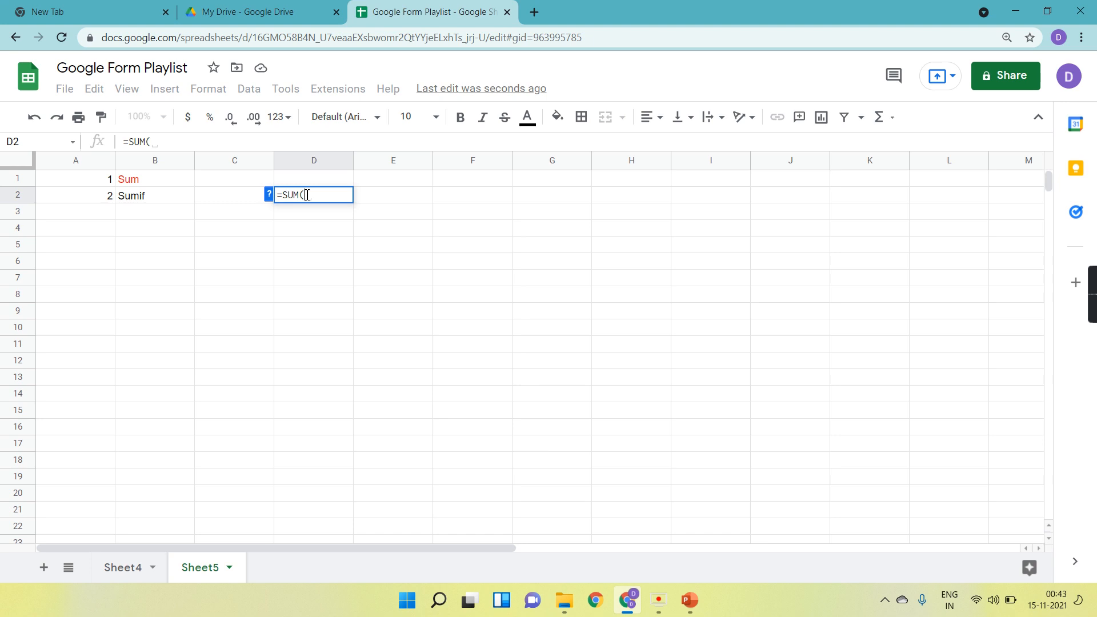
key(BackSpace)
text(if)
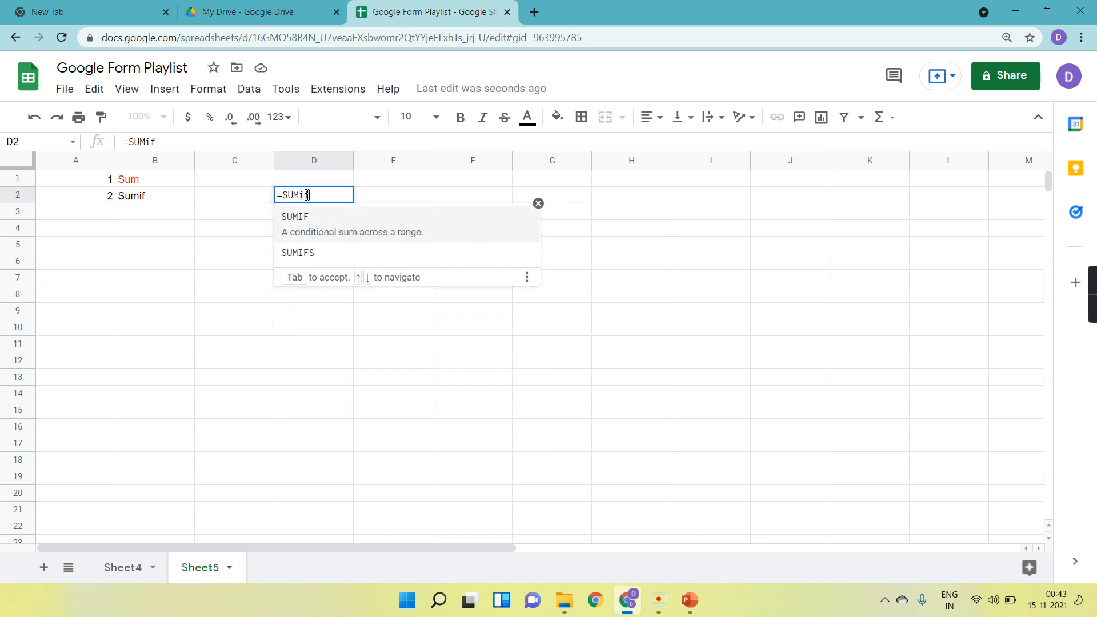
key(Tab)
click(269, 197)
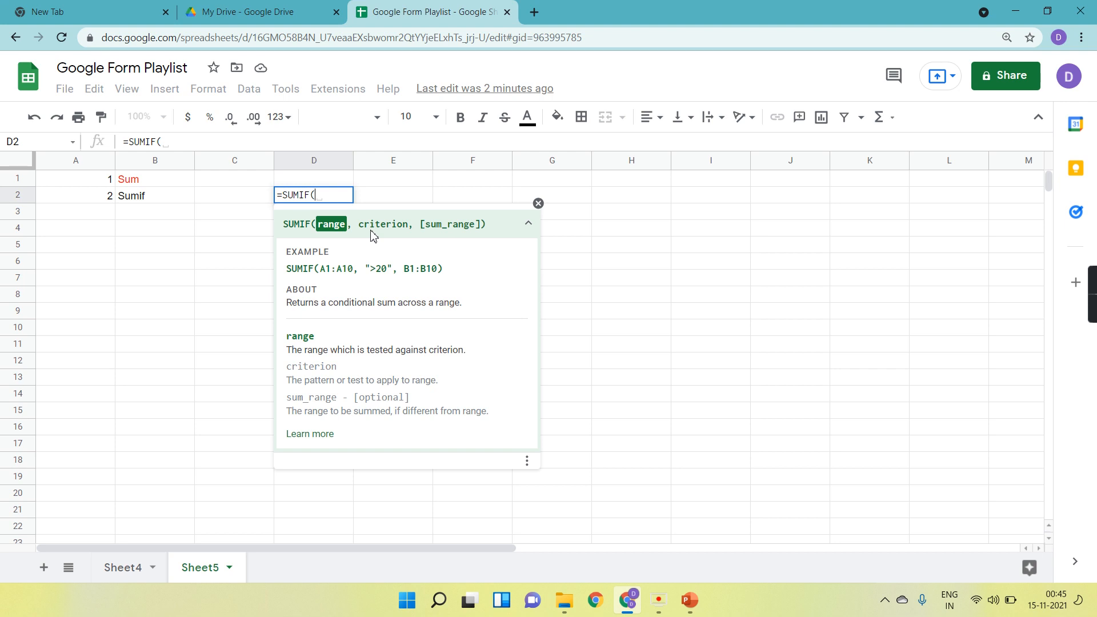
key(BackSpace)
key(BackSpace)
key(BackSpace)
key(BackSpace)
key(BackSpace)
key(BackSpace)
key(BackSpace)
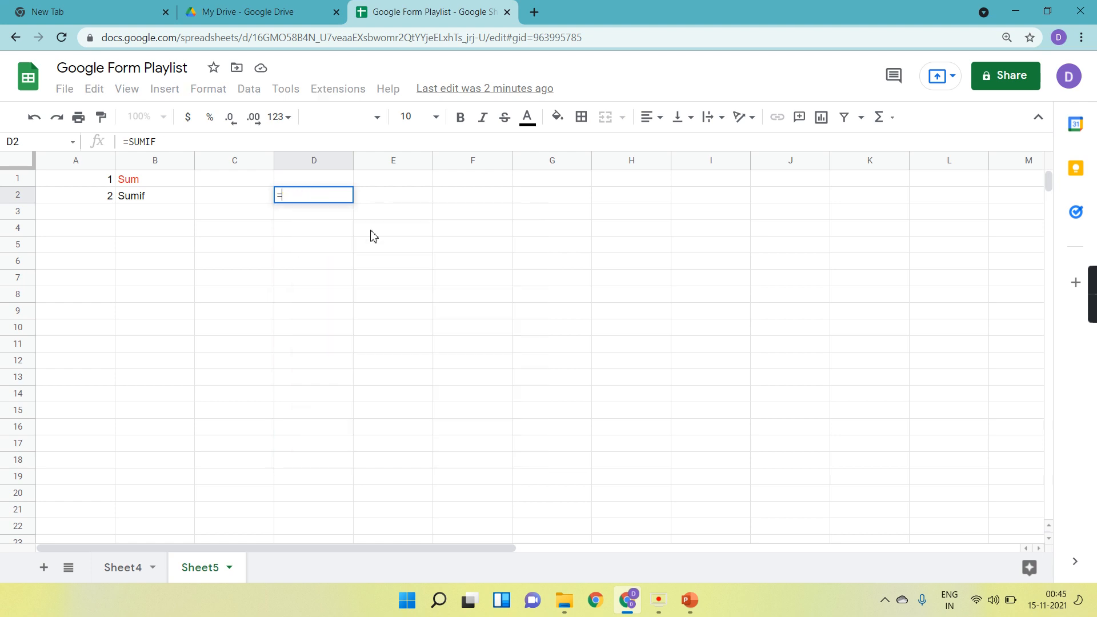
On Sheet4, fill the Monday block L2:M17 dark blue and set its text color to white.
click(125, 569)
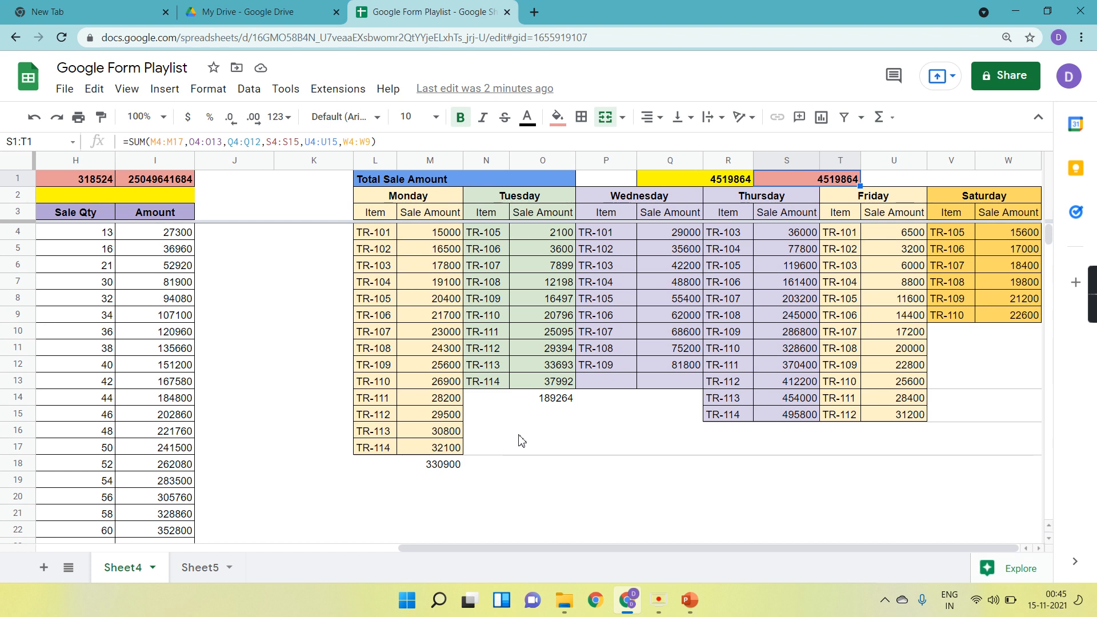
click(386, 198)
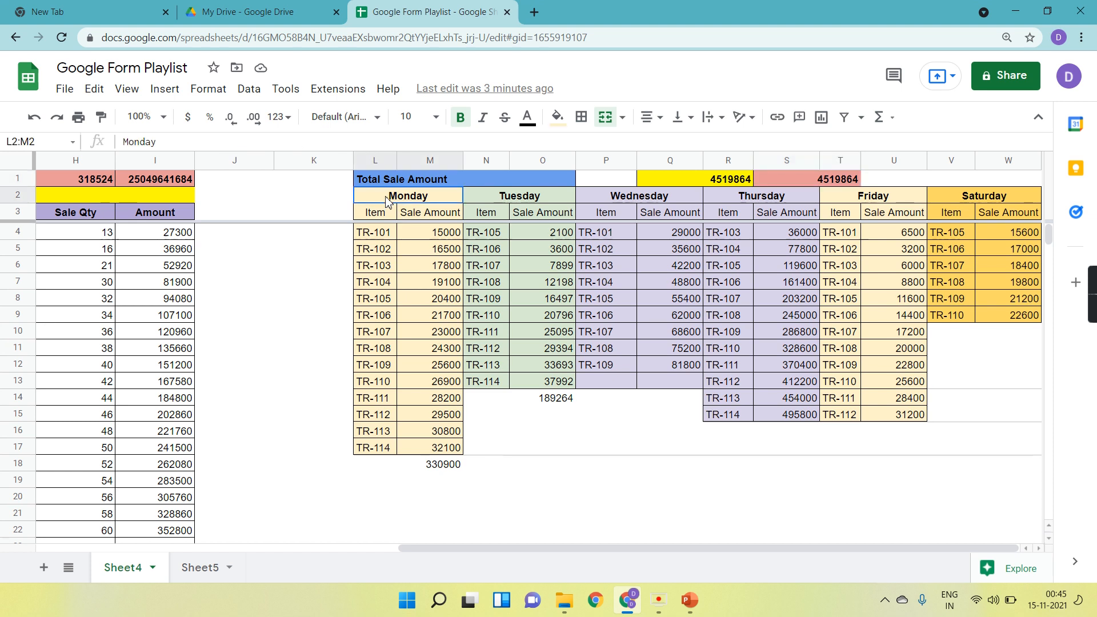
key(shift+Right)
key(shift+Left)
key(shift+Down)
key(shift+Down)
key(shift+Down)
key(shift+Down)
key(shift+Down)
key(shift+Down)
key(shift+Down)
key(shift+Down)
key(shift+Down)
key(shift+Down)
key(shift+Down)
key(shift+Down)
key(shift+Down)
key(shift+Down)
key(shift+Down)
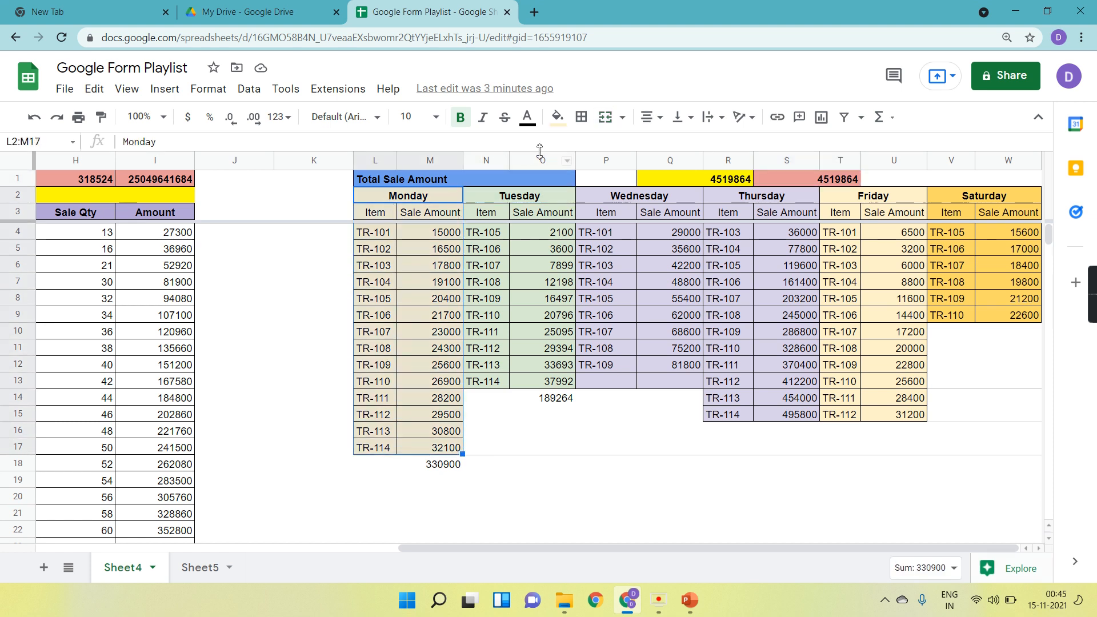
click(557, 117)
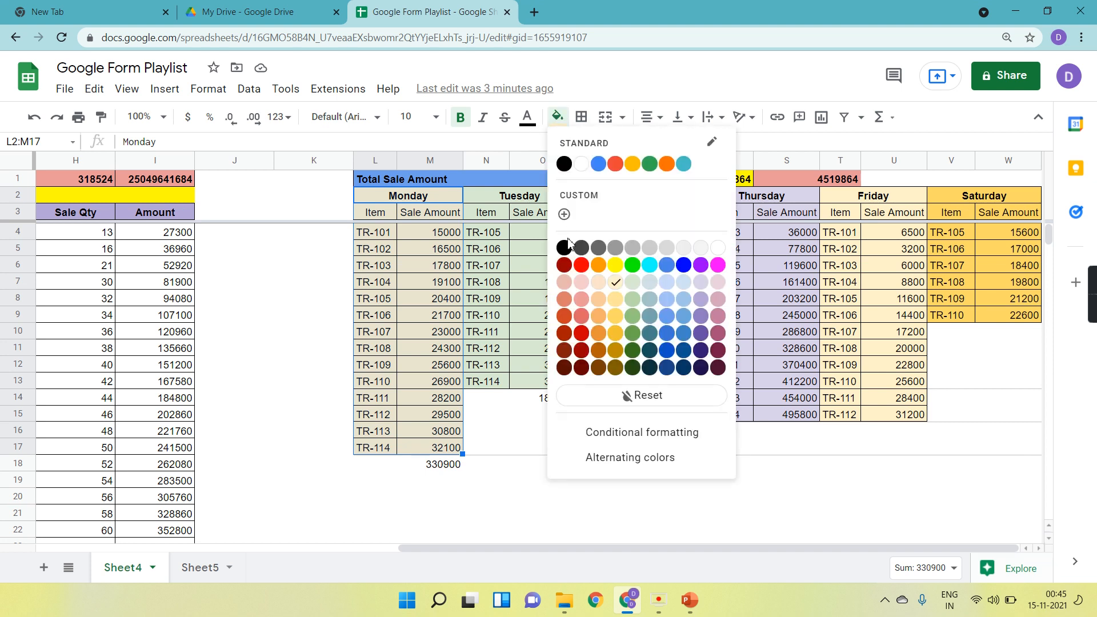
click(684, 350)
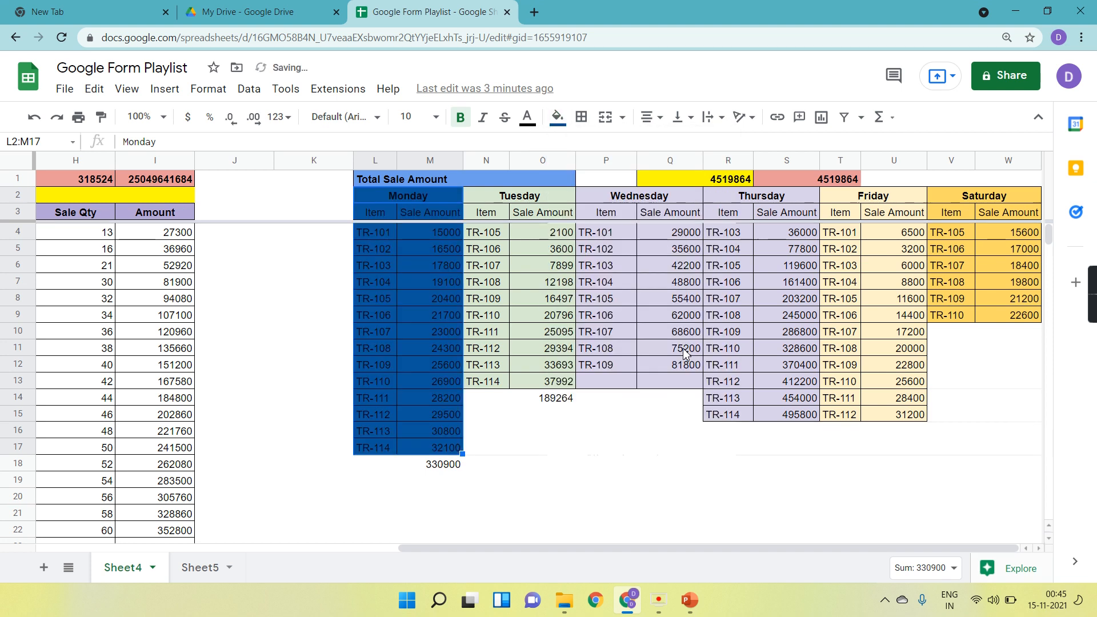
click(527, 117)
click(553, 167)
click(552, 166)
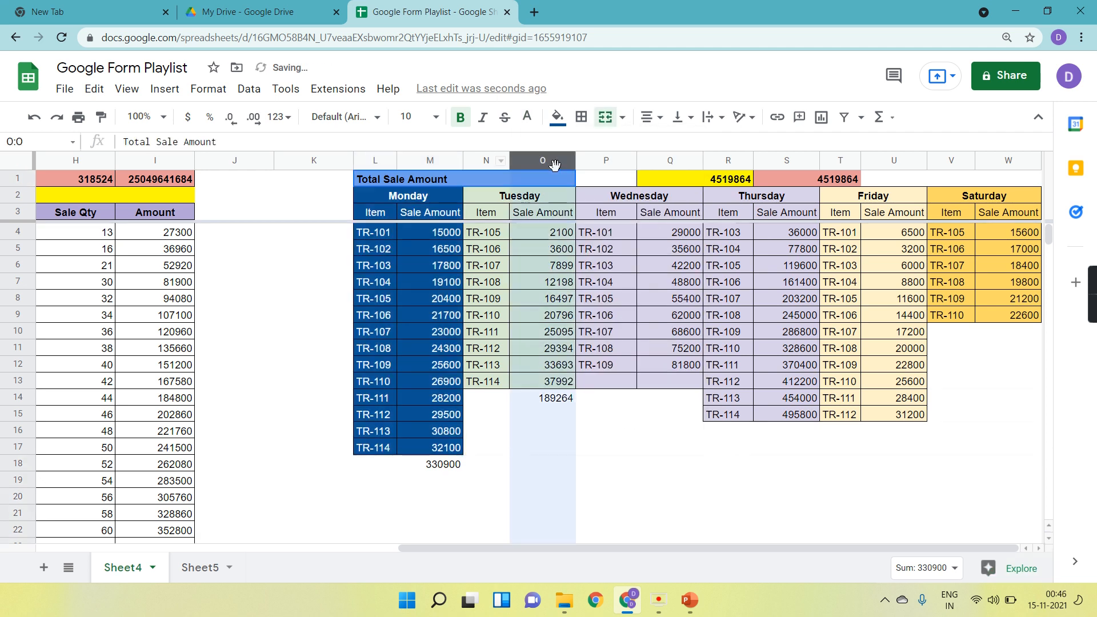
Add data validation to Sheet5 cell A6 as a dropdown list from the range Sheet4!L4:L17.
click(549, 386)
click(387, 232)
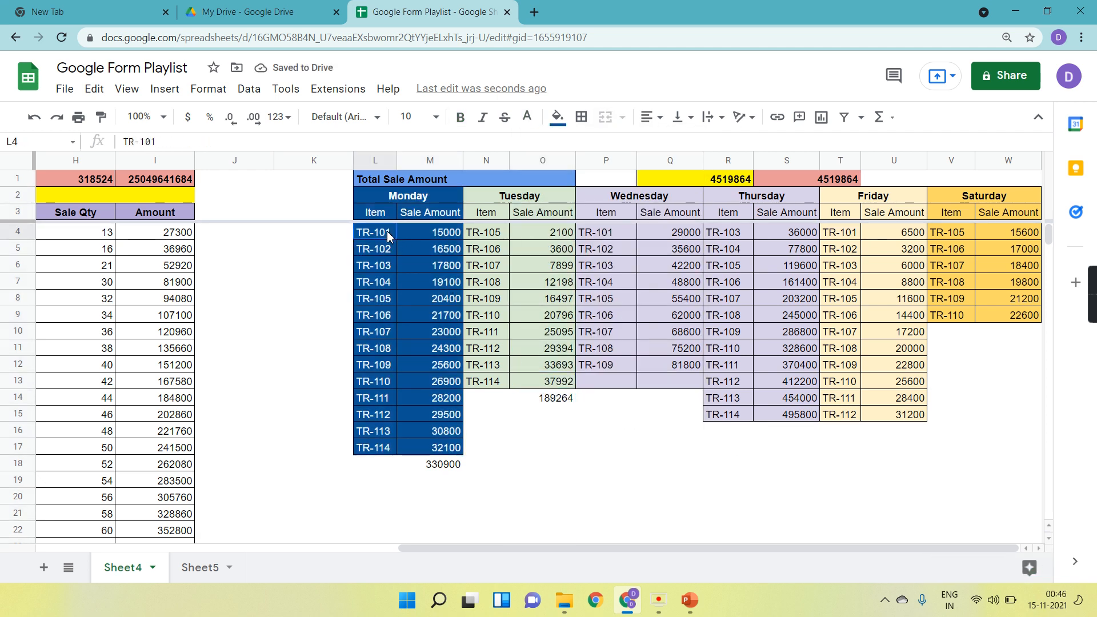
key(shift+Down)
key(shift+Down)
key(shift+Down)
key(shift+Down)
key(shift+Down)
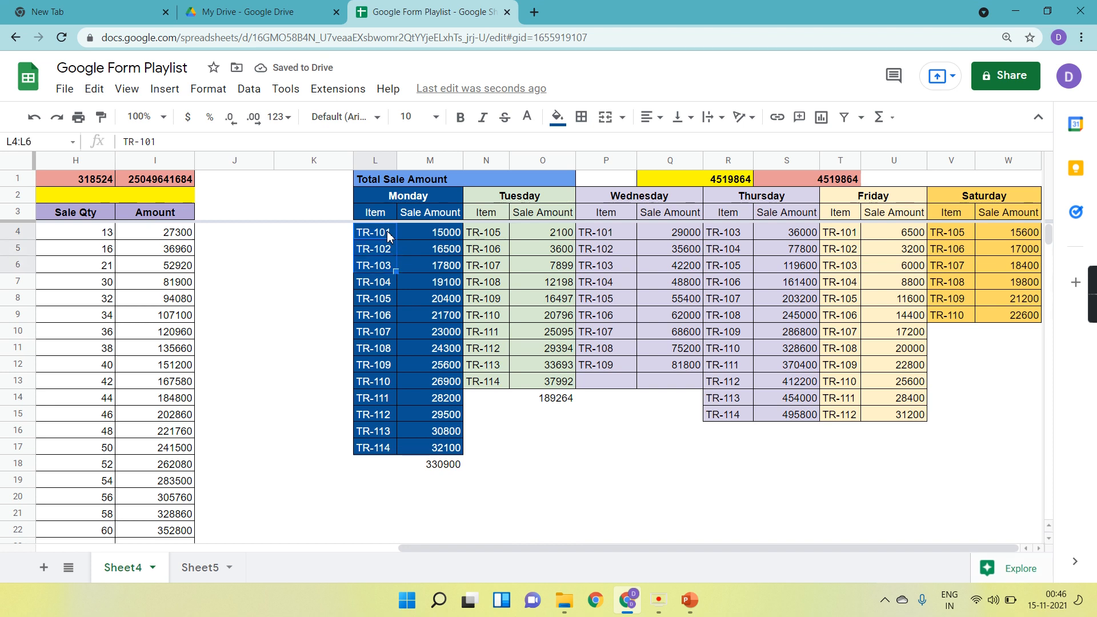
key(shift+Down)
key(shift+Down)
key(shift+Down)
key(shift+Down)
key(shift+Down)
key(shift+Down)
key(shift+Down)
key(shift+Down)
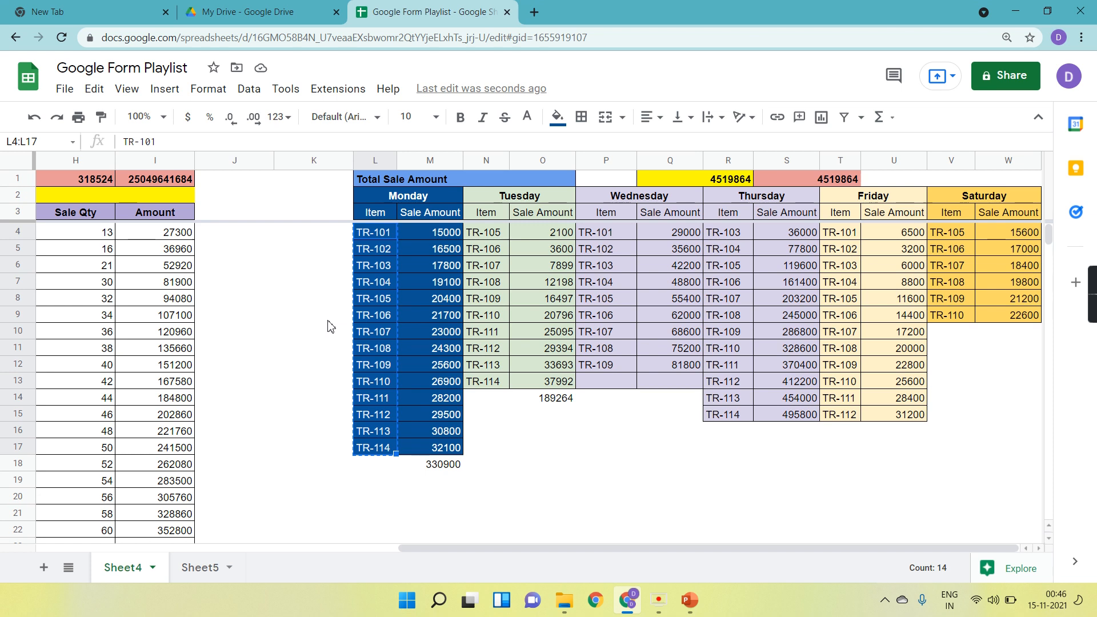
click(208, 568)
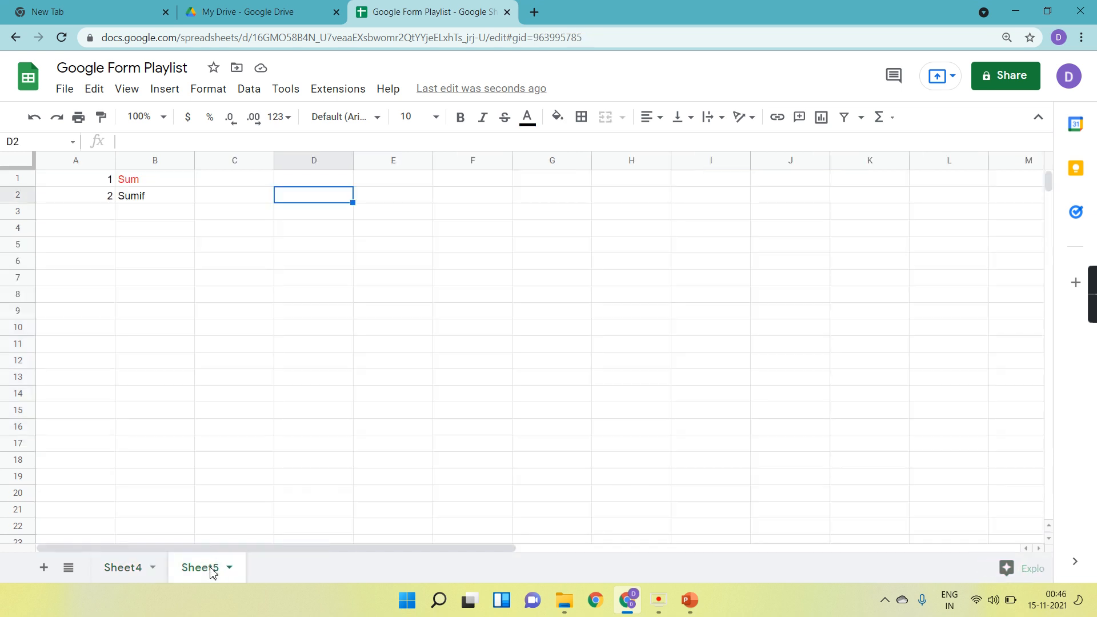
click(104, 264)
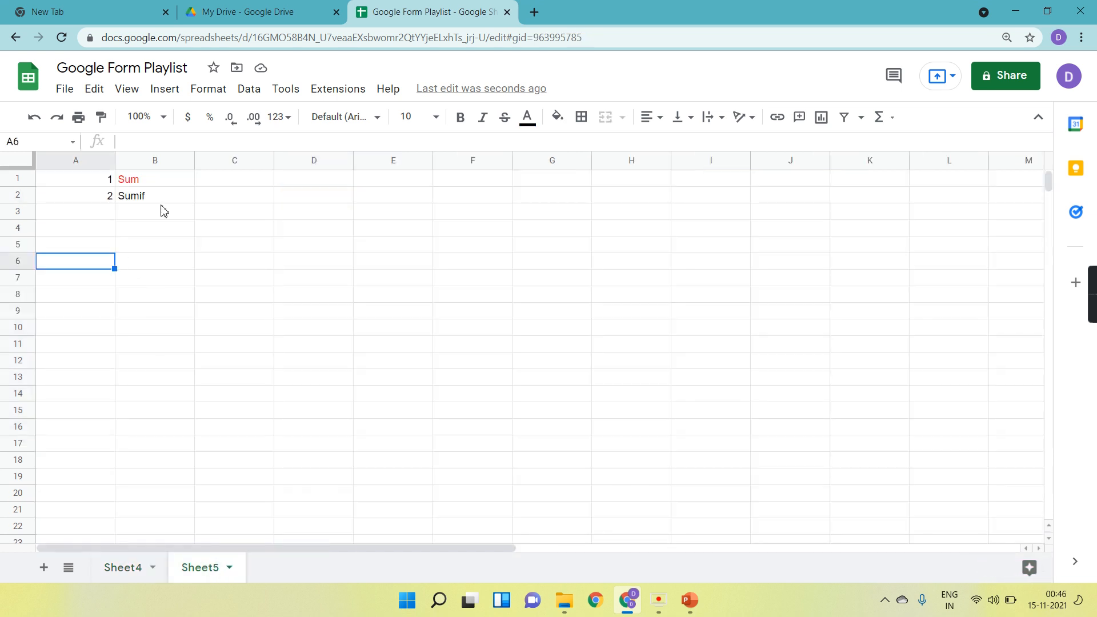
click(252, 89)
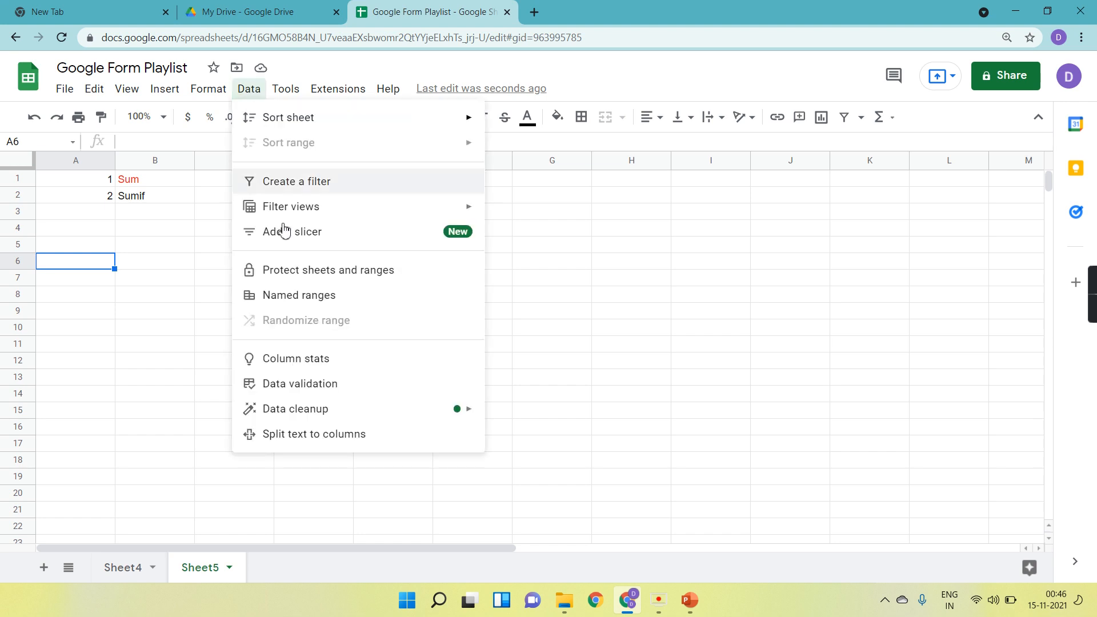
click(321, 386)
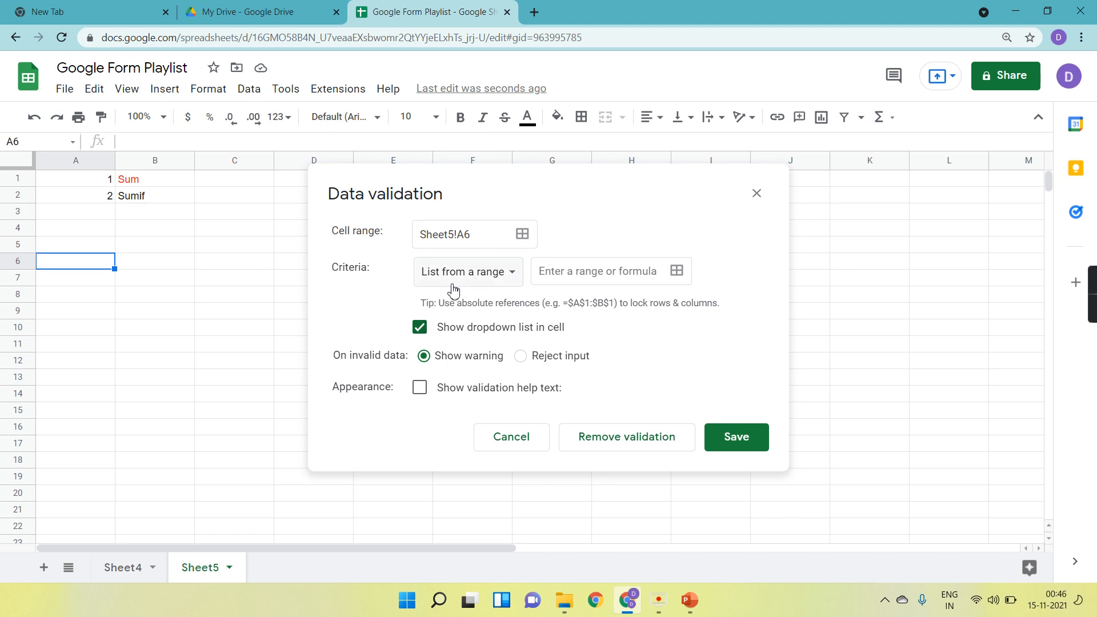
click(677, 272)
click(503, 236)
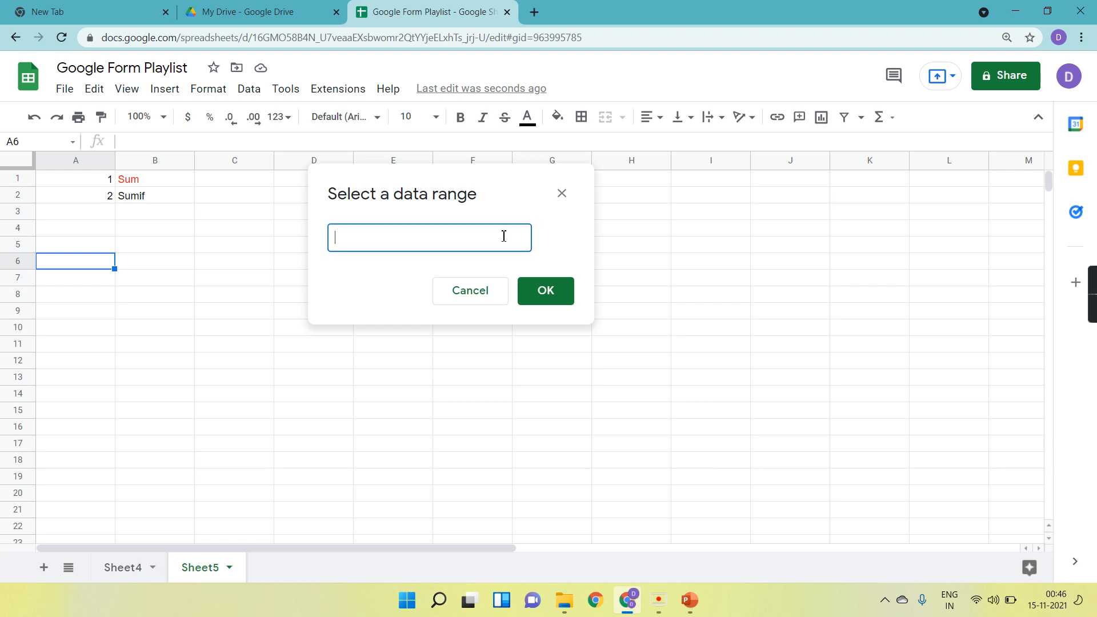
click(137, 568)
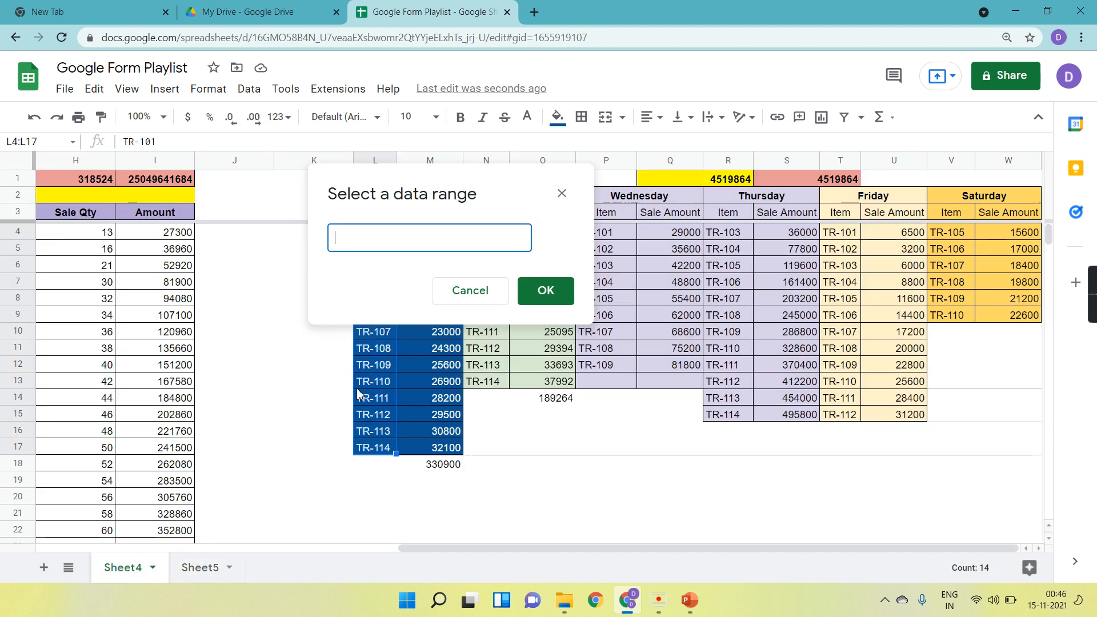
drag(415, 189, 719, 257)
drag(387, 231, 391, 449)
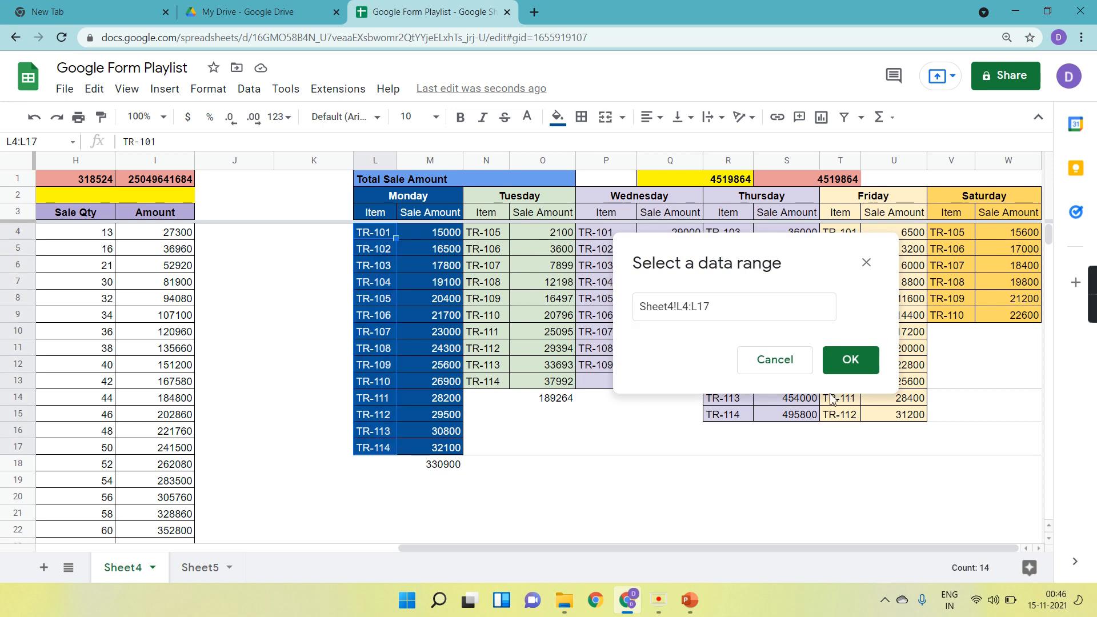
click(855, 372)
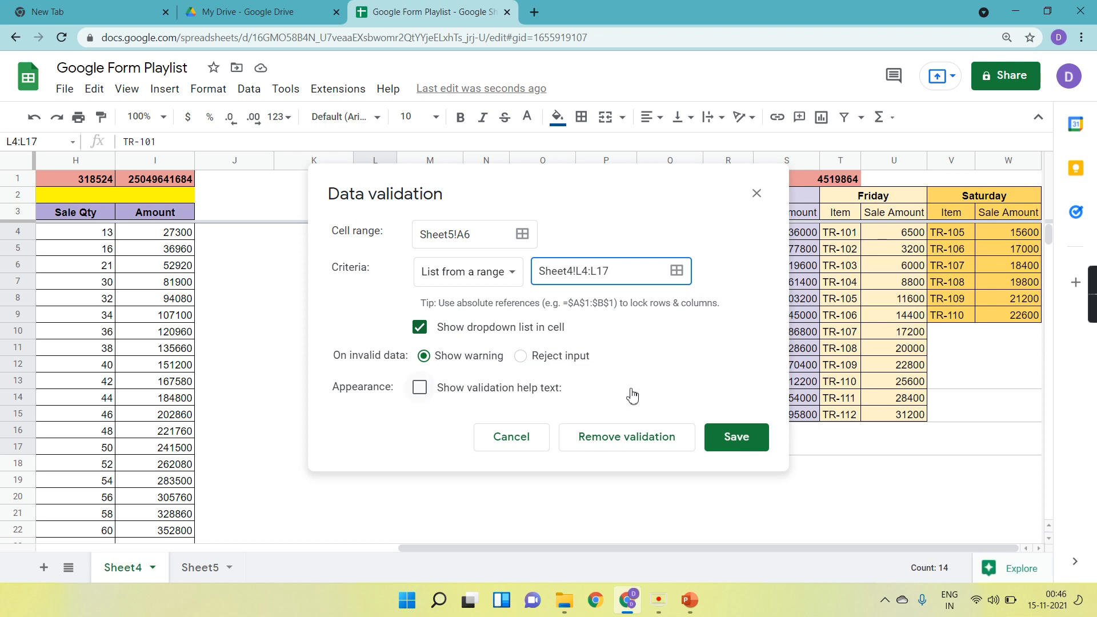
click(767, 443)
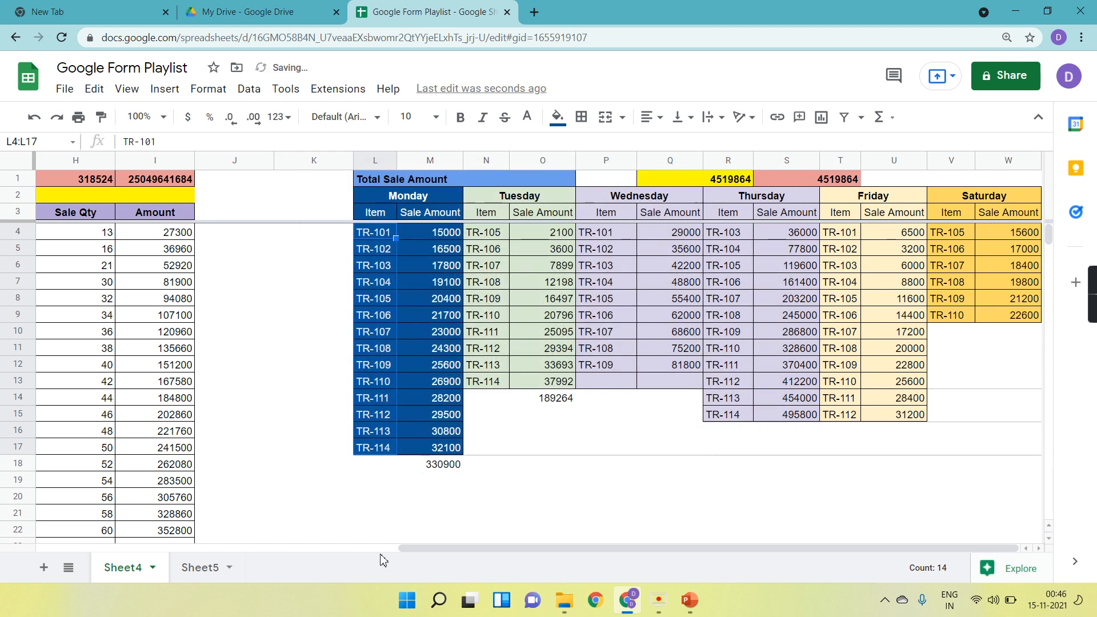
Open the A6 dropdown on Sheet5 and enter the label Item in cell A5.
click(220, 568)
click(106, 261)
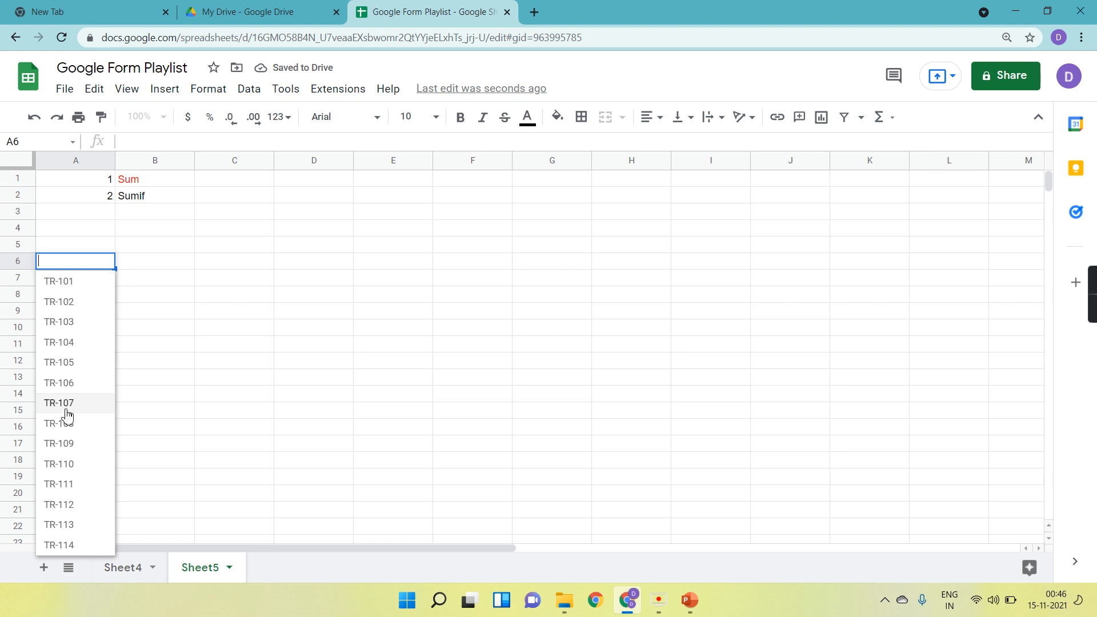
click(71, 249)
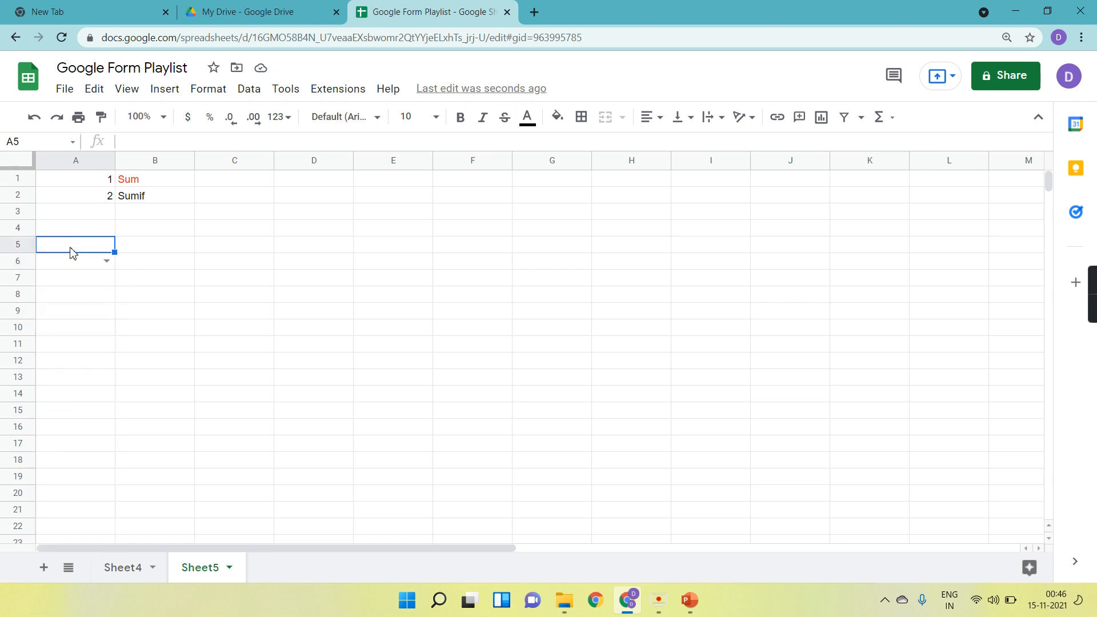
text(Item)
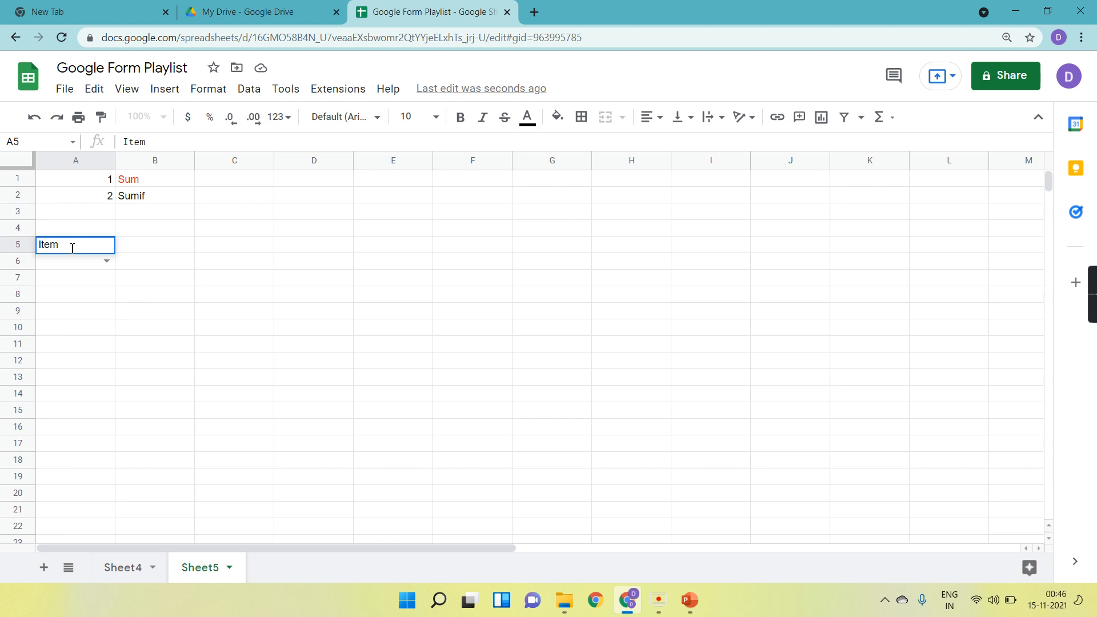
key(Tab)
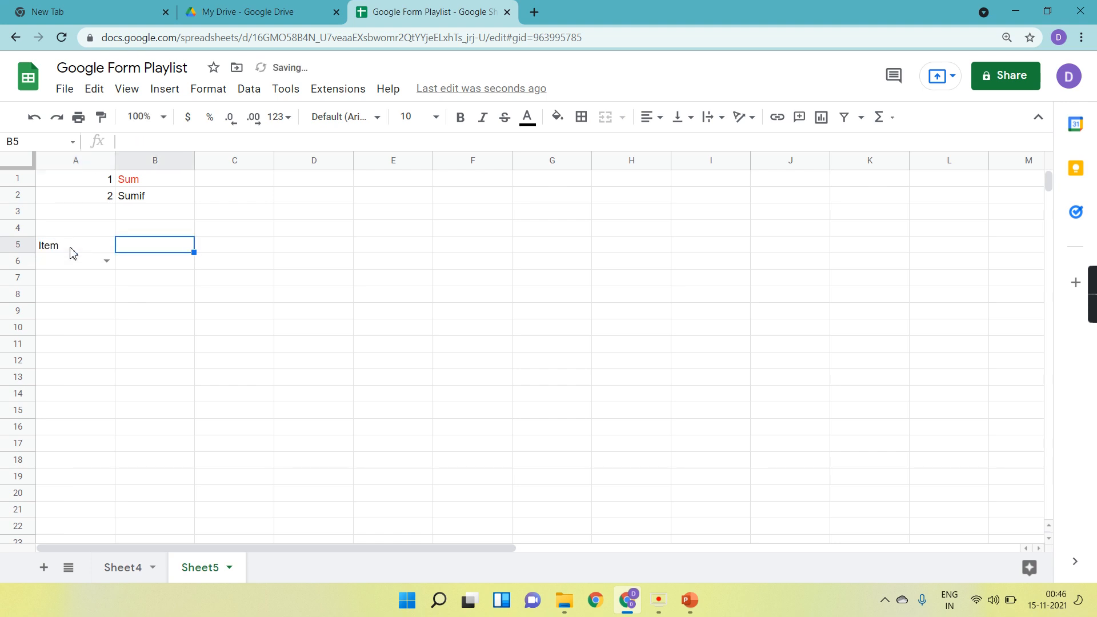
On Sheet4, delete the Monday total below the Sale Amount column in M18.
click(137, 566)
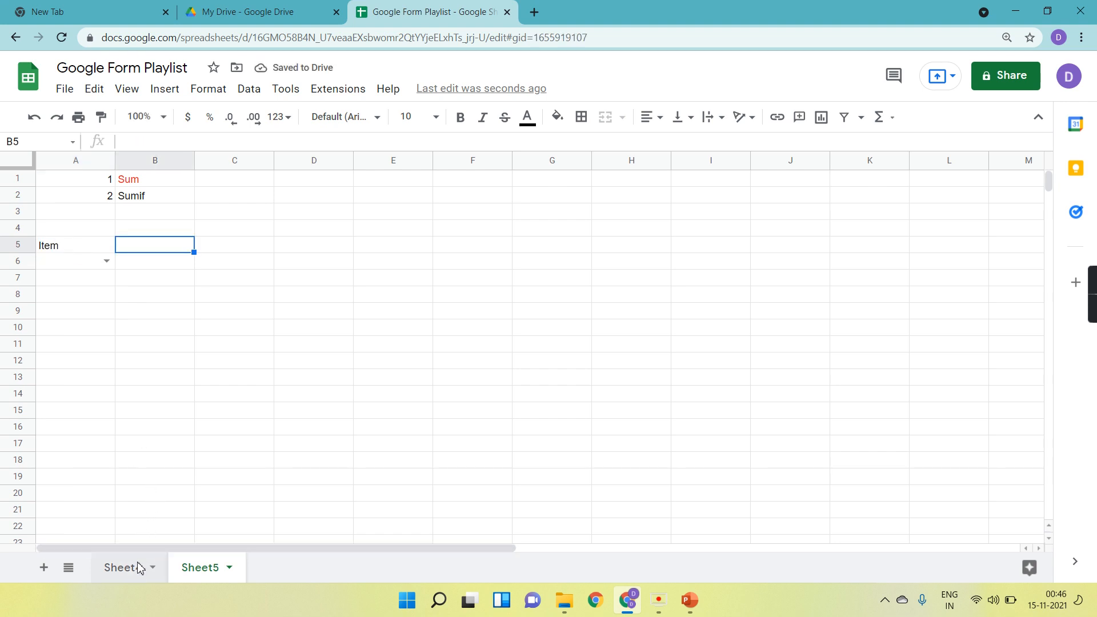
drag(378, 237, 379, 251)
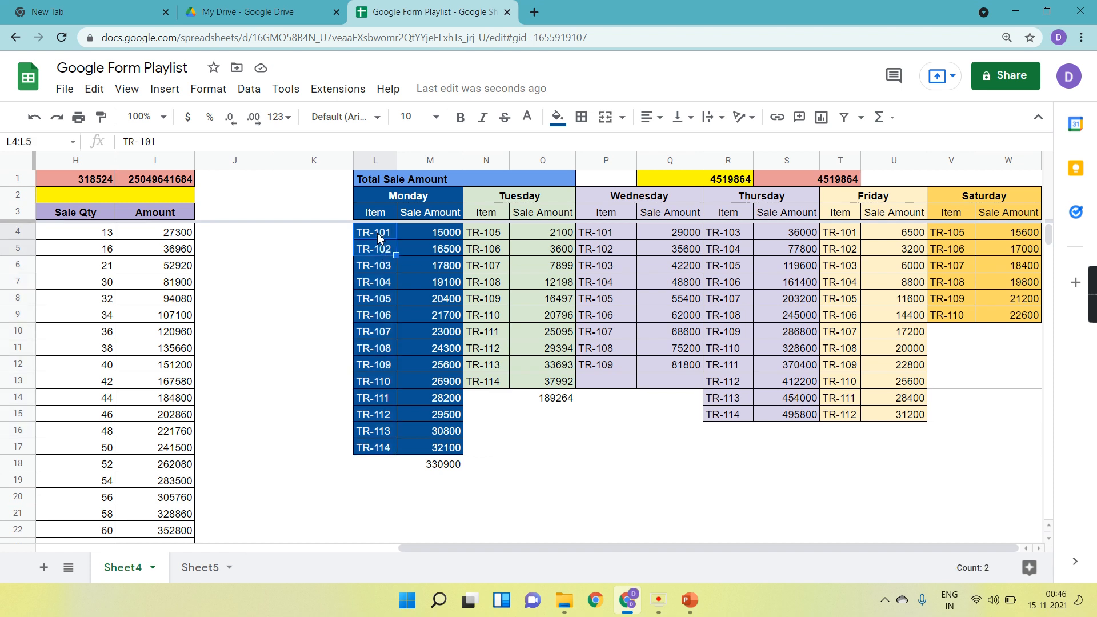
click(433, 468)
key(Delete)
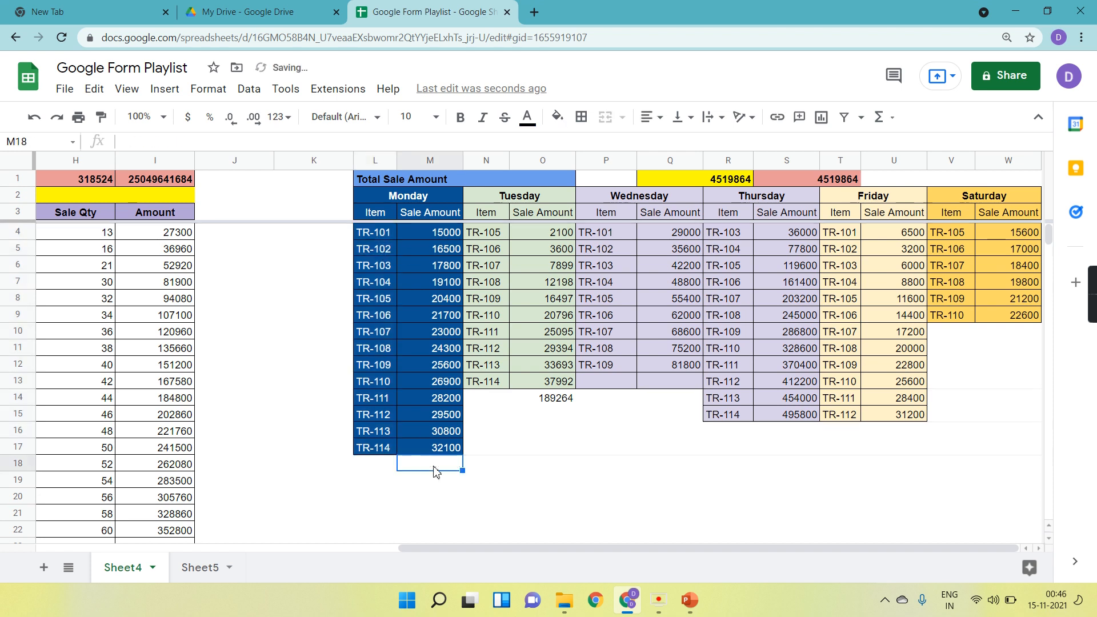
Copy the Monday item codes L4:L17 and paste them twice below the table, at L18 and L32.
click(378, 237)
key(shift+Down)
key(shift+Down)
key(shift+Down)
key(shift+Down)
key(shift+Down)
key(shift+Down)
key(shift+Down)
key(shift+Down)
key(shift+Down)
key(shift+Down)
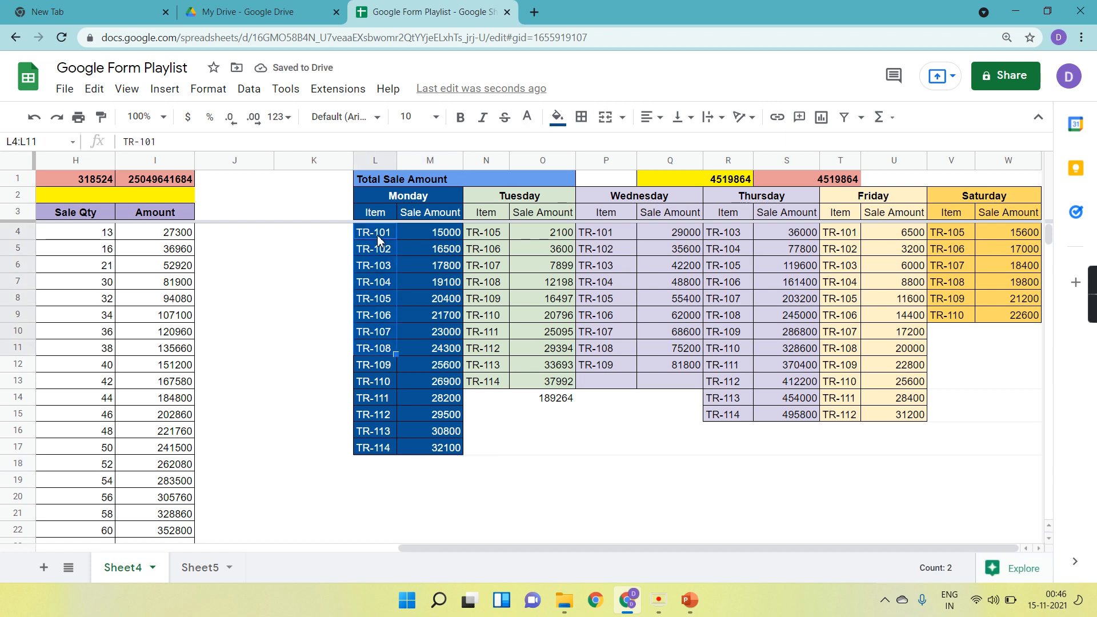
key(shift+Down)
key(shift+Down)
key(shift+Down)
key(ctrl+c)
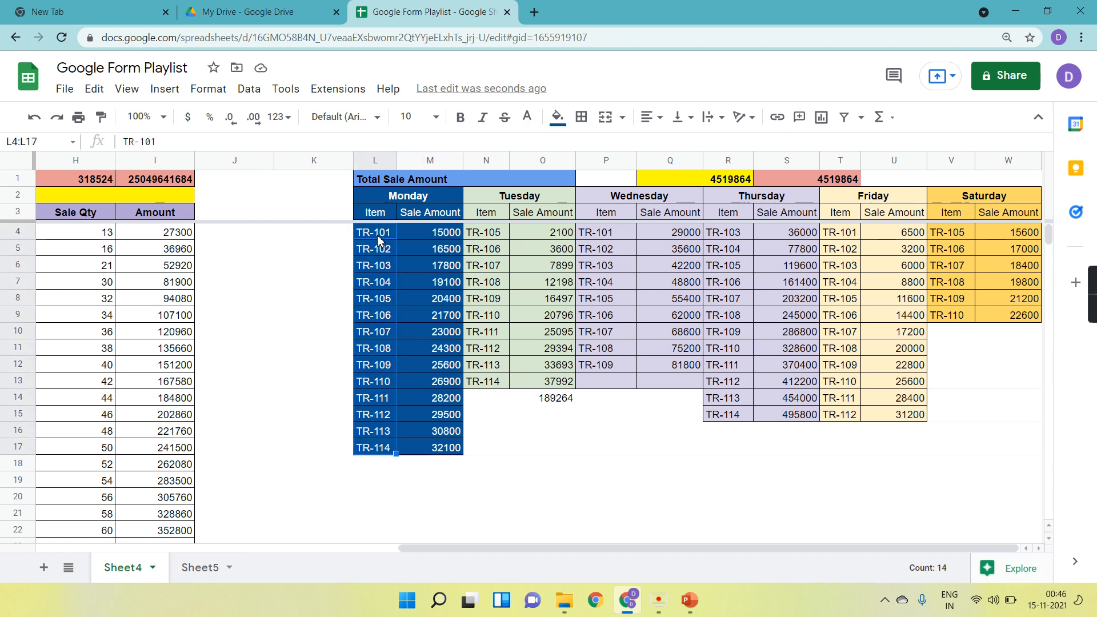
click(370, 465)
key(ctrl+v)
scroll(370, 465, down, 5)
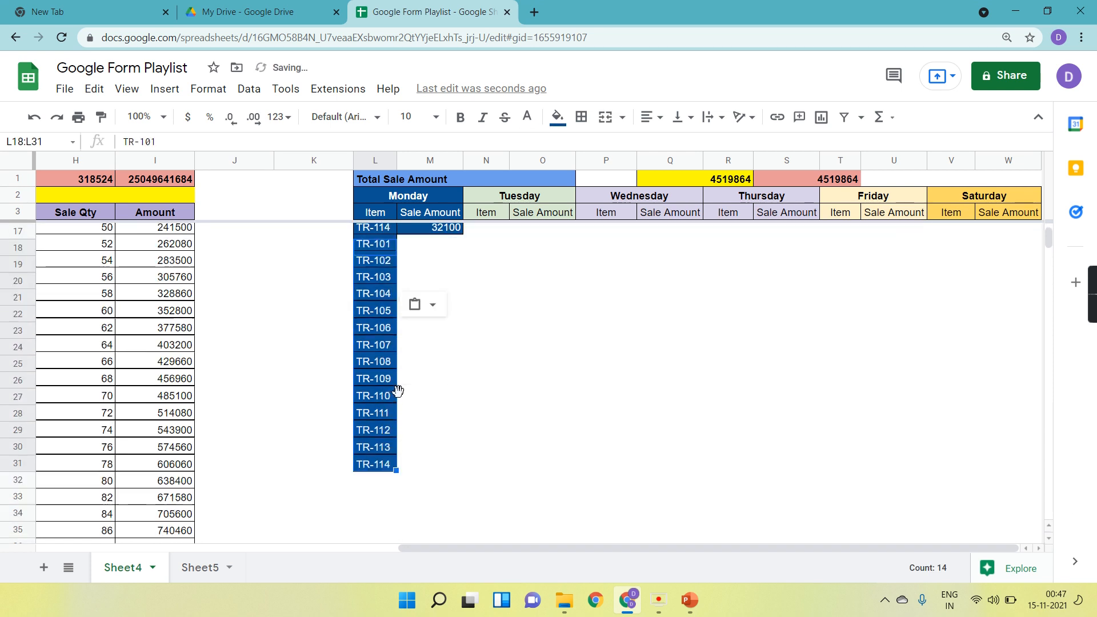
click(384, 416)
key(ctrl+v)
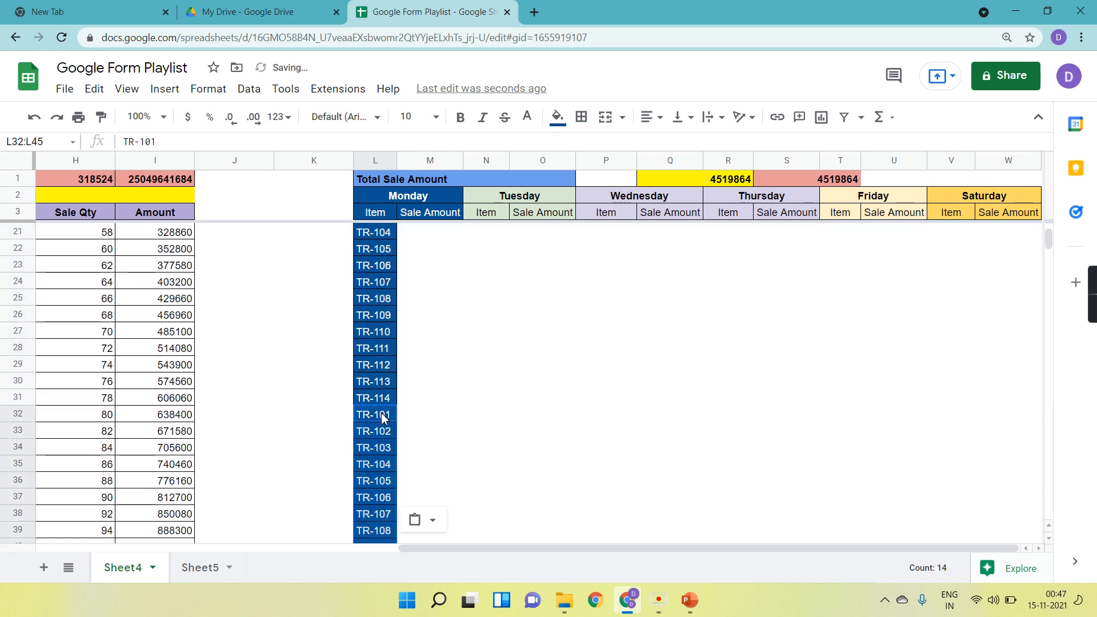
scroll(383, 418, up, 4)
scroll(383, 419, up, 2)
click(438, 231)
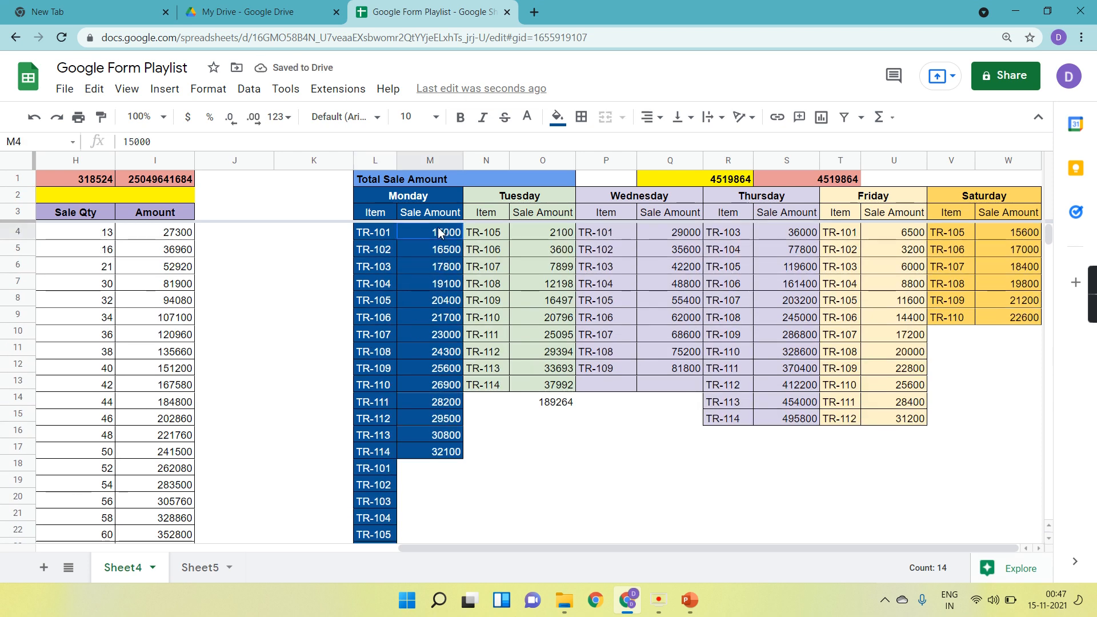
Number the Monday Sale Amount cells 1 and 2, then fill the series down through M45.
text(1)
key(Return)
text(2)
key(Return)
click(439, 235)
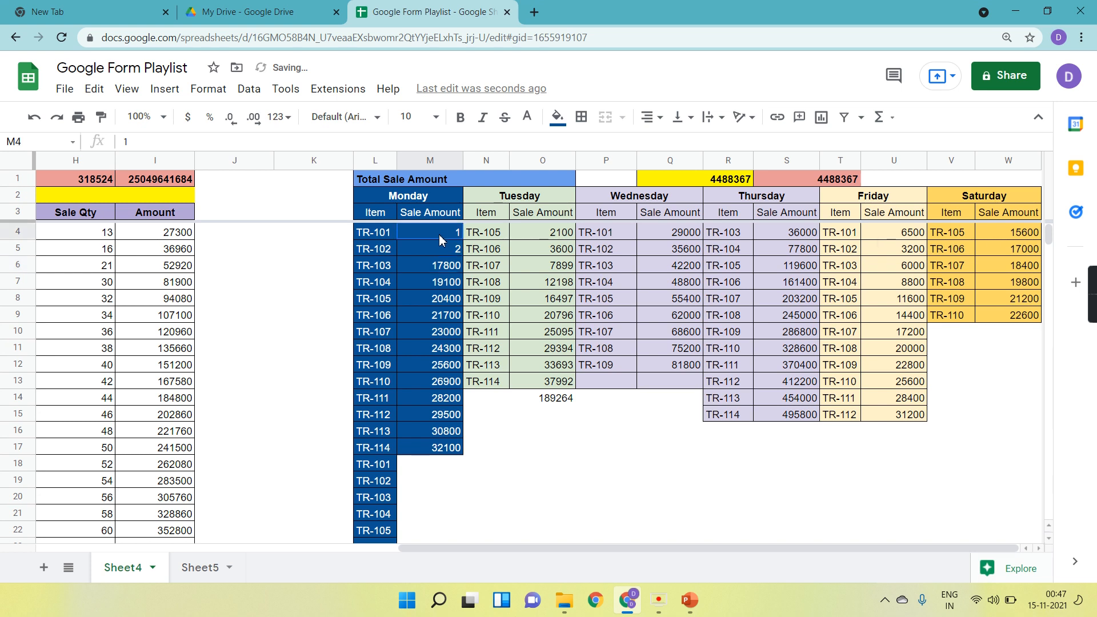
click(483, 313)
mouse_move(442, 232)
mouse_down()
mouse_move(465, 571)
mouse_move(457, 235)
mouse_up()
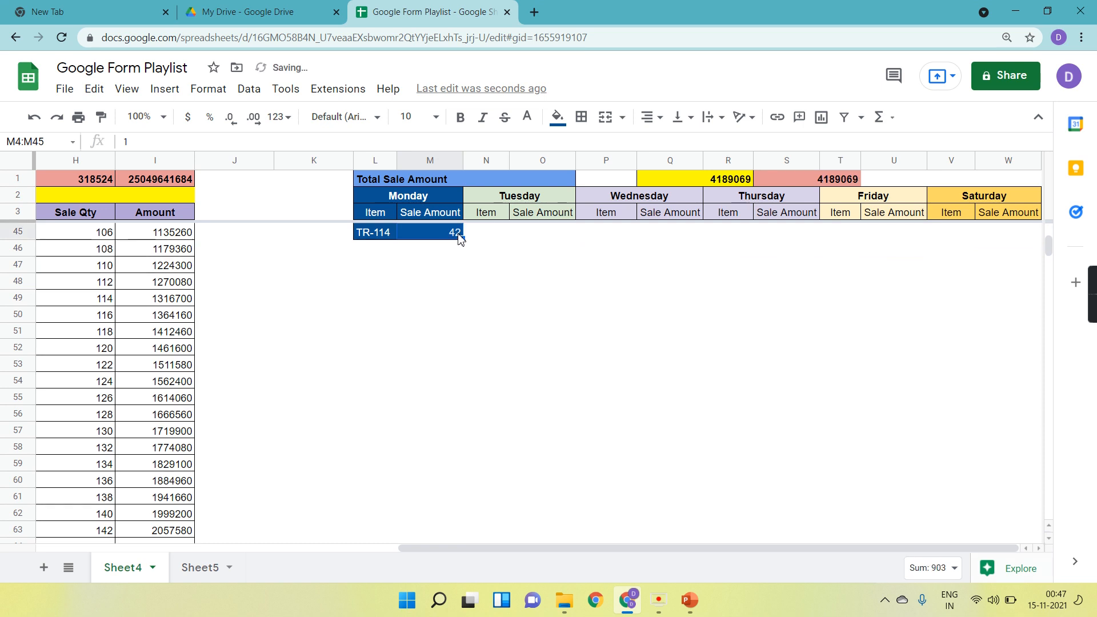
scroll(491, 285, up, 10)
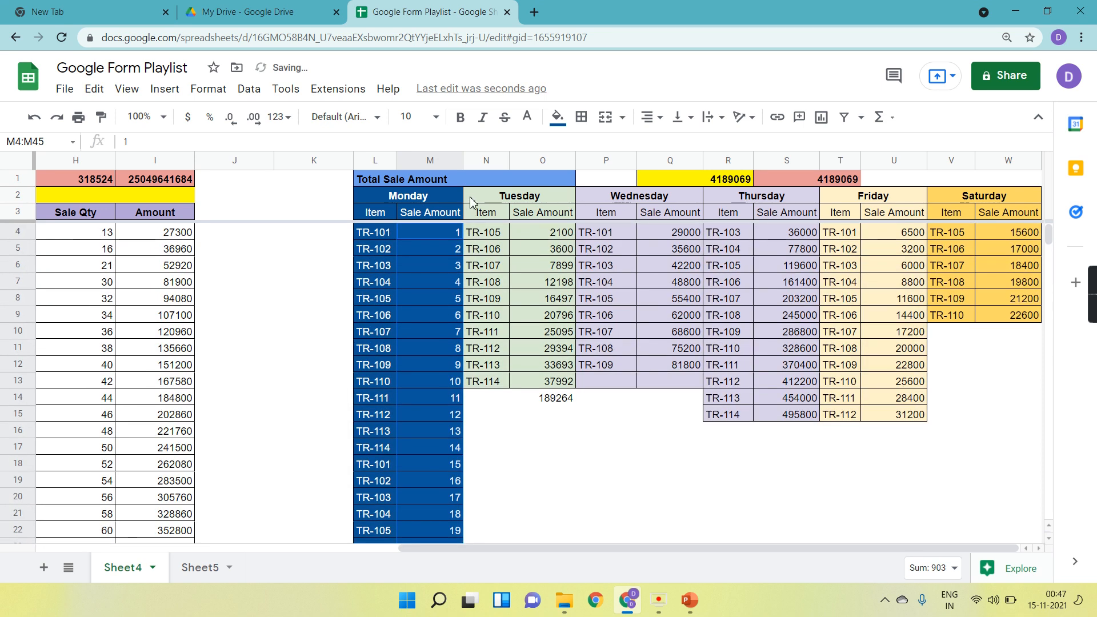
On Sheet5, pick TR-101 from the item dropdown in cell A6.
click(206, 567)
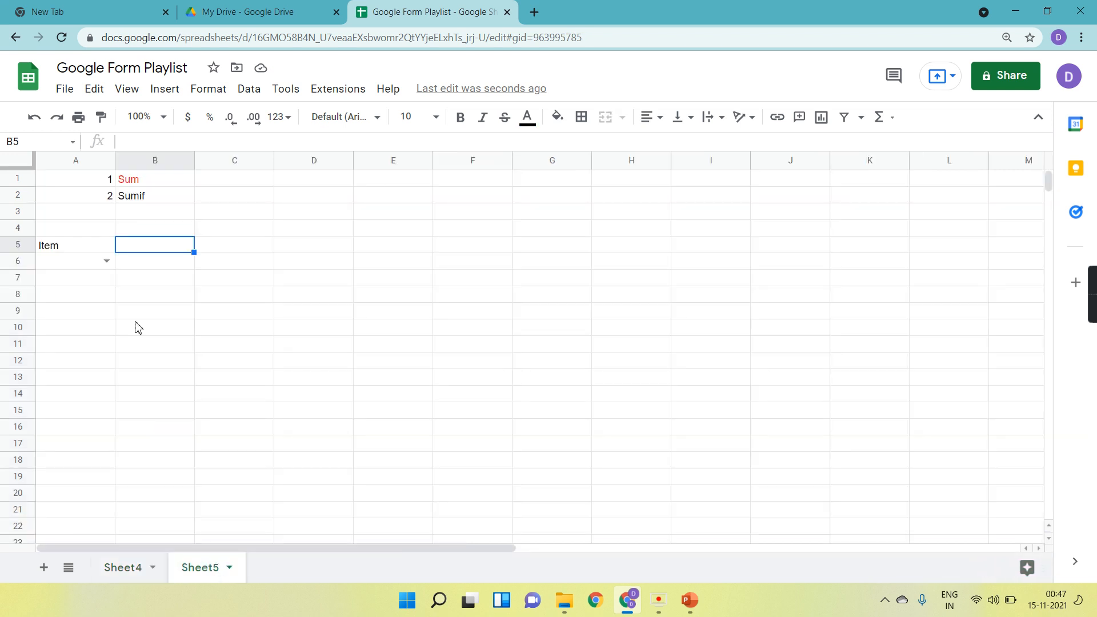
click(110, 264)
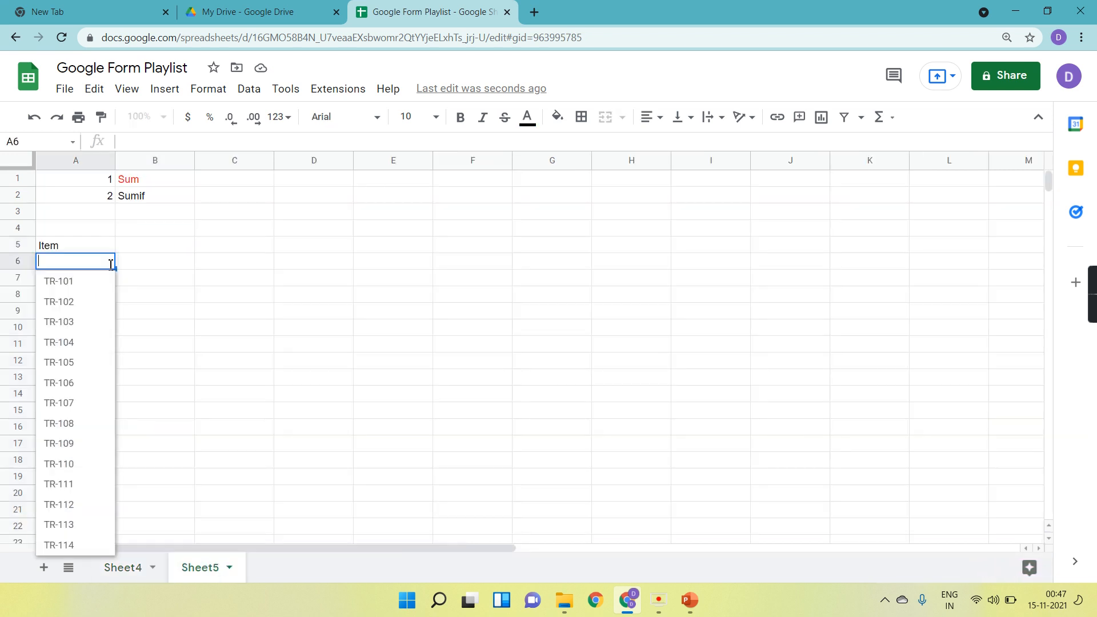
click(91, 286)
Enter the header Sale Amount in cell B5.
click(139, 251)
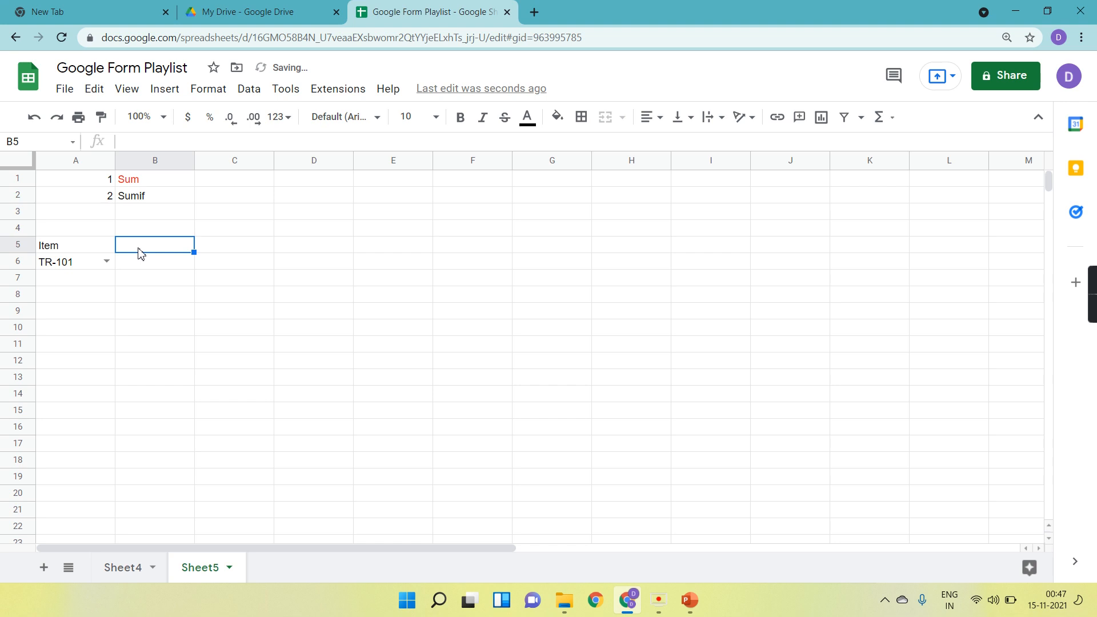
text(Sale)
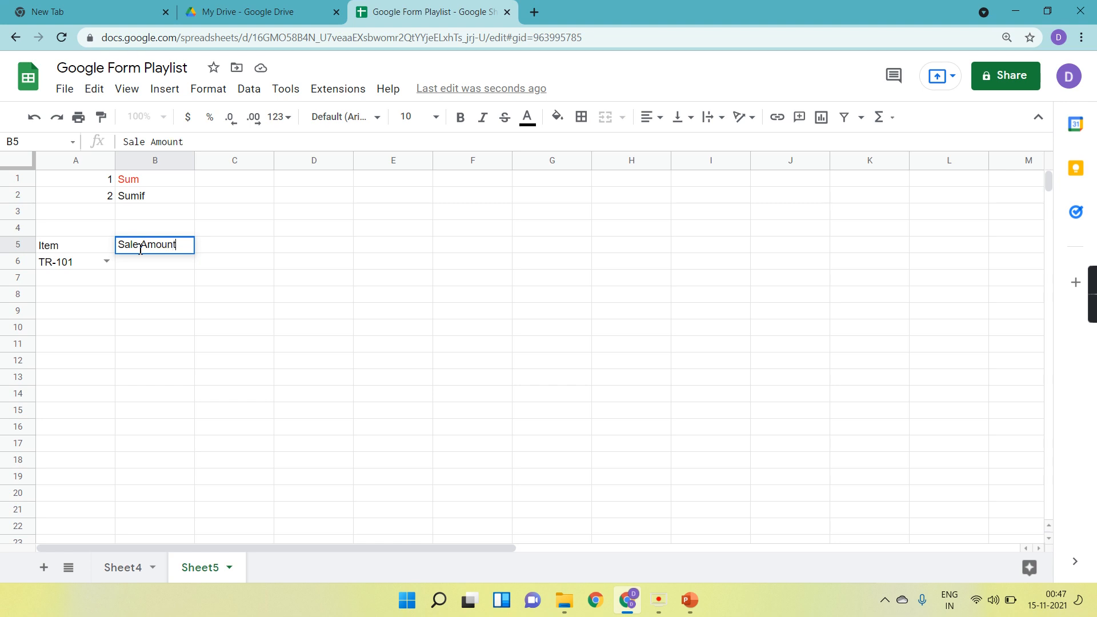
text( Amount)
key(Return)
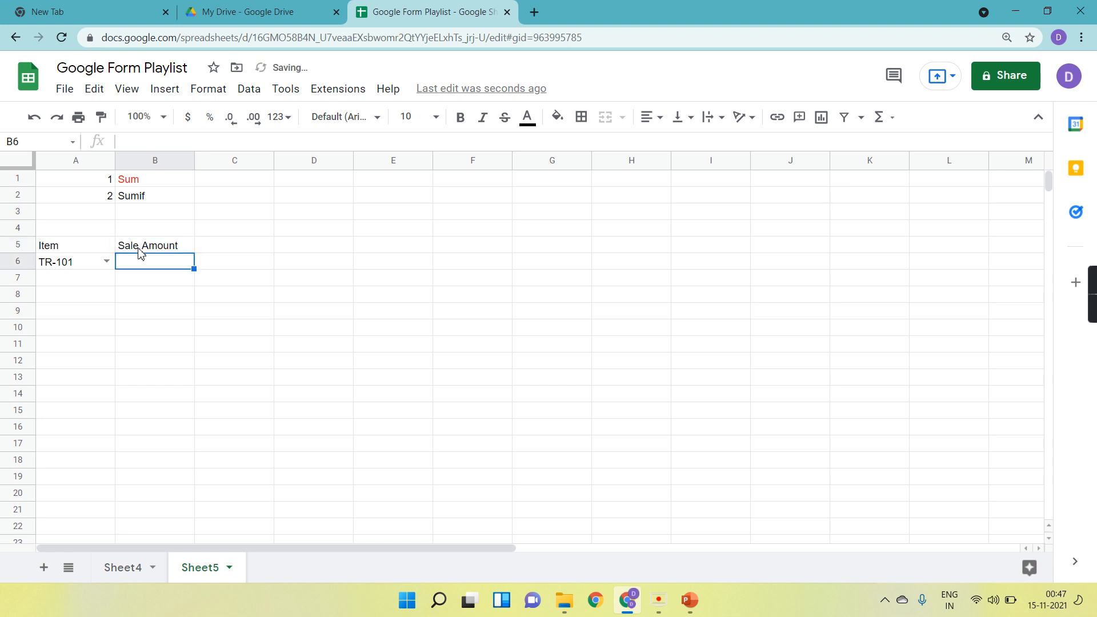
Clear the contents of cells A5 through B6 on Sheet5.
click(73, 250)
key(shift+Right)
key(shift+Down)
key(Delete)
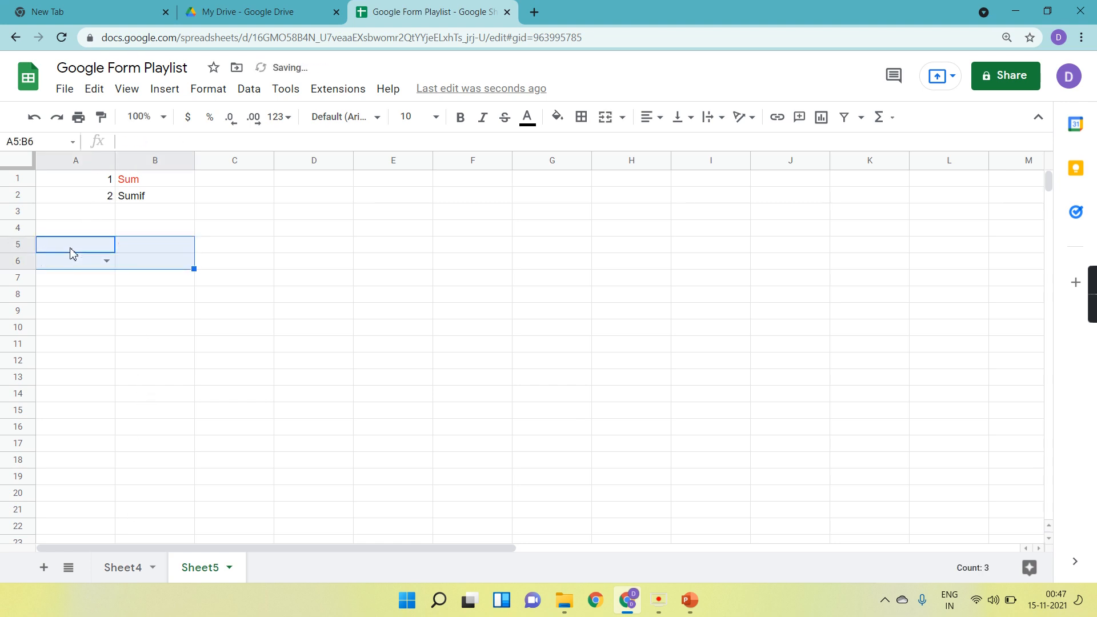
On Sheet4, hide columns L through W containing the daily sales tables.
click(130, 566)
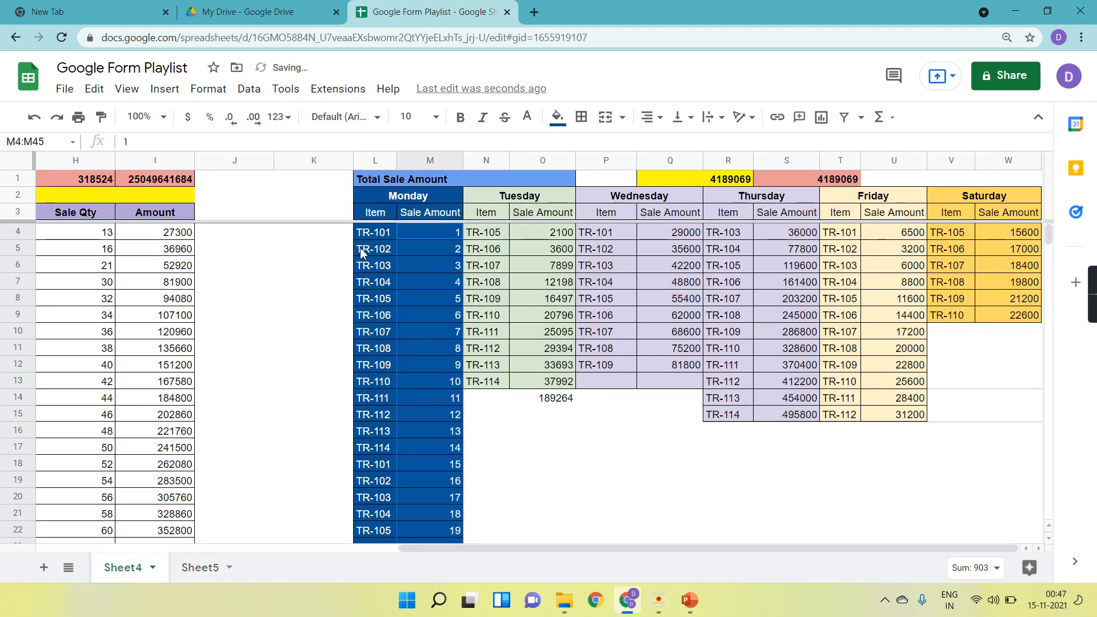
click(362, 162)
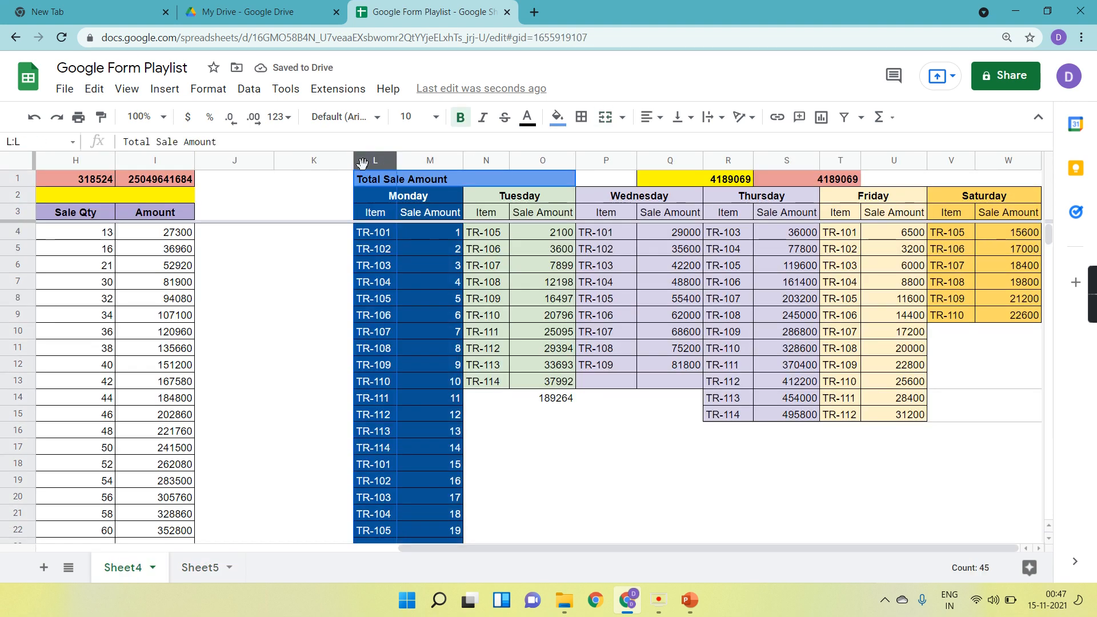
key(shift+Right)
key(shift+Right)
key(shift+Right)
key(shift+Right)
key(shift+Right)
key(shift+Right)
key(shift+Right)
key(shift+Right)
key(shift+Right)
key(shift+Right)
key(shift+Right)
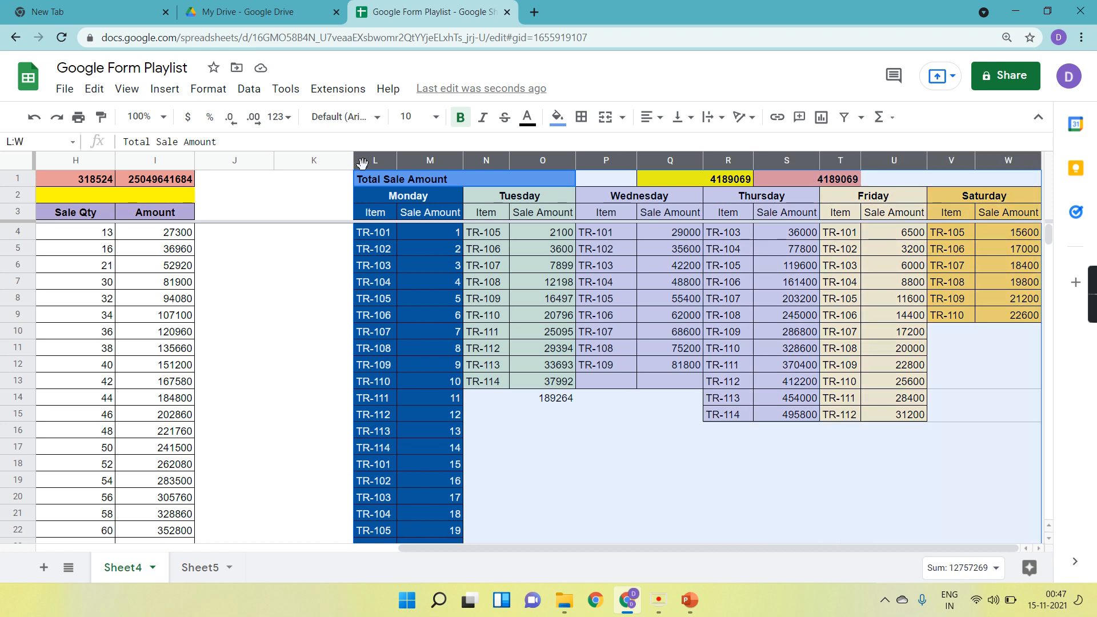
right_click(362, 163)
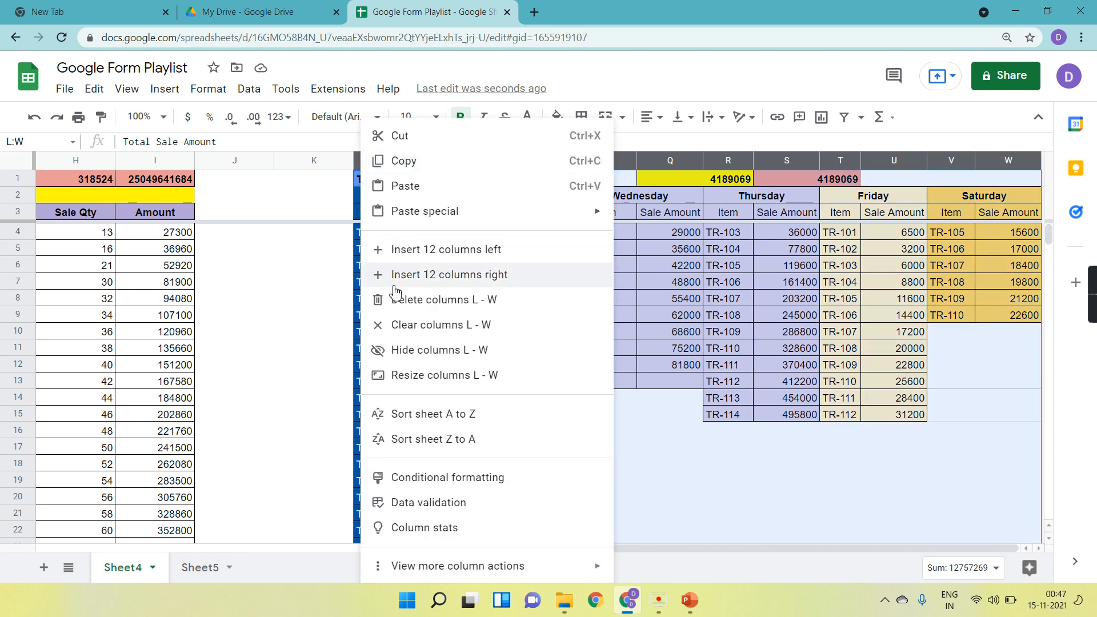
click(413, 350)
scroll(184, 339, down, 7)
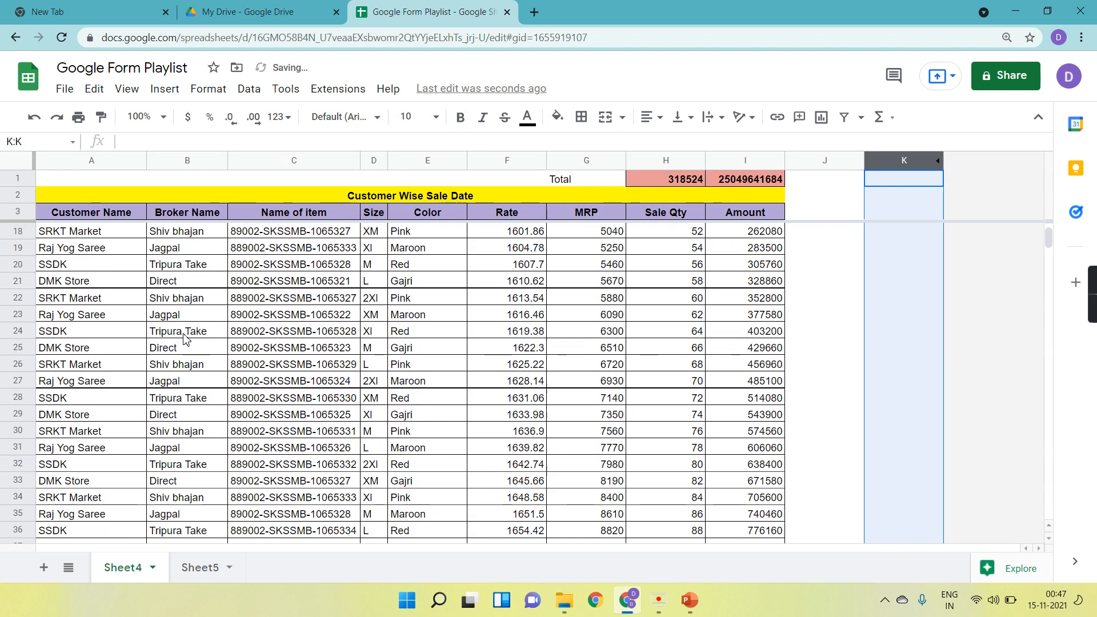
scroll(184, 338, up, 7)
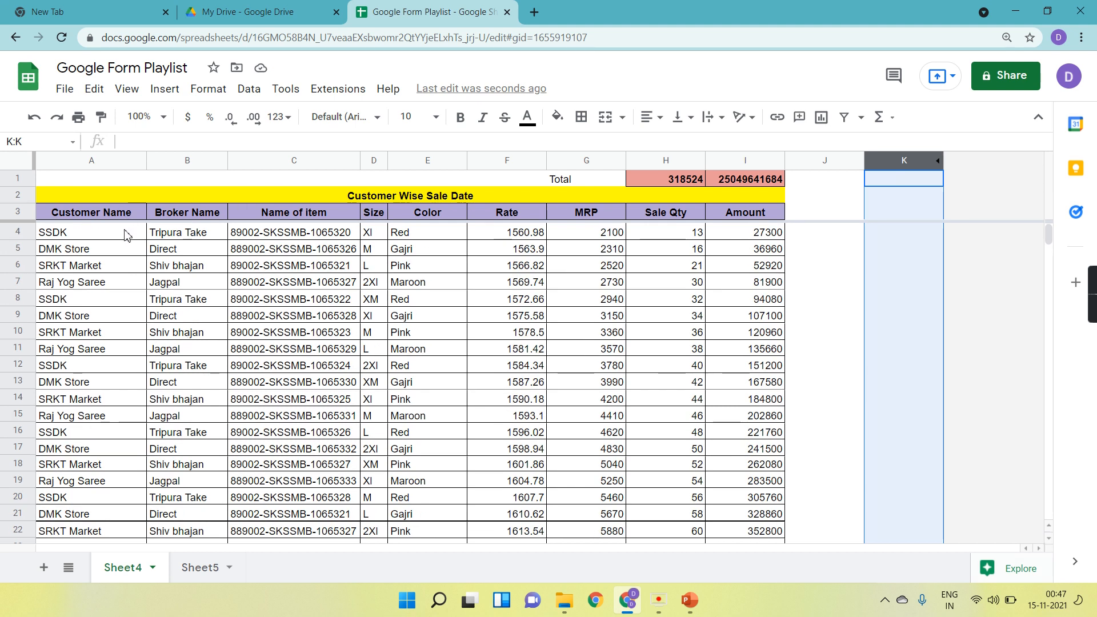
Inspect the Broker Name, Sale Qty and Amount cells of the sale table, stepping down the Broker Name column.
click(171, 237)
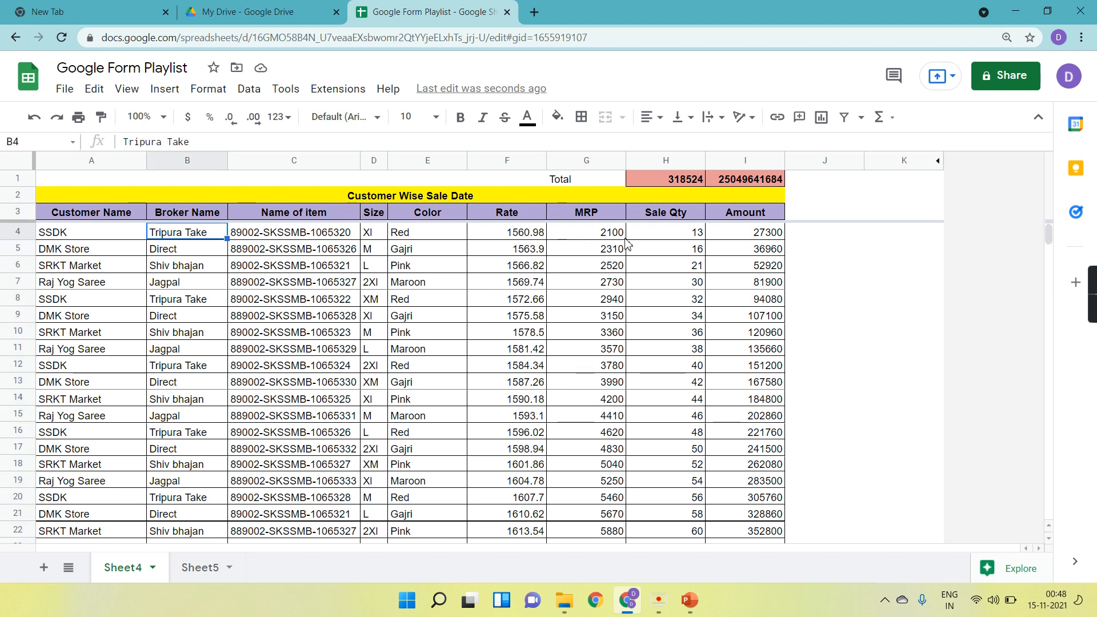
click(672, 237)
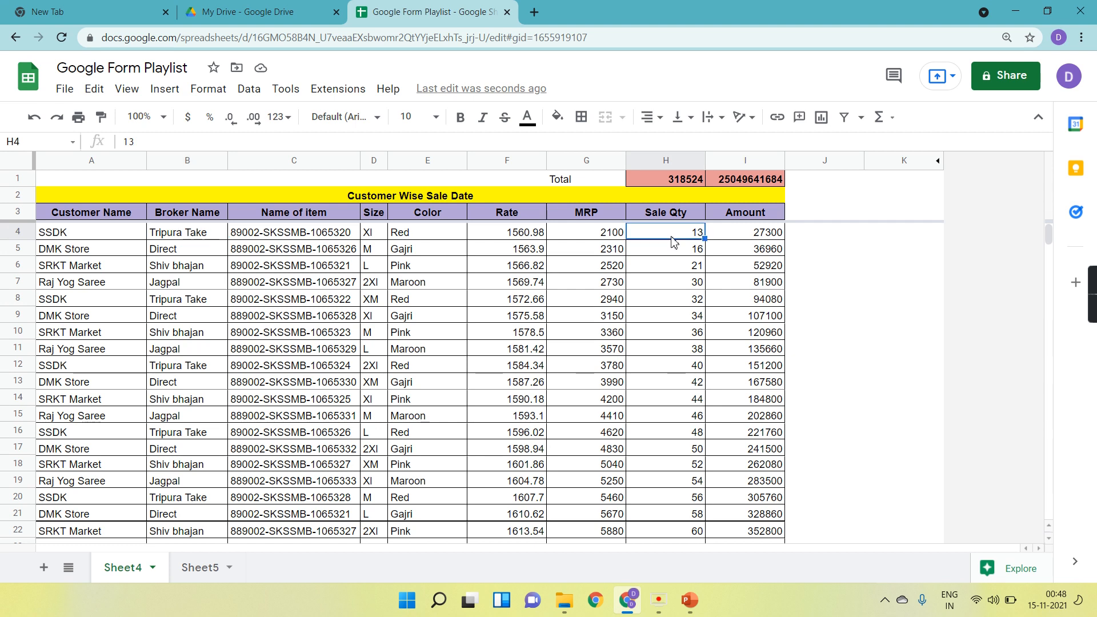
click(745, 239)
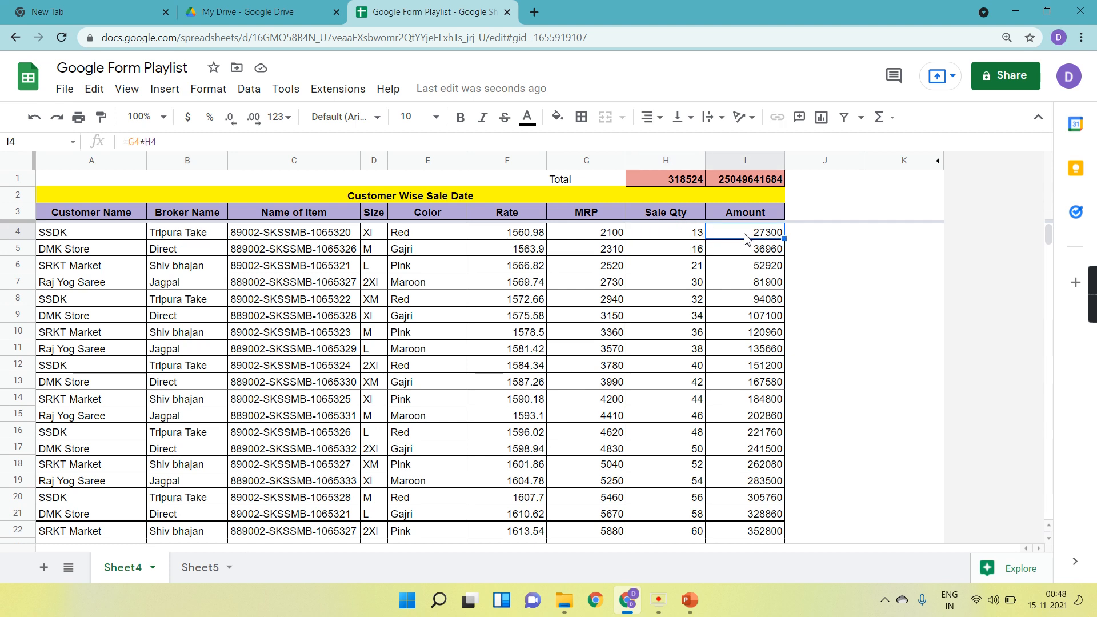
click(198, 237)
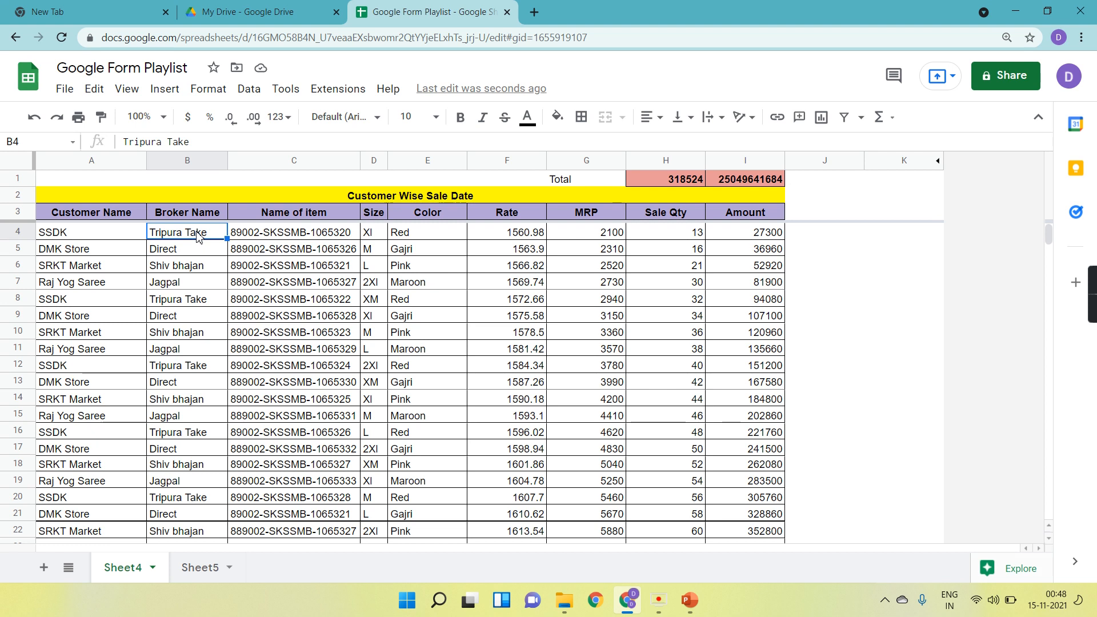
click(191, 299)
key(Down)
key(Down)
key(Down)
key(Down)
key(Down)
key(Down)
key(Down)
key(Down)
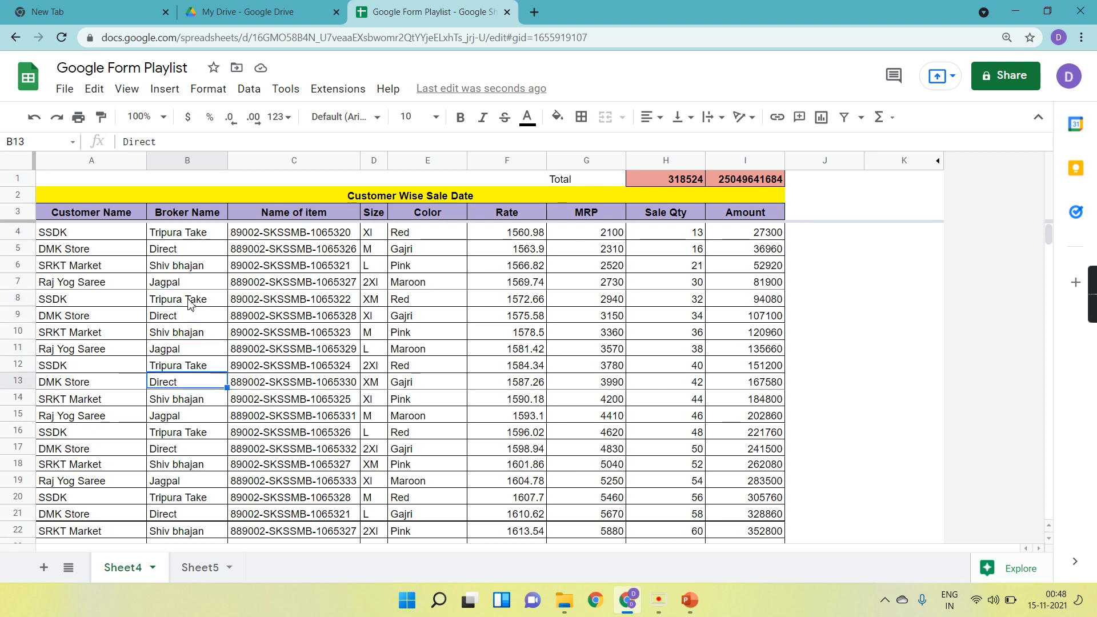
key(Down)
key(Down)
key(Down)
key(Down)
key(Down)
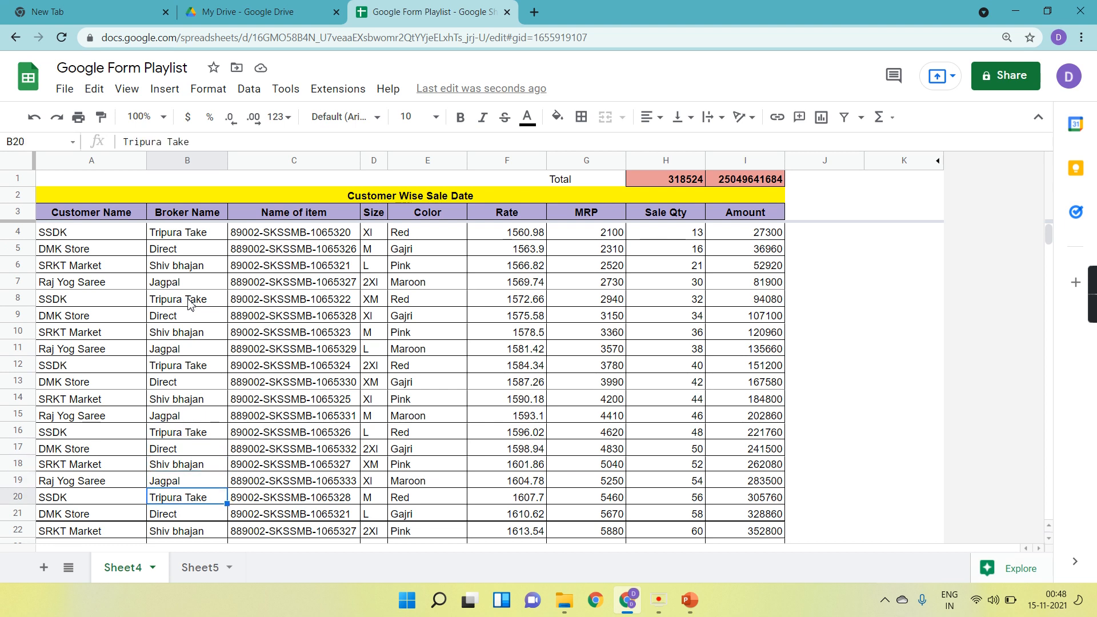
key(Up)
Examine the Tripura Take and Direct broker rows with their Sale Qty and Amount formulas.
click(203, 239)
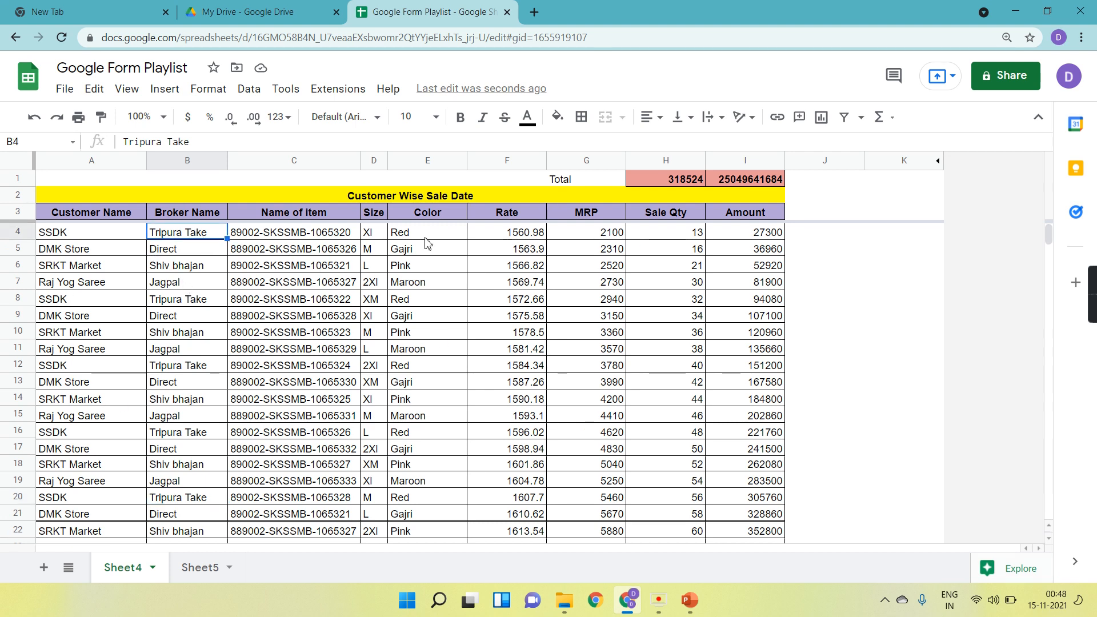
click(656, 241)
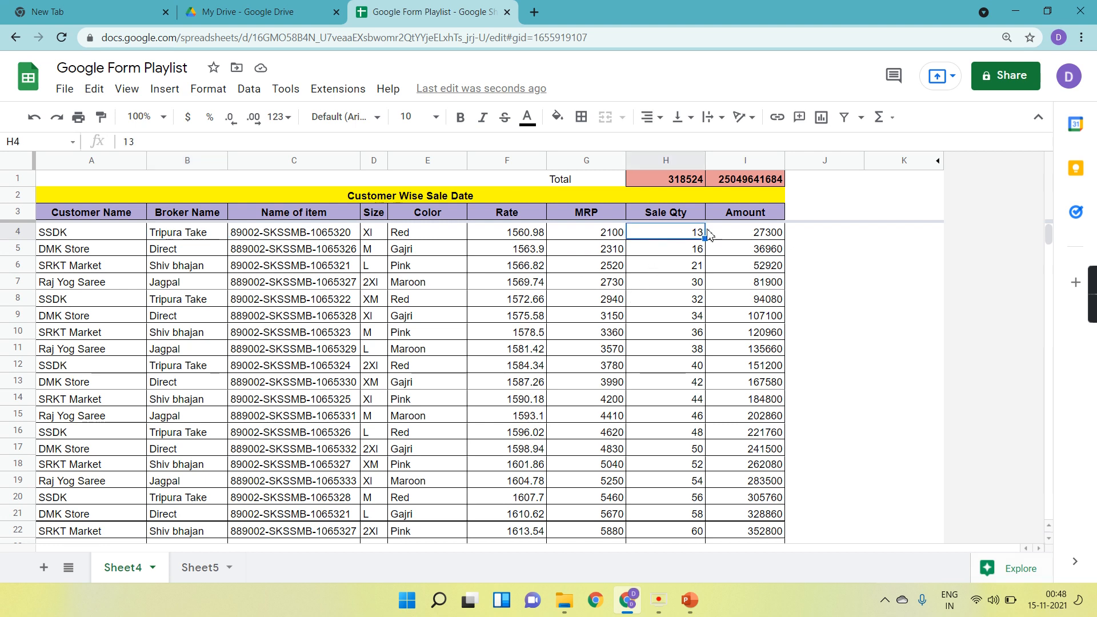
click(752, 237)
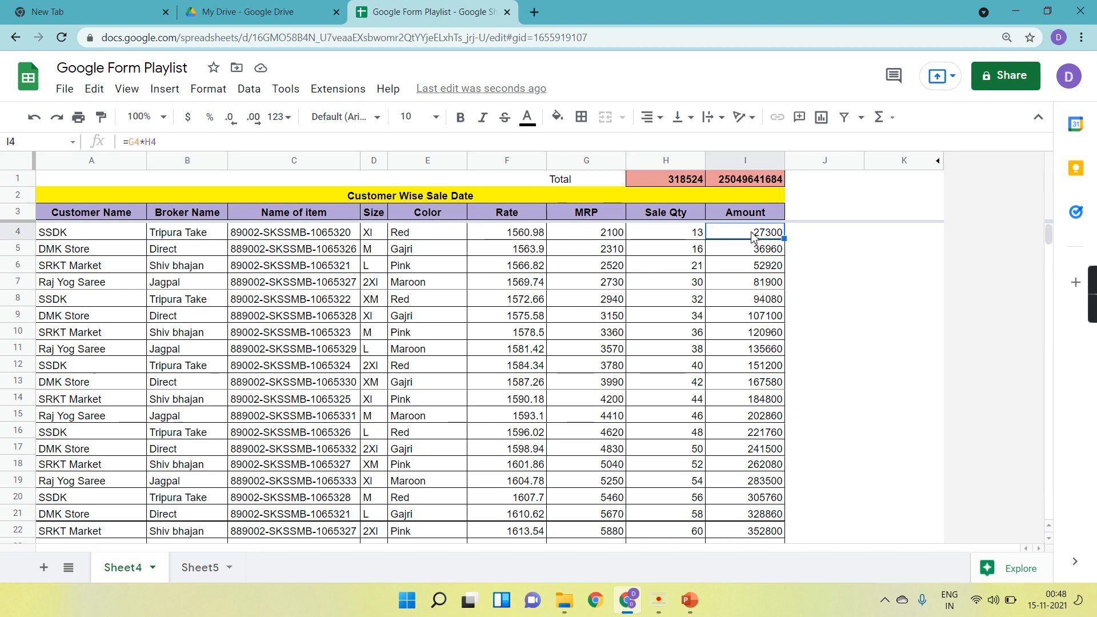
click(212, 236)
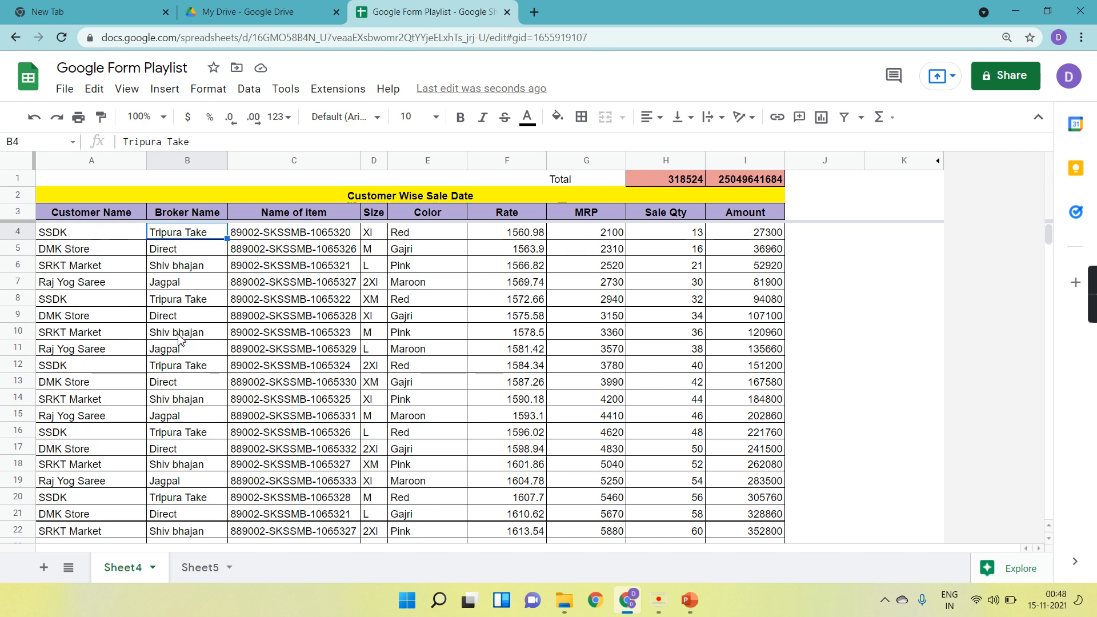
ctrl+click(184, 436)
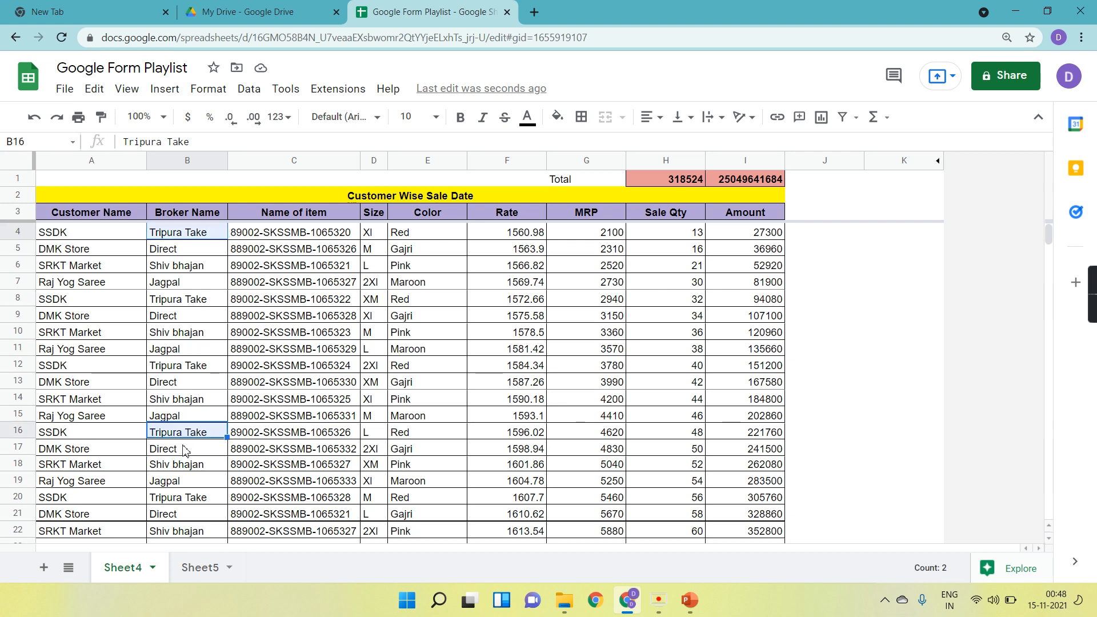
ctrl+drag(189, 513, 200, 507)
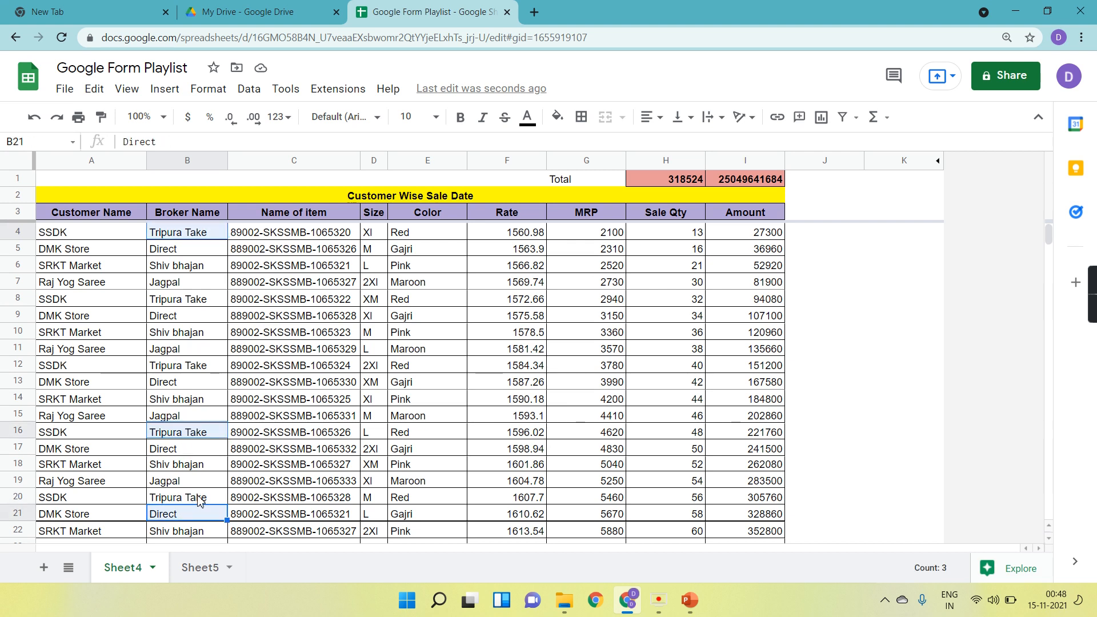
scroll(307, 473, down, 1)
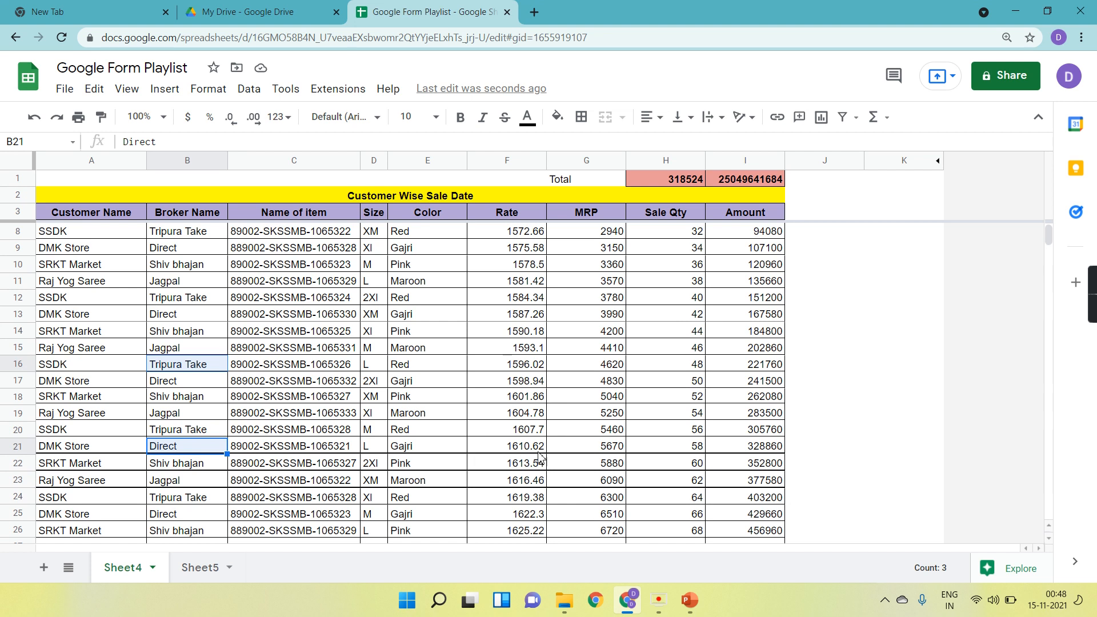
click(653, 449)
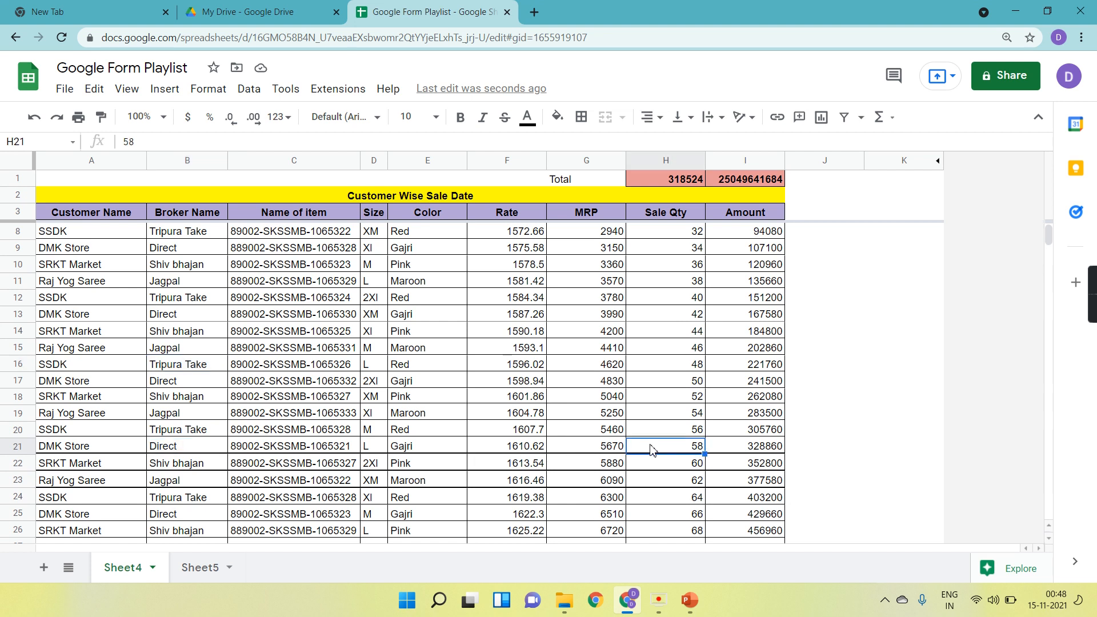
click(760, 450)
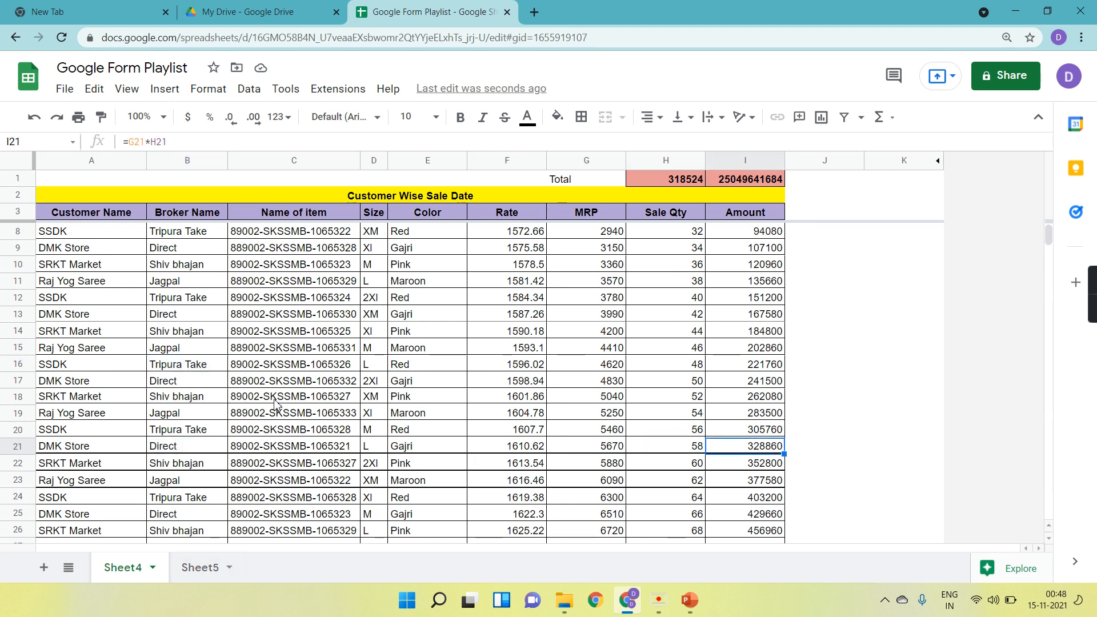
scroll(277, 405, up, 1)
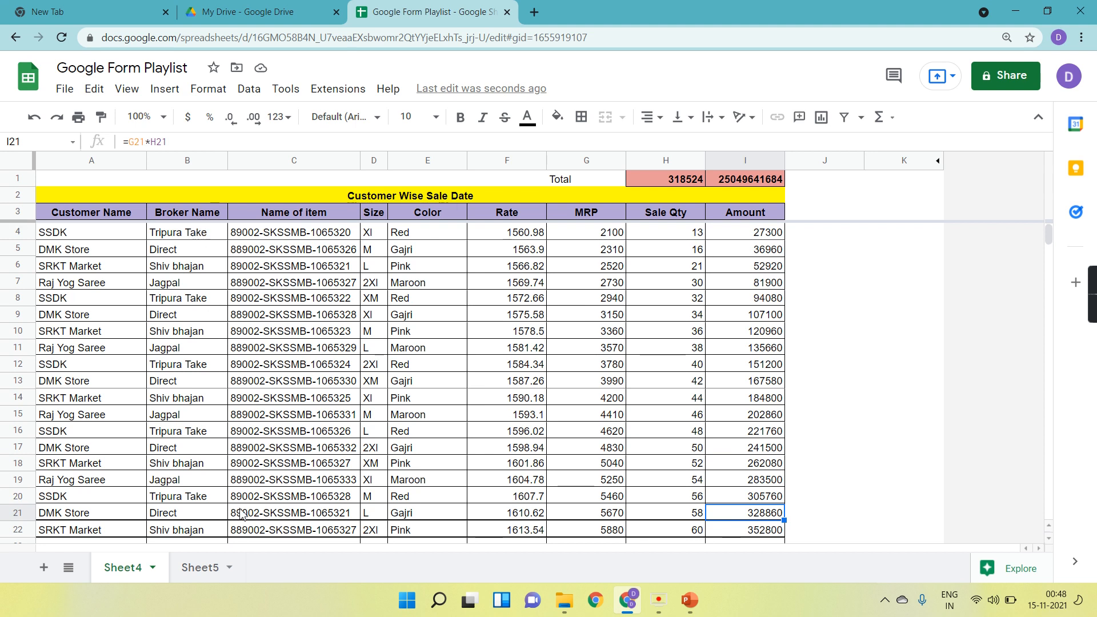
Change the data validation list range for broker cell A6 on Sheet5 to Sheet4!B4:B12, the Broker Name cells.
click(202, 574)
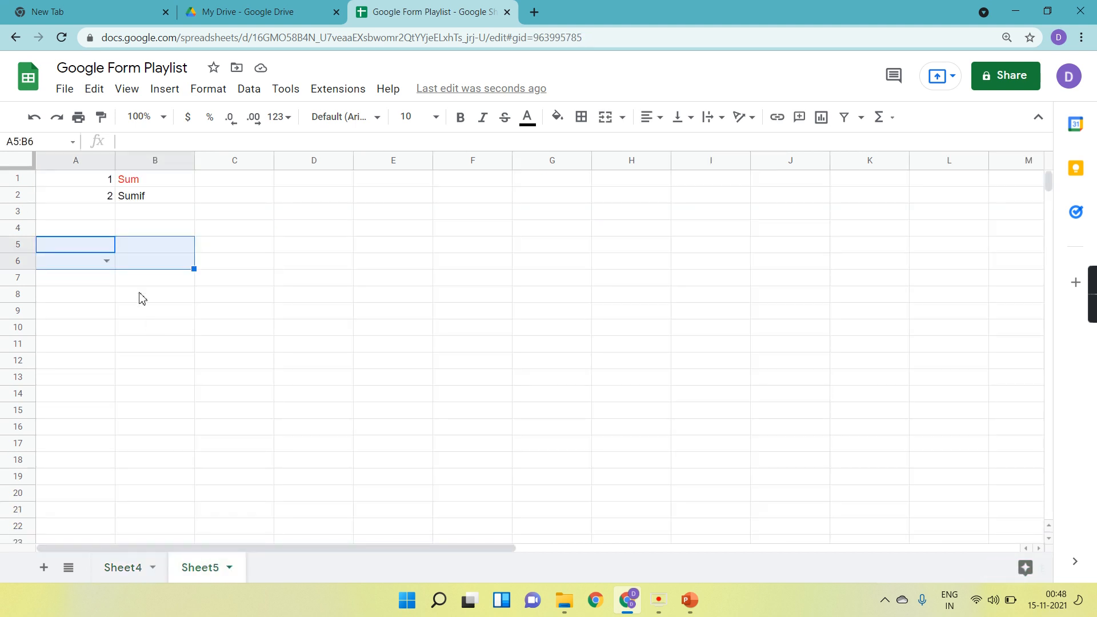
click(90, 262)
click(250, 91)
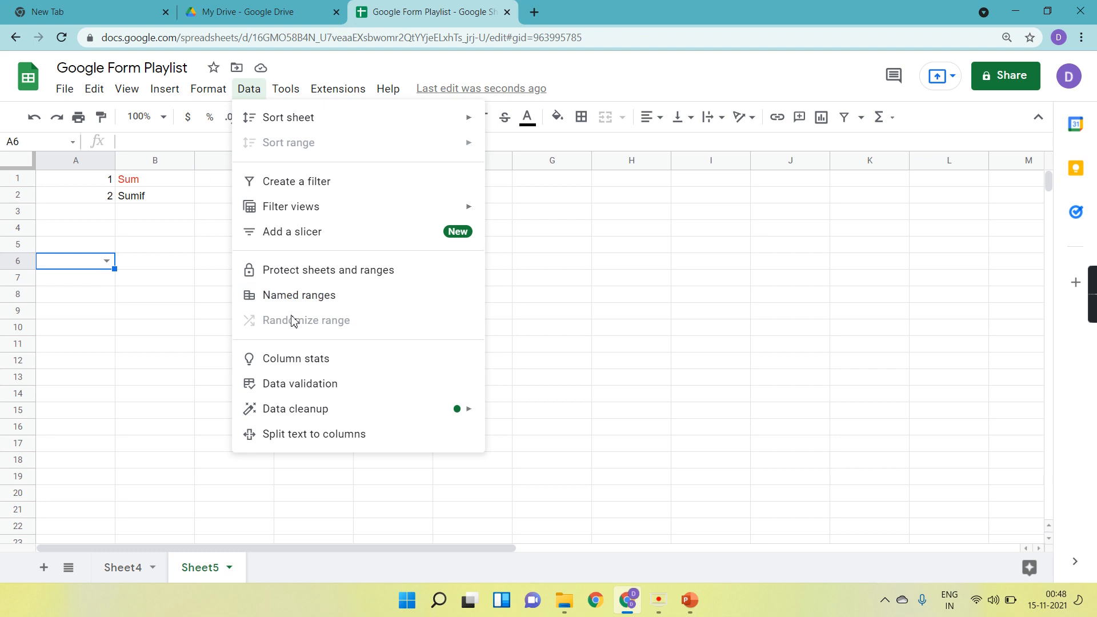
click(300, 383)
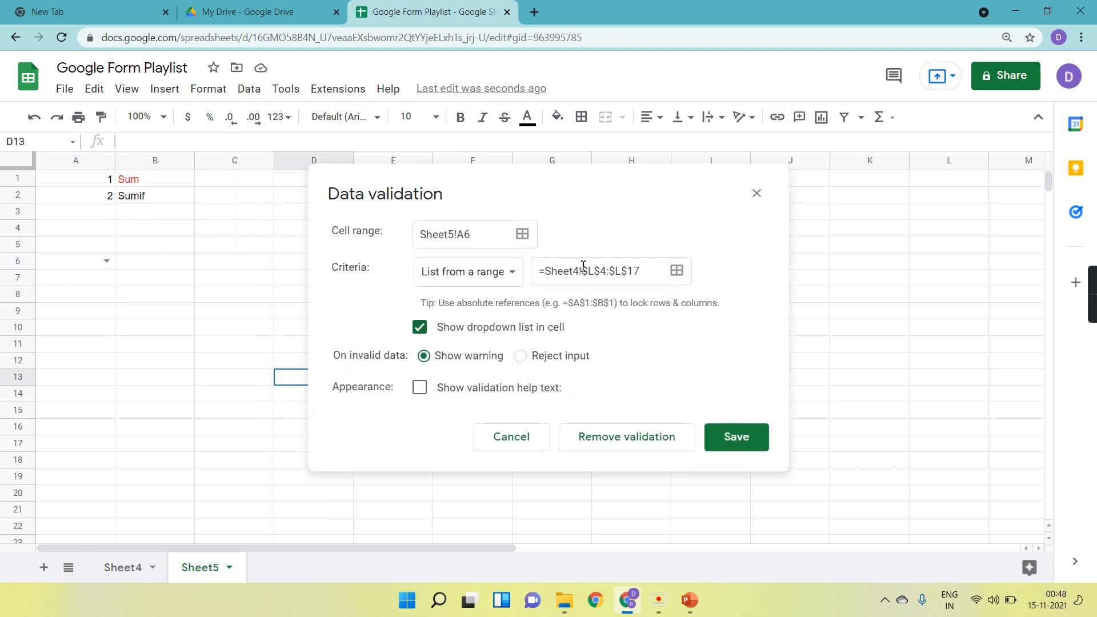
click(676, 270)
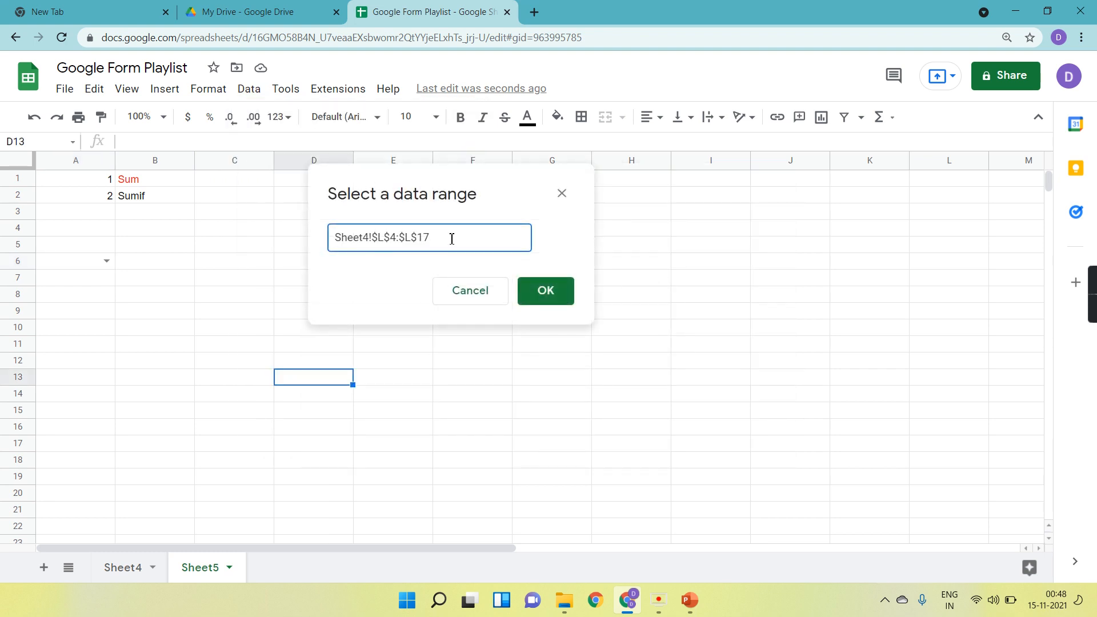
key(BackSpace)
key(BackSpace)
key(BackSpace)
key(BackSpace)
key(BackSpace)
key(BackSpace)
key(BackSpace)
key(BackSpace)
key(BackSpace)
key(BackSpace)
key(BackSpace)
key(BackSpace)
key(BackSpace)
key(BackSpace)
key(BackSpace)
key(BackSpace)
click(135, 567)
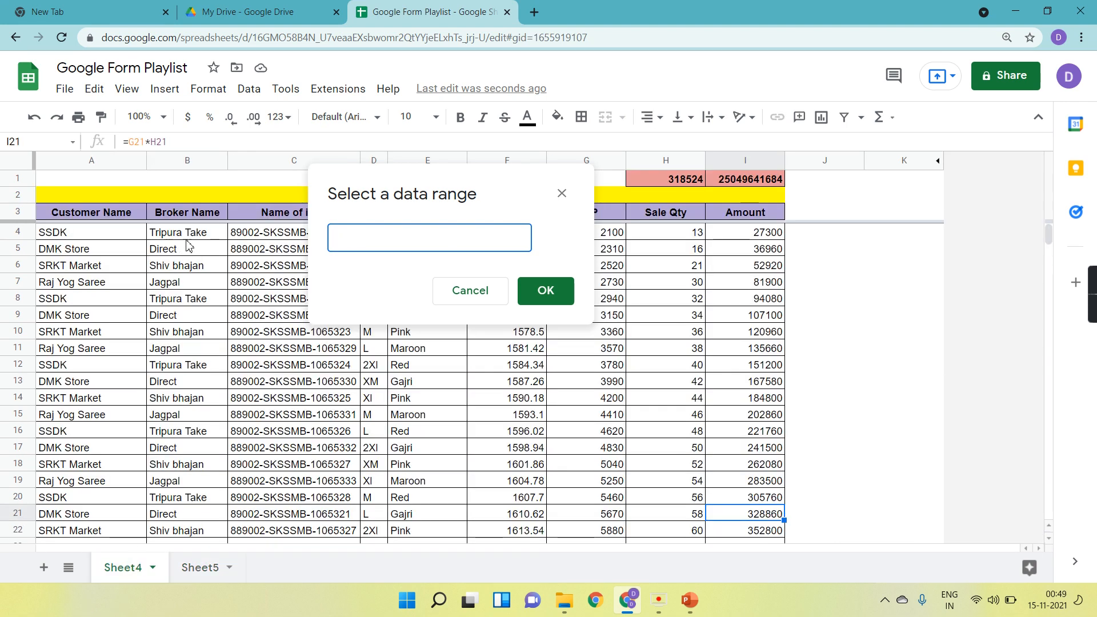
drag(189, 238, 189, 366)
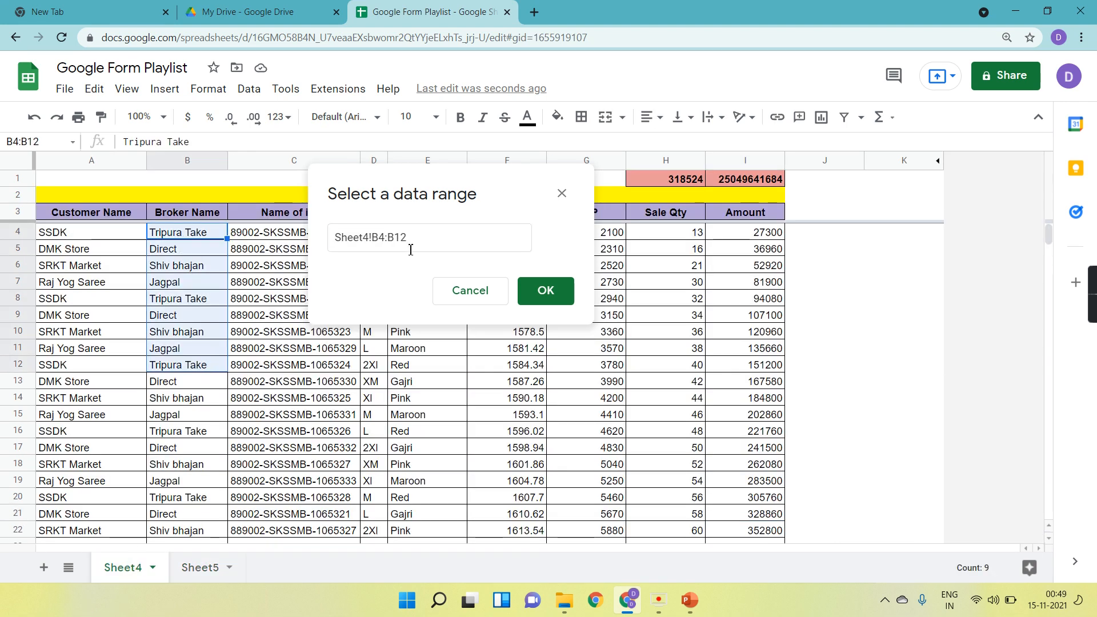
click(548, 290)
click(741, 438)
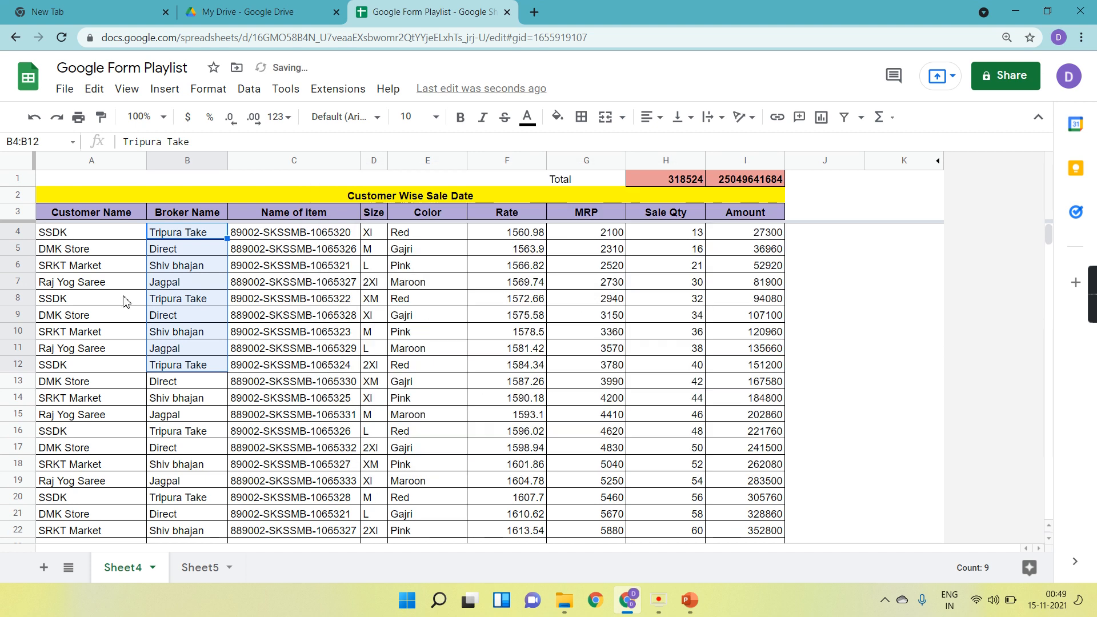
On Sheet5, pick Jagpal from the broker dropdown in A6.
click(213, 580)
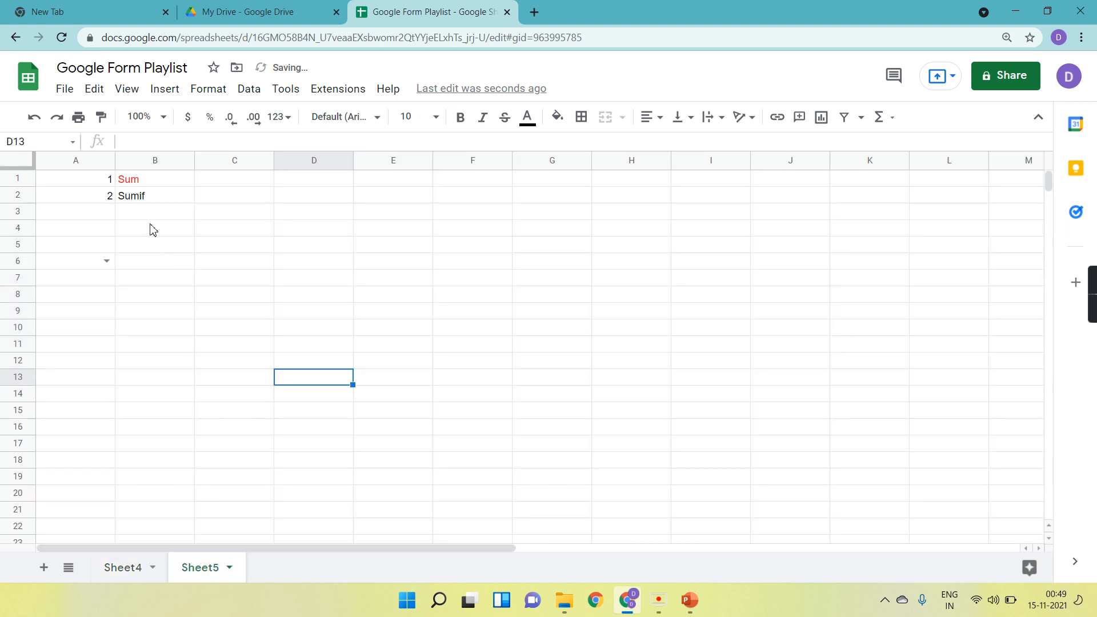
click(112, 262)
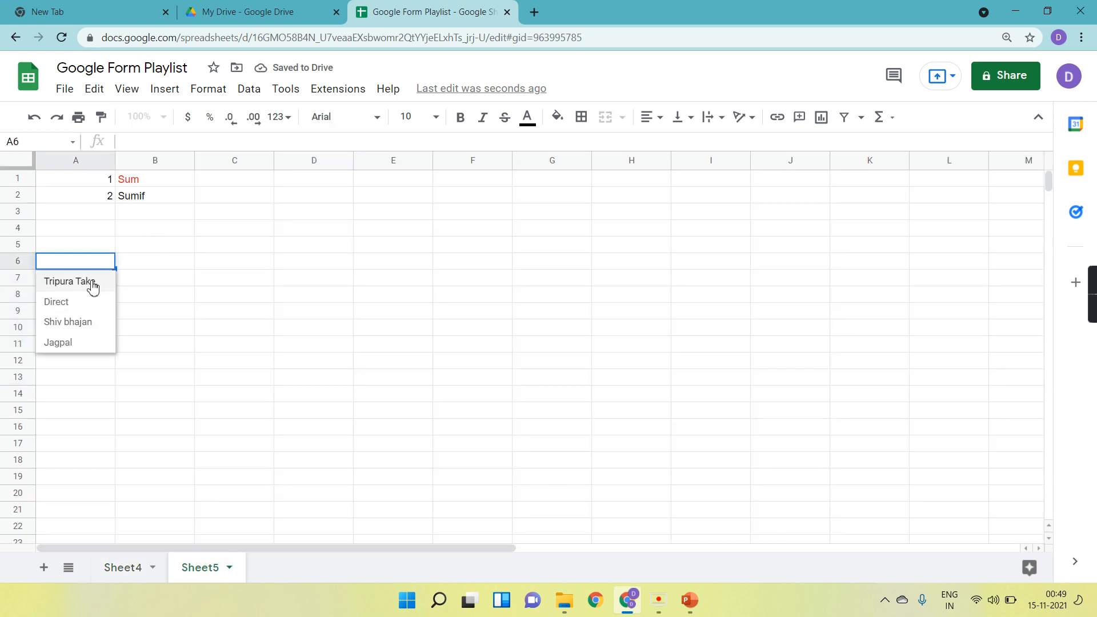
click(85, 351)
Enter the headers Broker, Sale Qty and Sale Amount in A5 through C5.
click(78, 250)
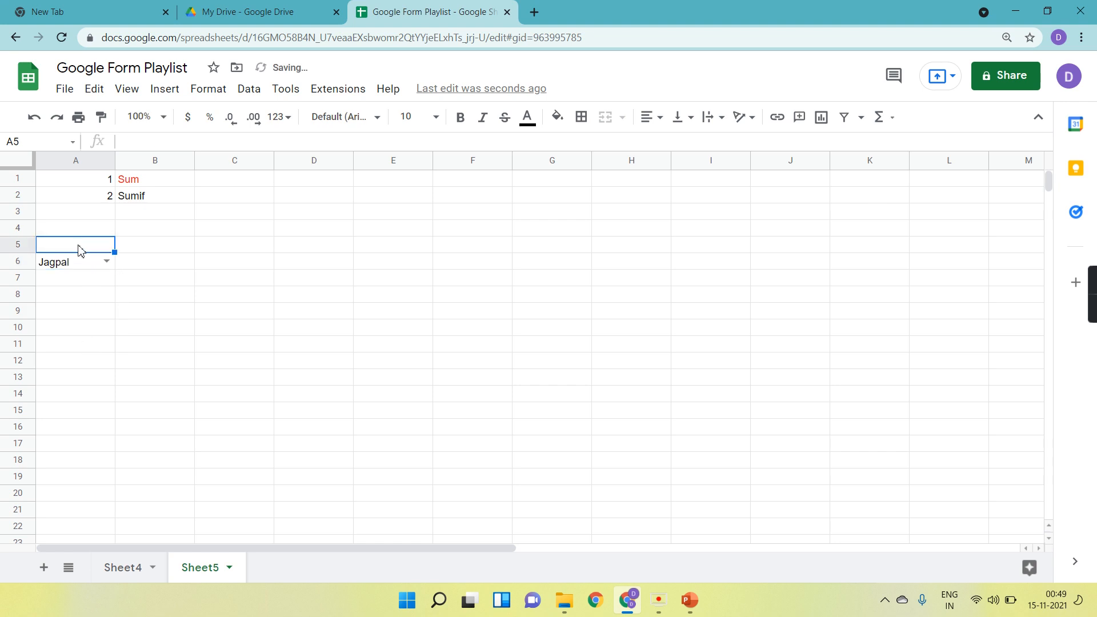
text(Br)
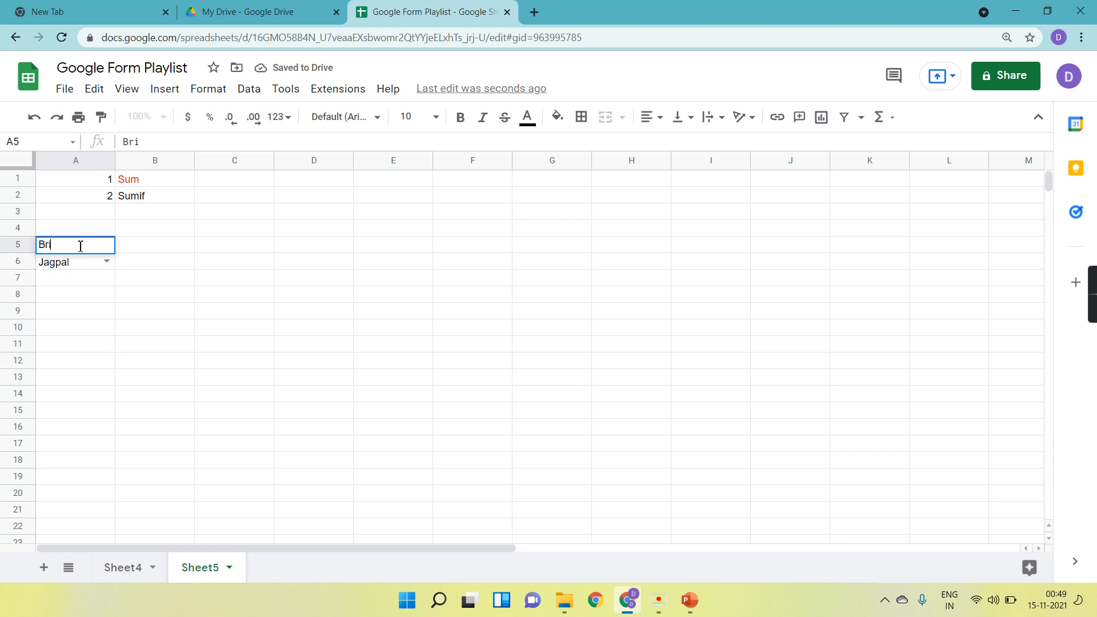
text(oker)
key(Tab)
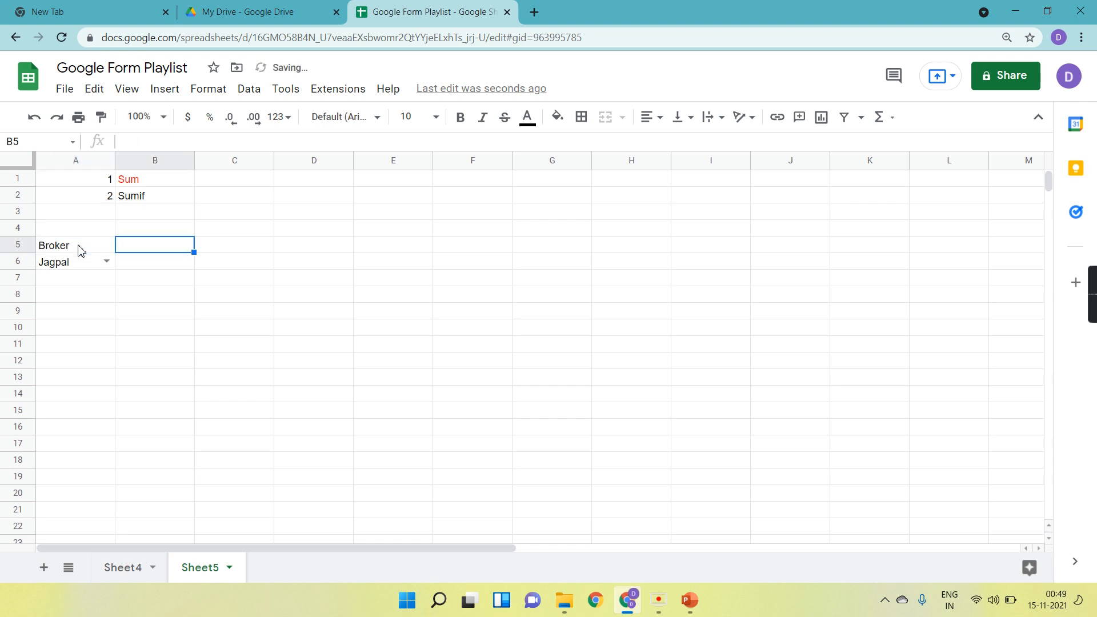
text(Sale Qty)
key(Tab)
text(Sale Amount)
key(Return)
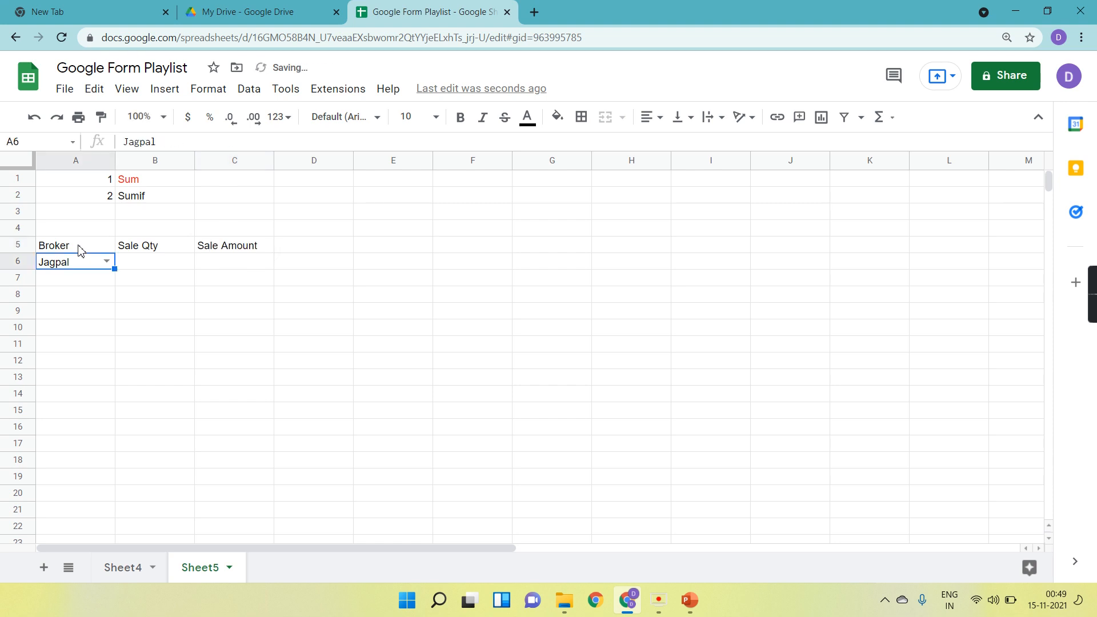
Set the A6 broker dropdown to Tripura Take.
click(107, 261)
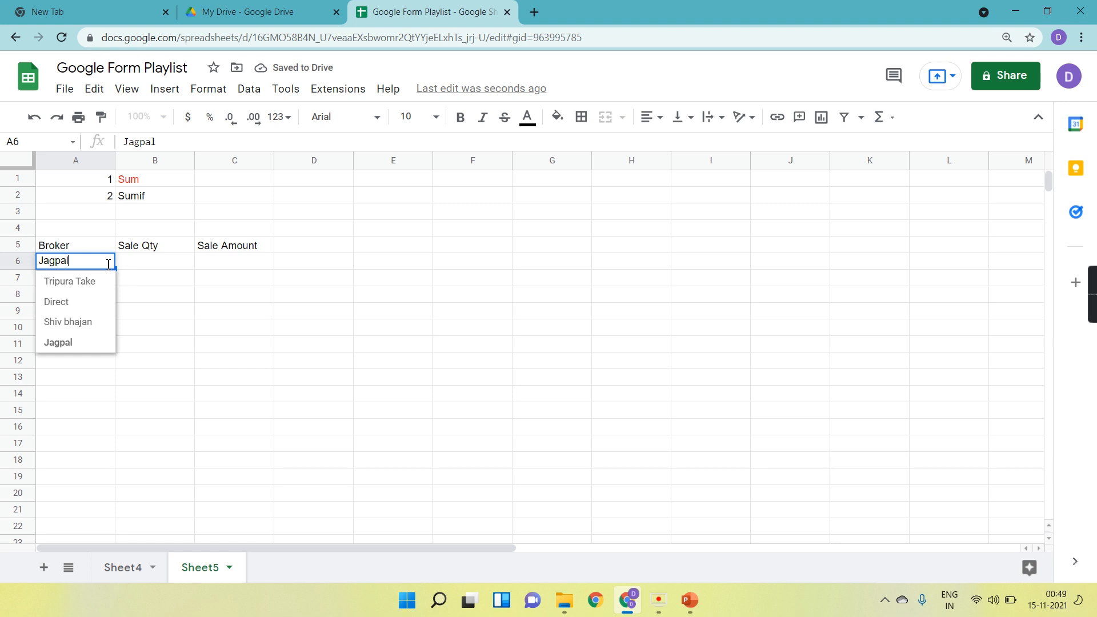
click(90, 283)
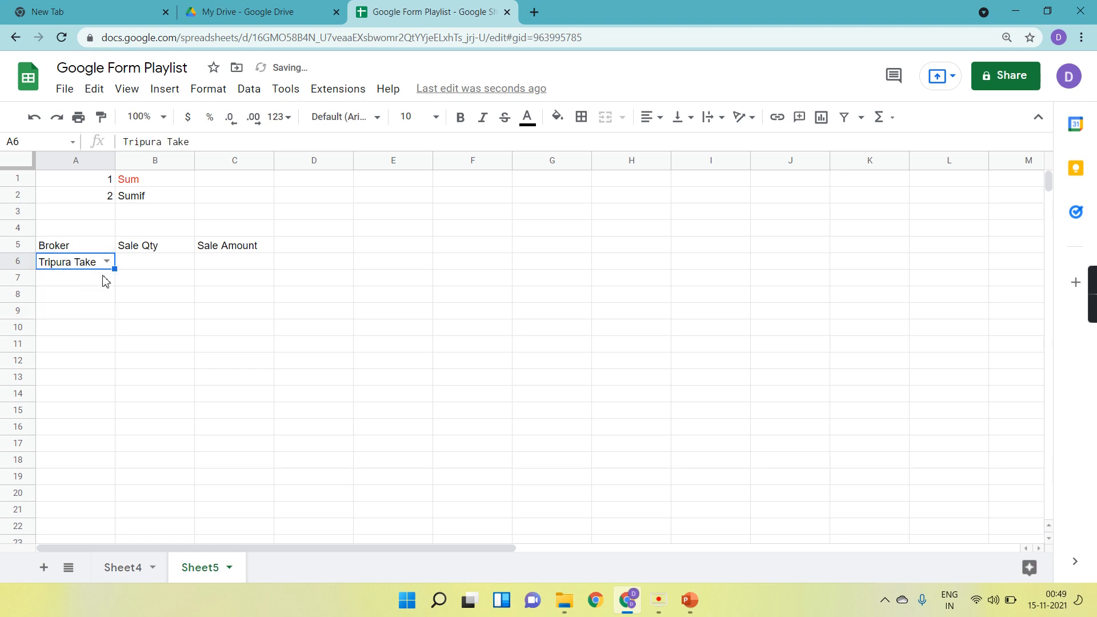
Start a SUMIF formula in B6 under Sale Qty.
click(146, 266)
click(209, 272)
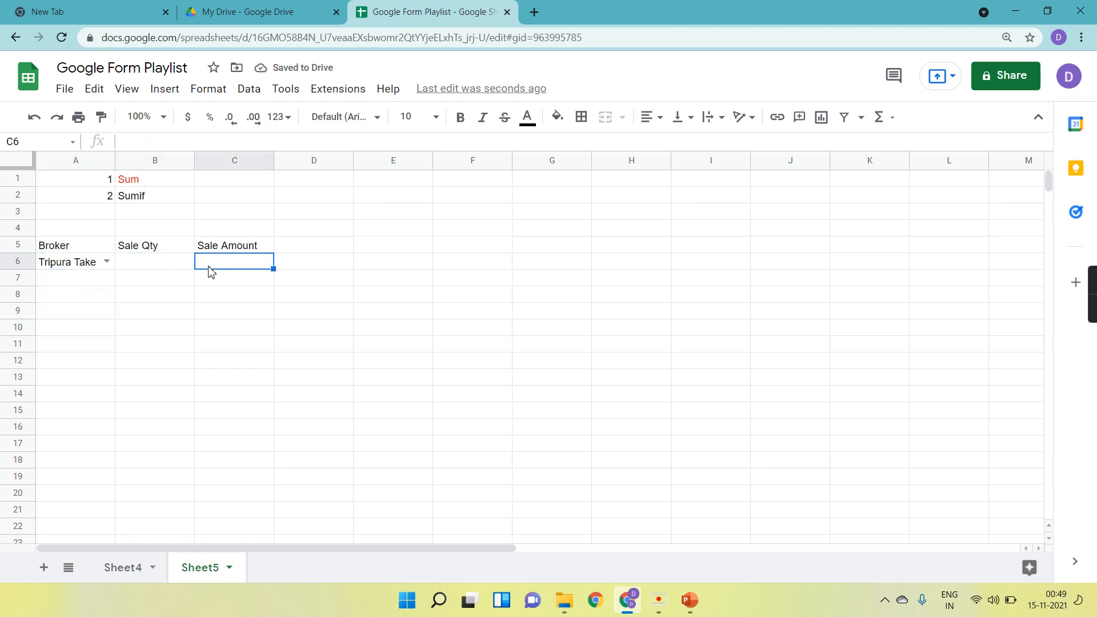
click(149, 270)
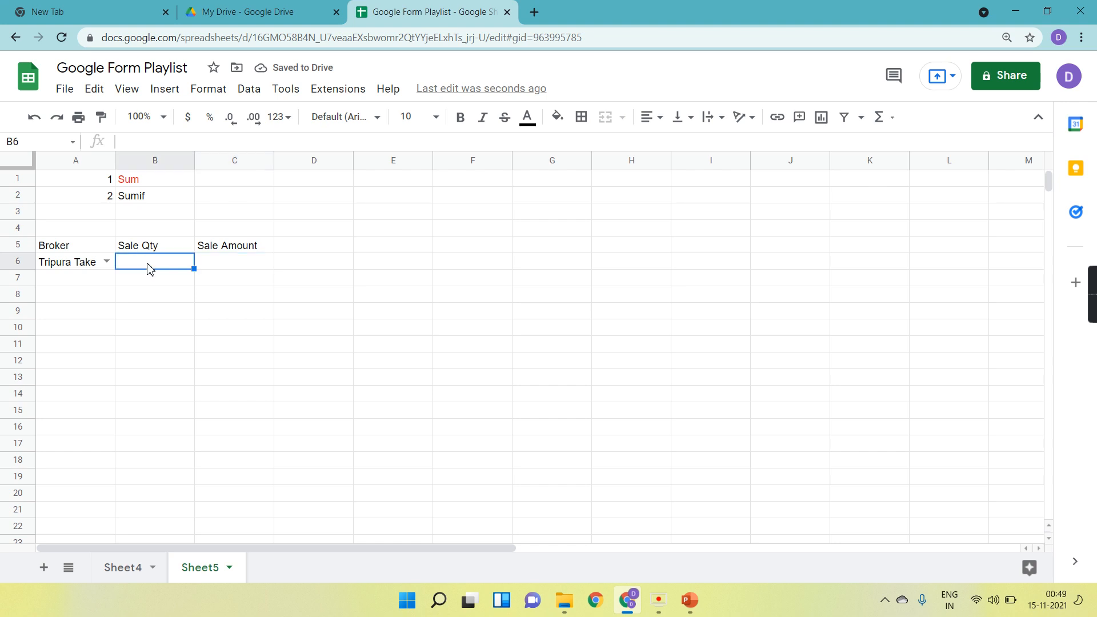
text(=sumi)
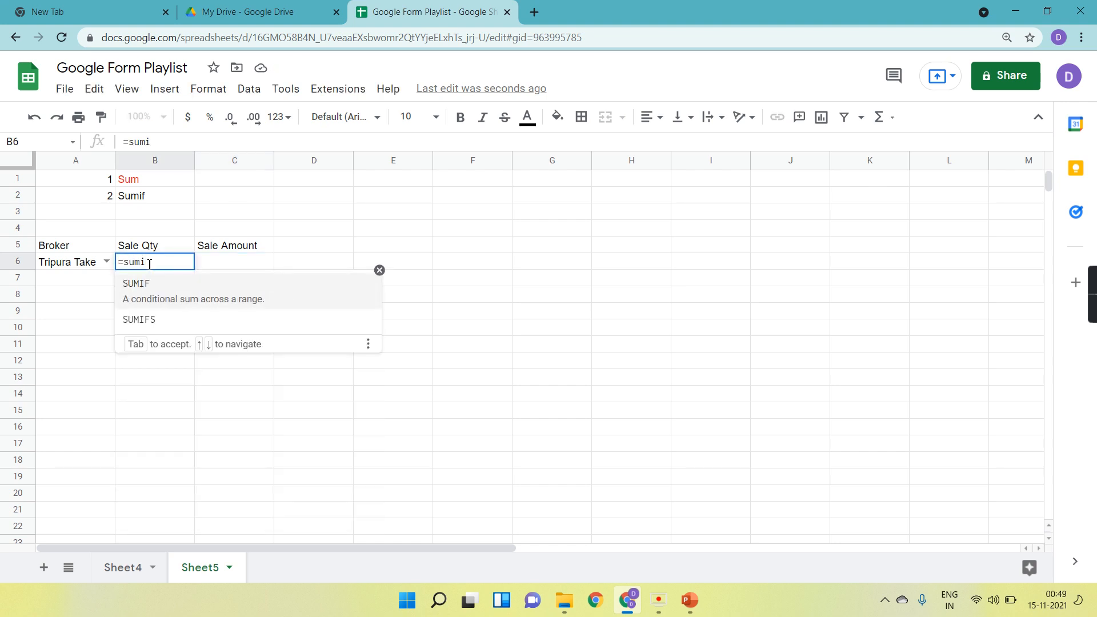
key(Tab)
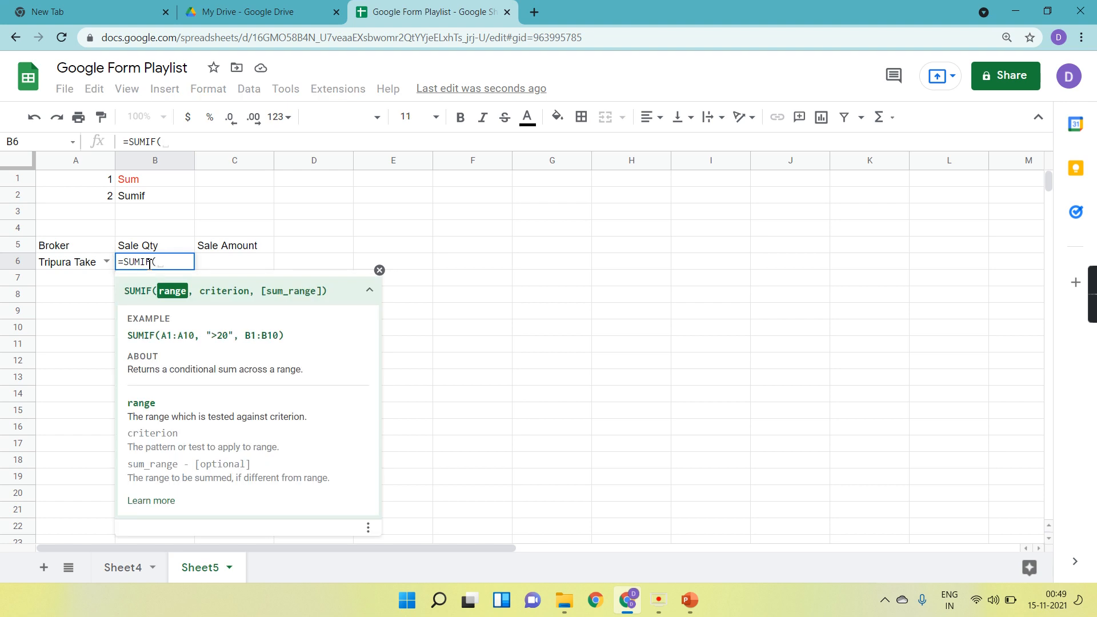
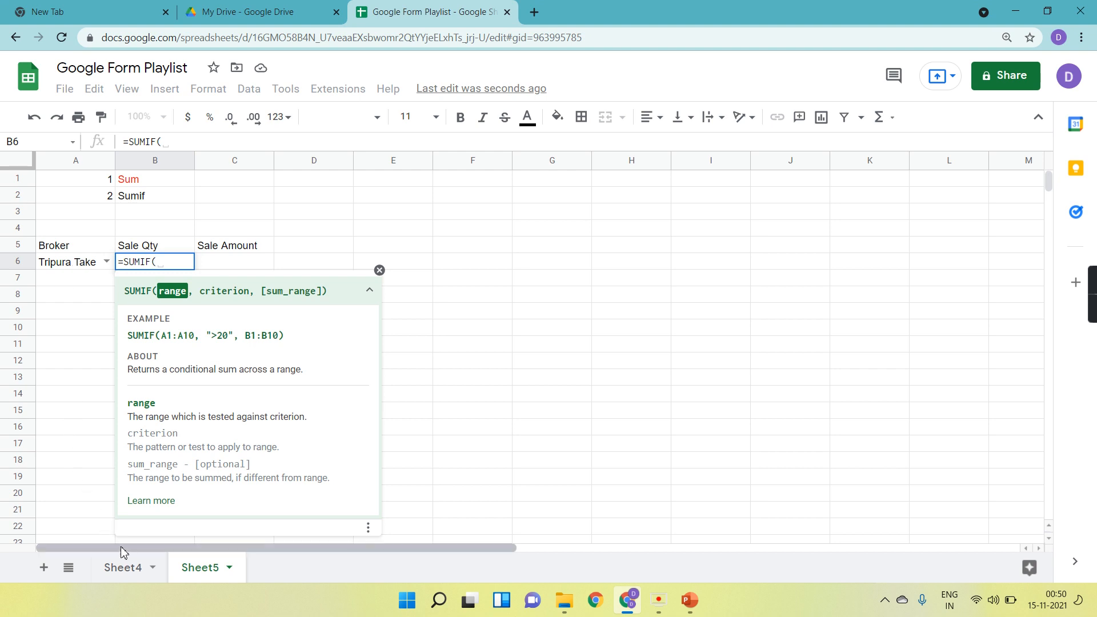
Set the SUMIF range to Sheet4's Broker Name column from B4 down (Sheet4!B4:B).
click(130, 570)
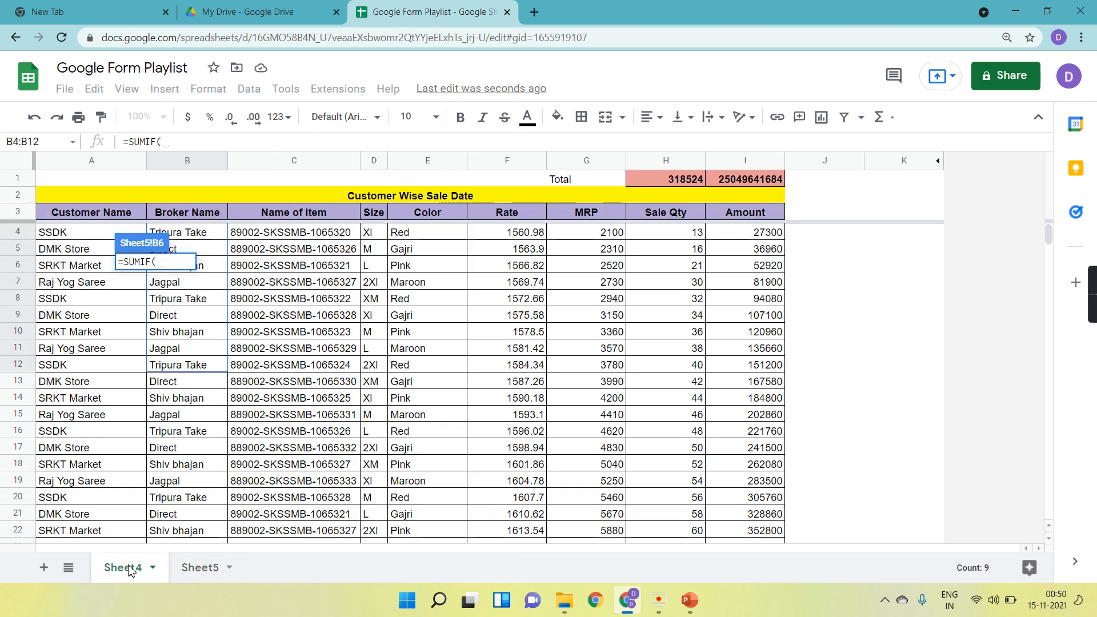
drag(183, 234, 200, 370)
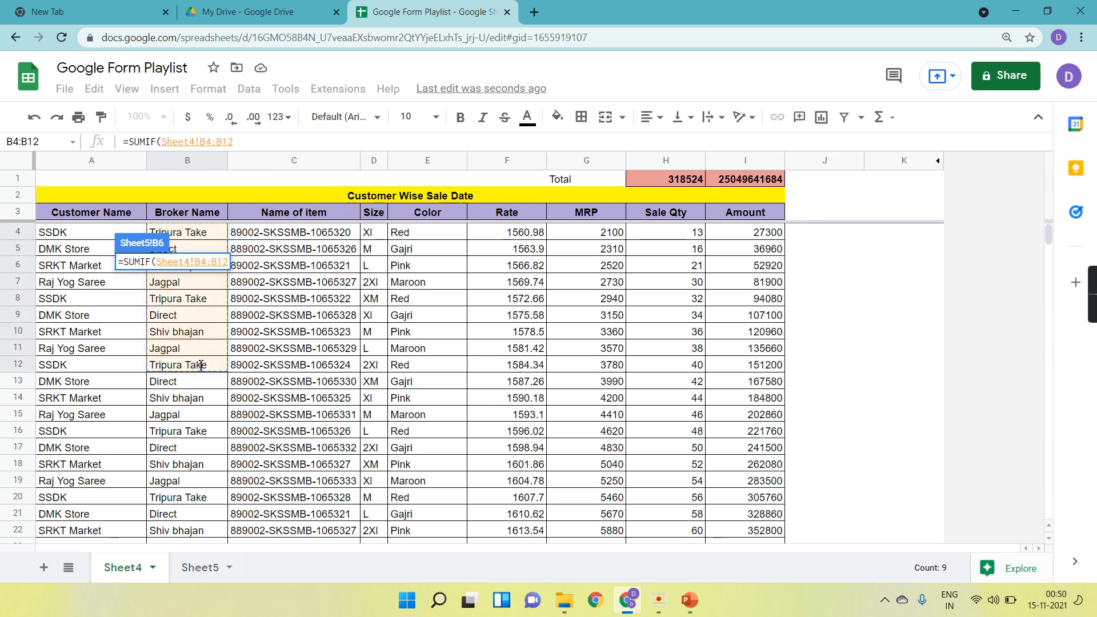
key(BackSpace)
key(BackSpace)
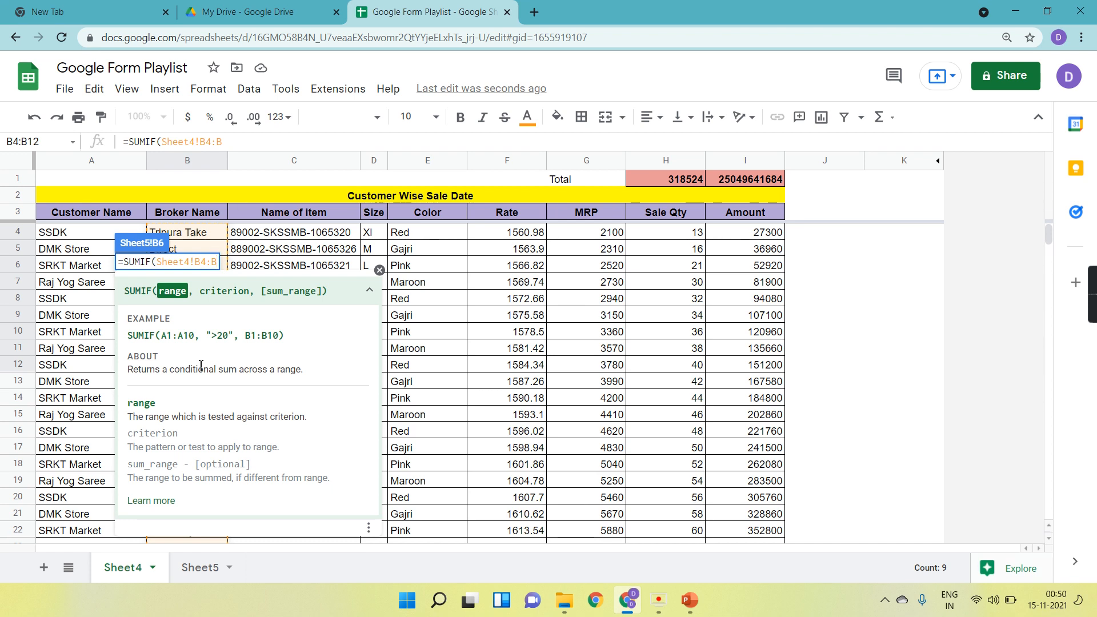
text(,)
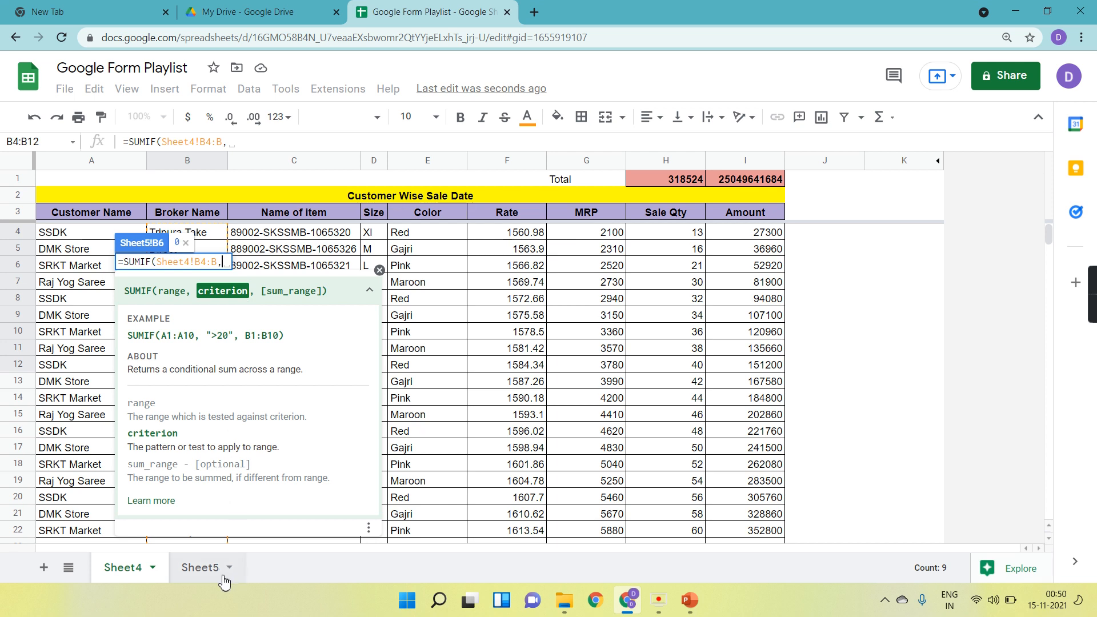
Return to Sheet5 and use the broker in A6 as the SUMIF criterion.
click(200, 567)
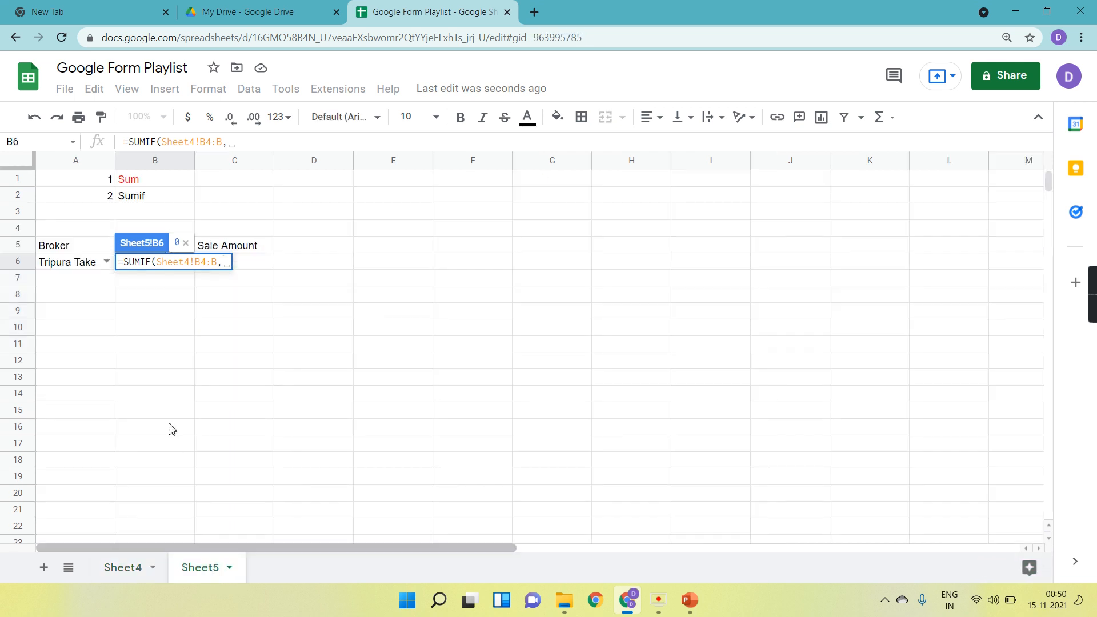
click(83, 269)
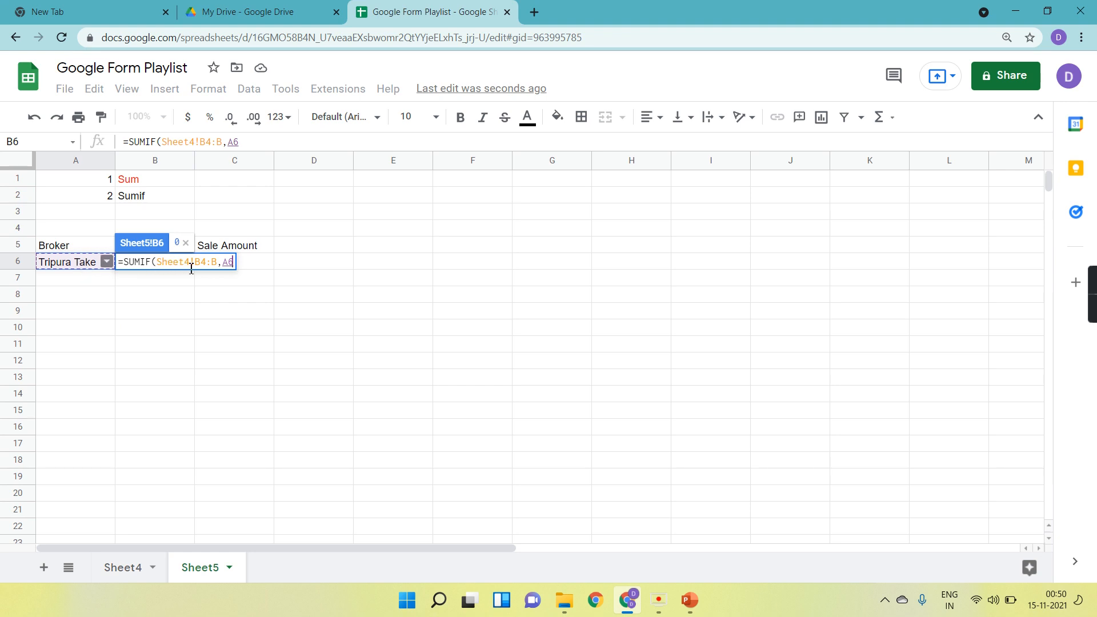
click(132, 569)
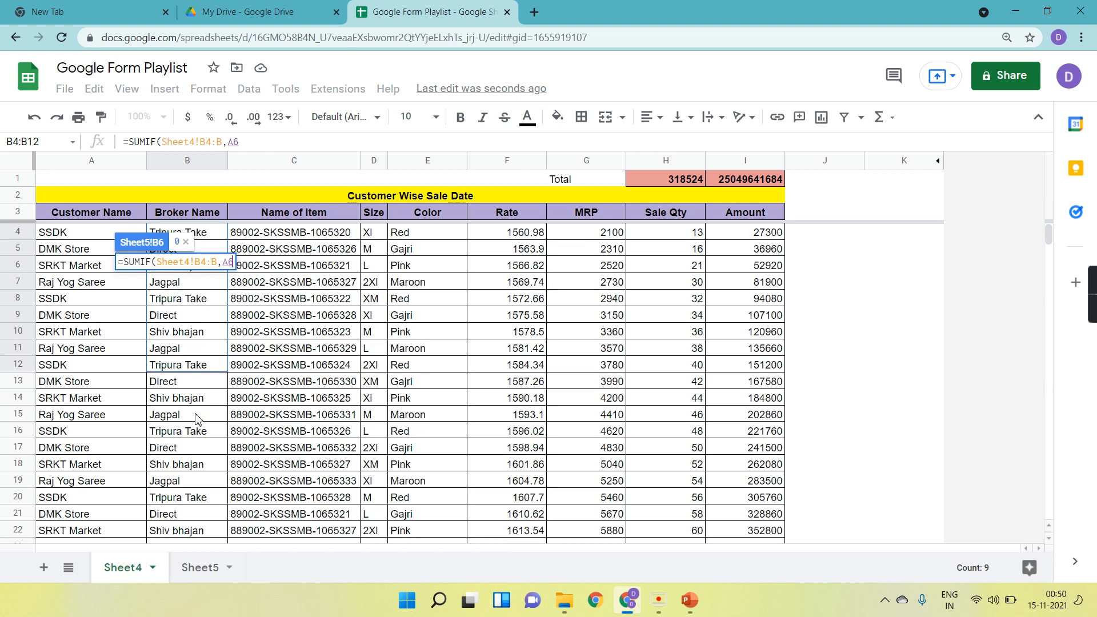
click(197, 568)
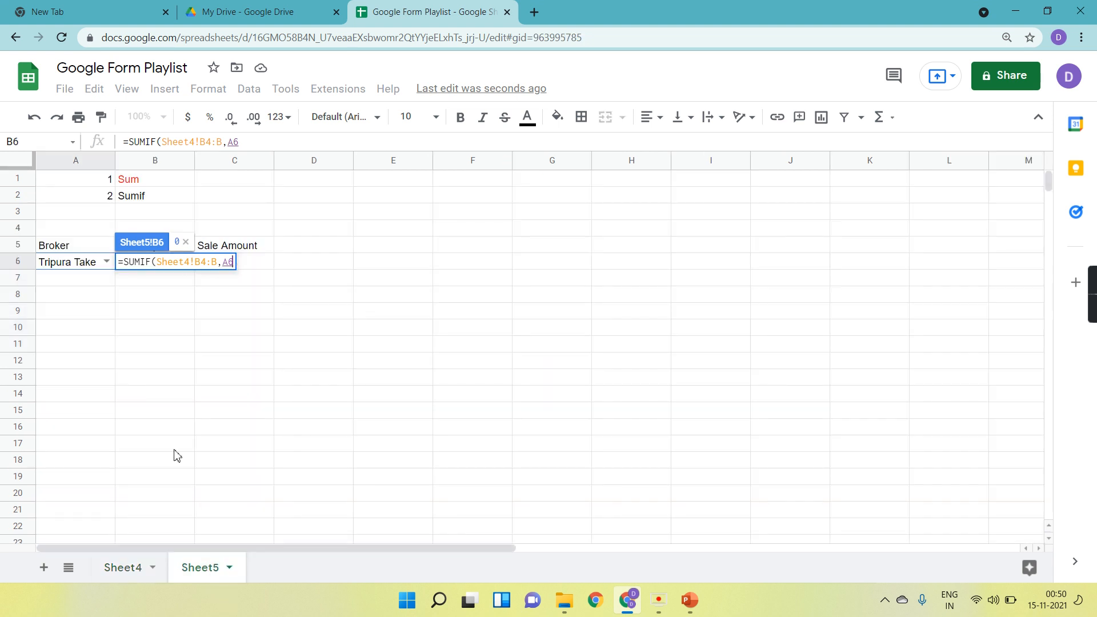
text(,)
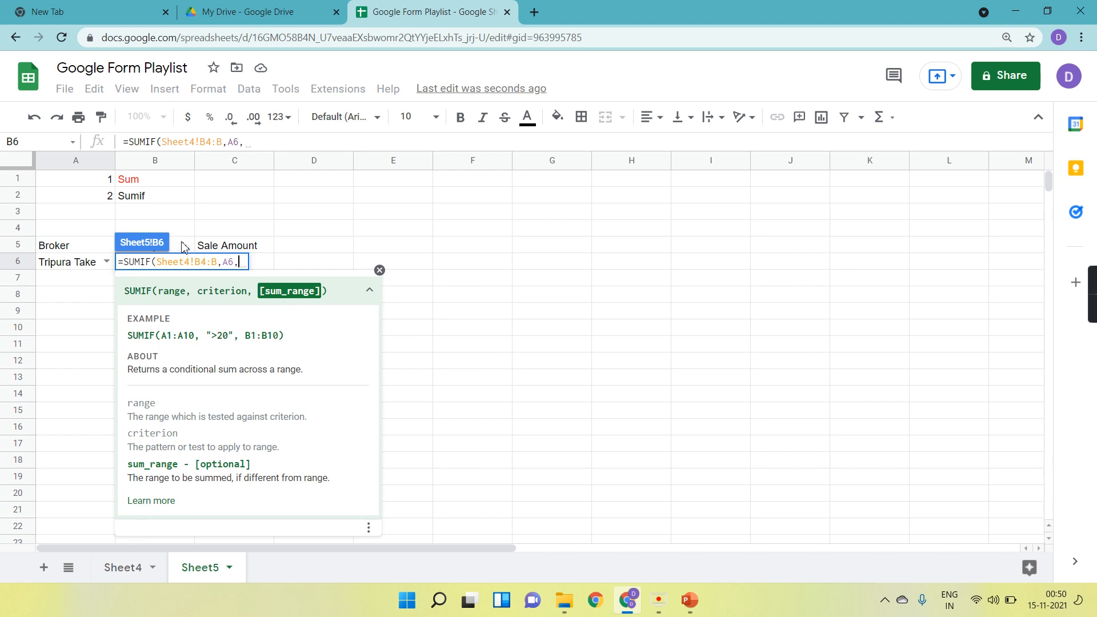
Set the sum range to Sheet4's Sale Qty column H4:H and close the SUMIF formula in B6.
click(126, 568)
drag(660, 233, 667, 277)
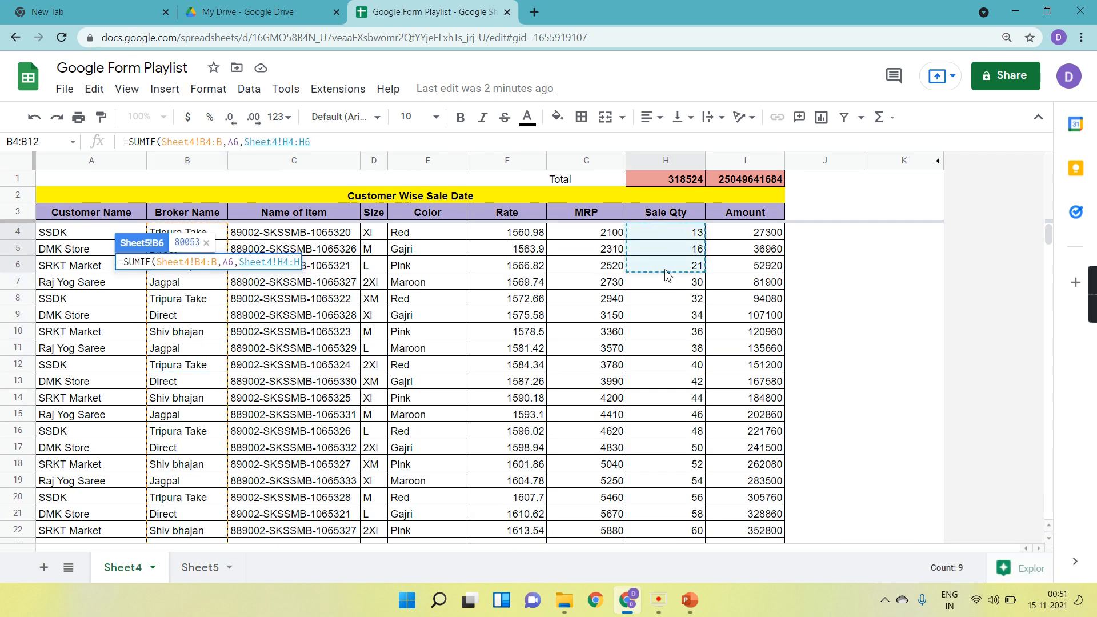
key(BackSpace)
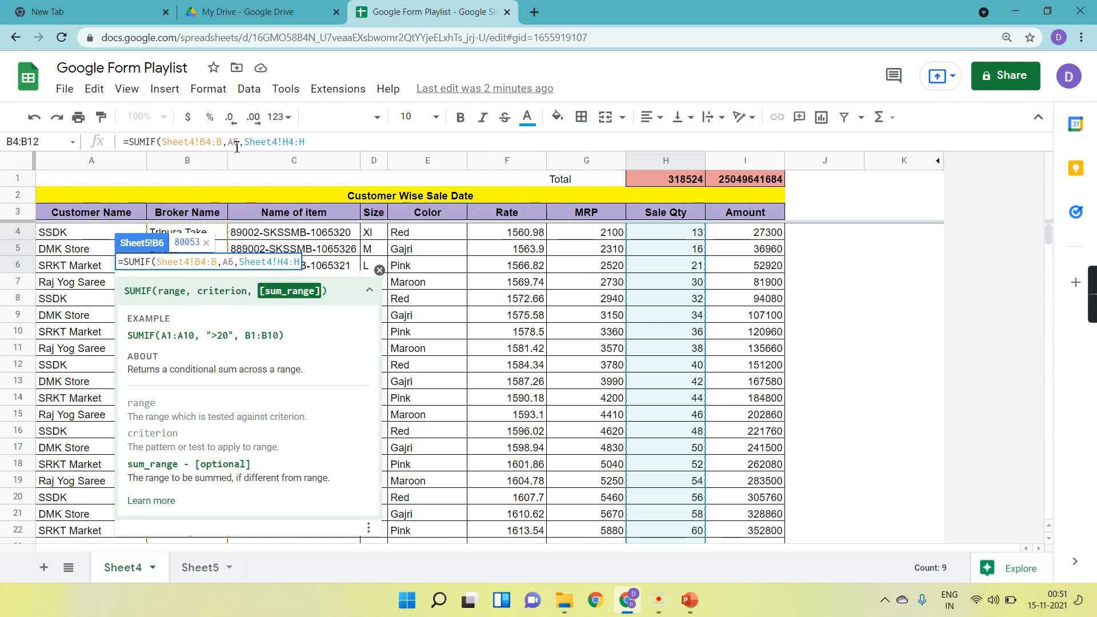
click(318, 141)
text())
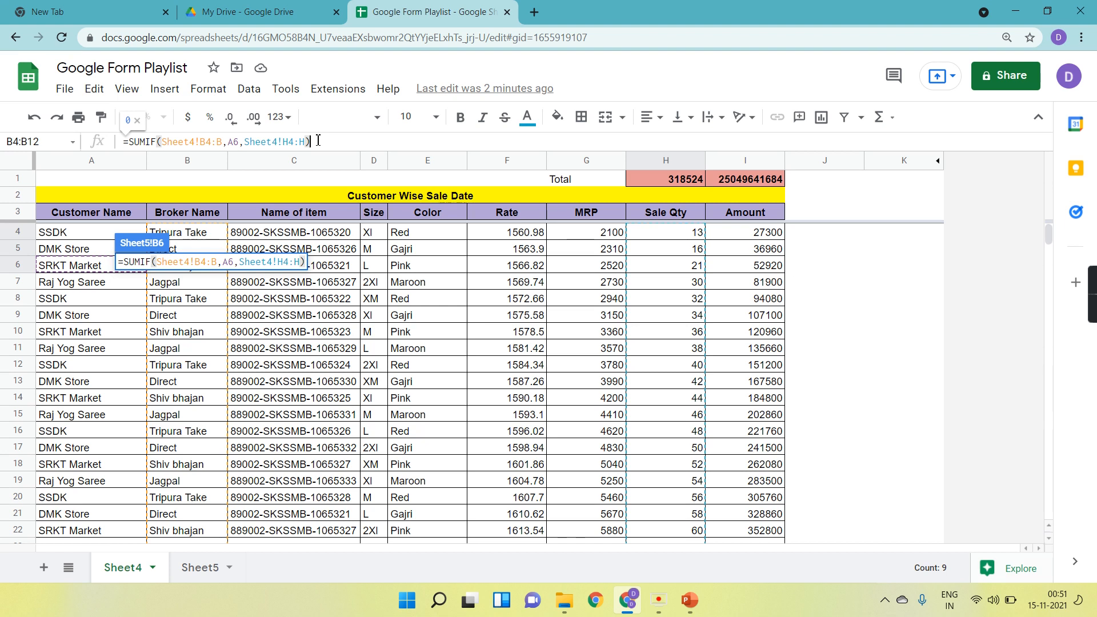
key(Return)
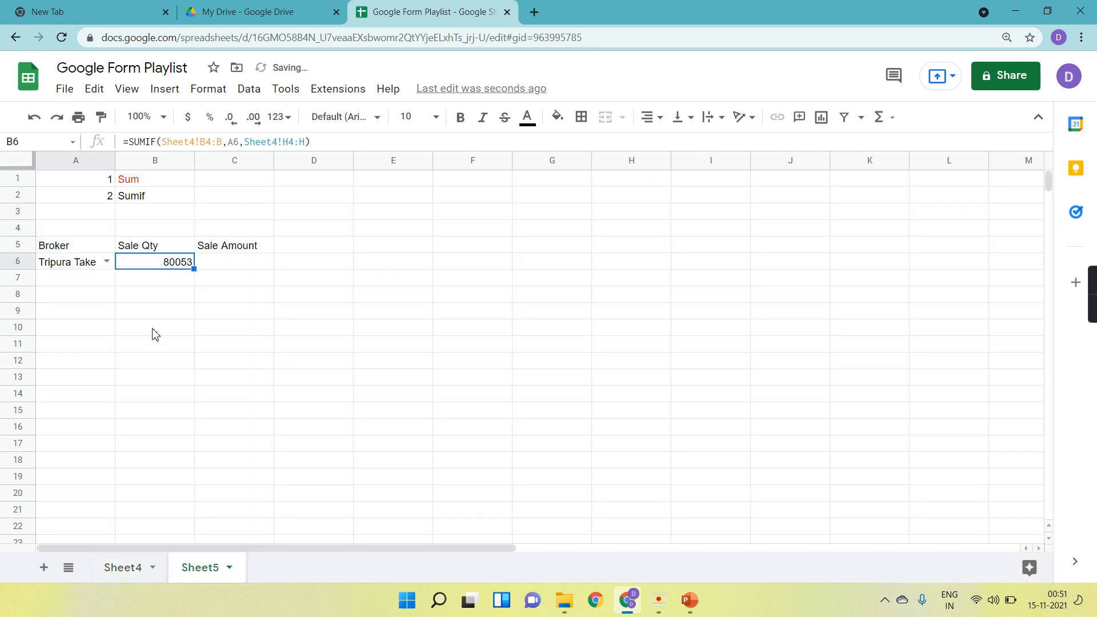
Switch the A6 broker dropdown through Direct, Shiv bhajan and Jagpal, then back to Tripura Take.
click(153, 331)
click(106, 261)
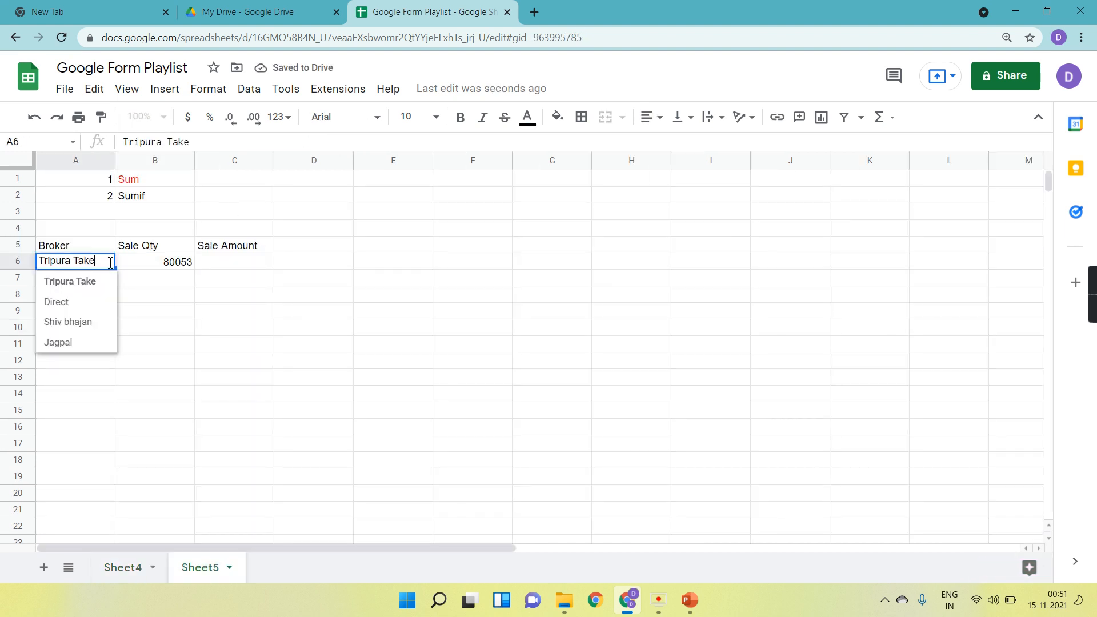
click(85, 302)
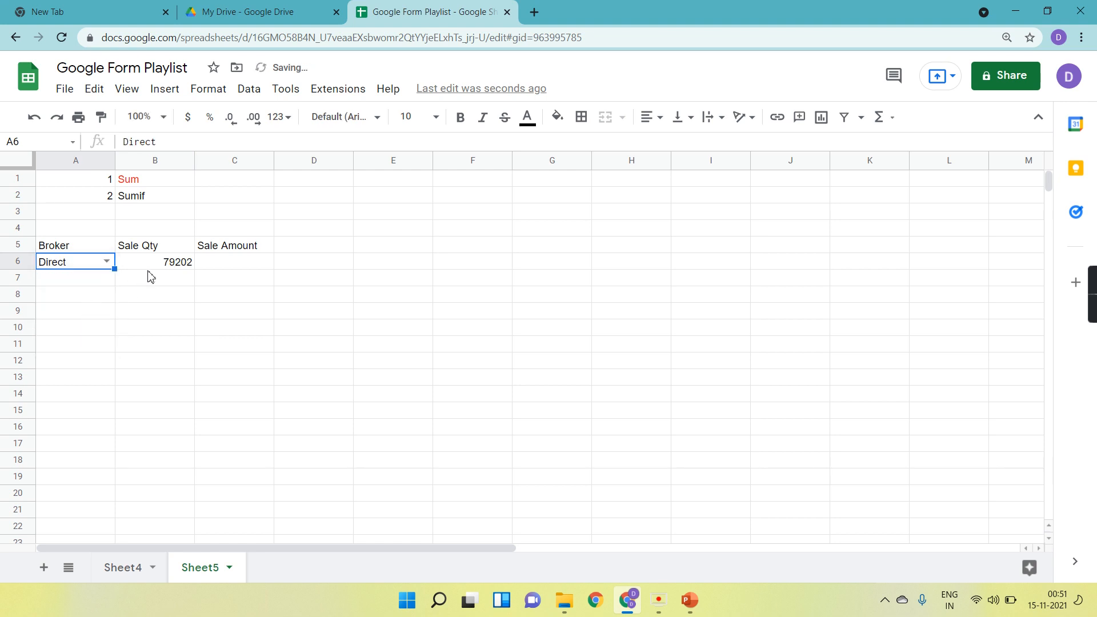
click(166, 269)
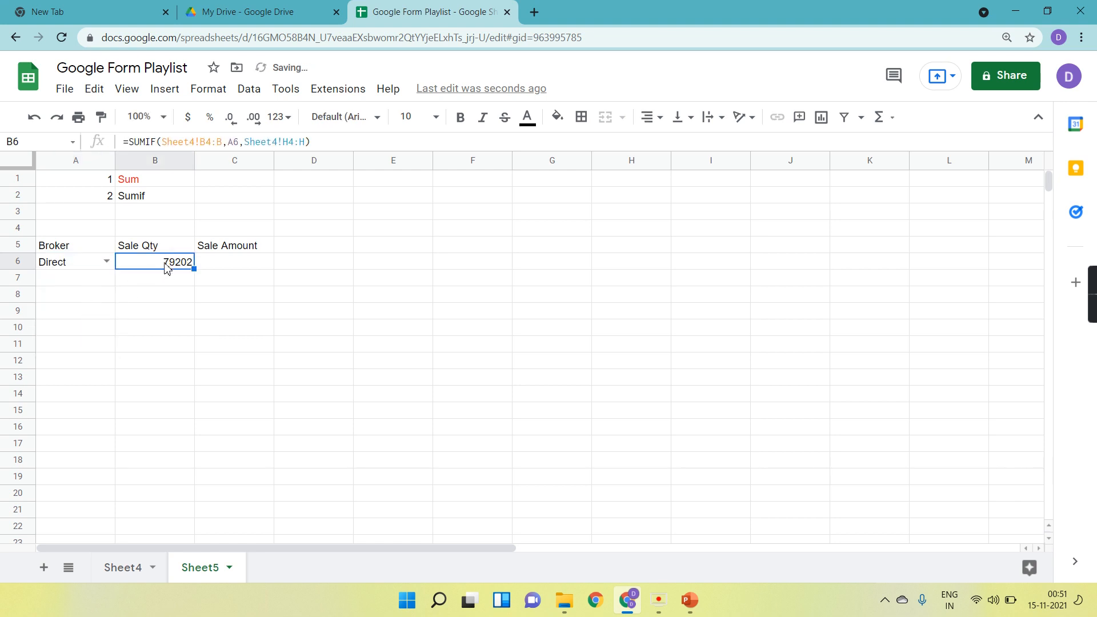
click(106, 261)
click(84, 323)
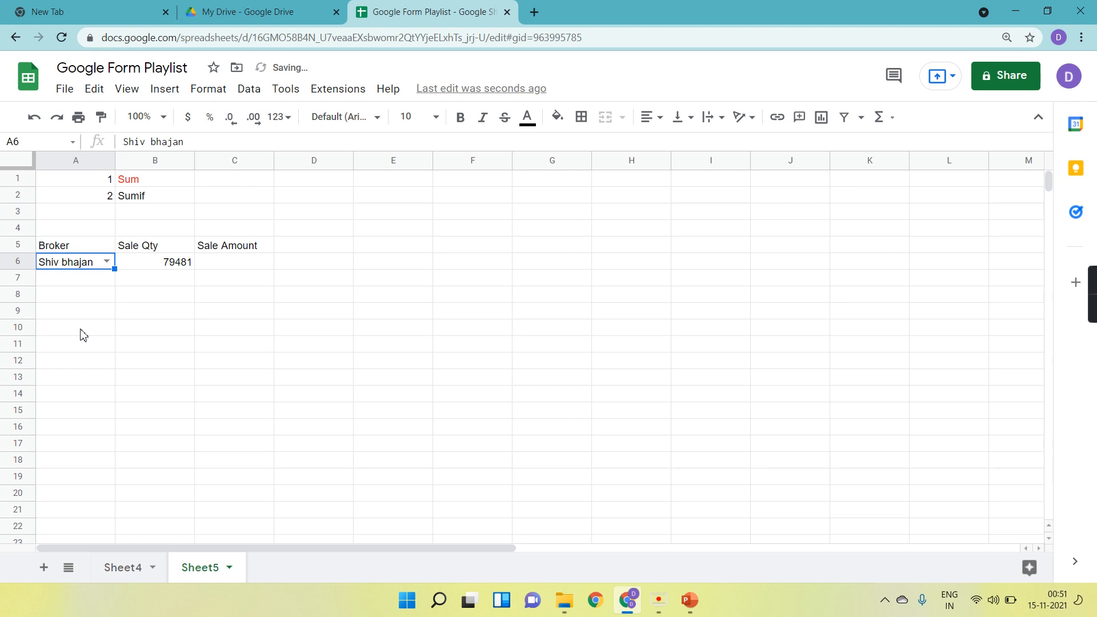
click(107, 262)
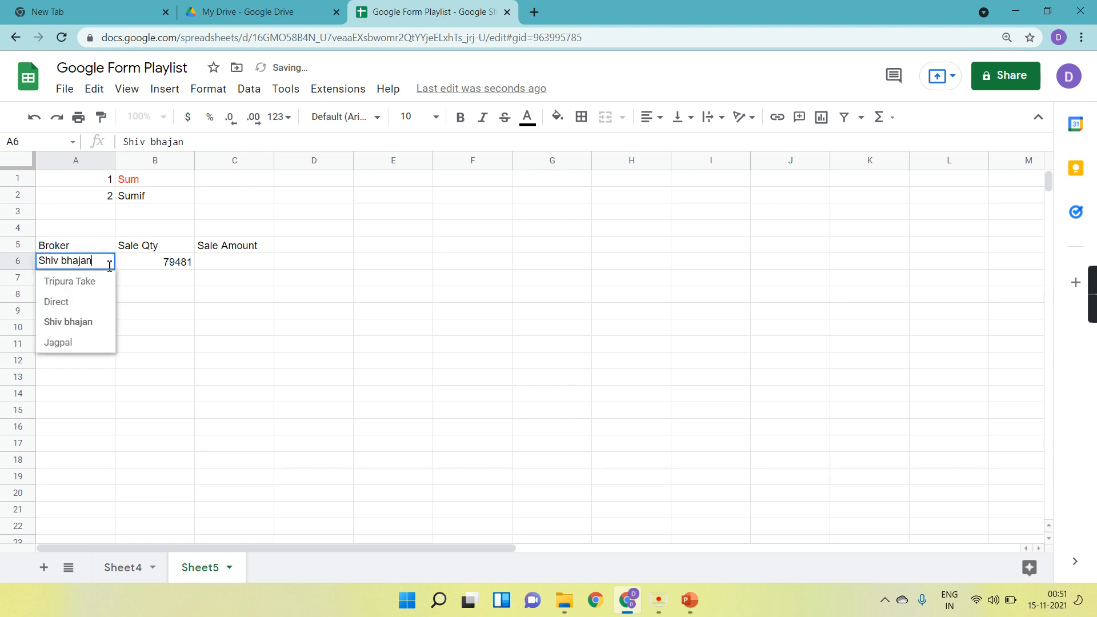
click(58, 342)
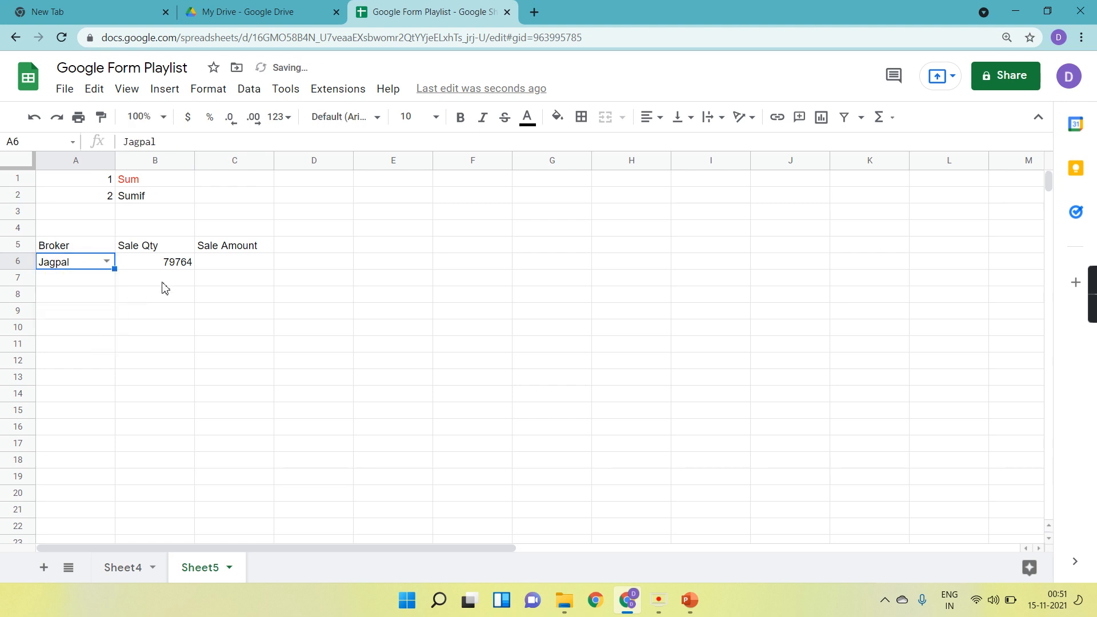
click(106, 261)
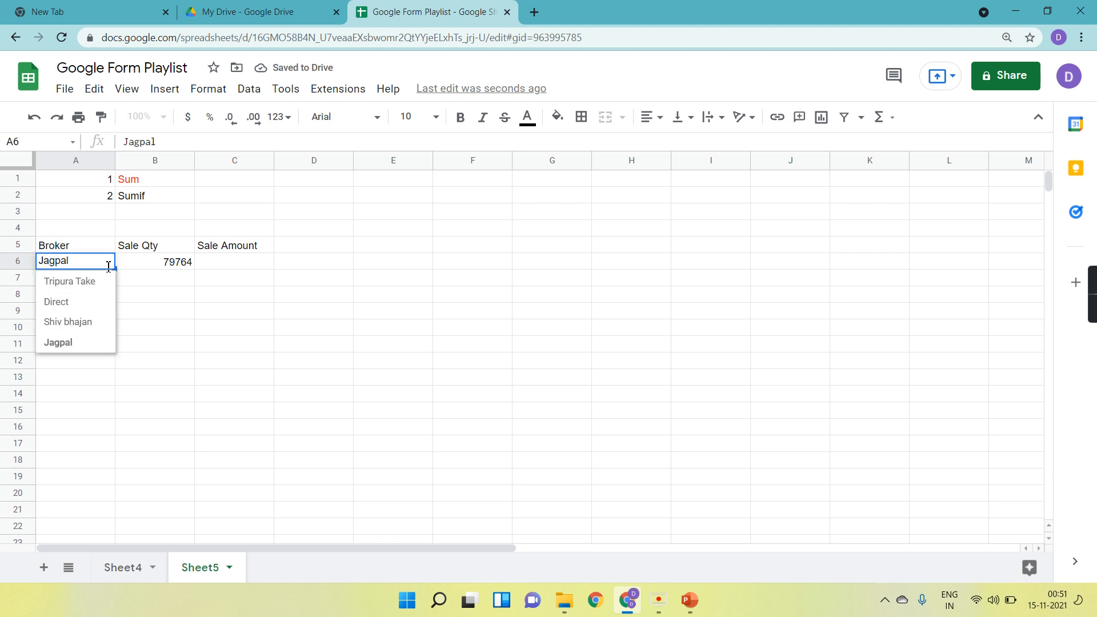
click(70, 281)
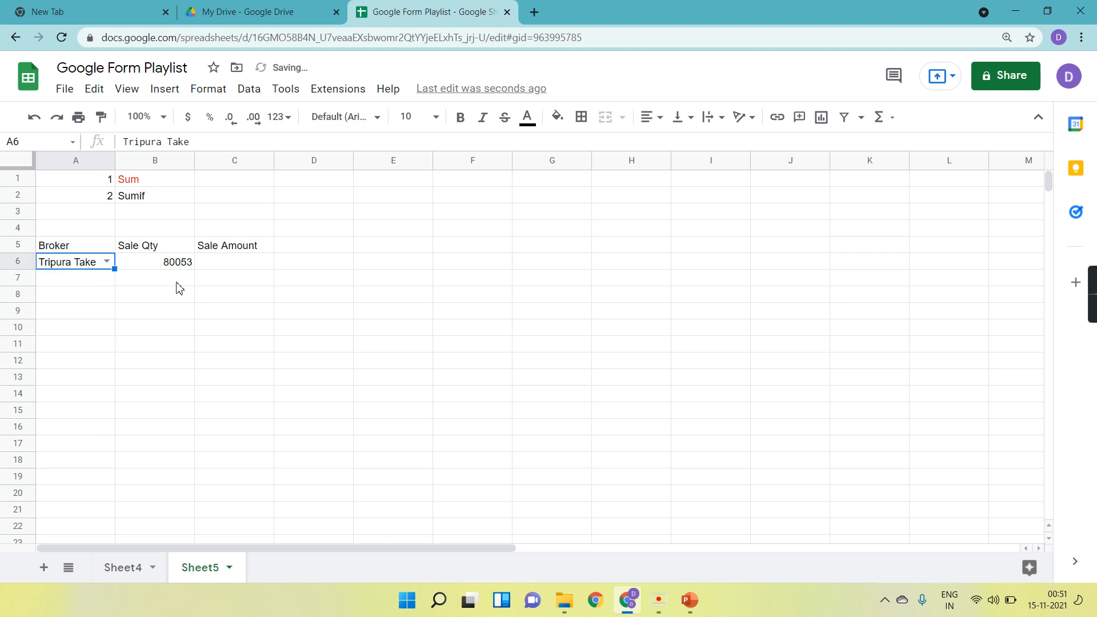
On Sheet4, add a filter to the header row and filter Broker Name to show only Tripura Take.
click(117, 567)
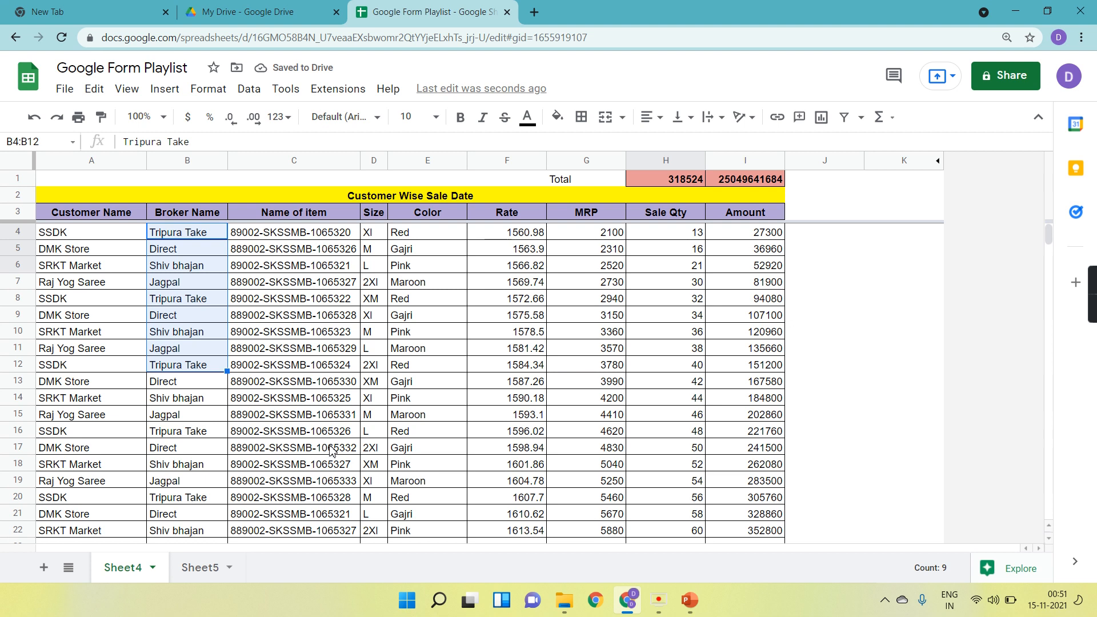
click(351, 317)
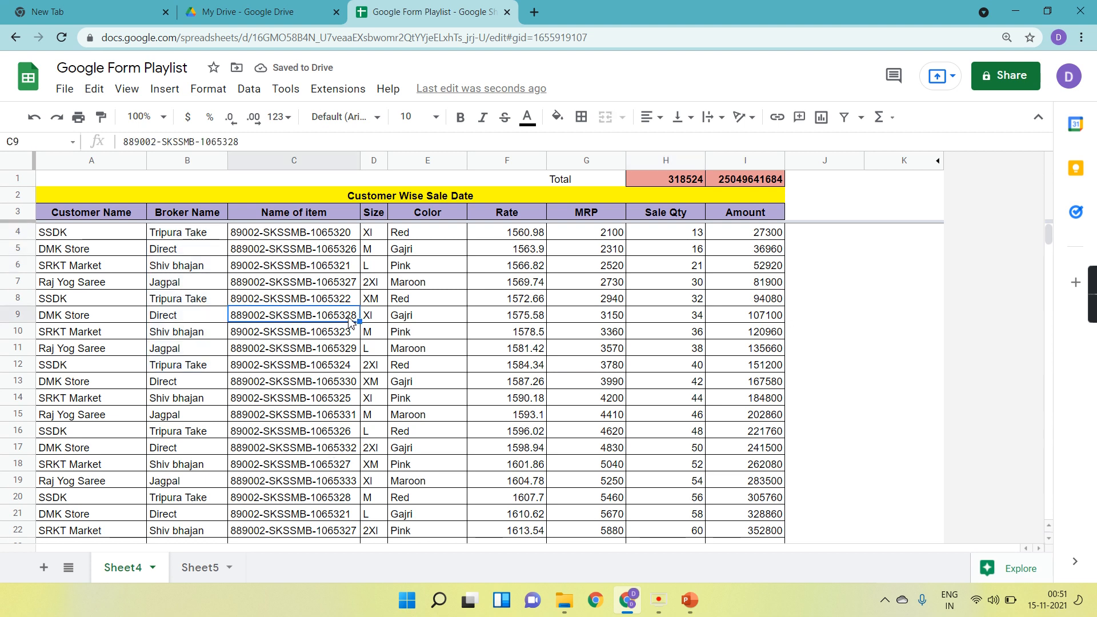
click(26, 212)
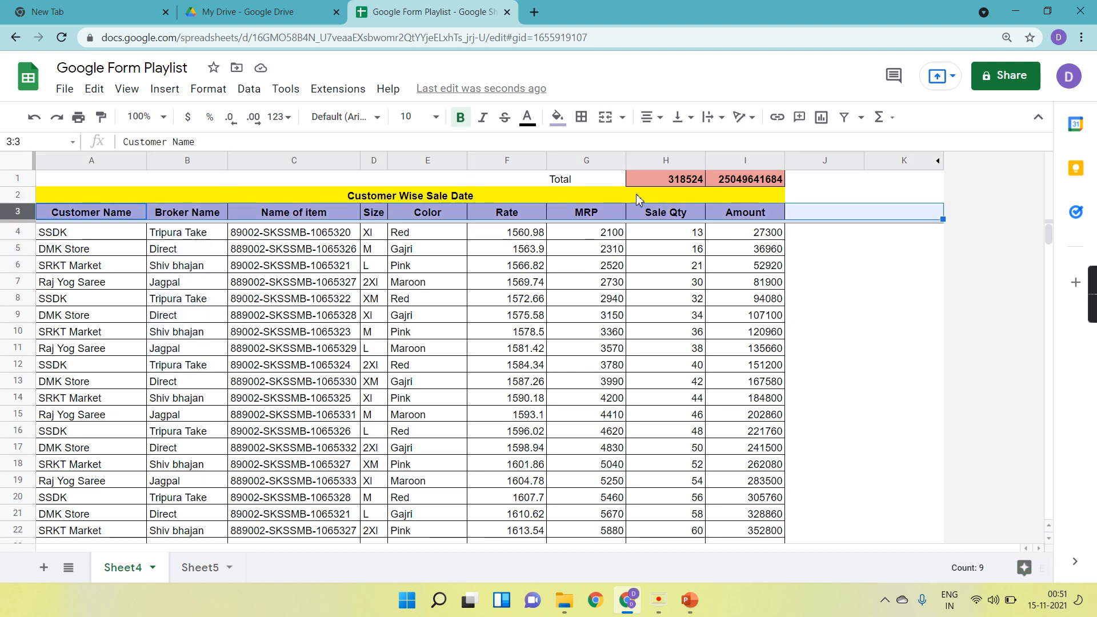
click(843, 117)
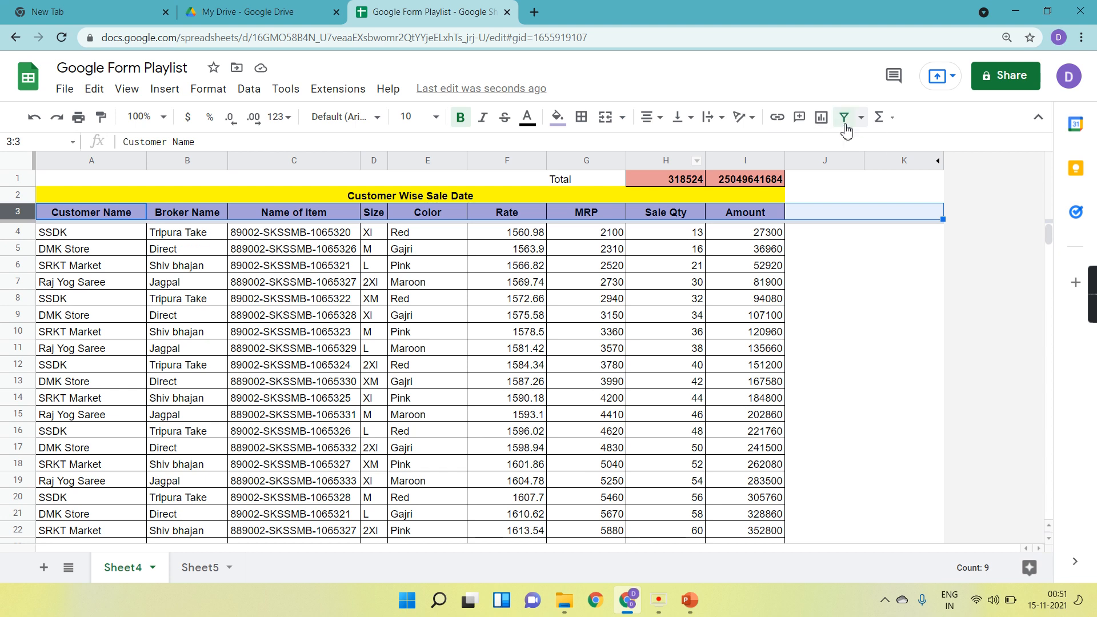
click(219, 213)
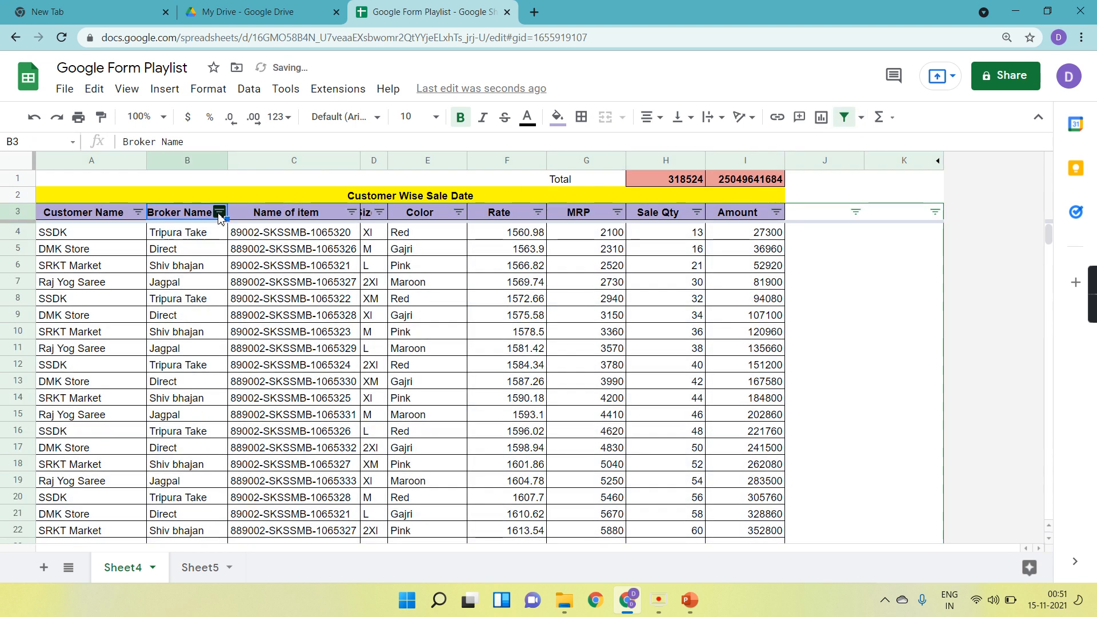
click(219, 212)
click(291, 406)
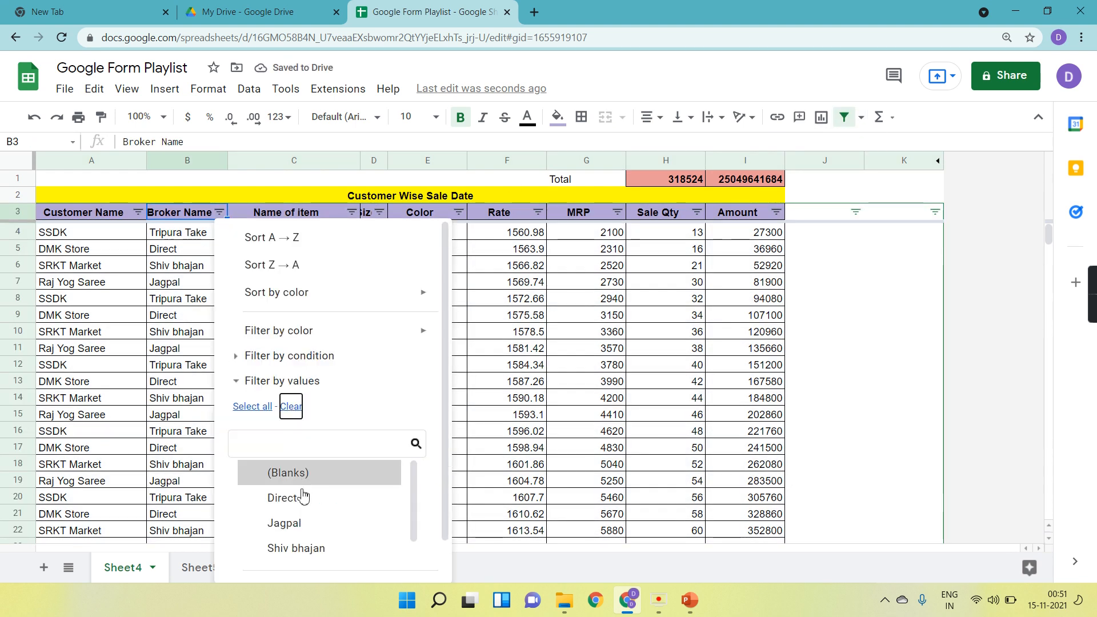
scroll(313, 511, down, 1)
click(311, 549)
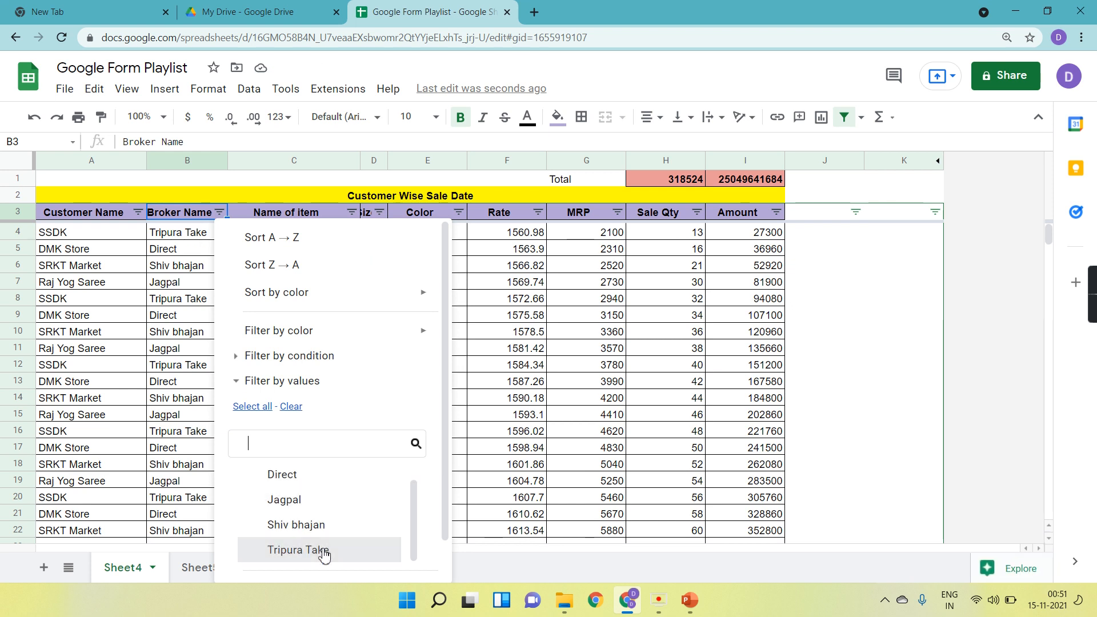
scroll(379, 519, down, 1)
click(397, 557)
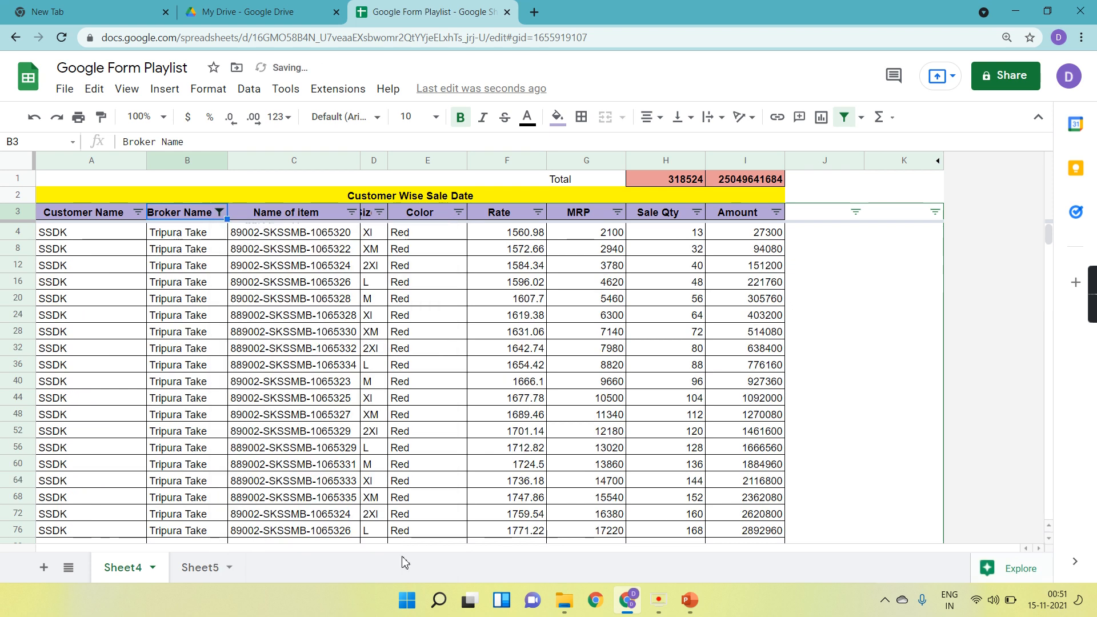
Select the filtered Sale Qty cells from H4 to the last Tripura Take row to check their sum.
click(681, 237)
scroll(681, 237, down, 1)
scroll(681, 238, up, 1)
key(shift+Down)
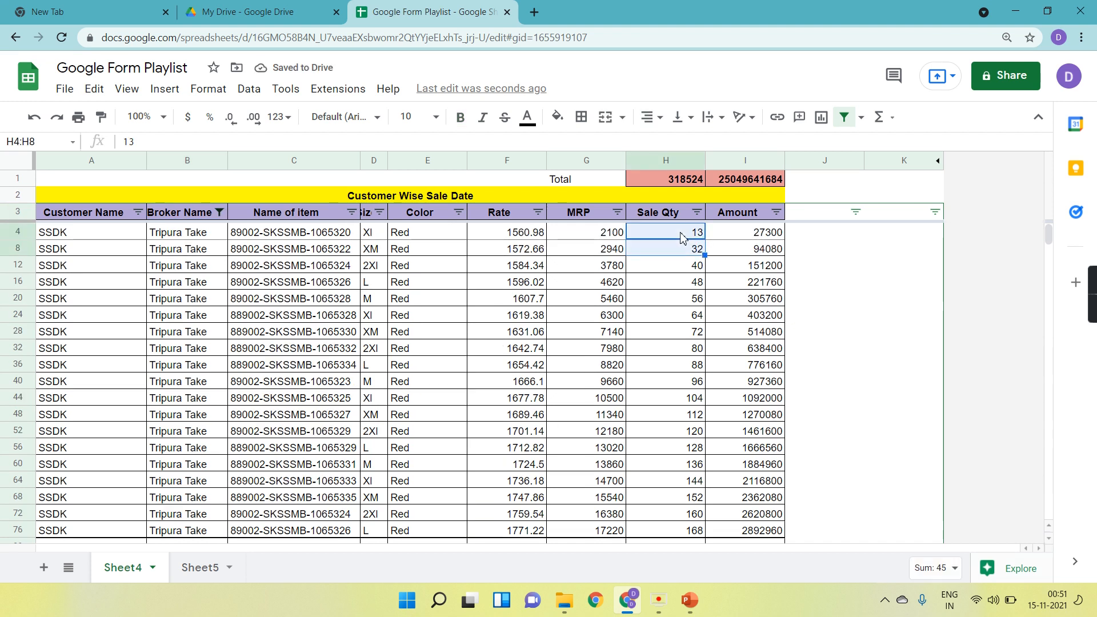
key(shift+Down)
key(shift+Down)
key(shift+Down)
key(shift+Down)
key(shift+Down)
key(shift+Down)
key(shift+Down)
key(shift+Down)
key(shift+Down)
key(shift+Down)
key(shift+Down)
key(shift+Down)
key(shift+Down)
key(shift+Down)
key(shift+Down)
key(shift+Down)
key(shift+Down)
key(shift+Down)
key(shift+Down)
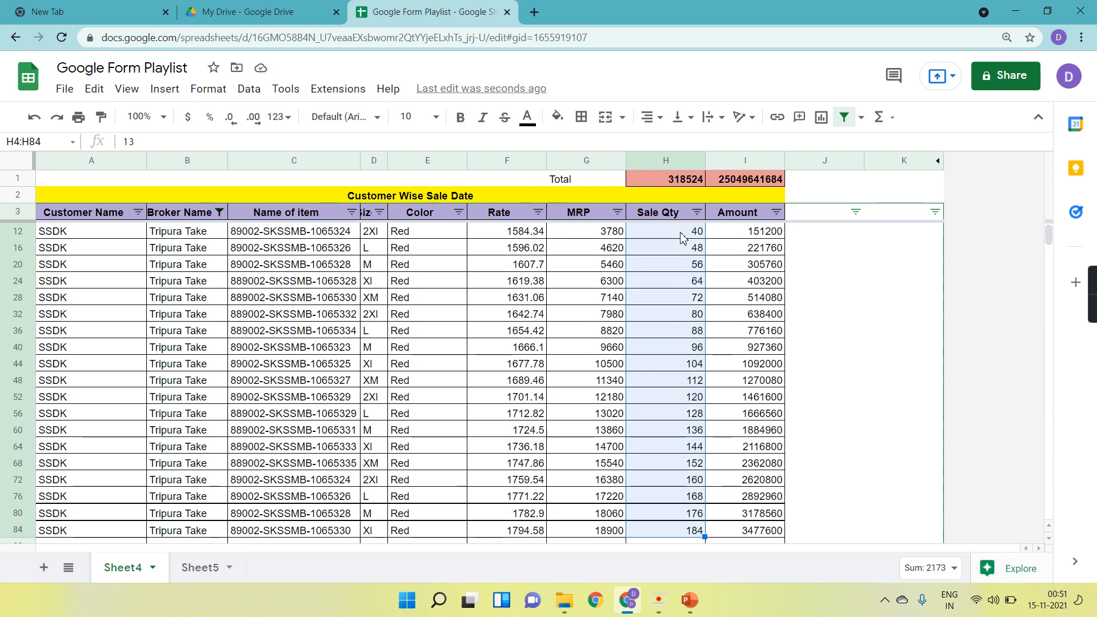
key(shift+Down)
key(shift+Down)
key(shift+Down)
key(shift+Down)
key(shift+Down)
key(shift+Down)
key(shift+Down)
key(shift+Down)
key(shift+Down)
key(shift+Down)
key(shift+Down)
key(shift+Down)
key(shift+Down)
key(shift+Down)
key(shift+Down)
key(shift+Down)
key(shift+Down)
key(shift+Down)
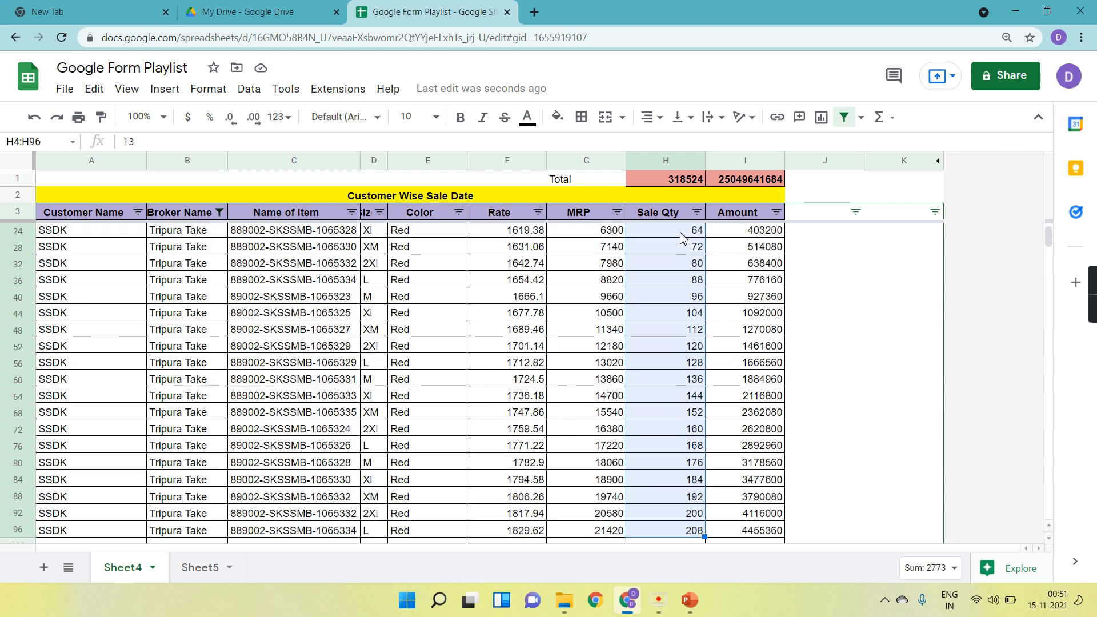
key(shift+Down)
key(shift+Down)
key(shift+Down)
key(shift+Down)
key(shift+Down)
key(shift+Down)
key(shift+Down)
key(shift+Down)
key(shift+Down)
key(shift+Down)
key(shift+Down)
key(shift+Down)
key(shift+Down)
key(shift+Down)
key(shift+Down)
key(shift+Down)
key(shift+Down)
key(shift+Down)
key(shift+Down)
key(shift+Down)
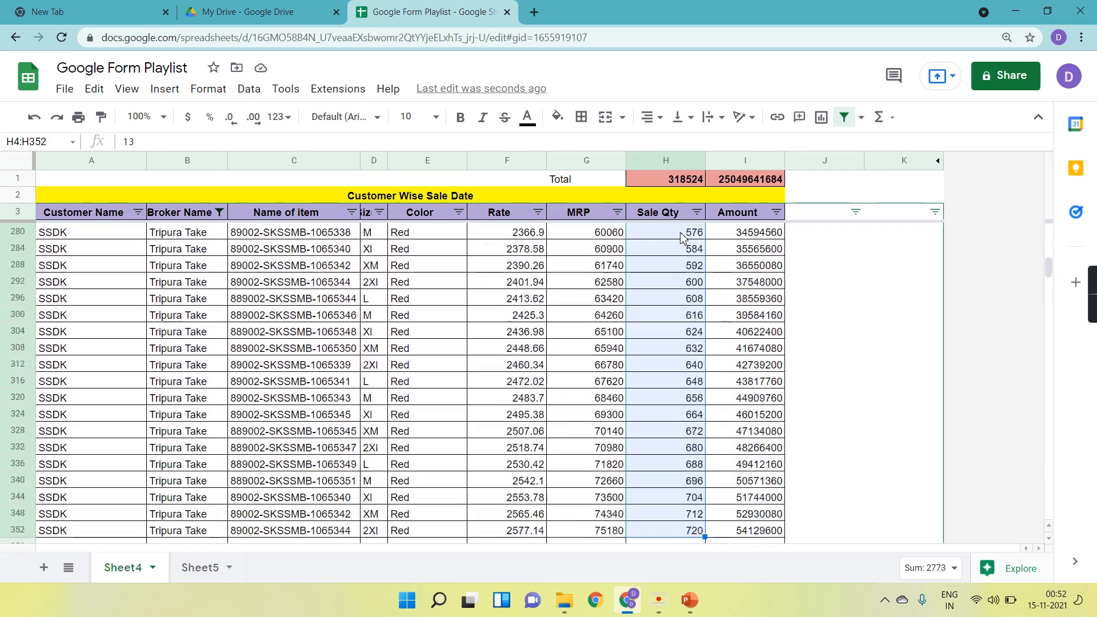
key(shift+Down)
key(shift+Down)
key(shift+Down)
key(shift+Down)
key(shift+Down)
key(shift+Down)
key(shift+Down)
key(shift+Down)
key(shift+Down)
key(shift+Down)
key(shift+Down)
key(shift+Down)
key(shift+Down)
key(shift+Down)
key(shift+Down)
key(shift+Down)
key(shift+Down)
key(shift+Down)
key(shift+Down)
key(shift+Down)
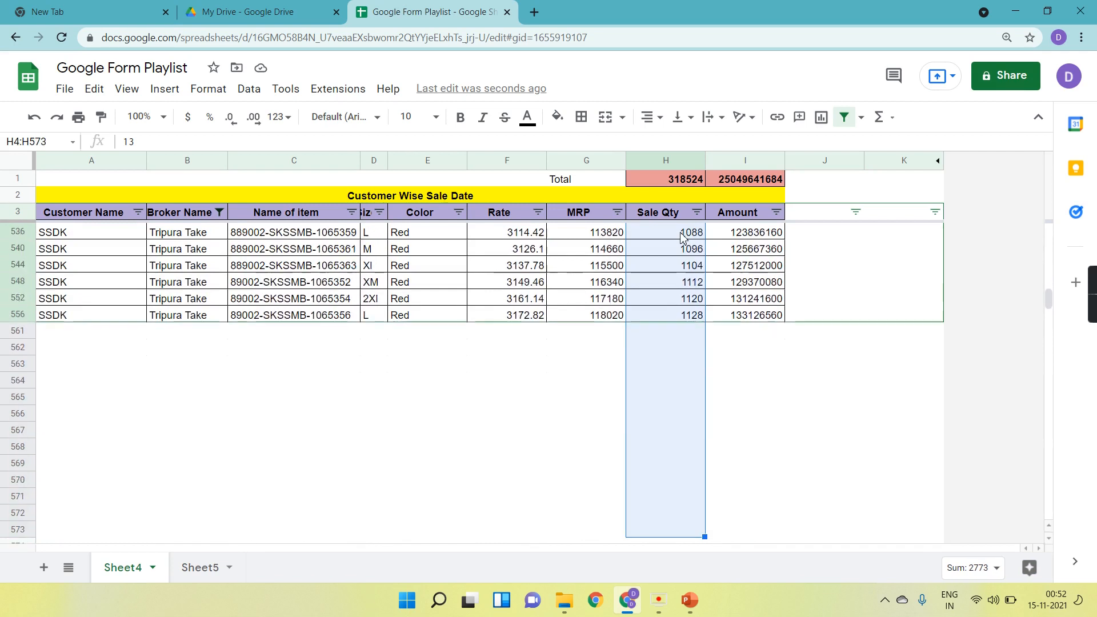
key(shift+Up)
key(shift+Up)
key(shift+Up)
key(shift+Up)
key(shift+Up)
key(shift+Up)
key(shift+Up)
key(shift+Up)
key(shift+Up)
key(shift+Up)
key(shift+Up)
key(shift+Up)
key(shift+Up)
key(shift+Up)
key(shift+Up)
key(shift+Up)
key(shift+Up)
key(shift+Up)
key(shift+Up)
key(shift+Up)
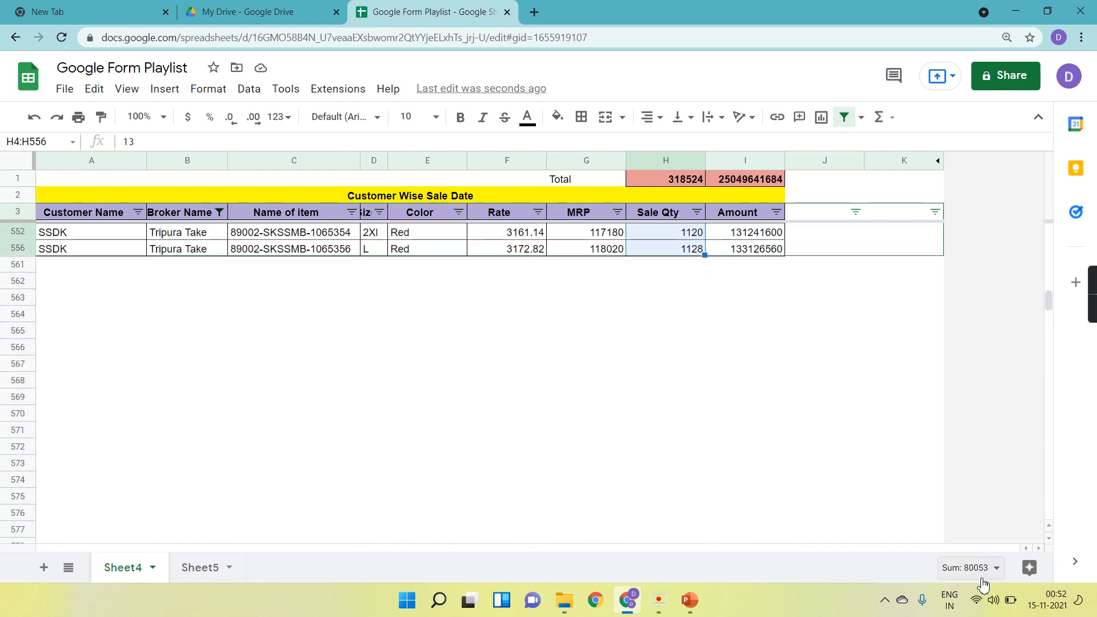
Return to Sheet5 and set the A6 broker dropdown to Direct.
click(187, 578)
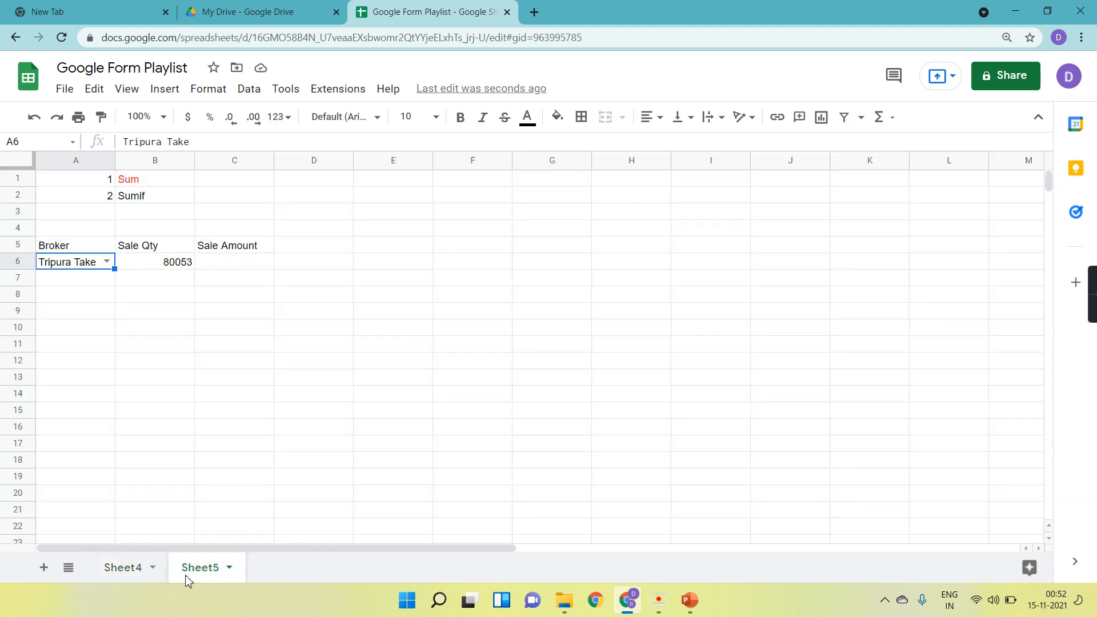
click(185, 267)
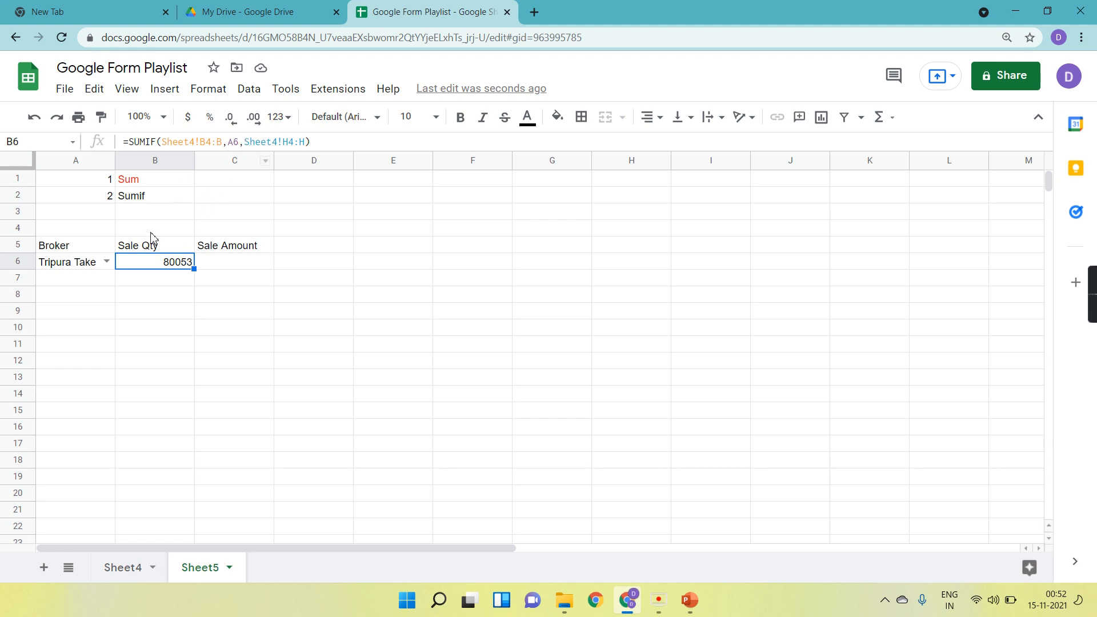
click(106, 261)
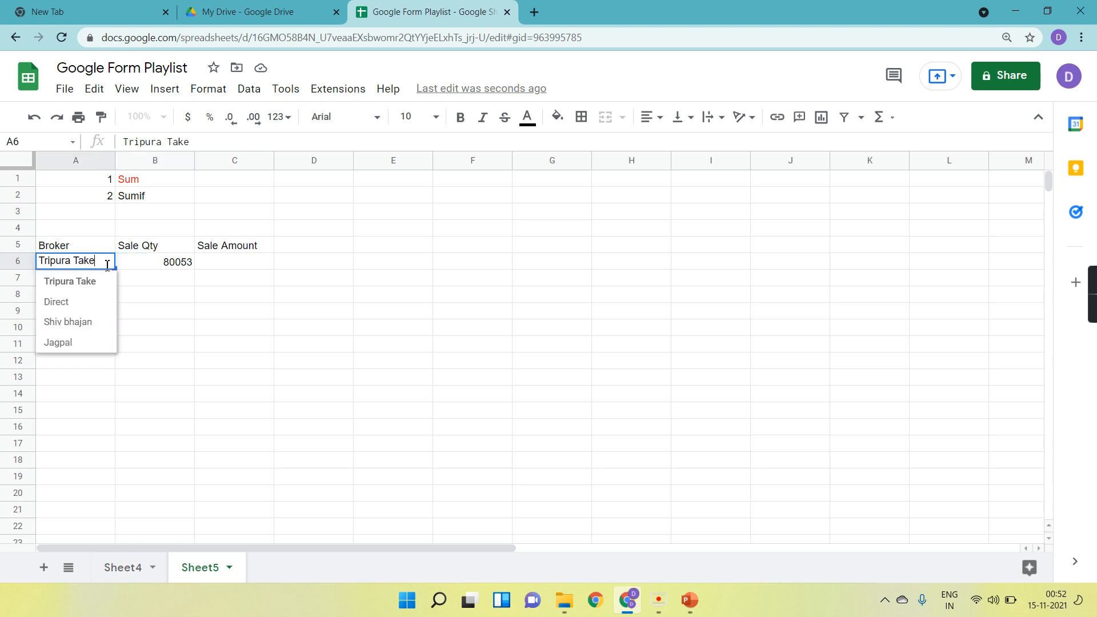
click(84, 309)
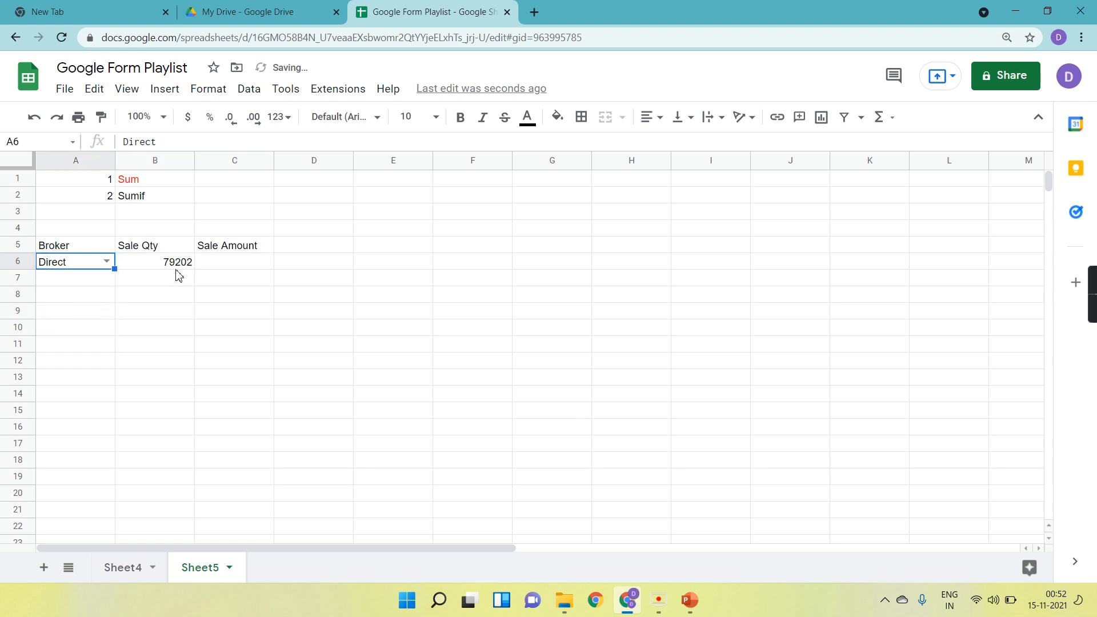
click(213, 266)
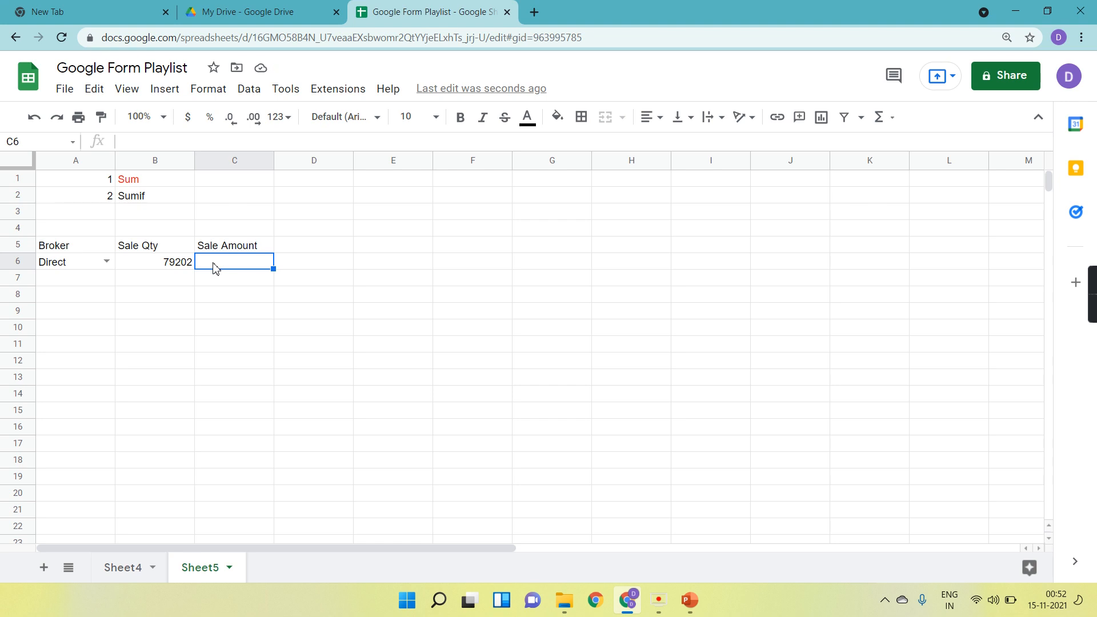
text(=)
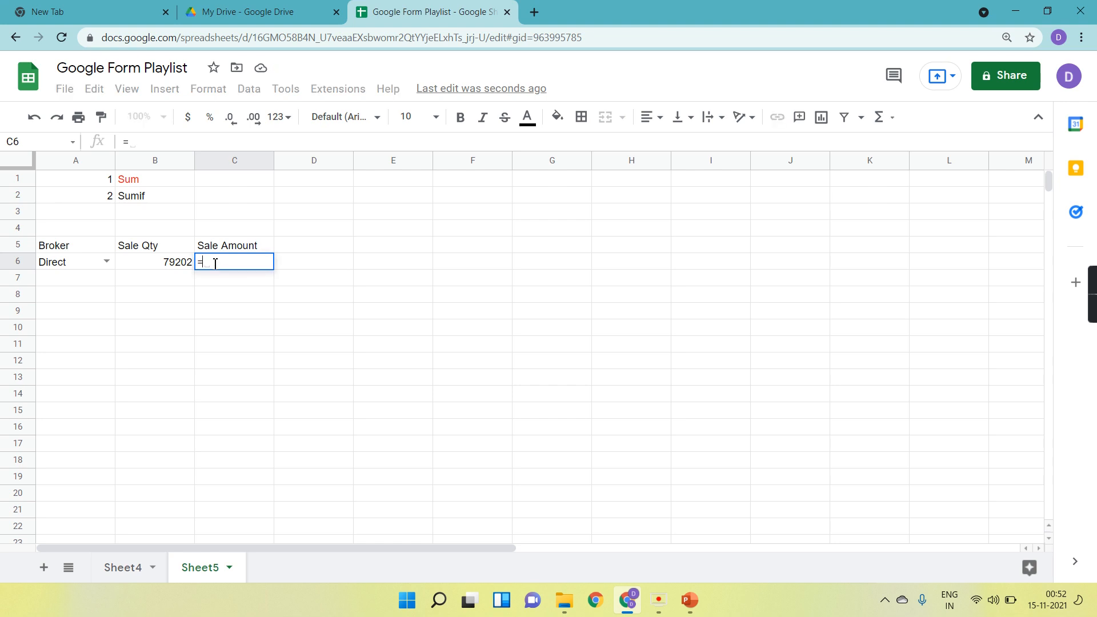
text(sumi)
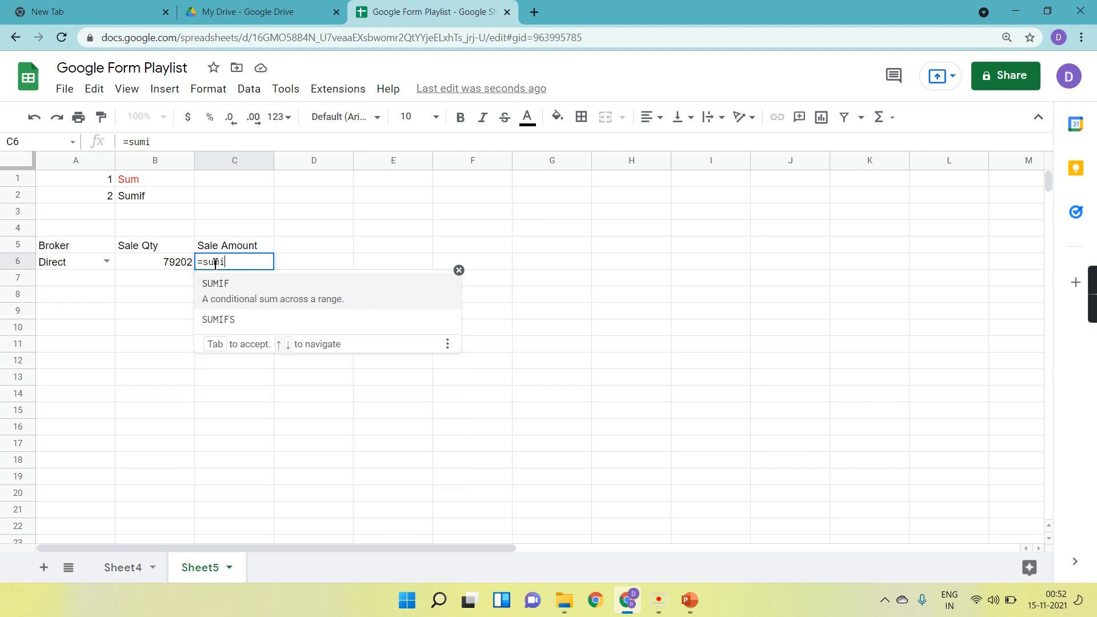
key(BackSpace)
key(BackSpace)
key(BackSpace)
key(BackSpace)
key(BackSpace)
key(Return)
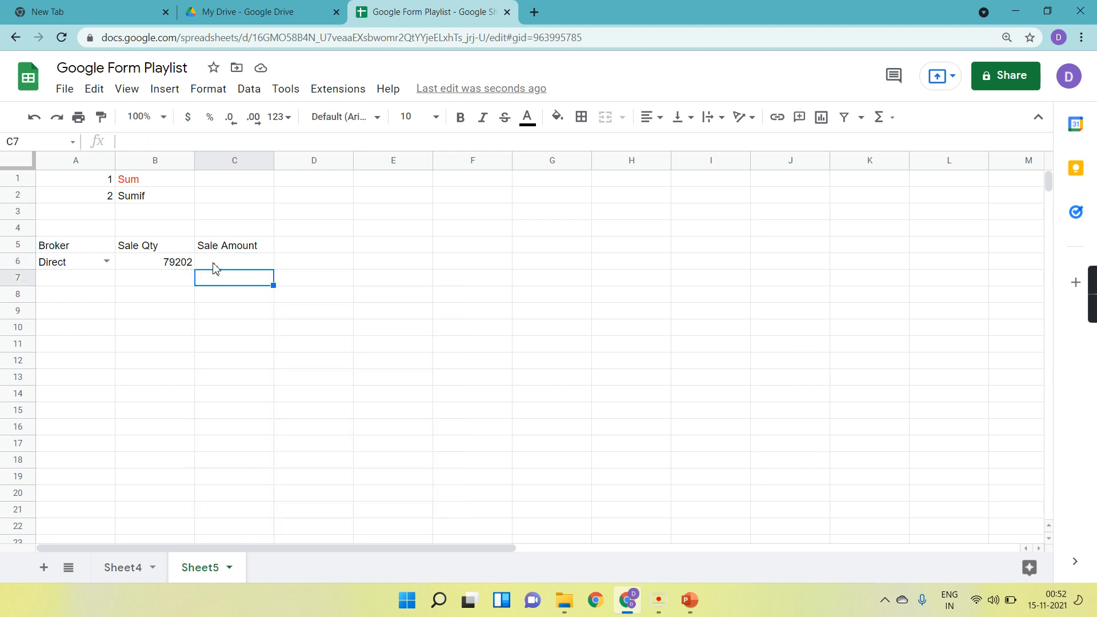
On Sheet4, remove the filter from the data table.
click(126, 568)
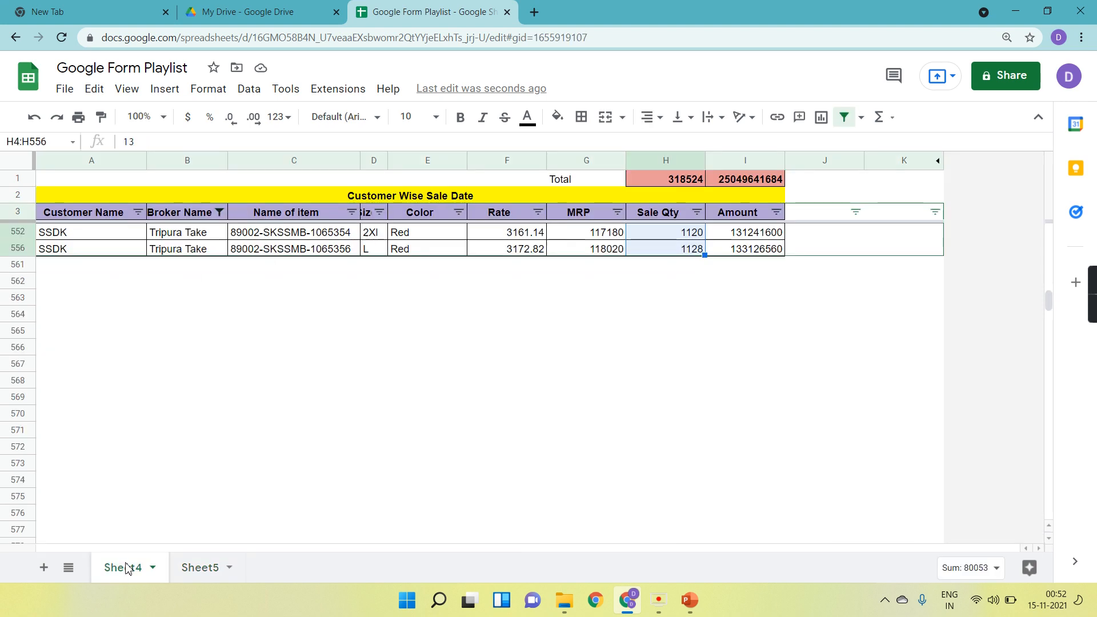
click(844, 117)
scroll(802, 274, up, 20)
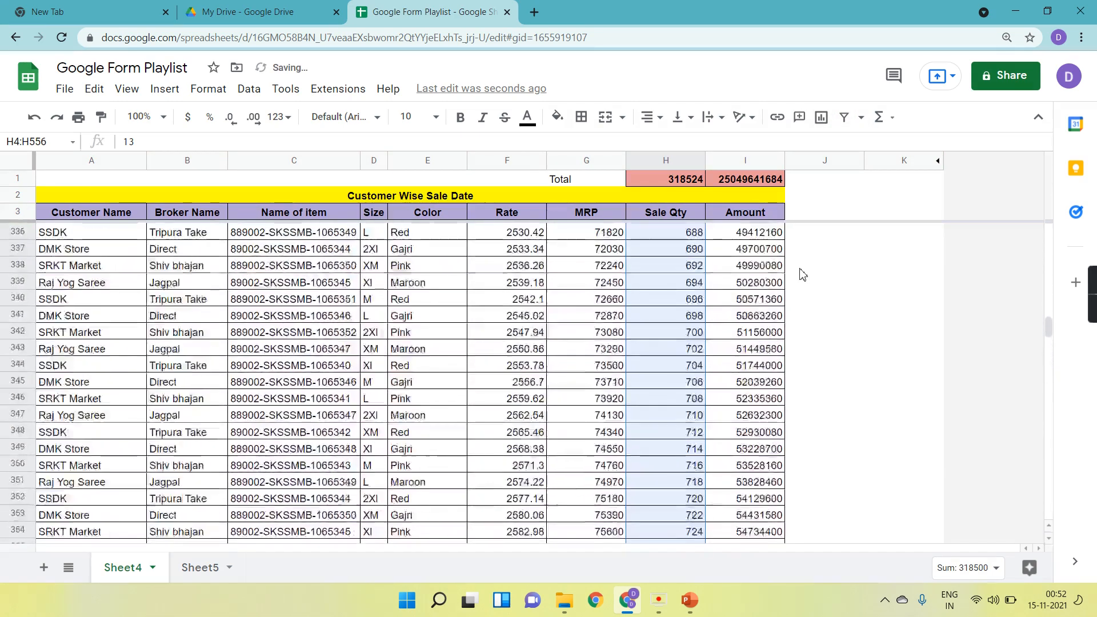
scroll(848, 301, up, 20)
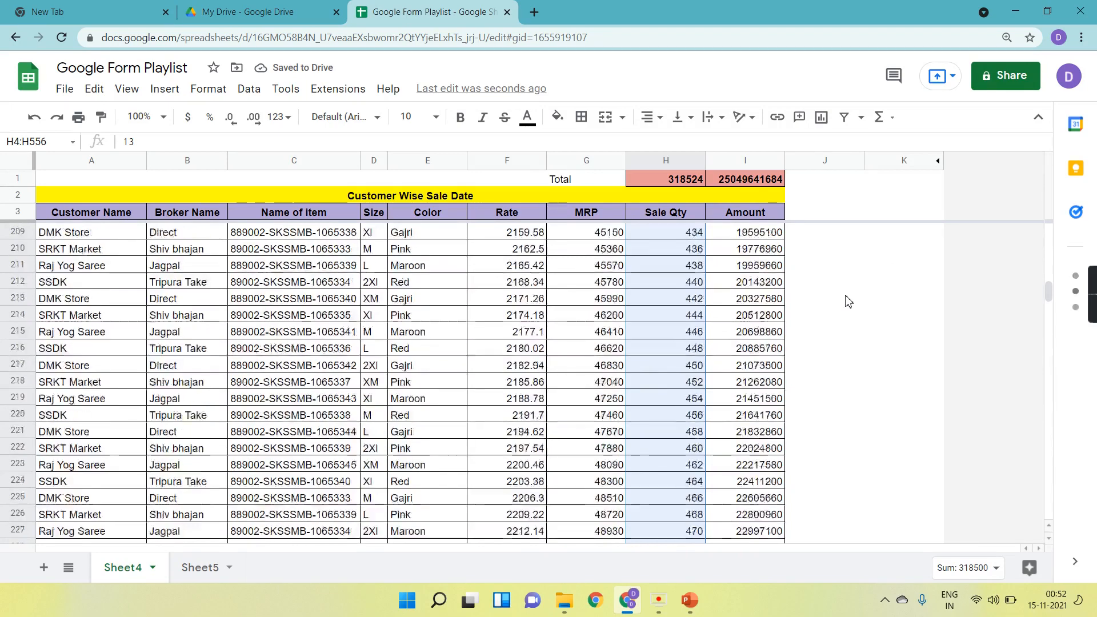
scroll(848, 301, up, 20)
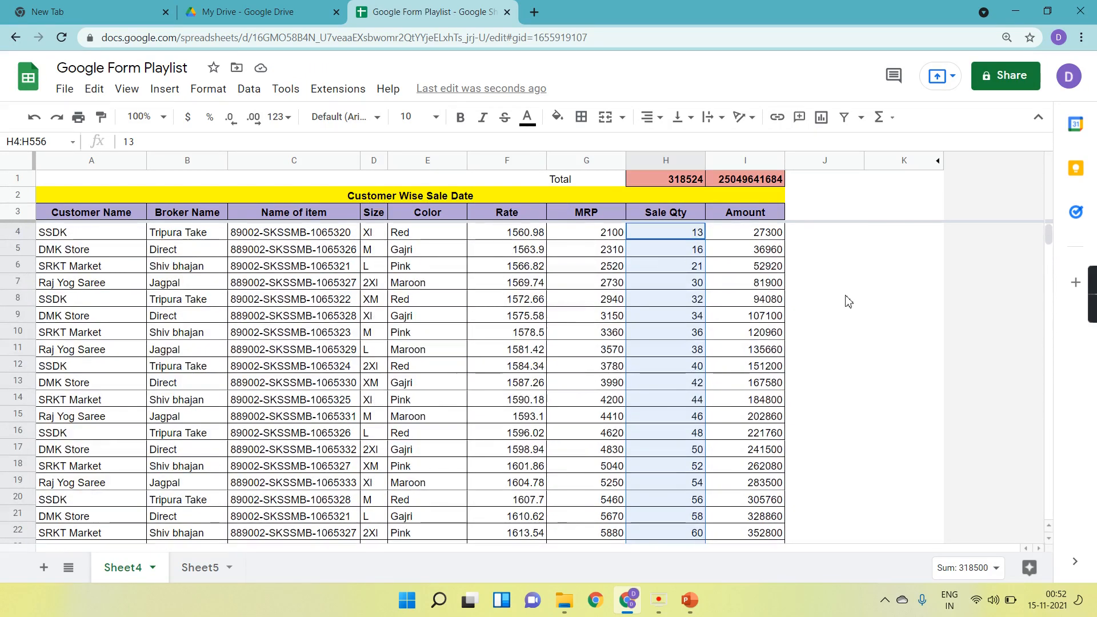
click(751, 232)
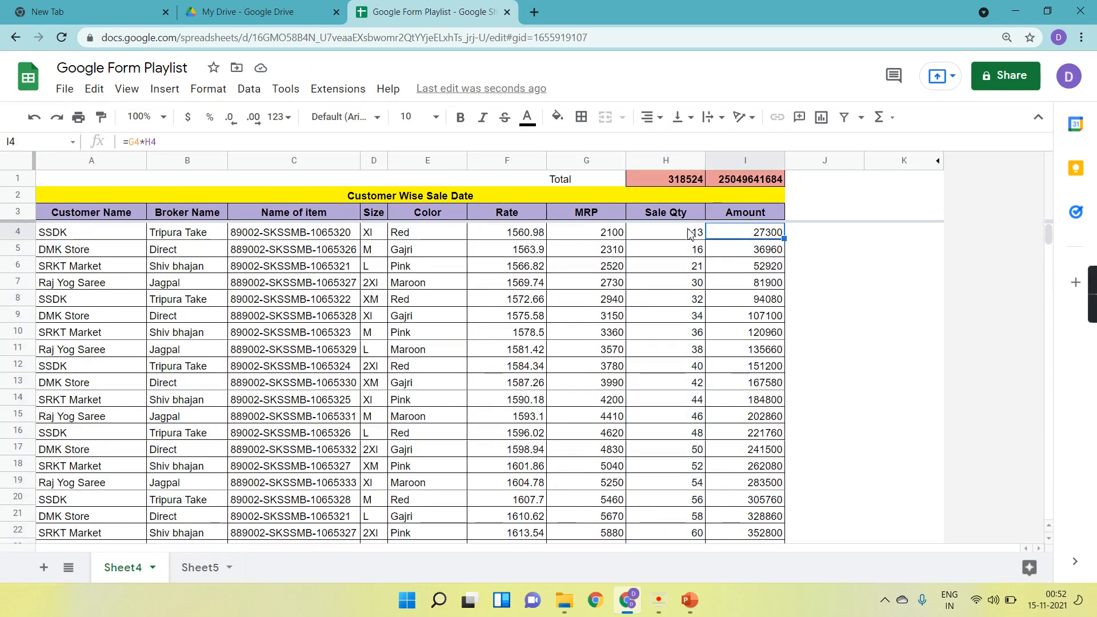
click(190, 239)
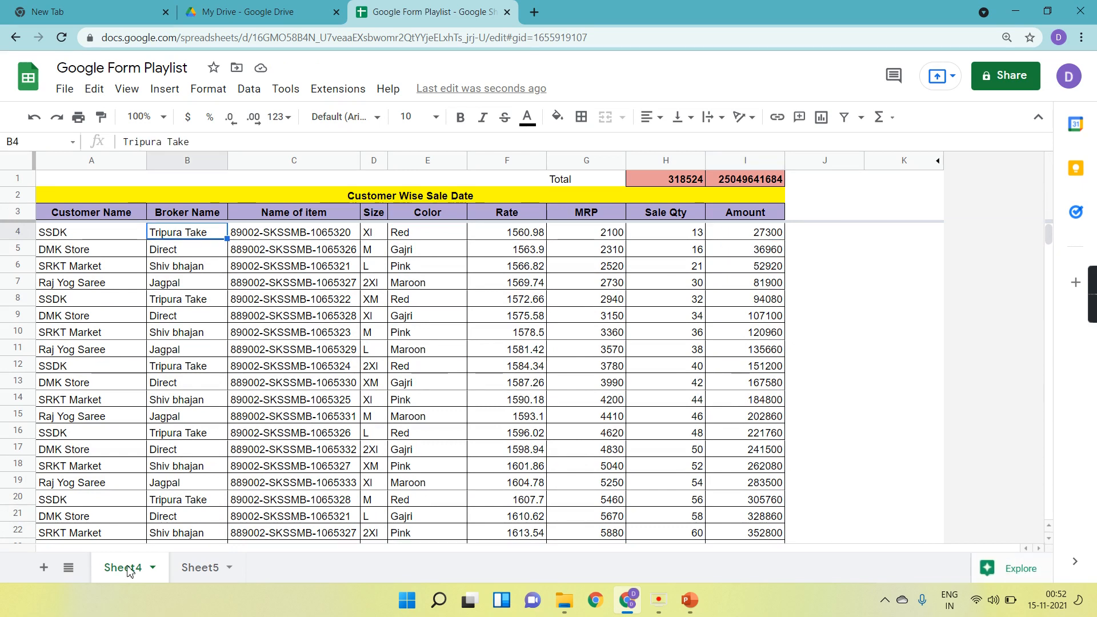
click(184, 581)
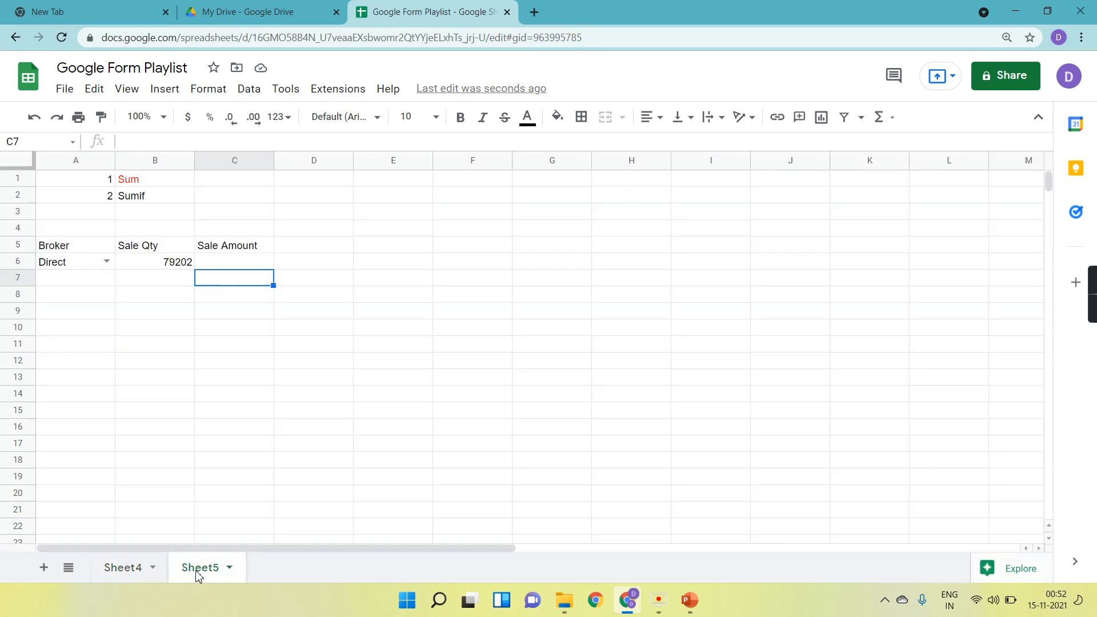
click(70, 266)
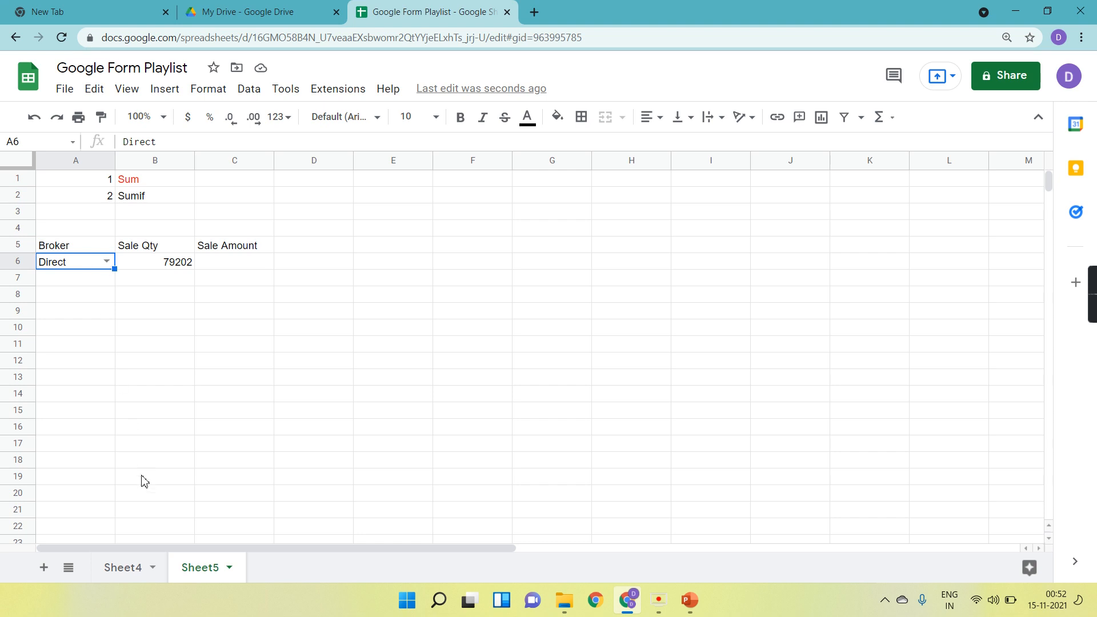
click(134, 567)
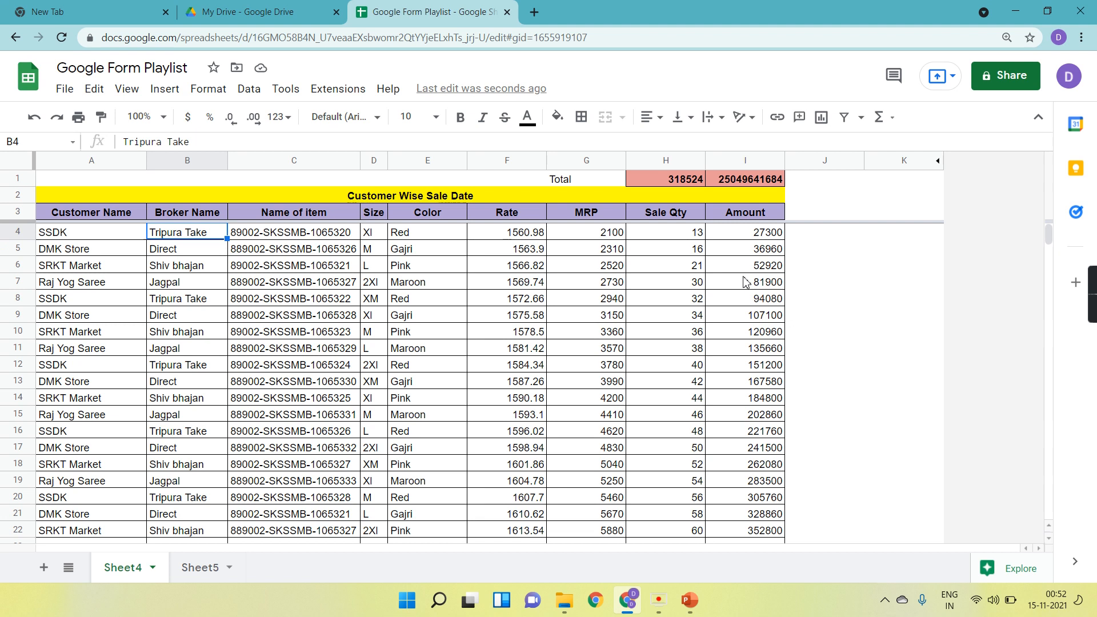
click(211, 568)
click(72, 265)
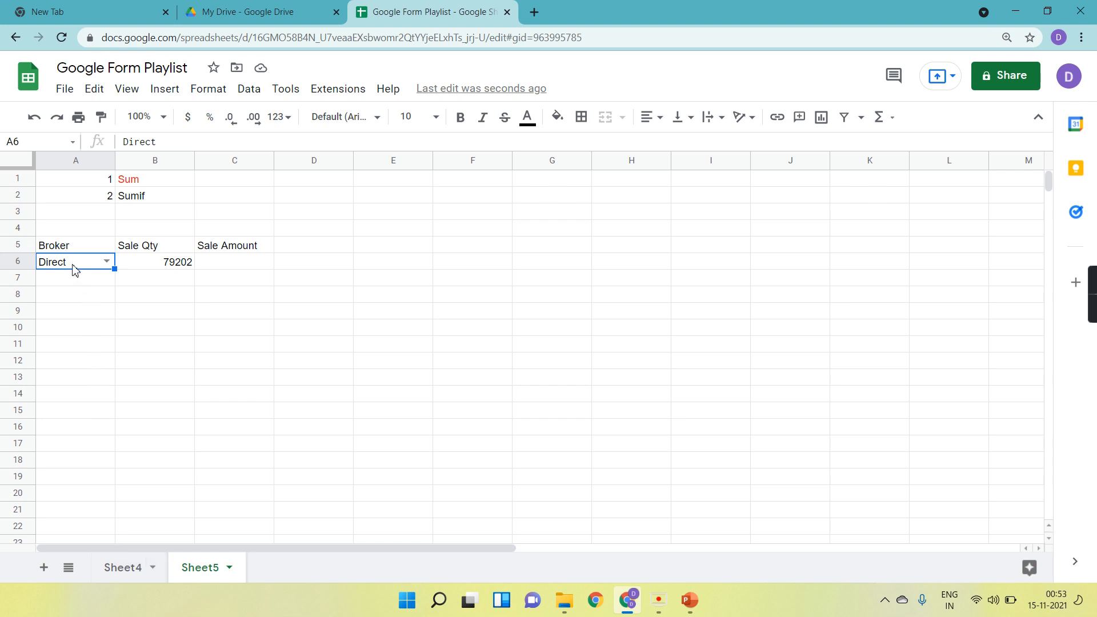
click(110, 268)
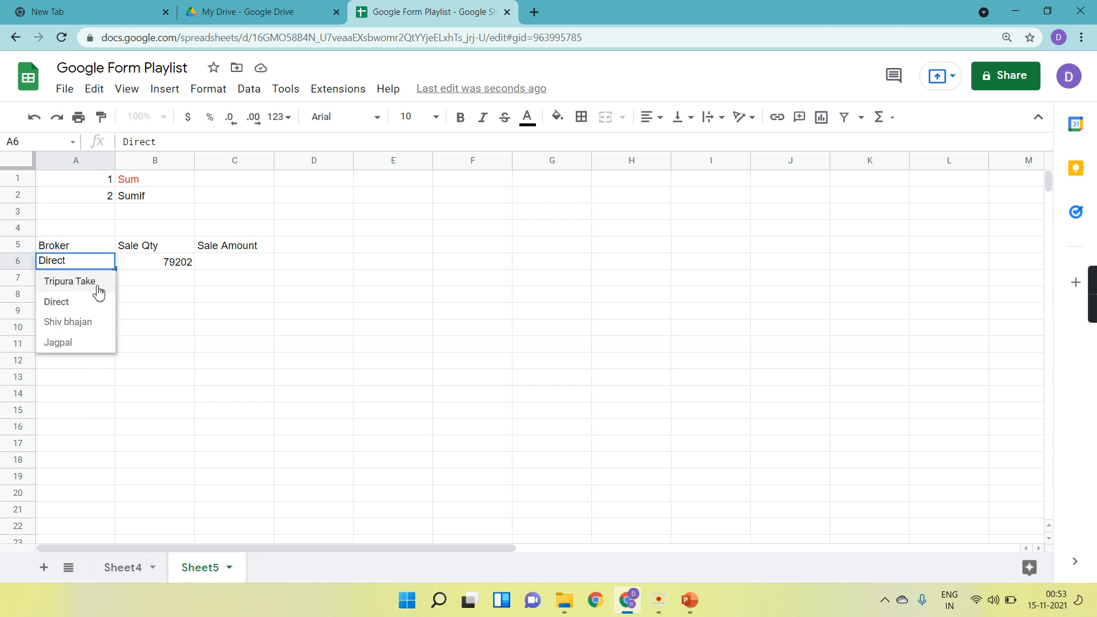
click(83, 324)
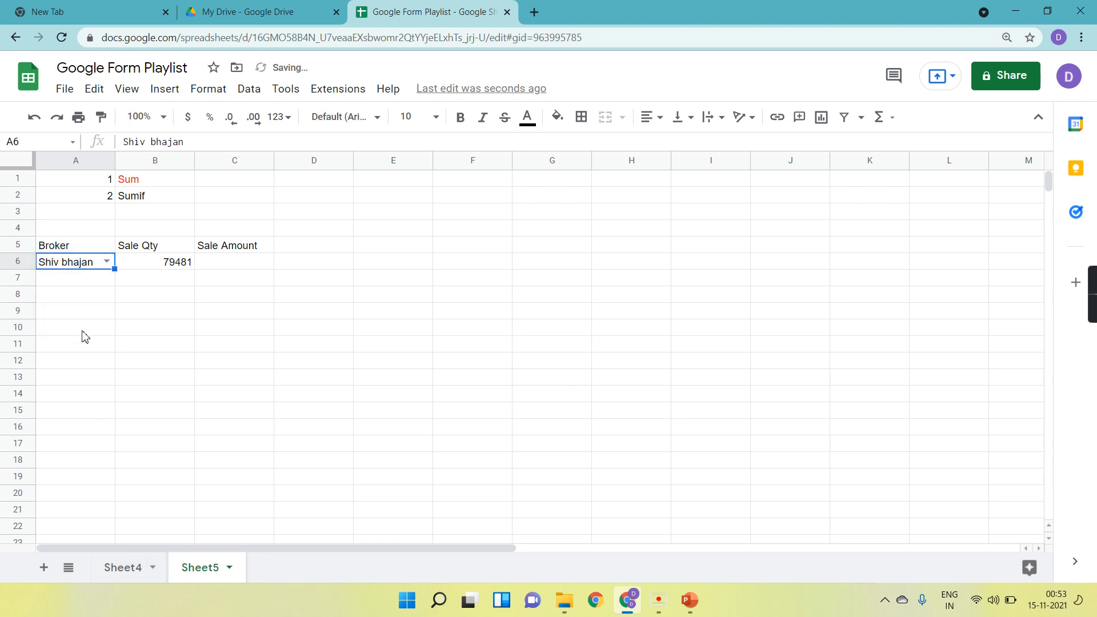
click(139, 563)
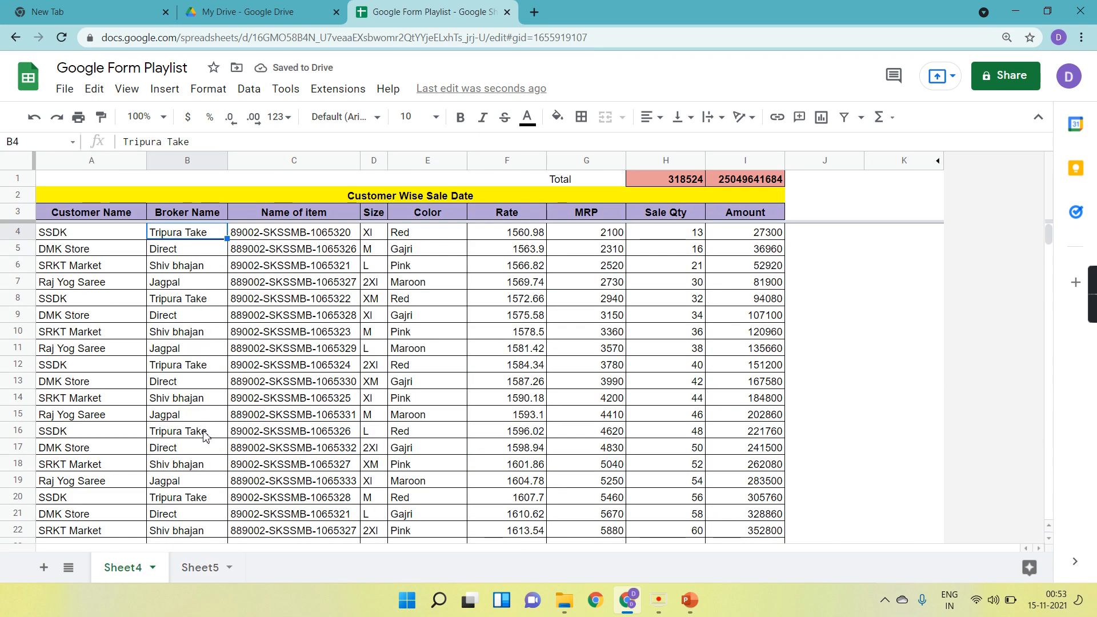
click(209, 571)
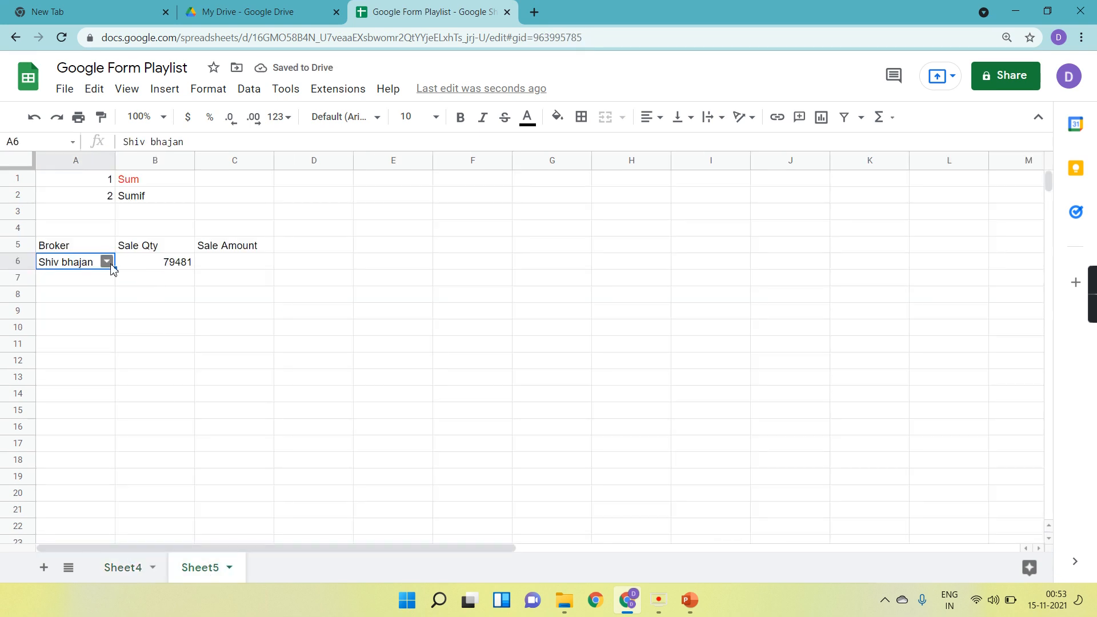
click(112, 266)
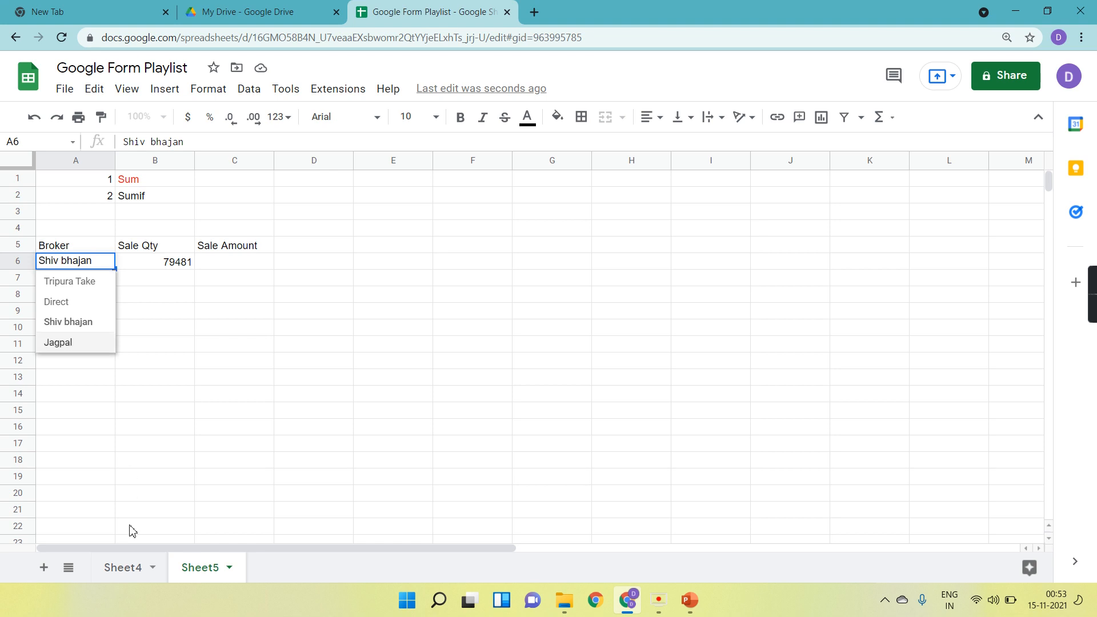
click(127, 574)
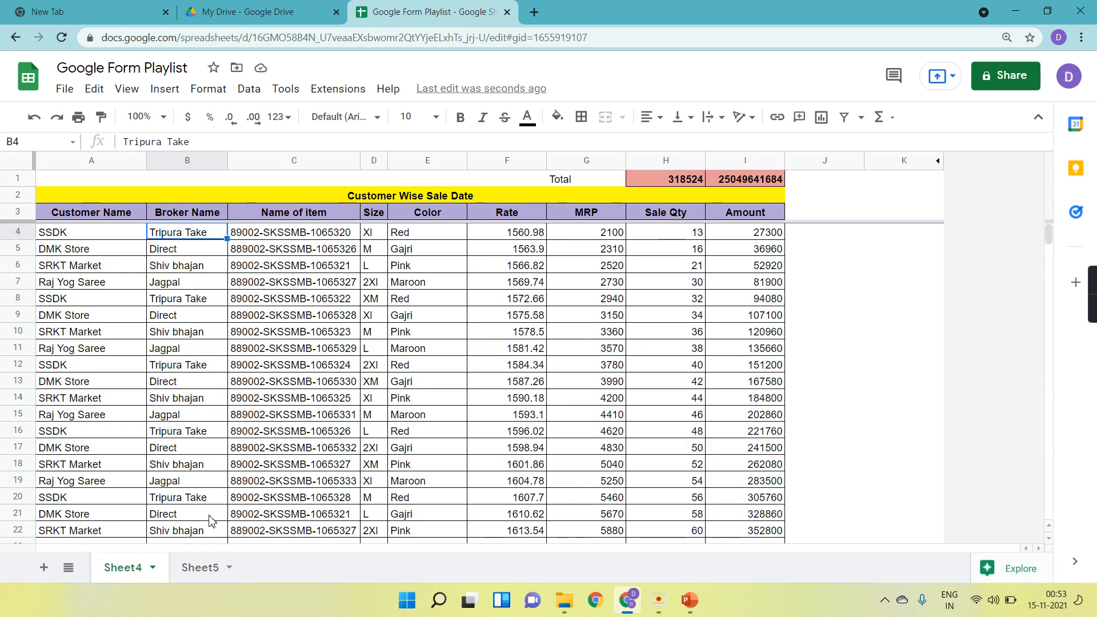
click(197, 577)
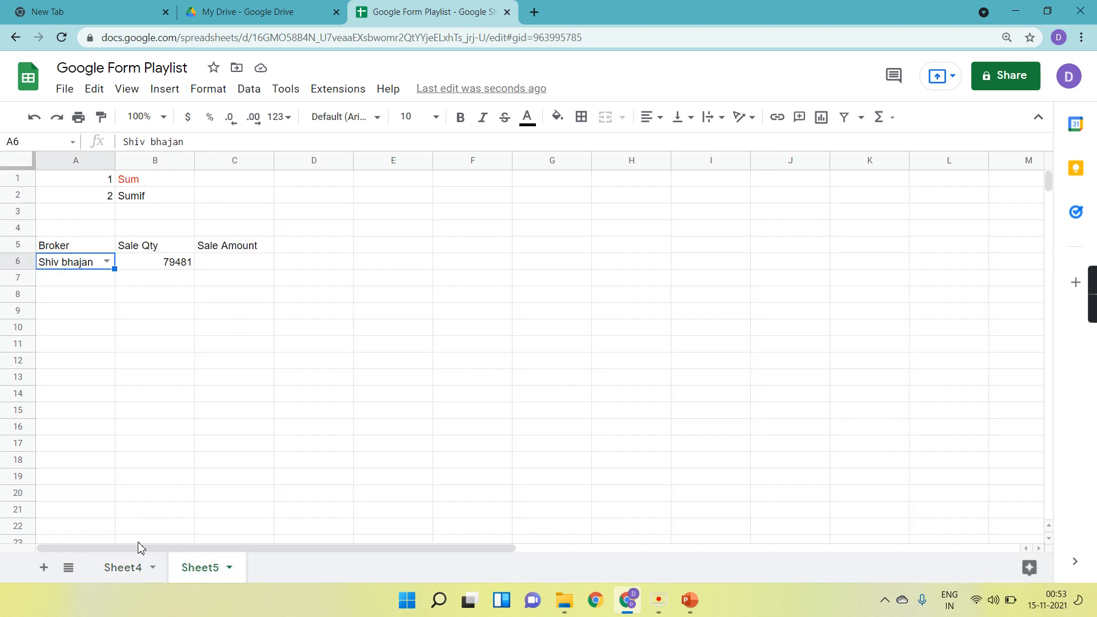
click(130, 568)
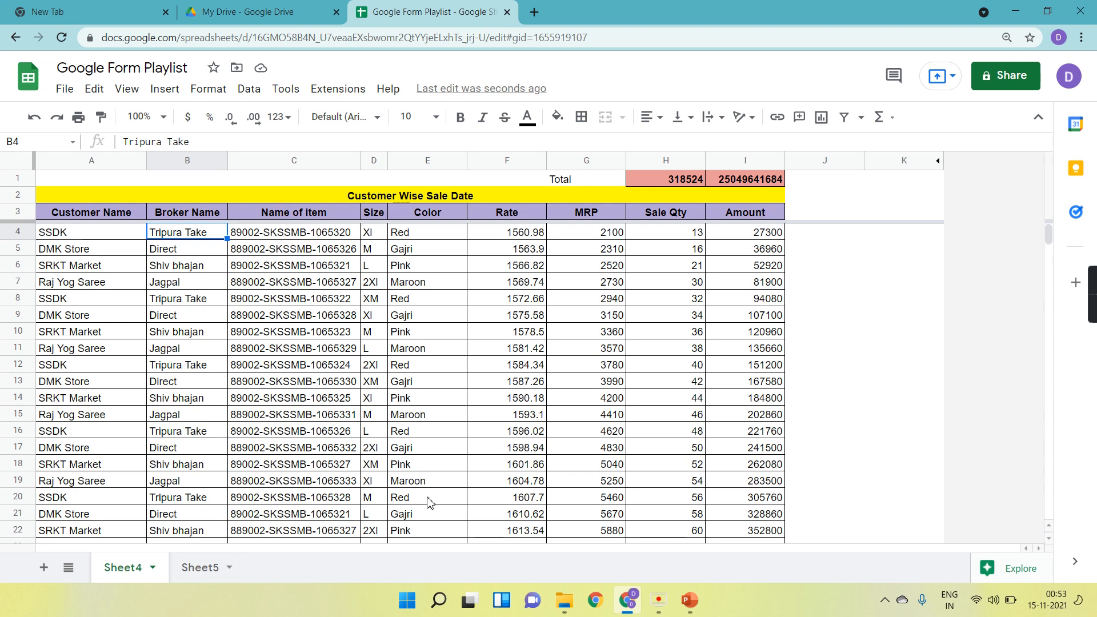
click(206, 567)
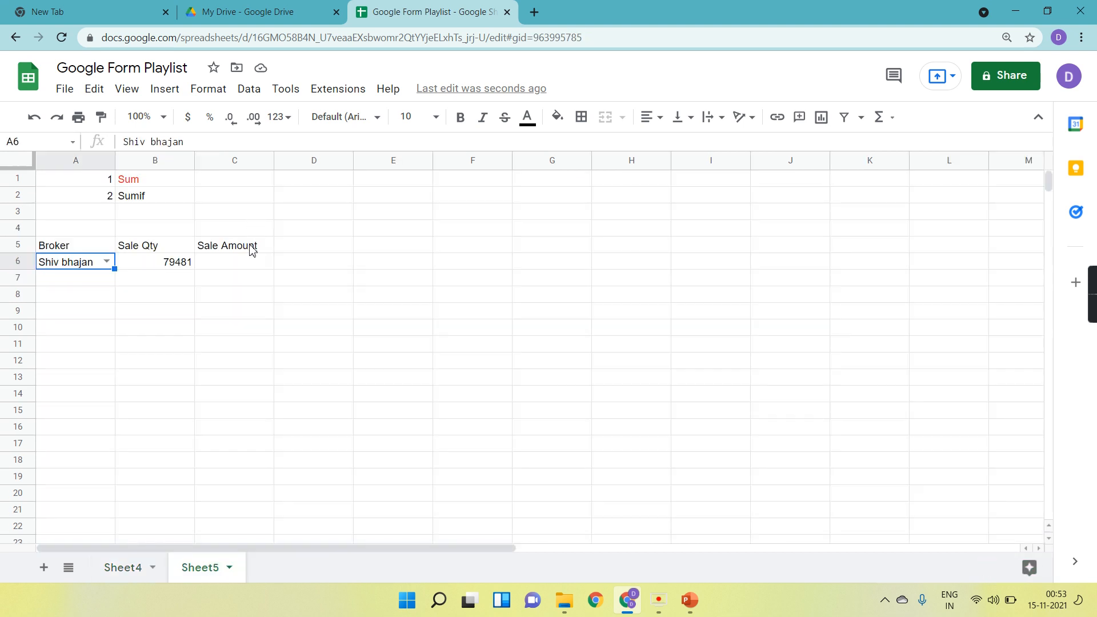
In C6 start a SUMIF formula using Sheet4 broker column B4:B as the range and A6 as the criterion.
click(252, 268)
text(=sum)
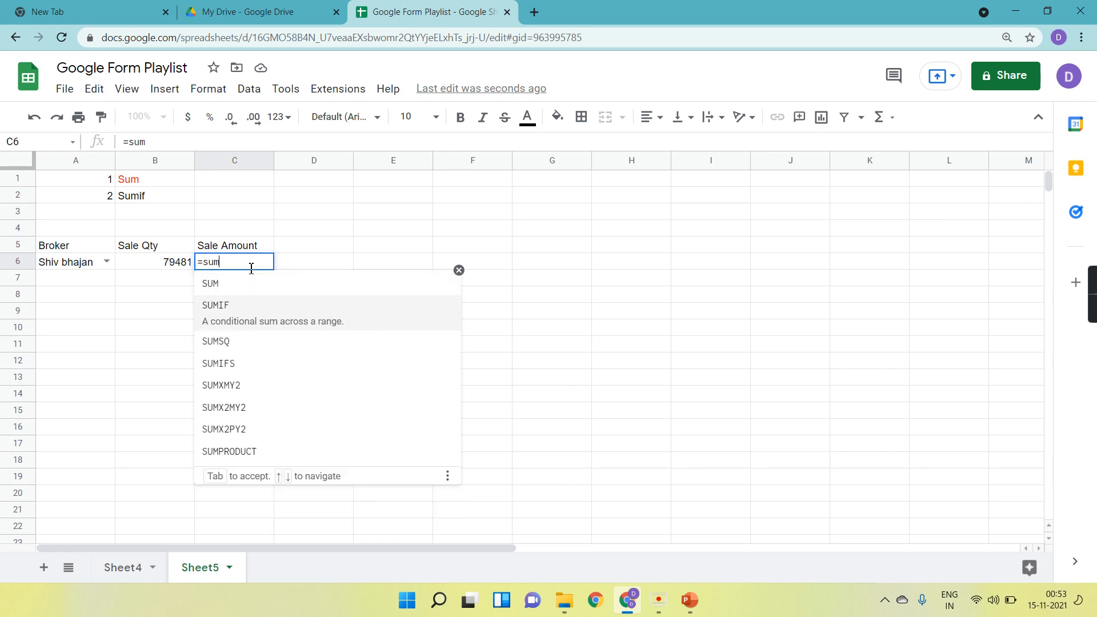
key(Tab)
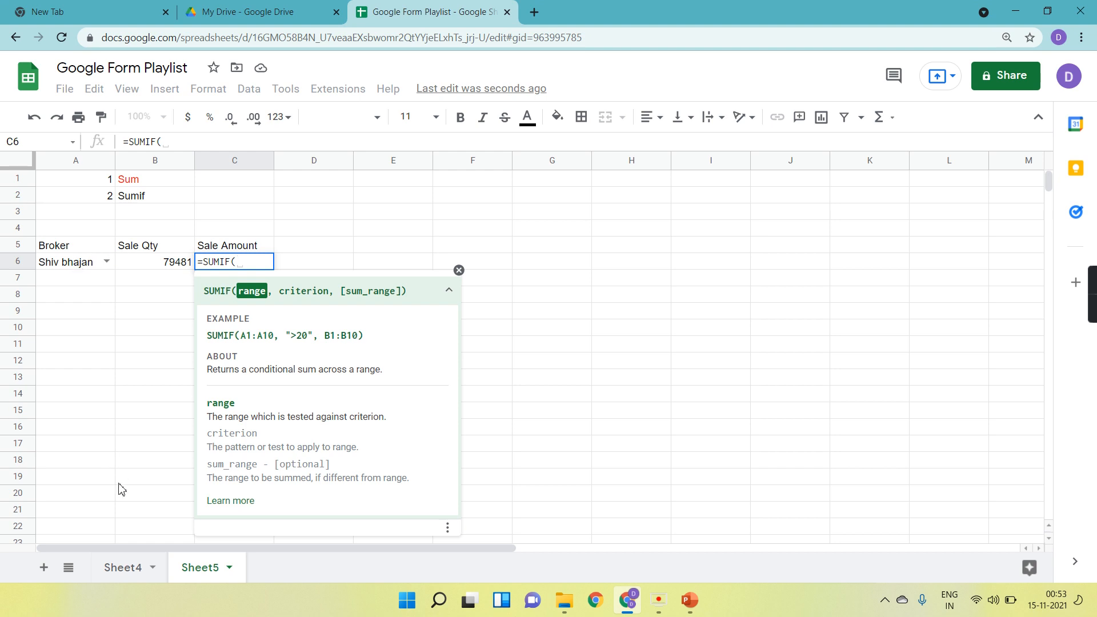
click(129, 566)
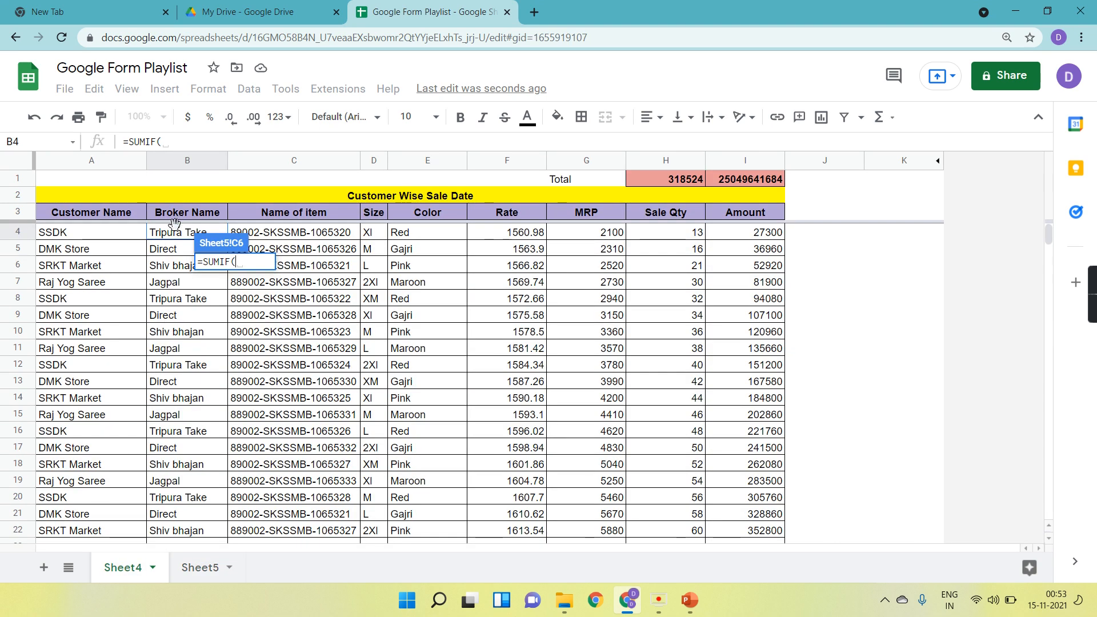
drag(174, 234, 180, 300)
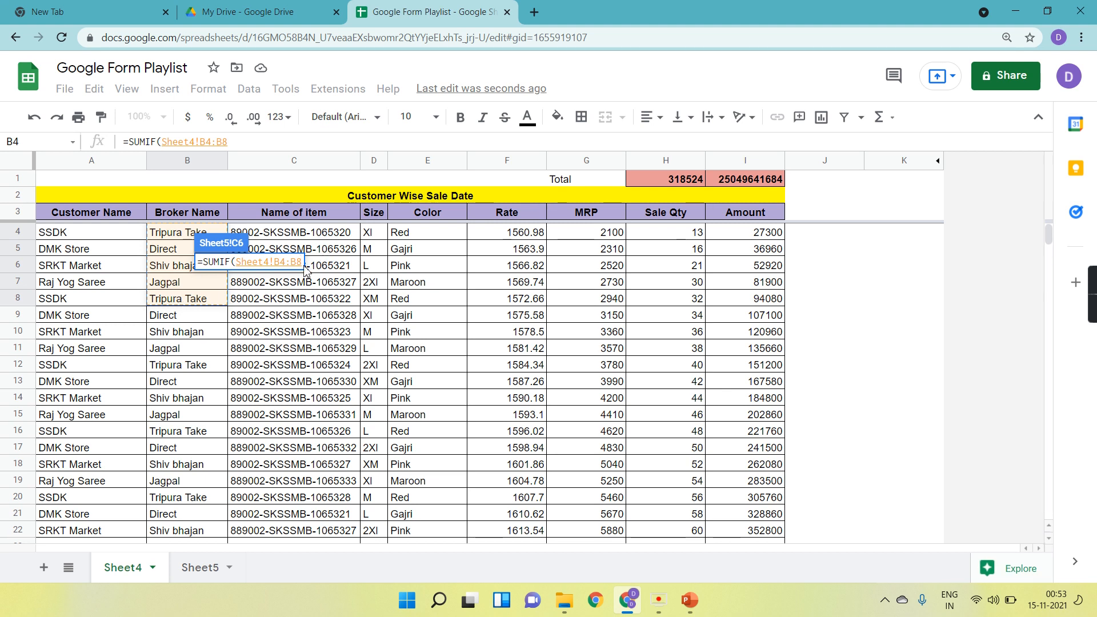
key(BackSpace)
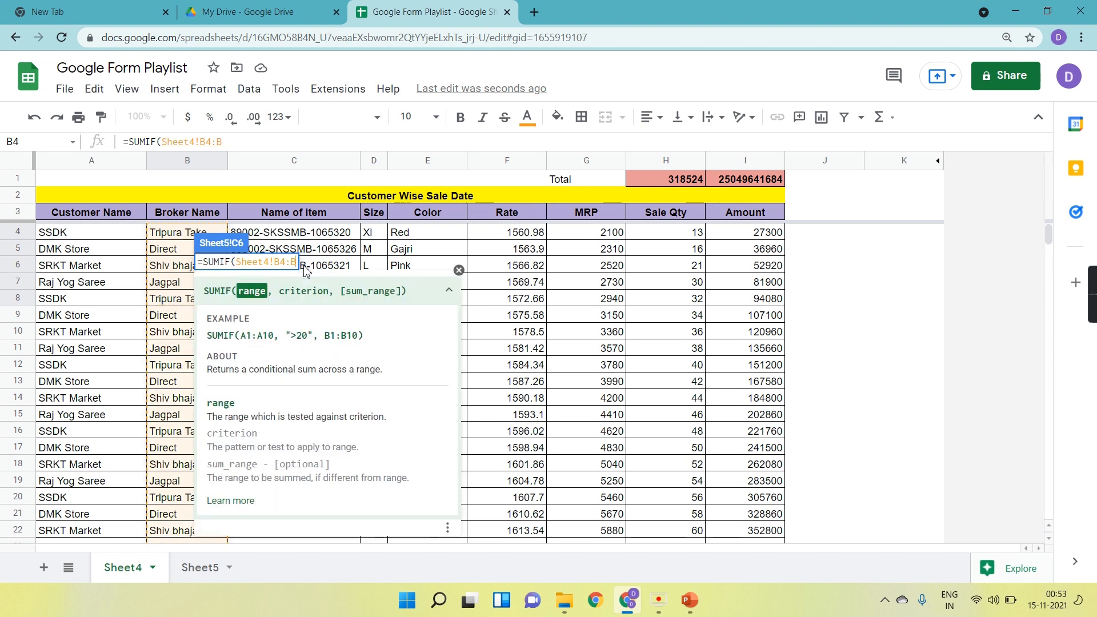
text(,)
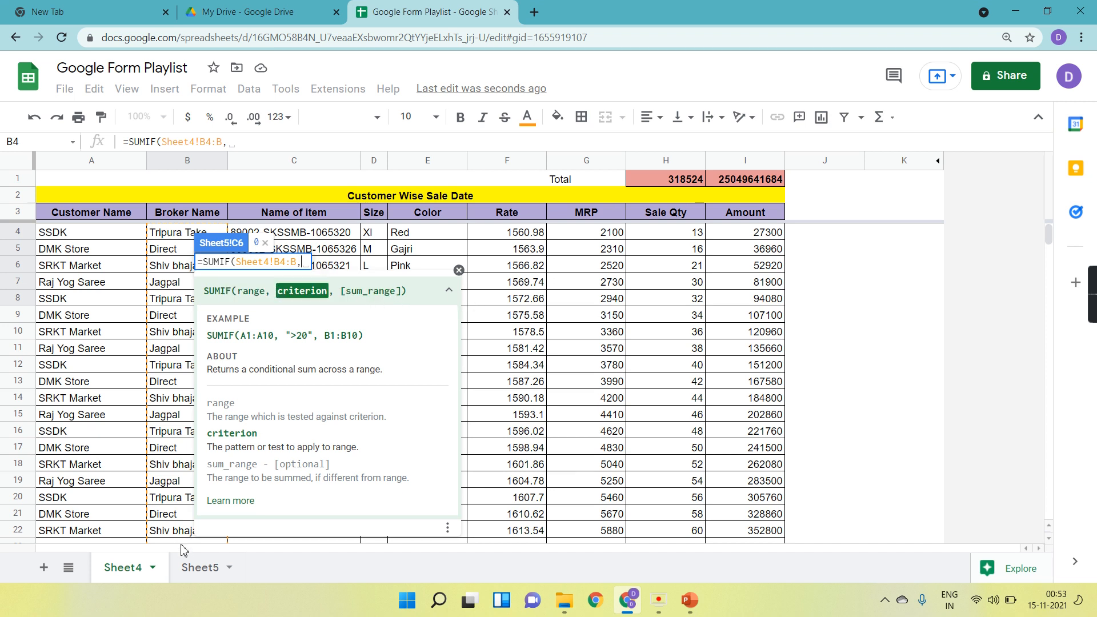
click(196, 568)
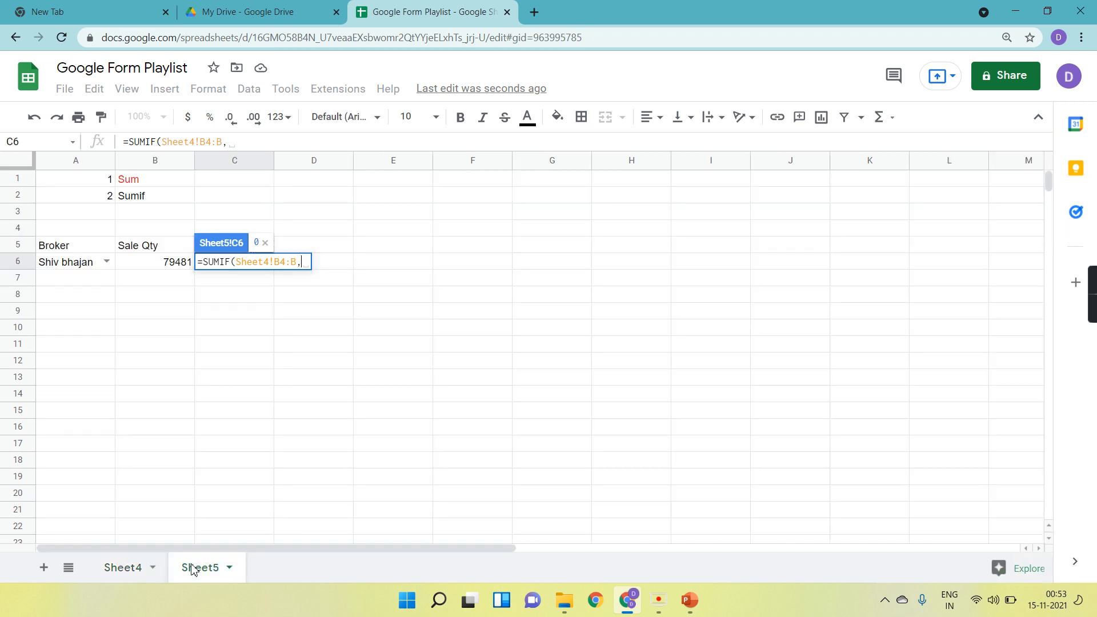
click(69, 269)
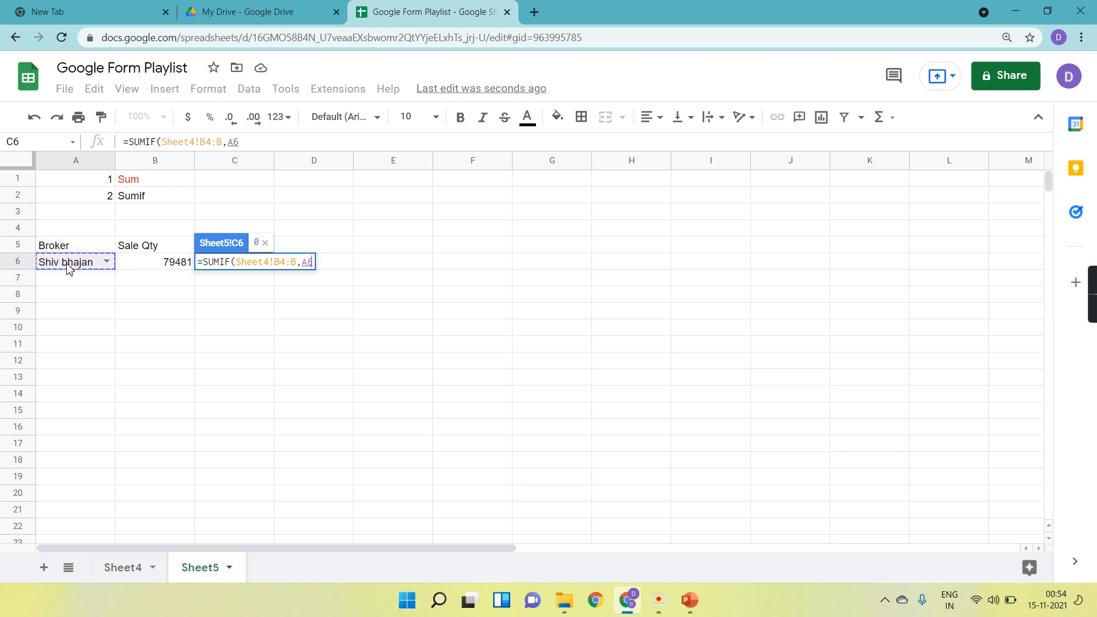
text(,)
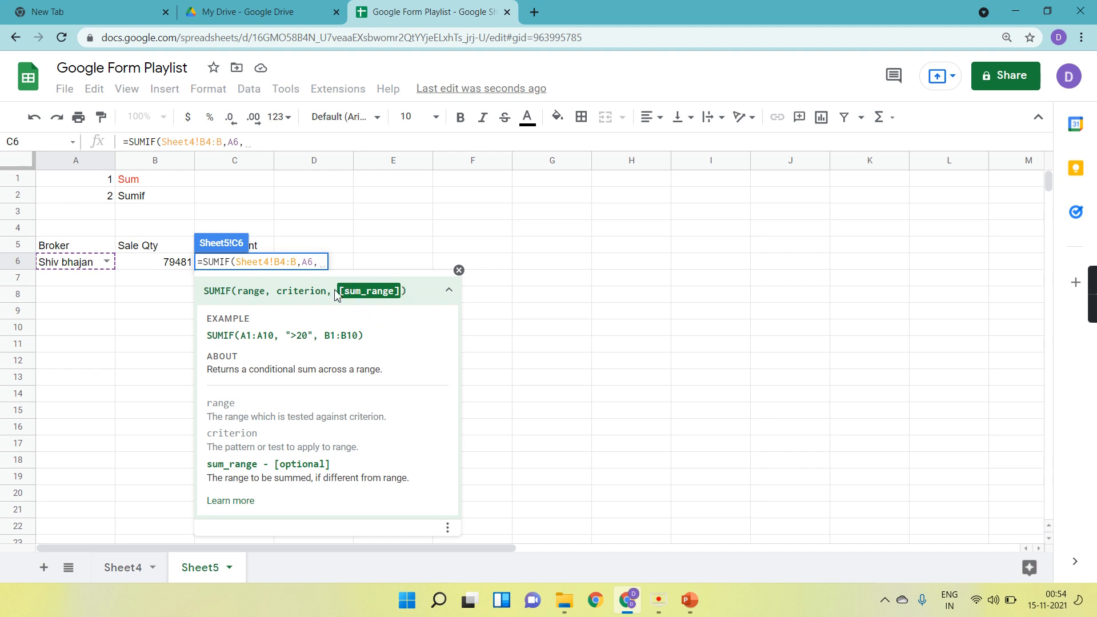
Add Sheet4 Amount column I4:I as the sum range and complete the SUMIF formula in C6.
click(126, 568)
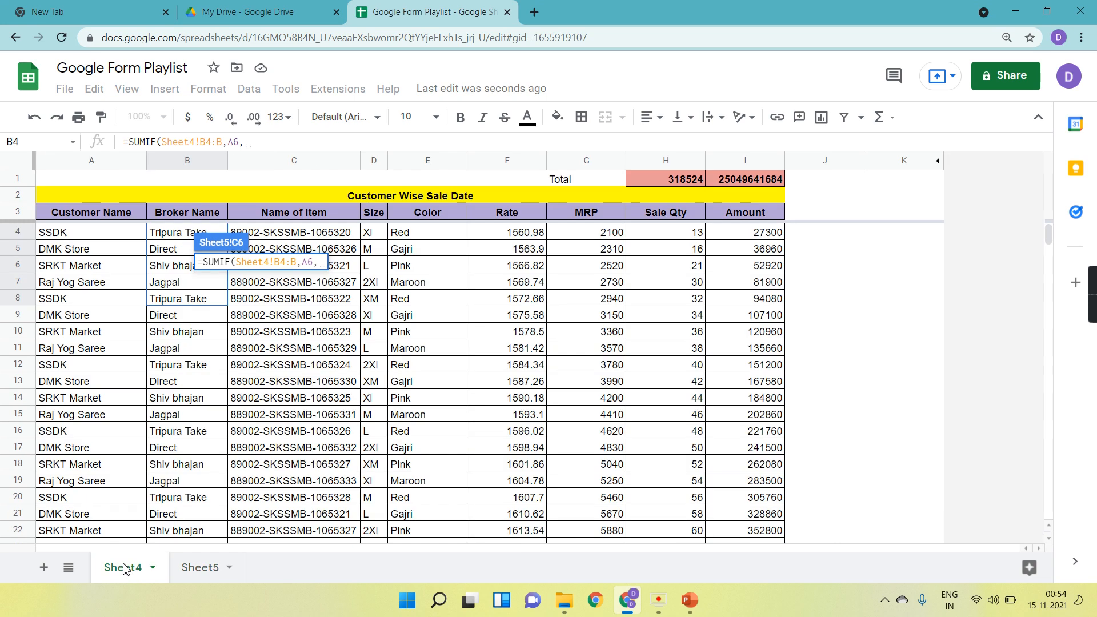
click(731, 239)
drag(731, 238, 734, 269)
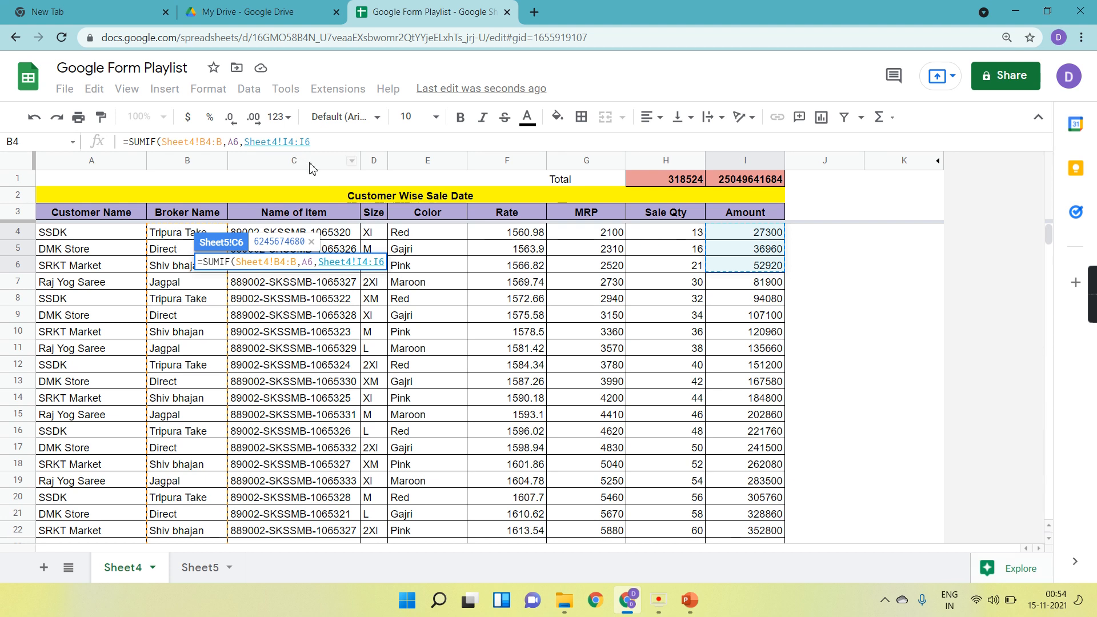
key(ctrl+plus)
key(ctrl+plus)
key(ctrl+plus)
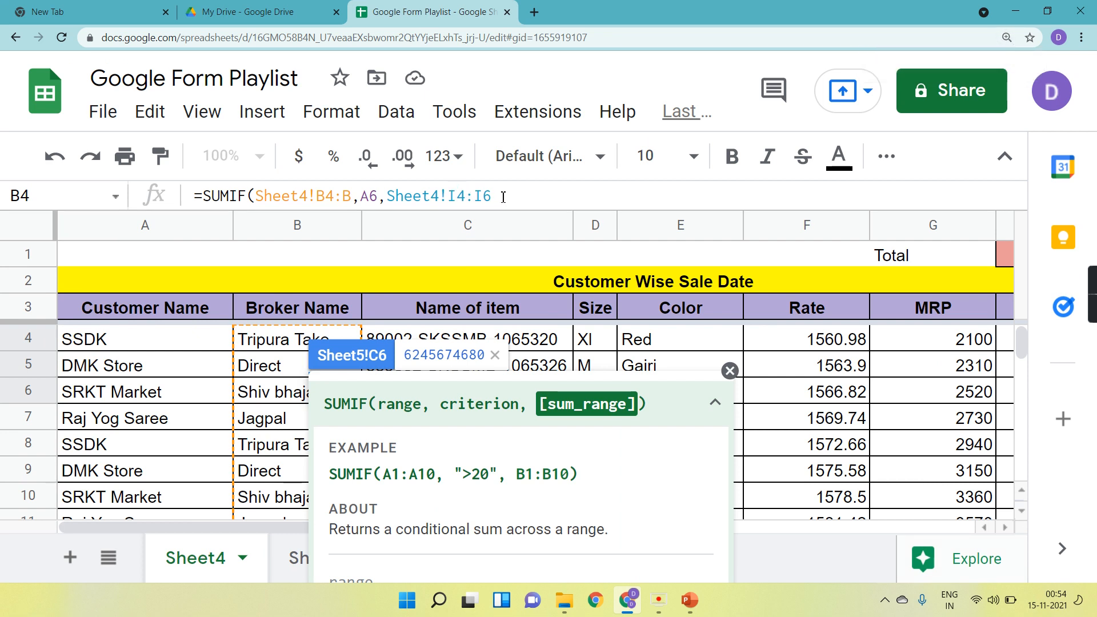
click(501, 197)
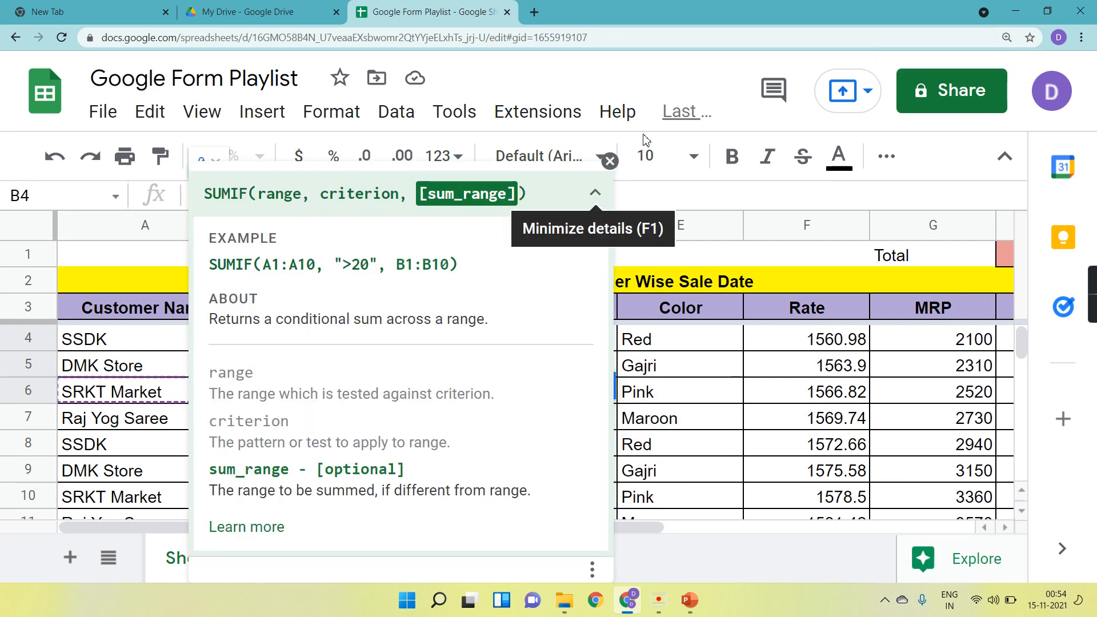
click(609, 162)
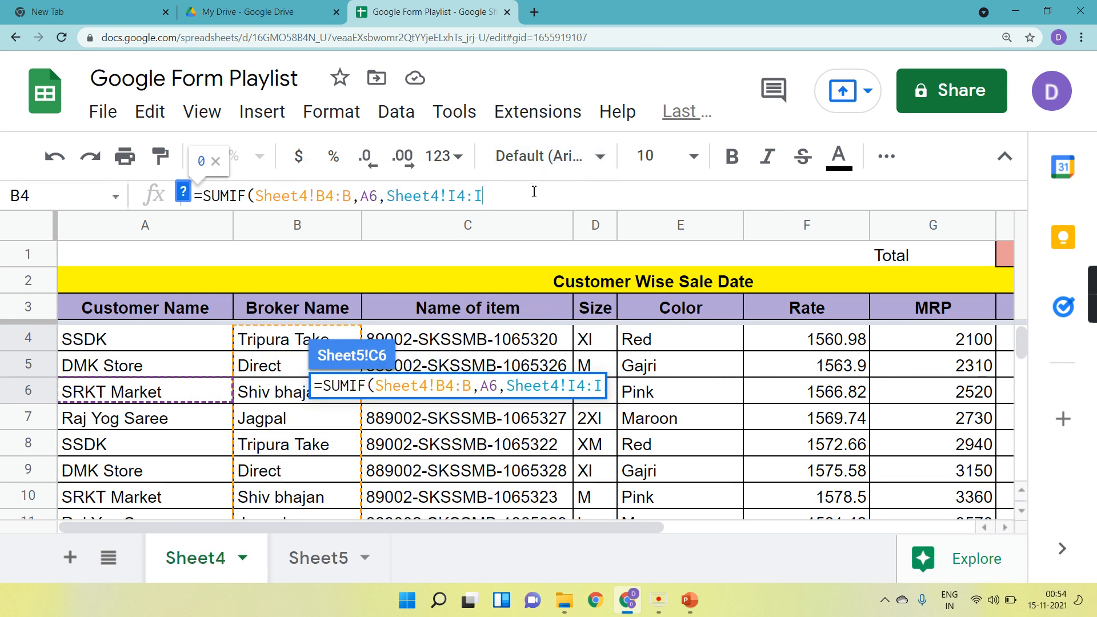
text())
key(Return)
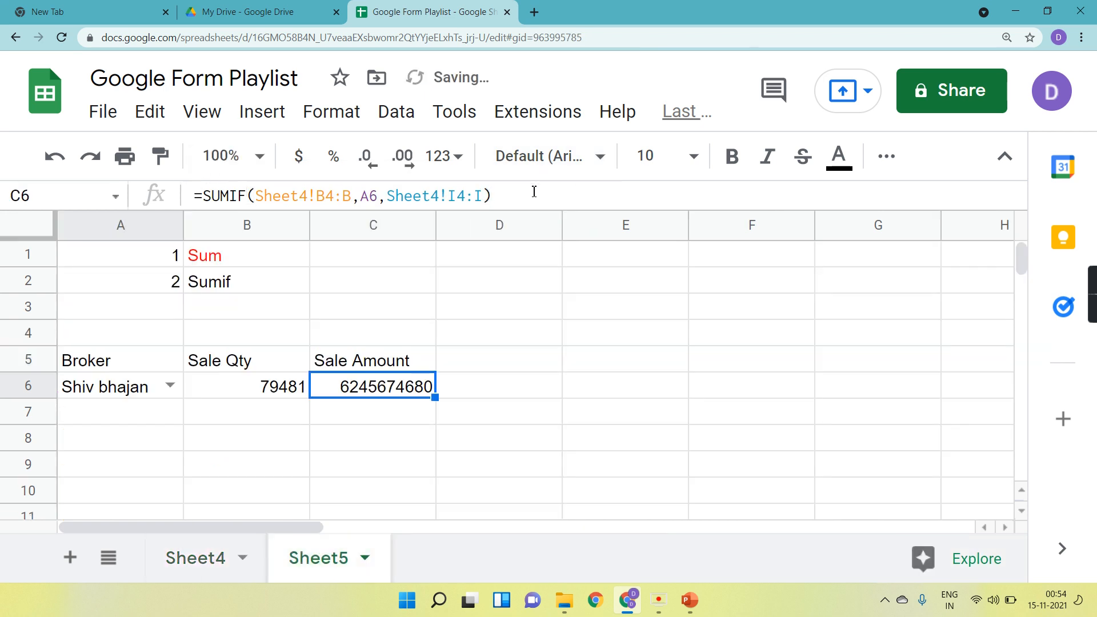
Set the A6 broker dropdown to Direct.
scroll(518, 370, down, 2)
scroll(518, 370, down, 1)
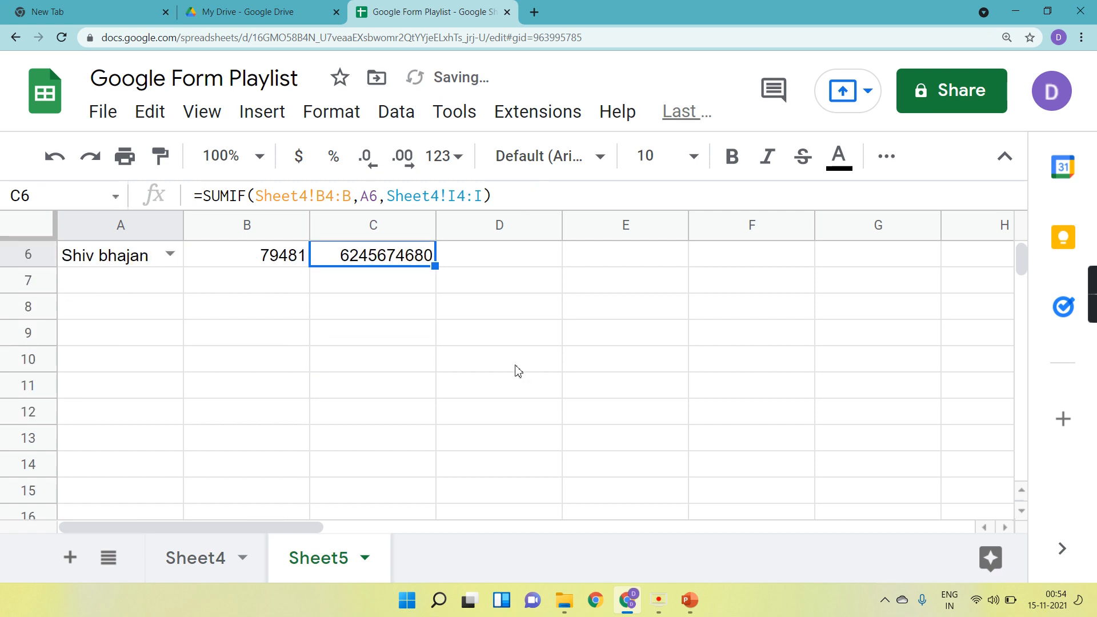
key(ctrl+minus)
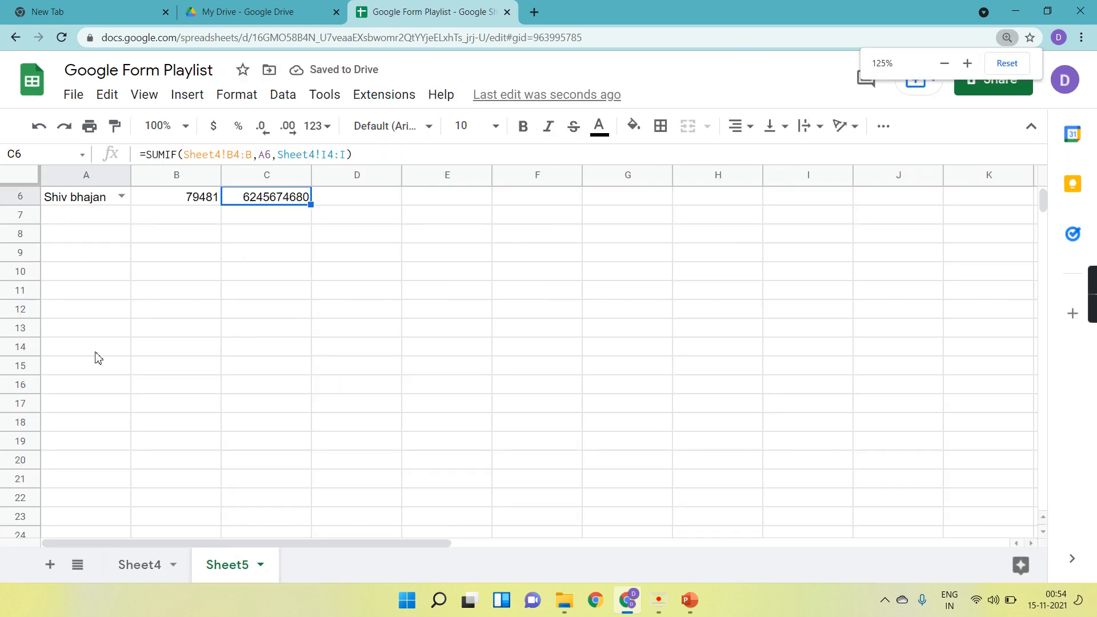
scroll(96, 354, up, 3)
click(121, 291)
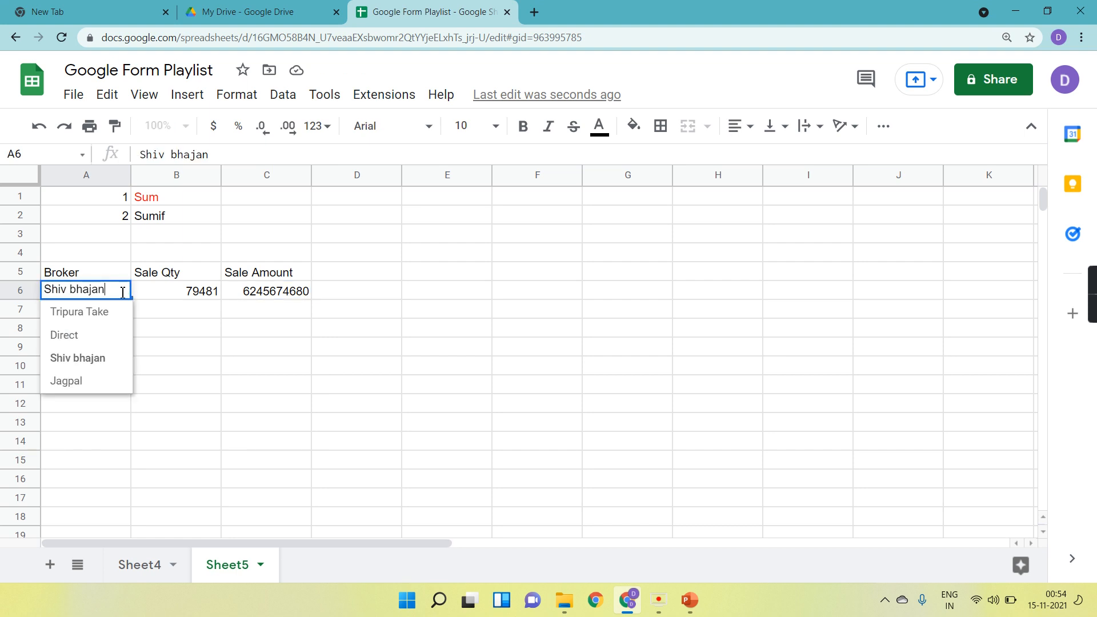
click(91, 339)
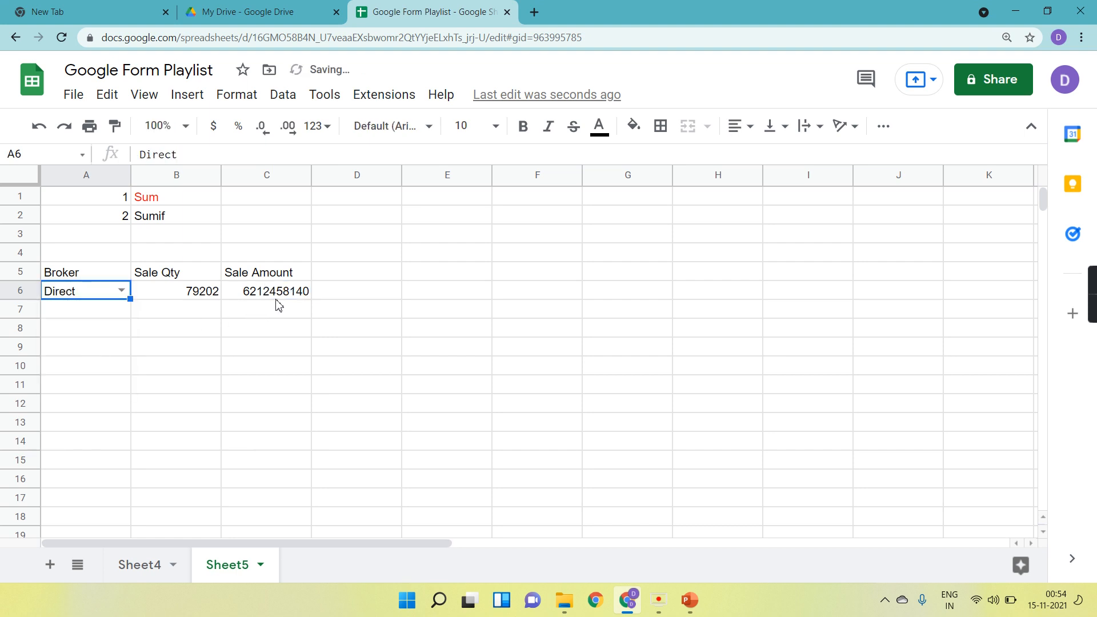
Switch the A6 broker dropdown to Shiv bhajan and then to Jagpal.
double_click(126, 293)
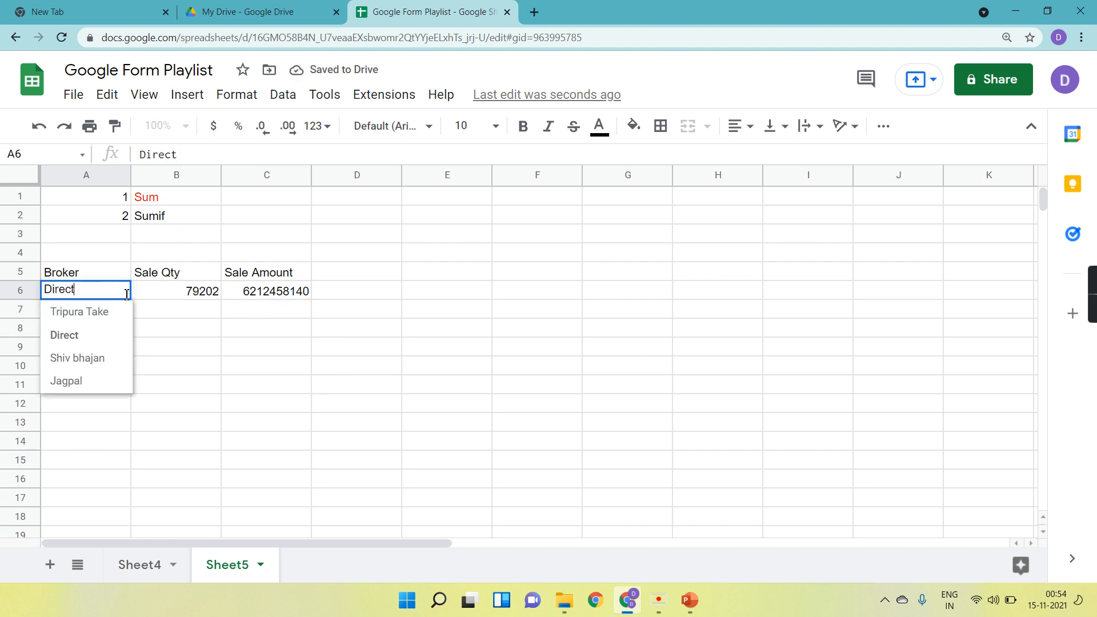
click(101, 360)
double_click(125, 294)
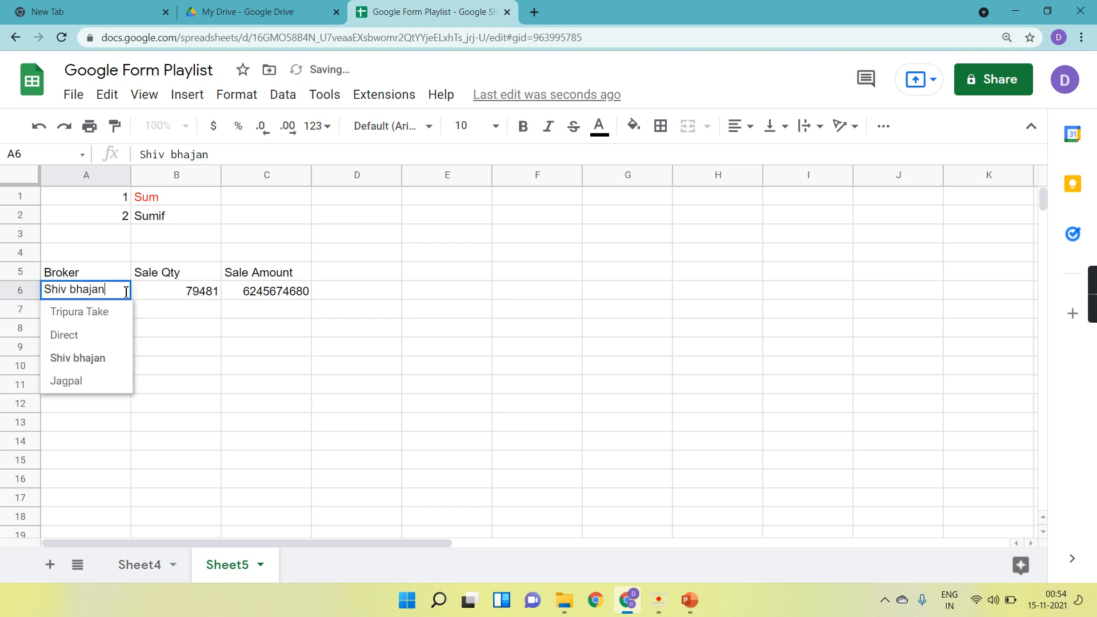
click(86, 381)
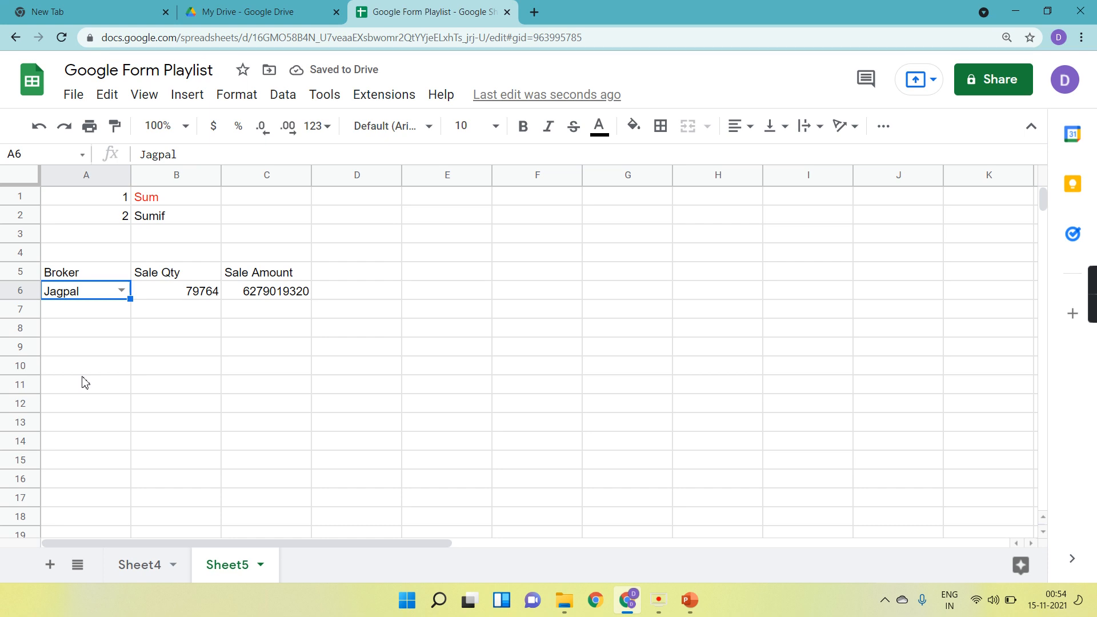
Change the text colour of the Sumif label in B2 to red.
click(170, 218)
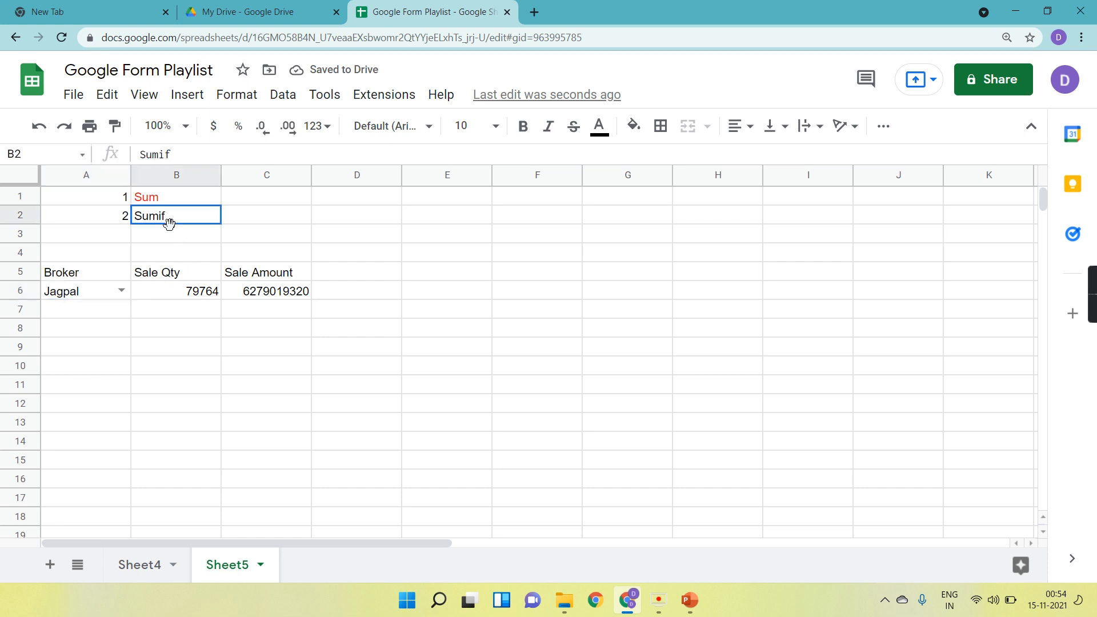
click(601, 132)
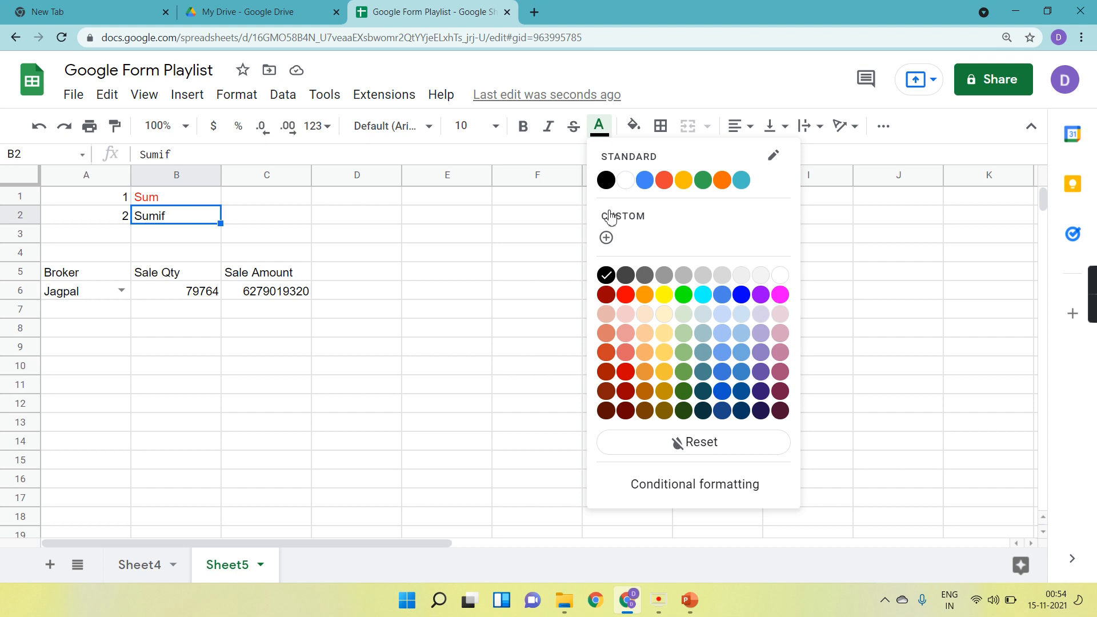
click(626, 315)
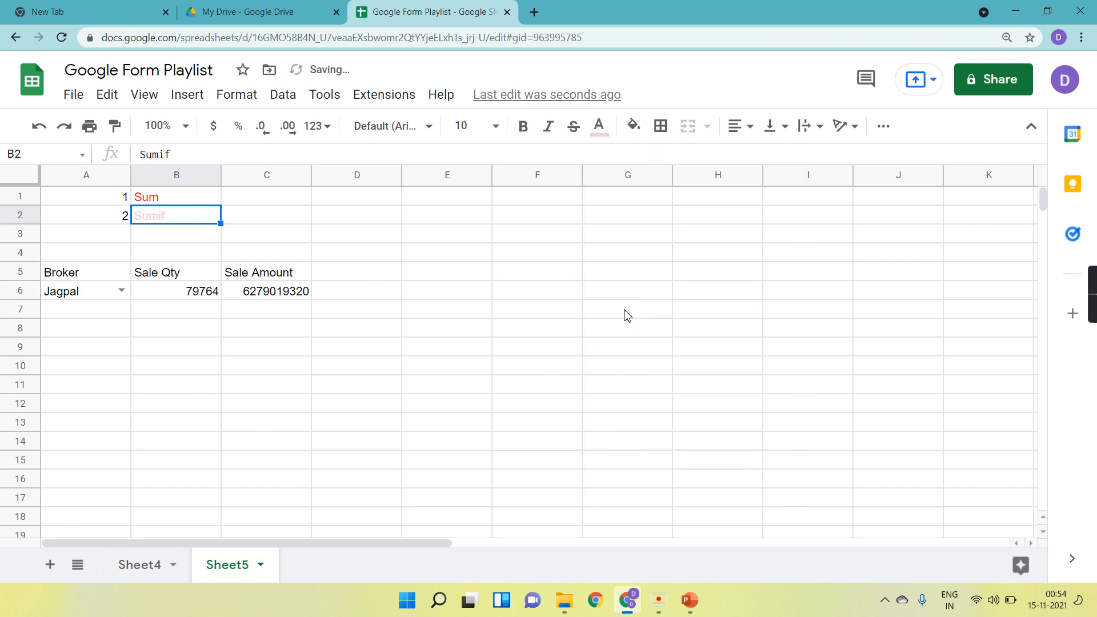
click(597, 130)
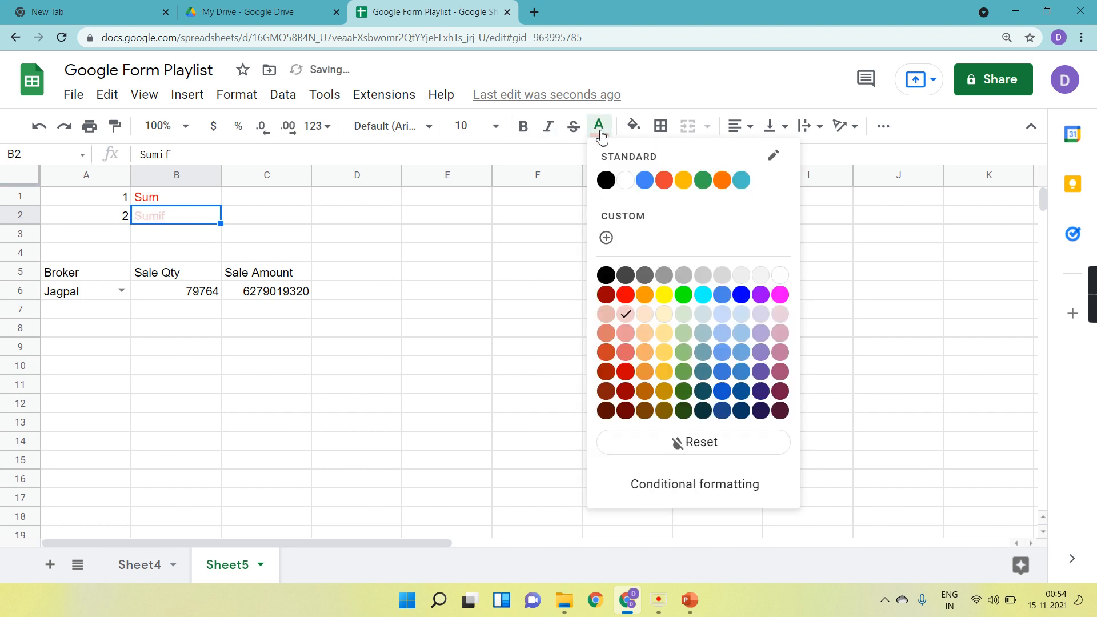
click(628, 298)
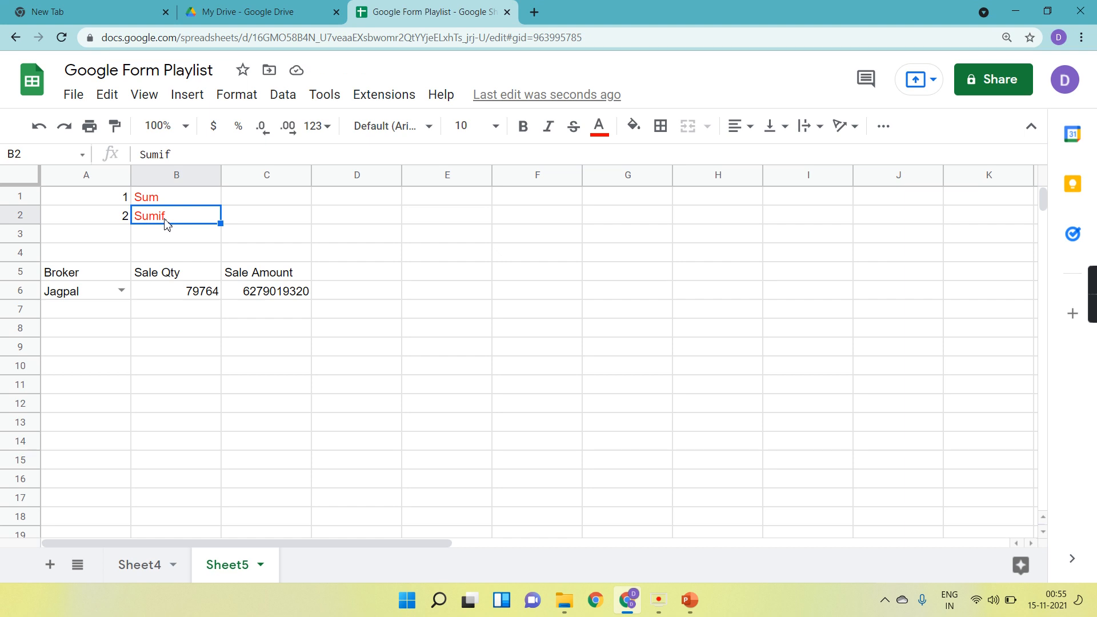
Enter sum in C2 and If in D2 beside the Sumif label.
click(271, 222)
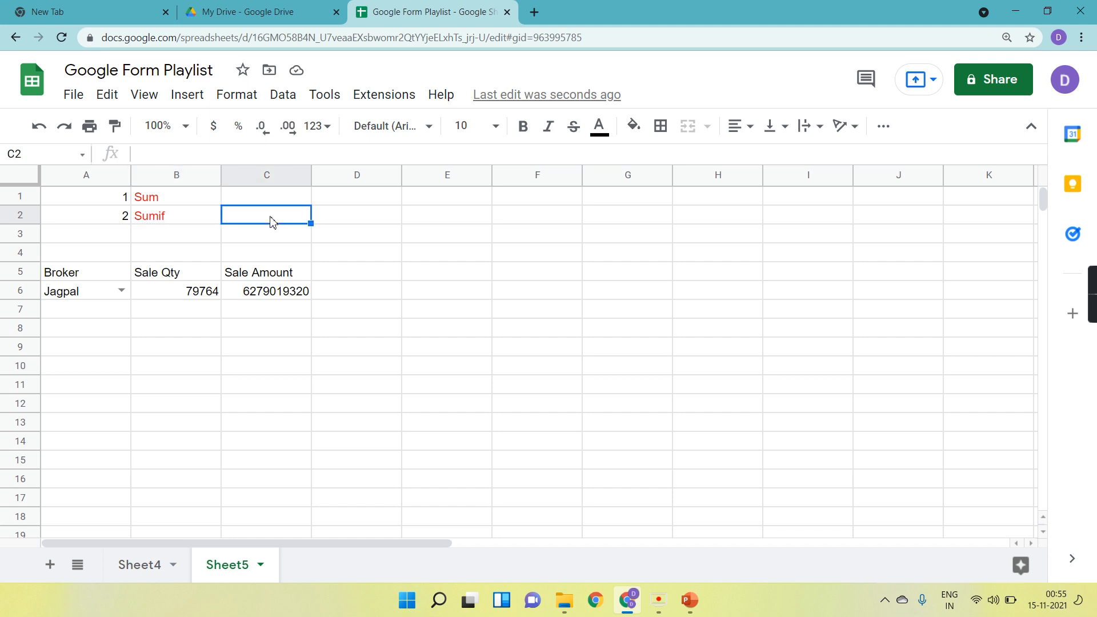
text(sum)
key(Tab)
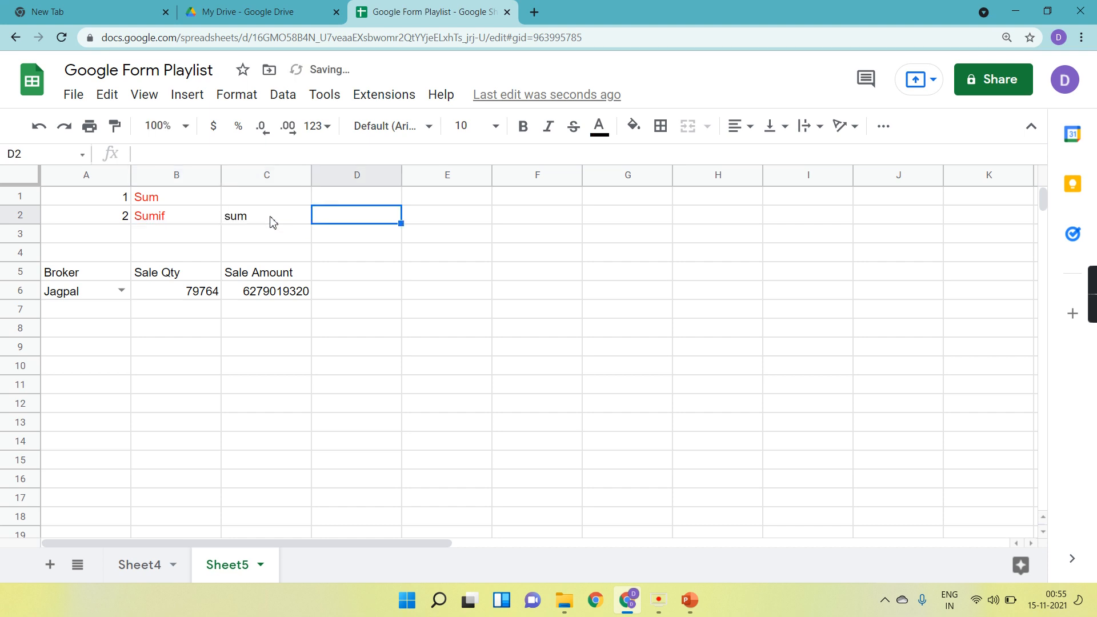
text(If)
key(Return)
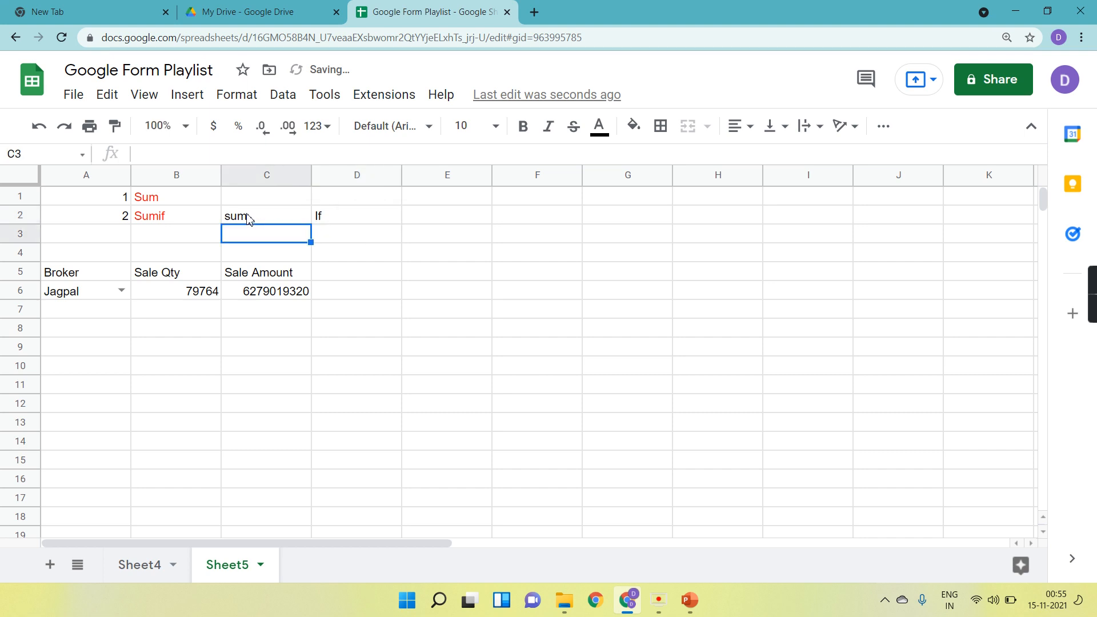
click(249, 220)
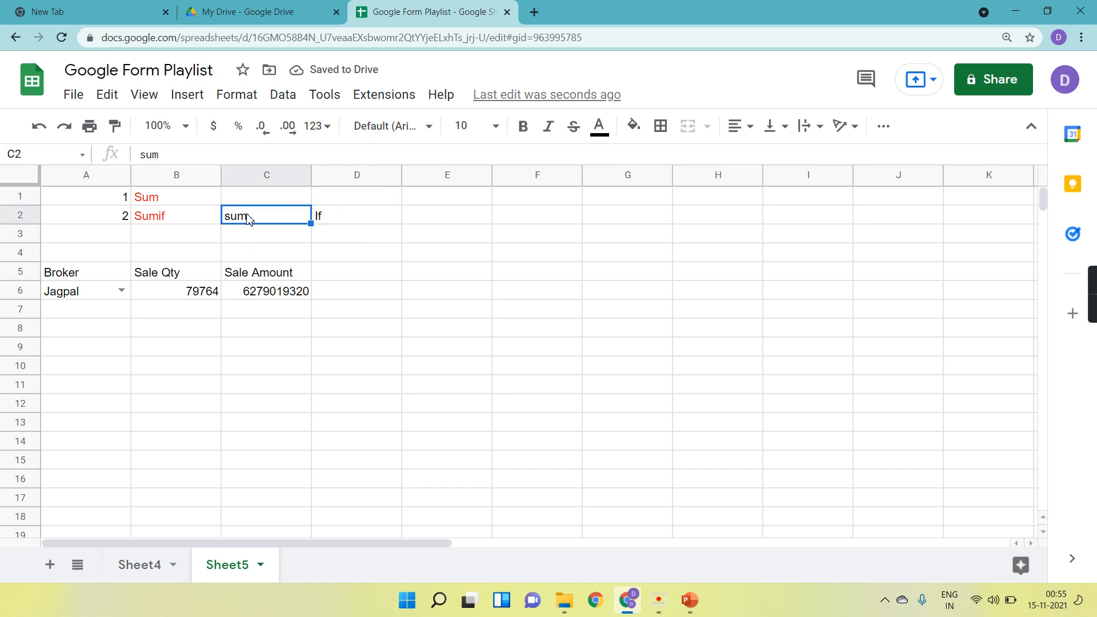
click(348, 222)
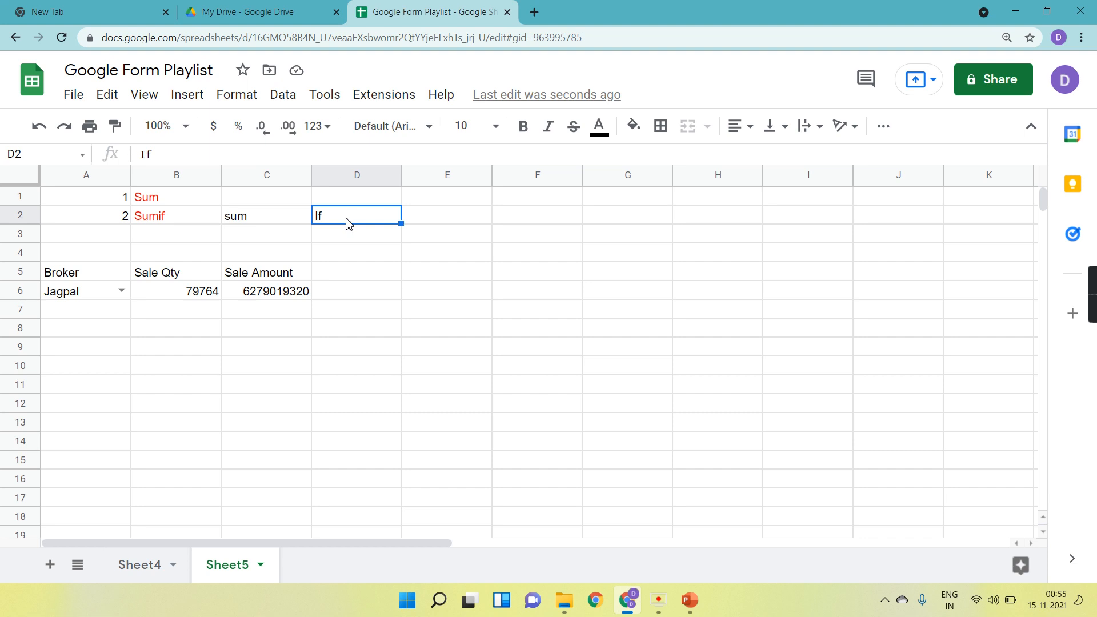
Set the A6 broker dropdown back to Direct.
click(64, 298)
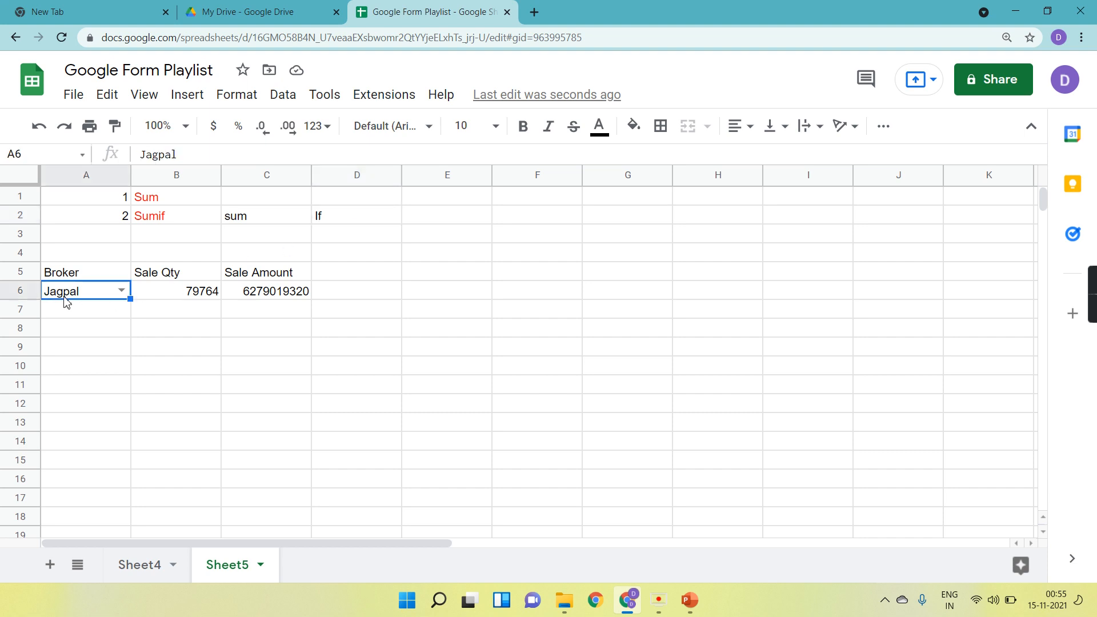
double_click(118, 292)
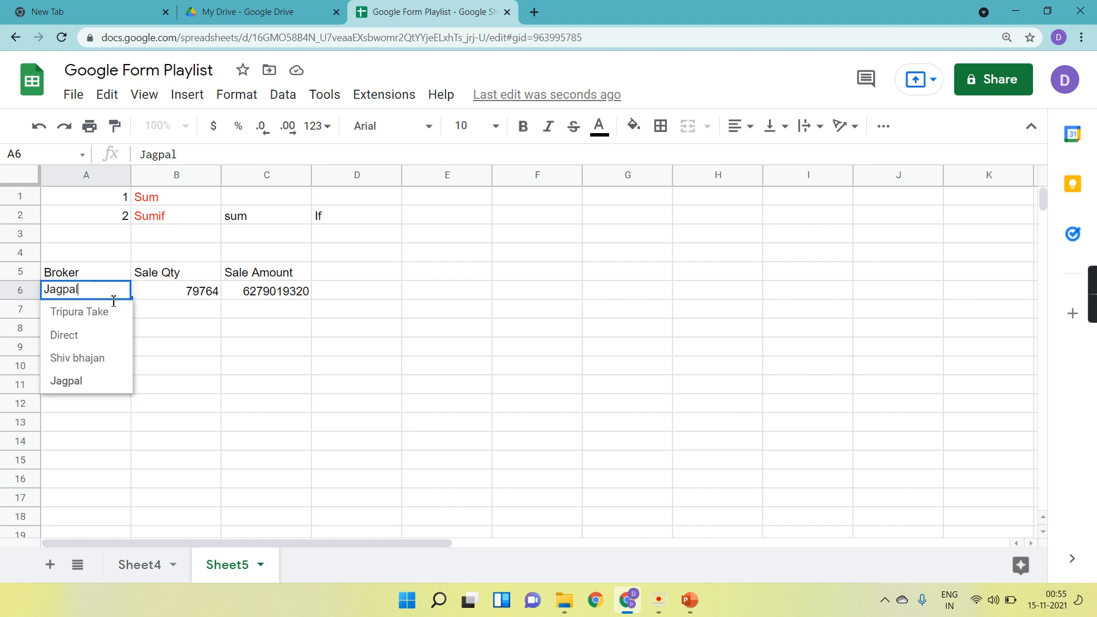
click(87, 342)
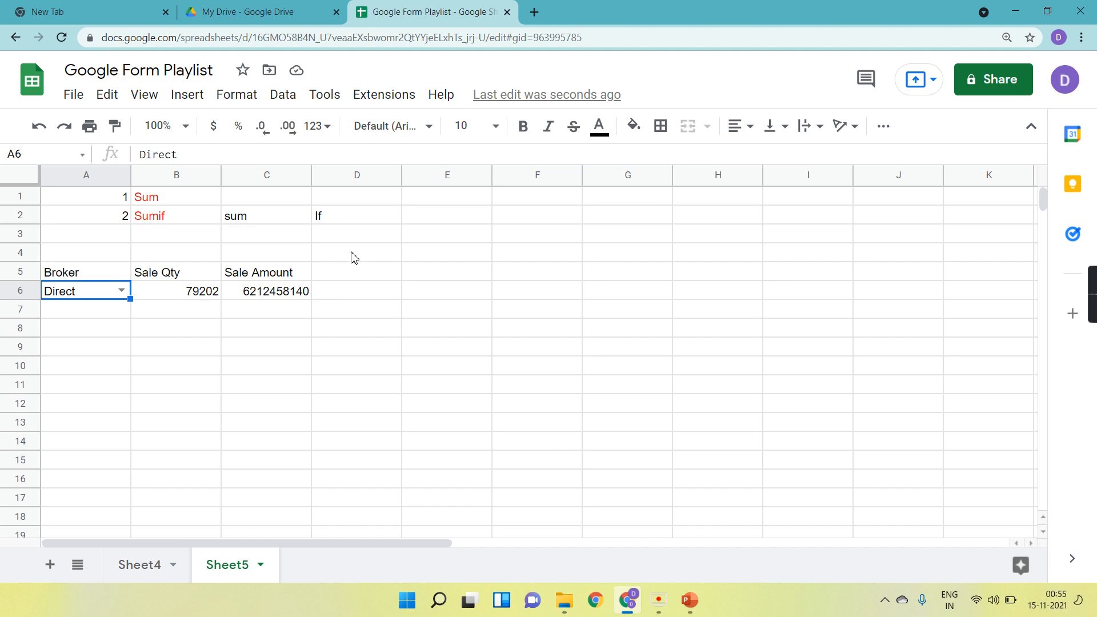
click(537, 199)
text(suimfs)
key(Return)
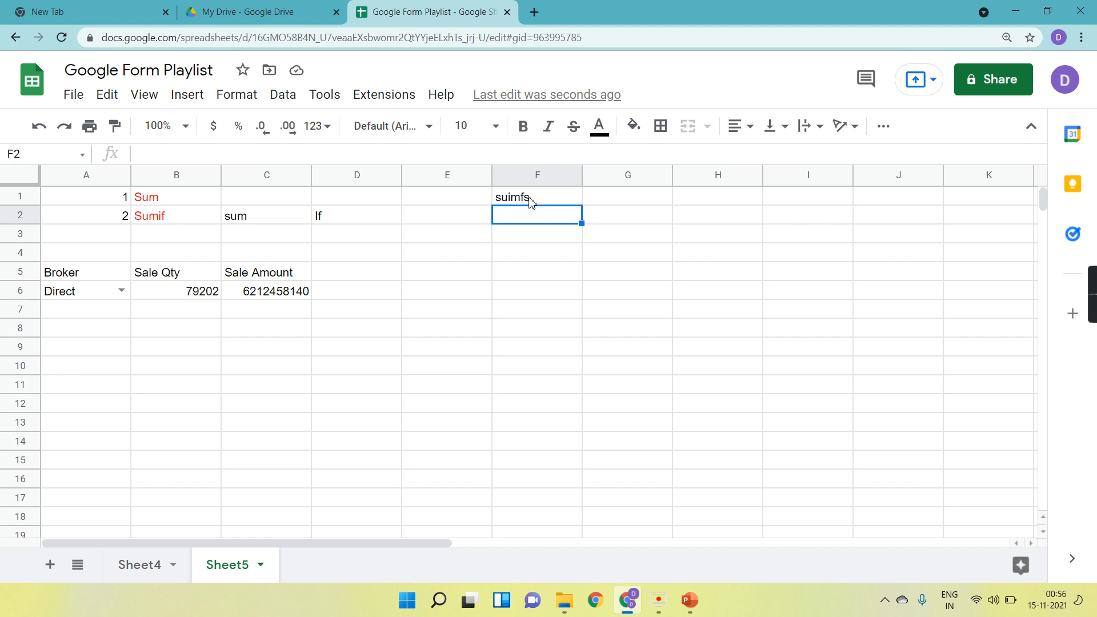
click(532, 202)
key(Delete)
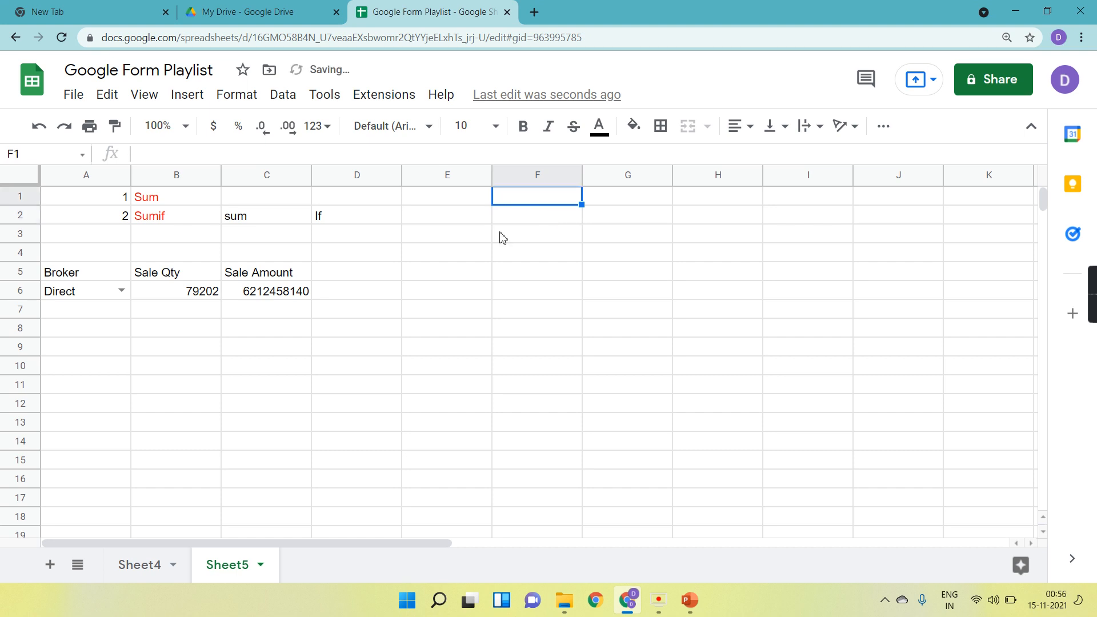
click(378, 352)
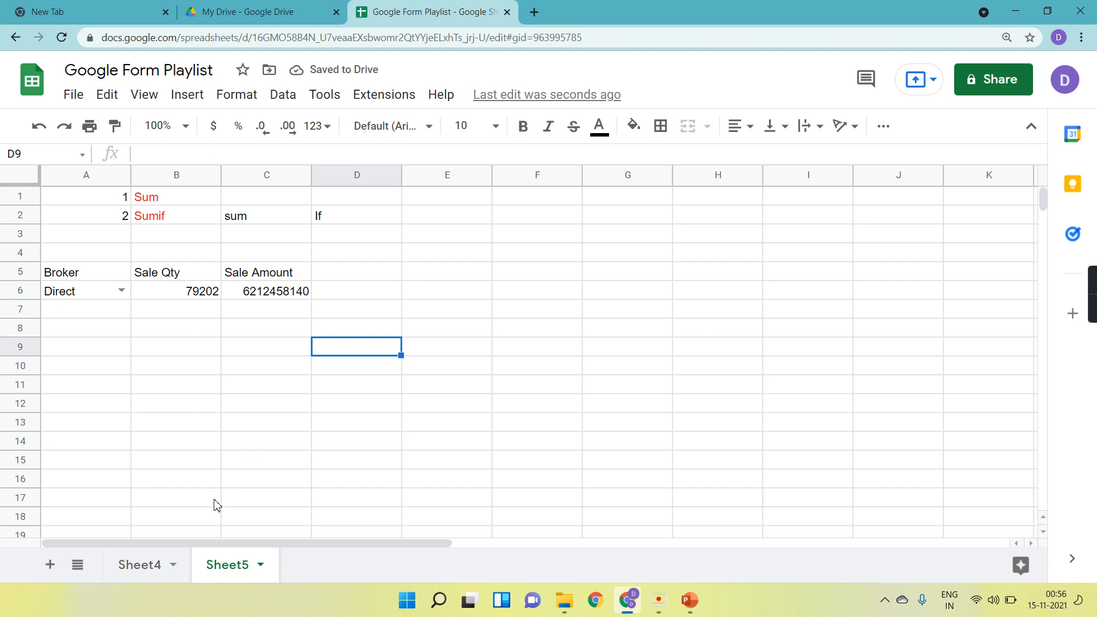
Copy the customer name SSDK from cell A4 on Sheet4.
click(152, 564)
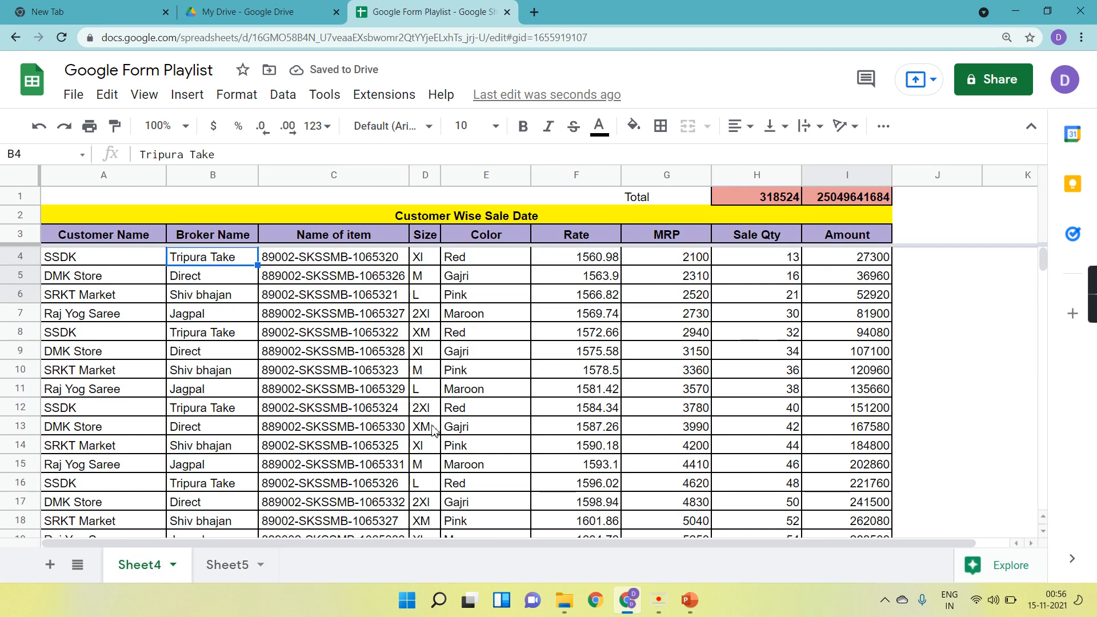
scroll(325, 410, down, 10)
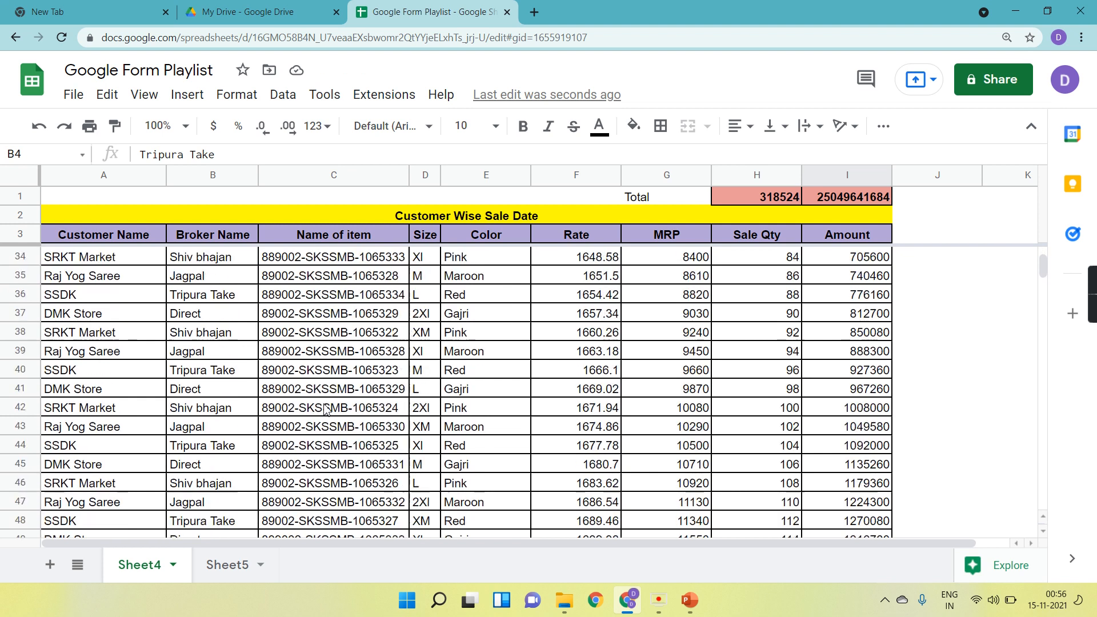
scroll(325, 409, up, 10)
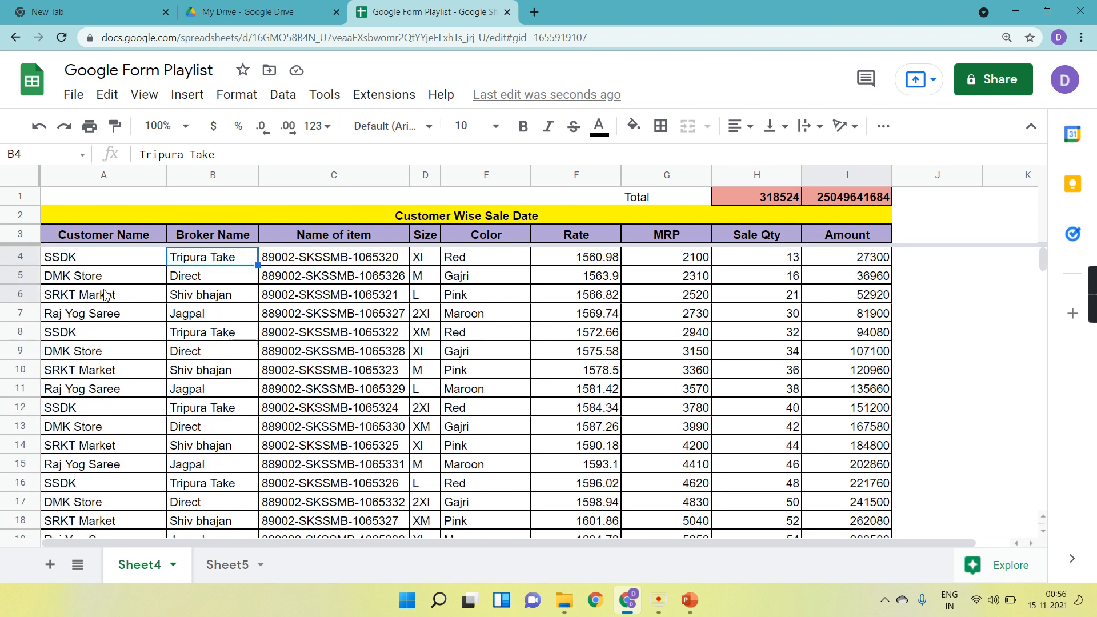
click(86, 266)
key(ctrl+c)
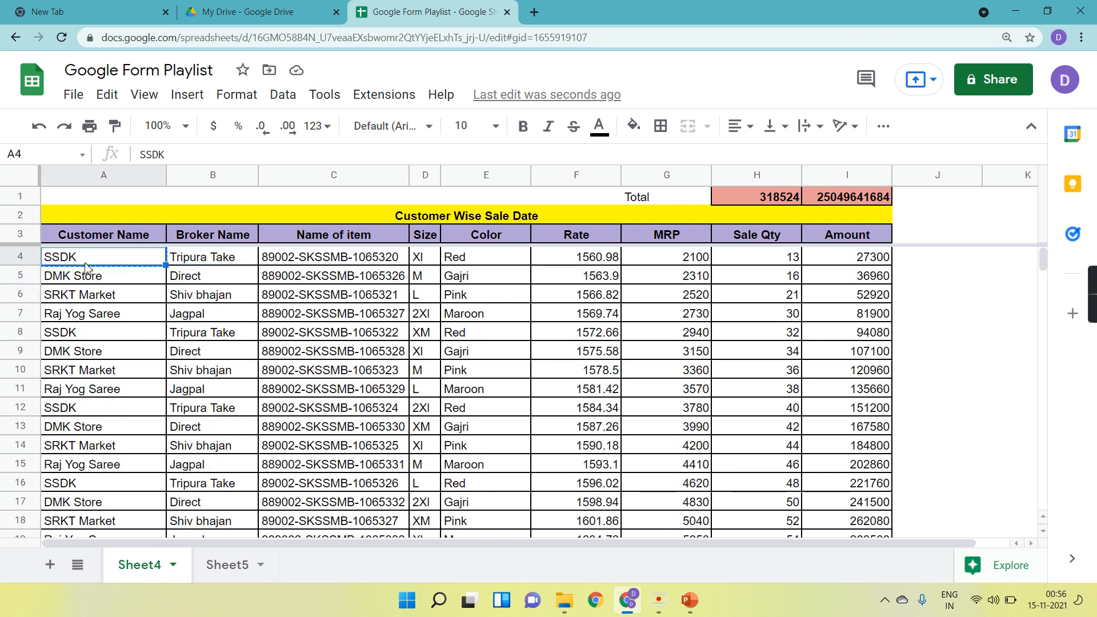
Paste the copied SSDK name into the A6 broker cell on Sheet5.
click(221, 563)
click(90, 295)
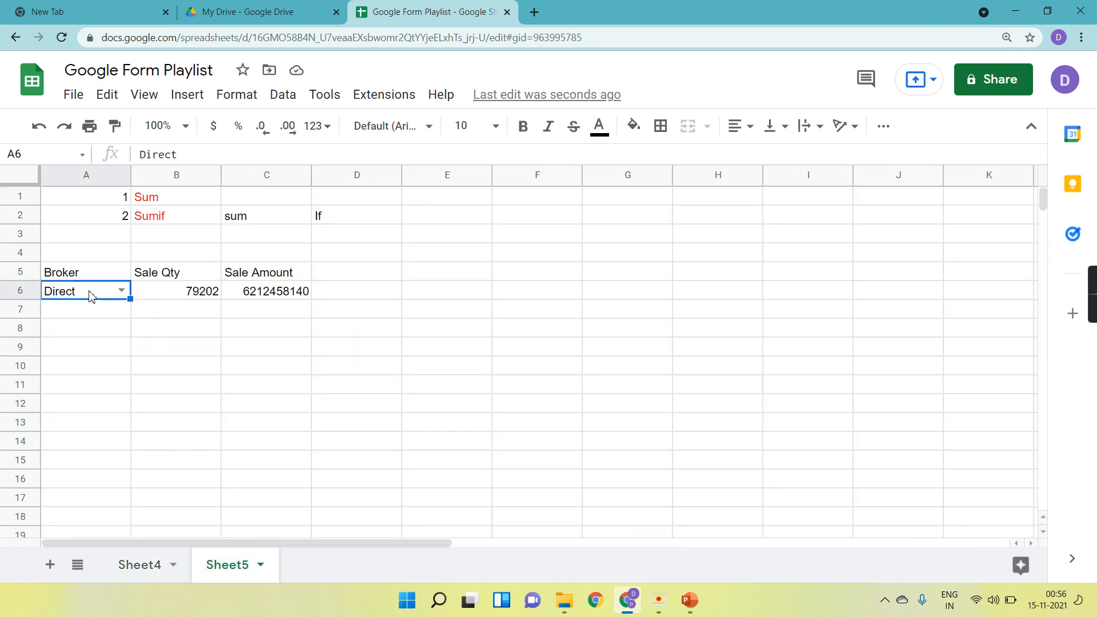
key(ctrl+v)
click(300, 354)
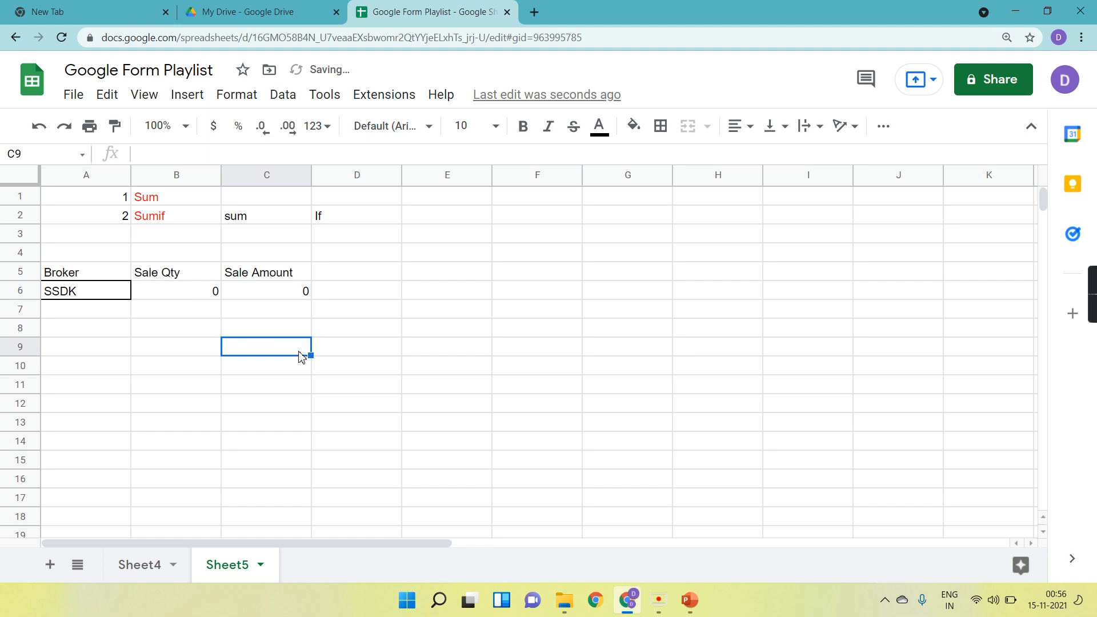
Change the criteria range of B6's Sale Qty SUMIF formula to Sheet4!A4:B.
click(183, 296)
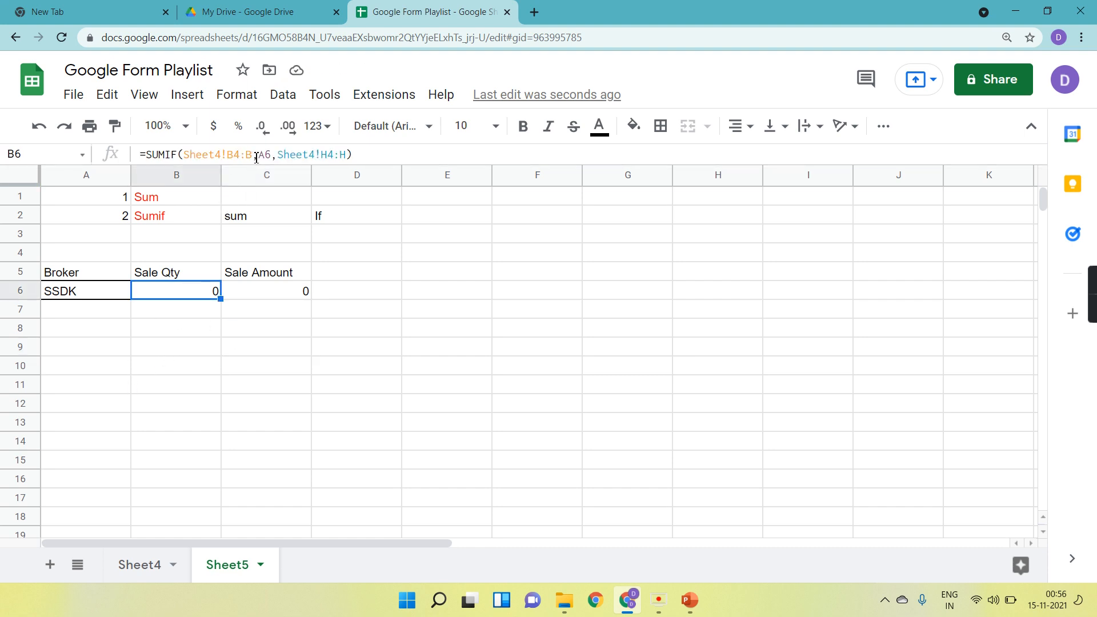
click(153, 564)
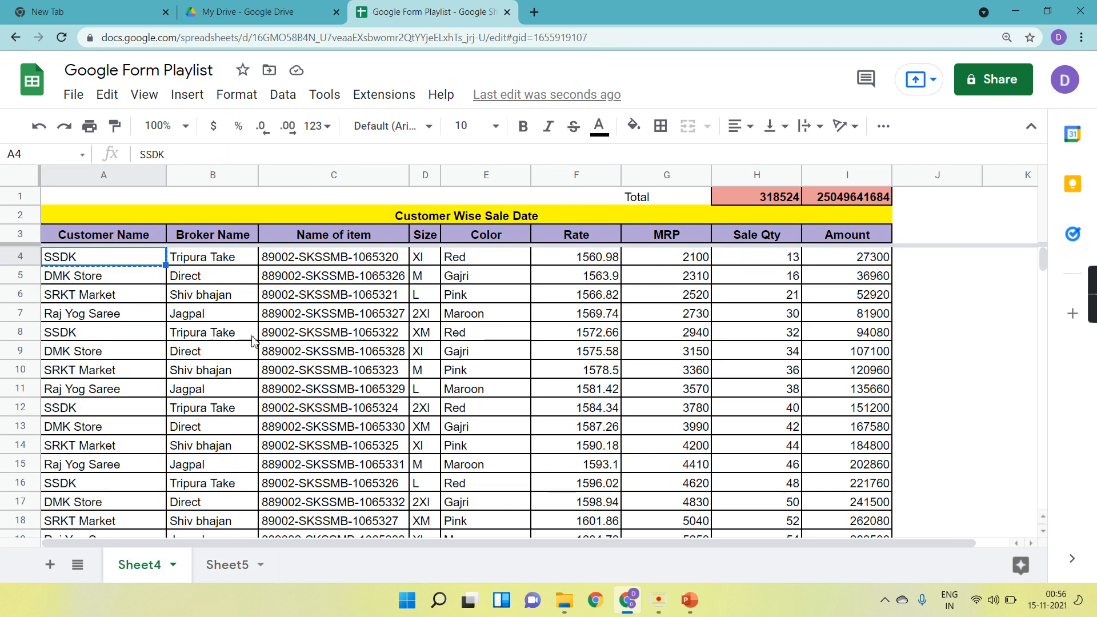
scroll(212, 405, down, 8)
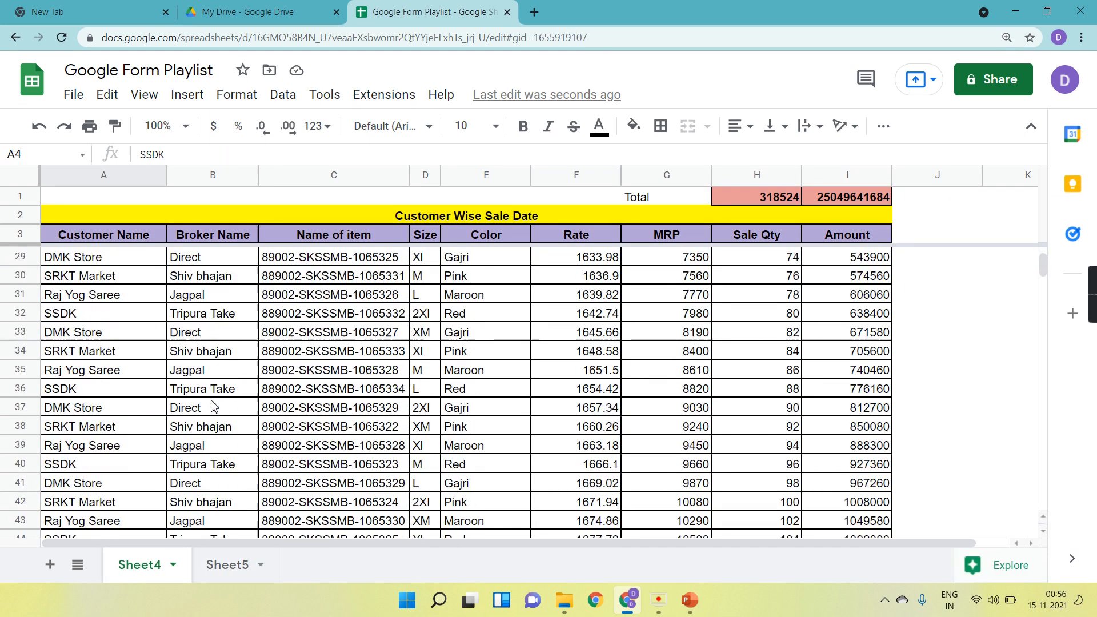
scroll(213, 406, up, 8)
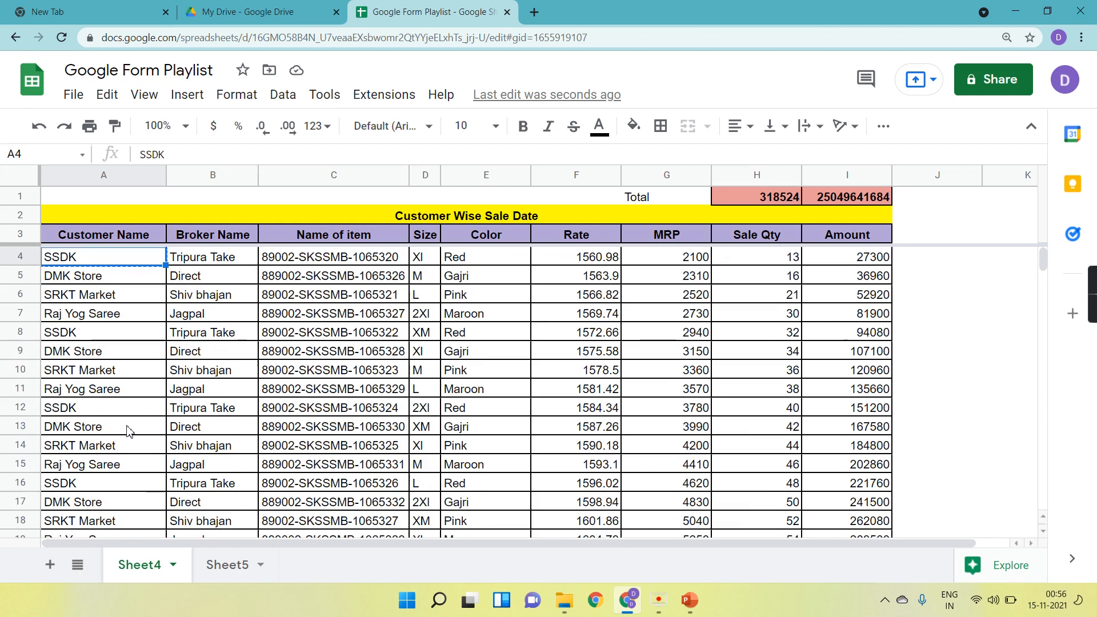
click(232, 564)
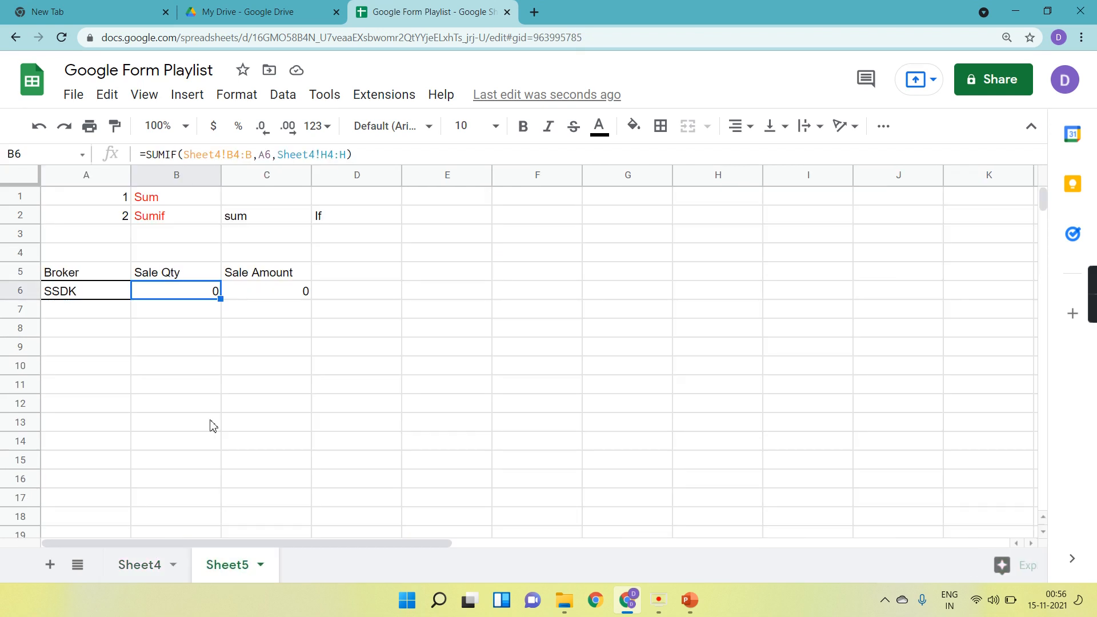
click(142, 565)
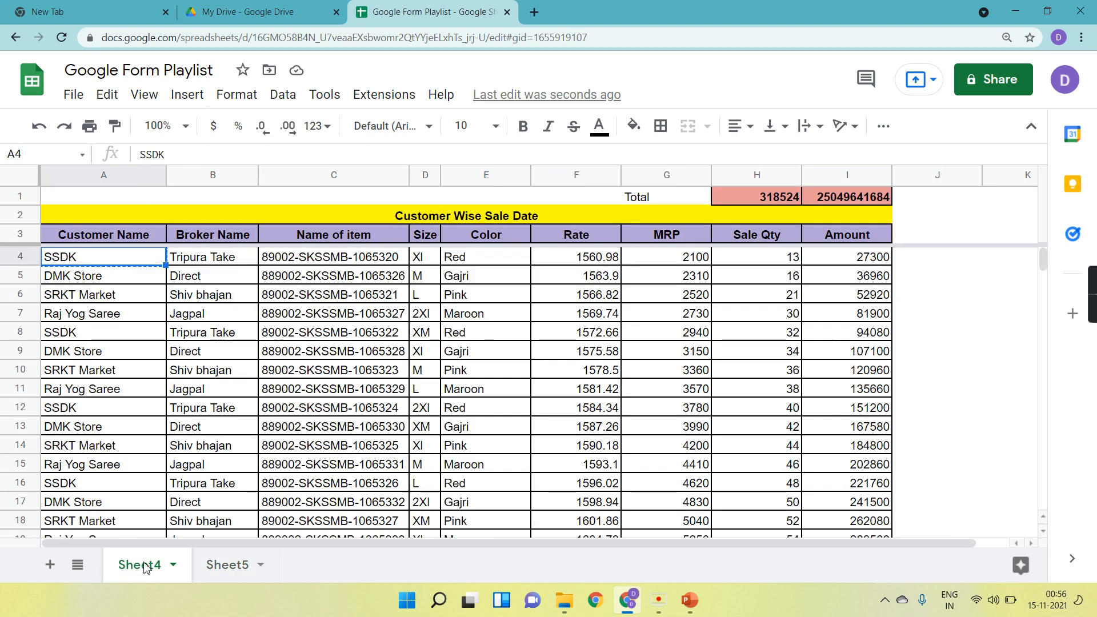
click(233, 563)
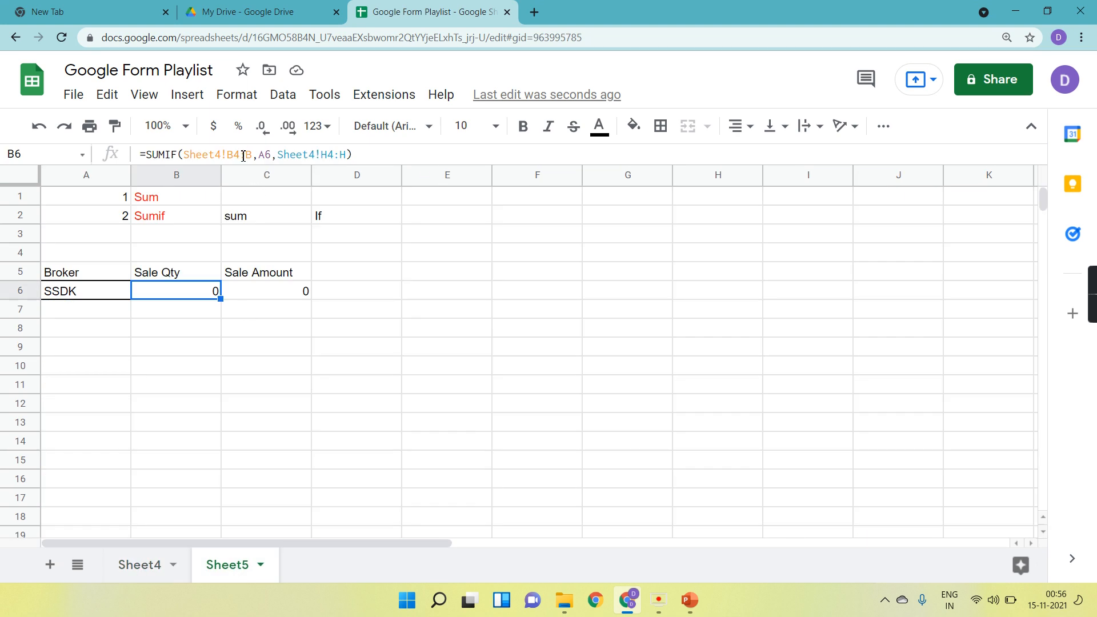
click(237, 152)
key(BackSpace)
text(A)
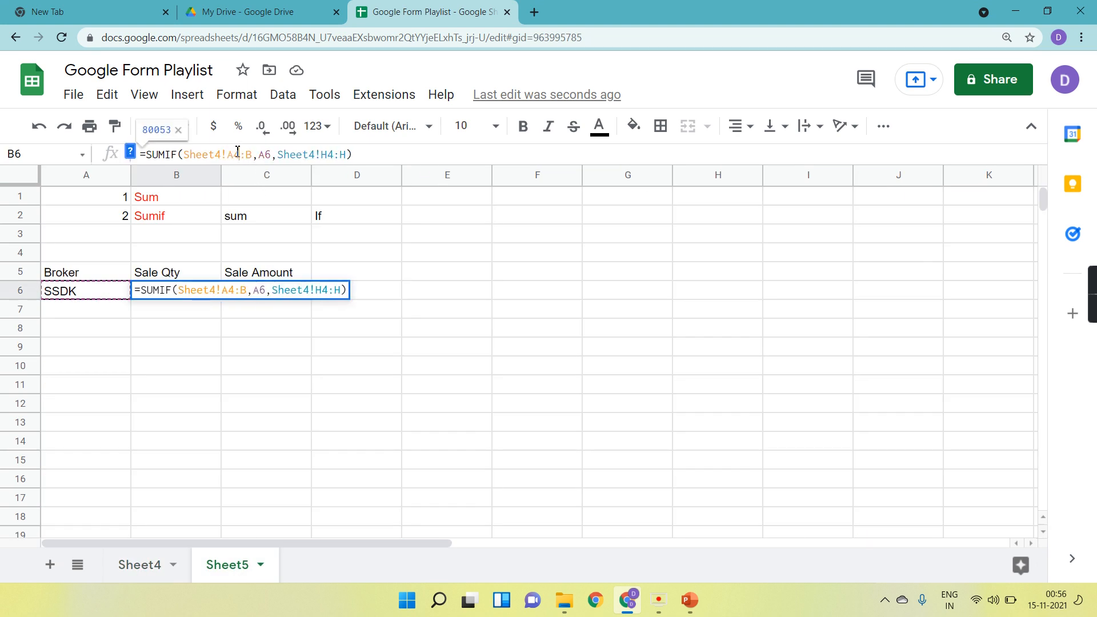
key(Return)
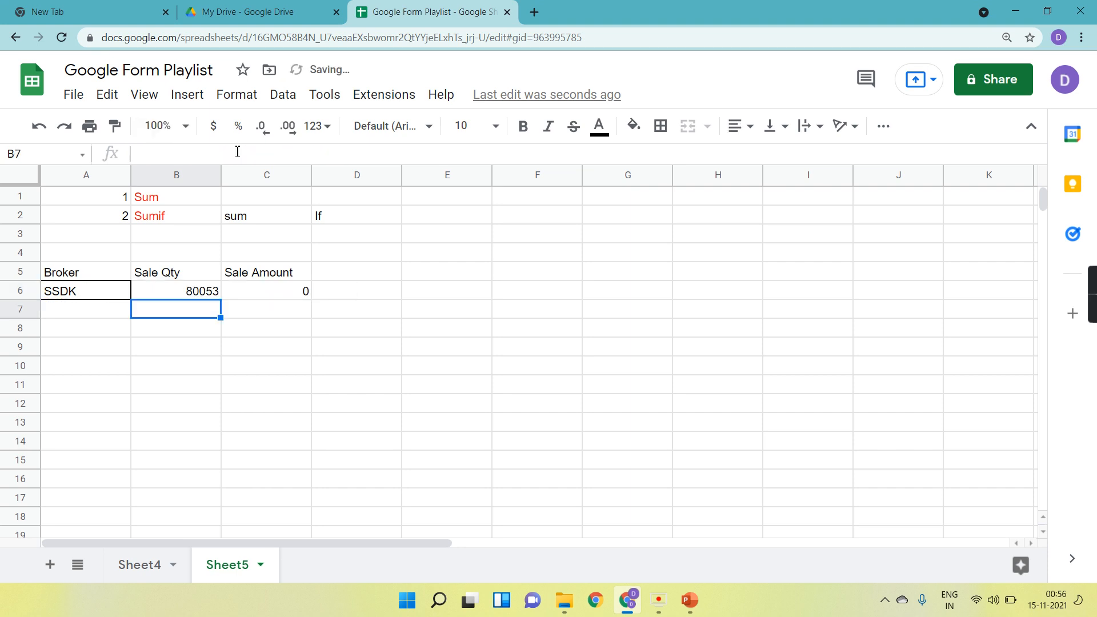
Examine the Sale Amount formula in C6 against the customer and broker columns on Sheet4.
click(146, 565)
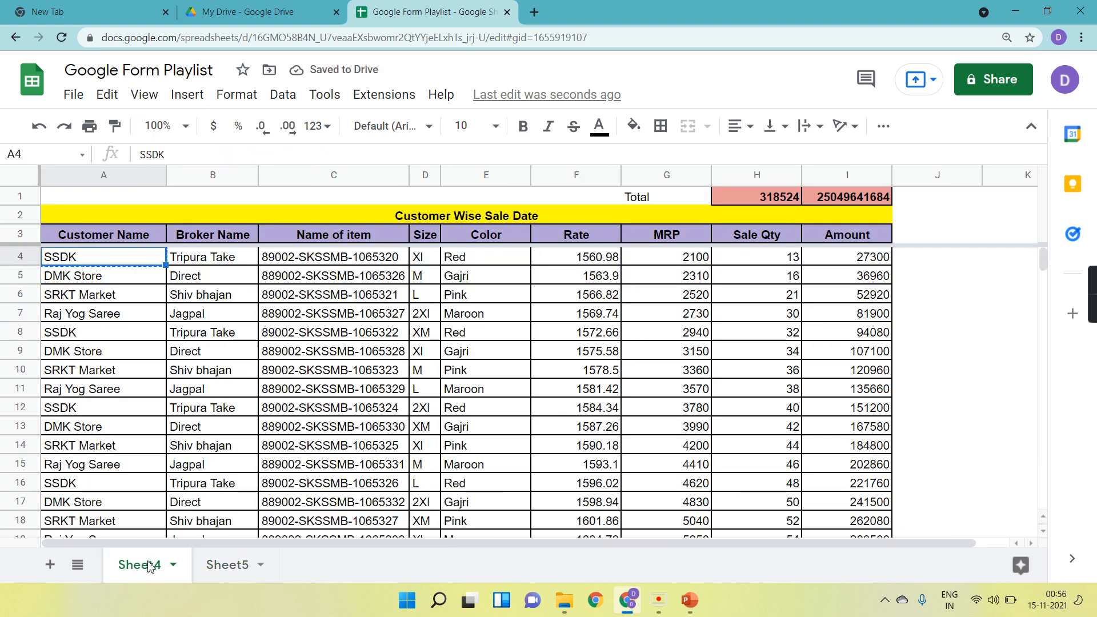
click(227, 565)
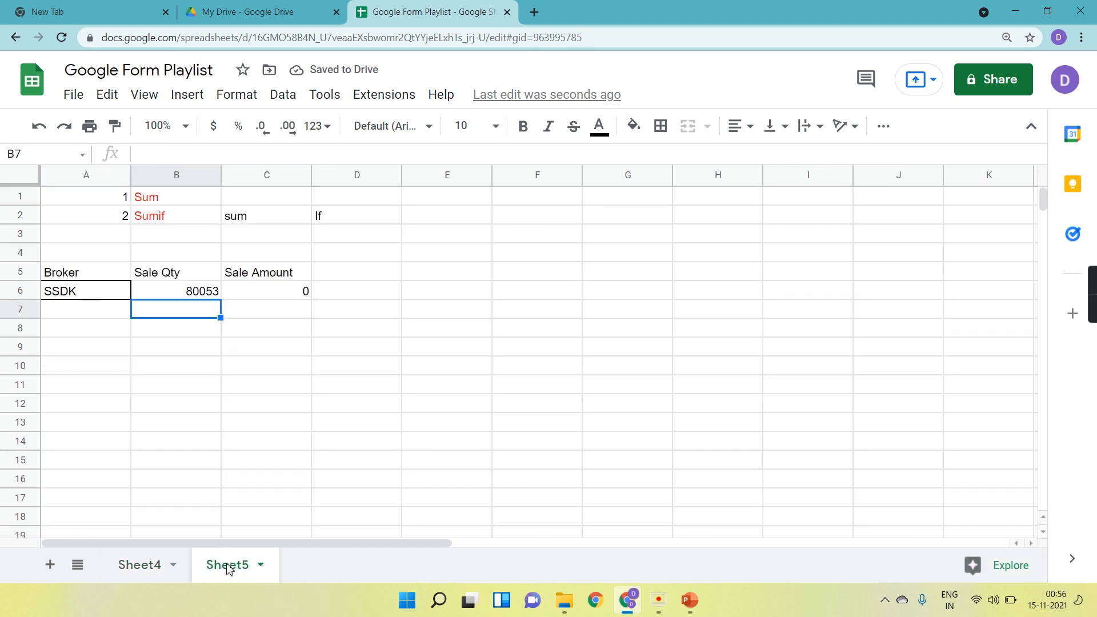
click(289, 296)
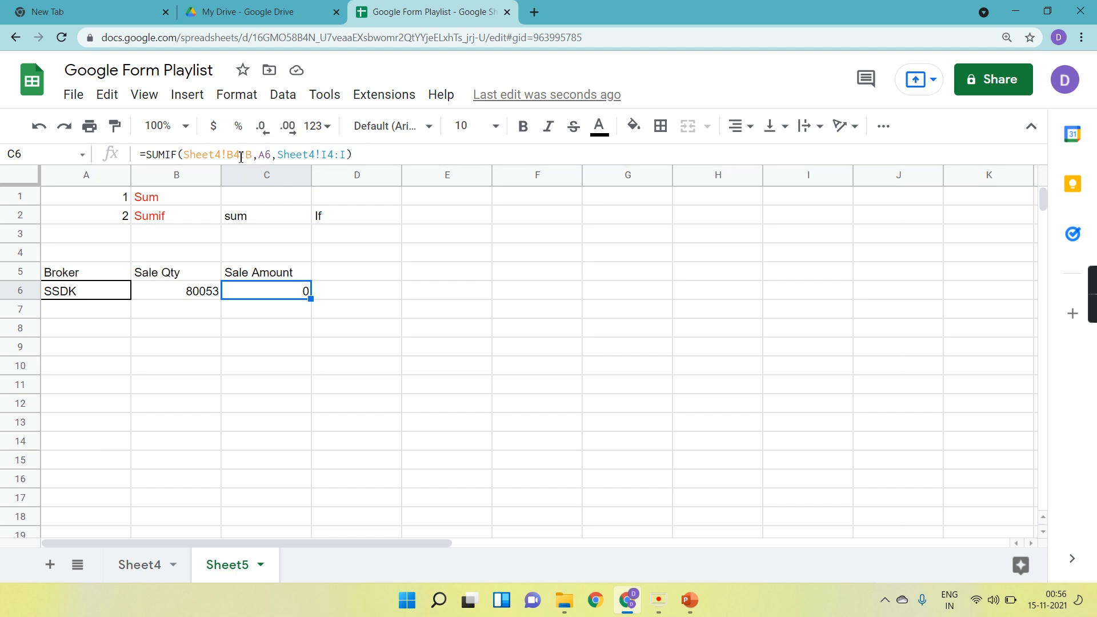
click(150, 581)
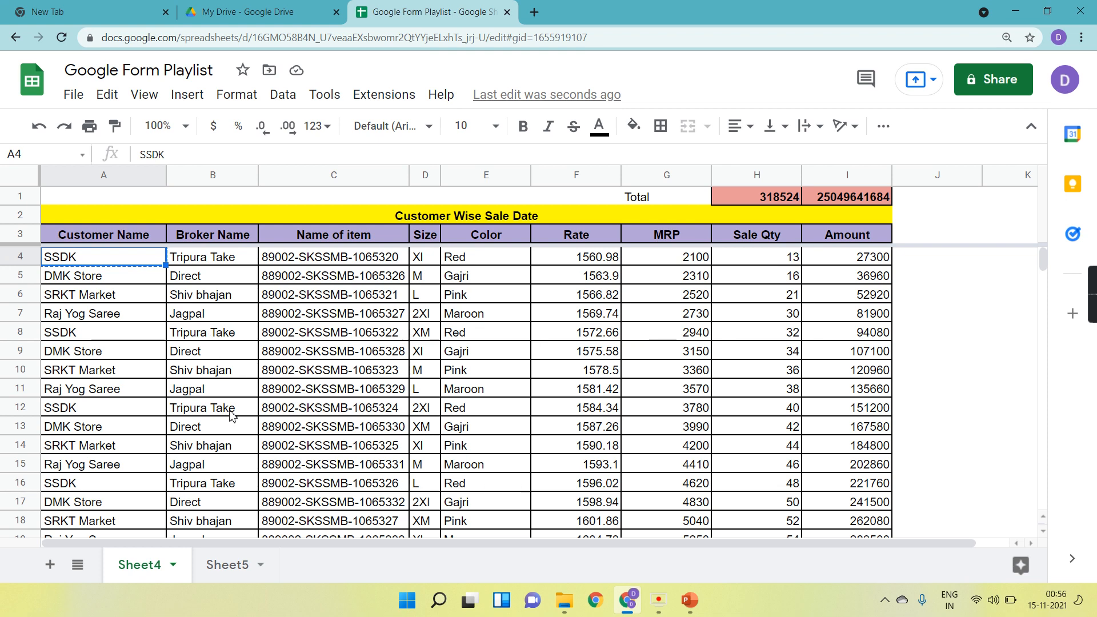
scroll(228, 415, down, 15)
scroll(230, 415, up, 15)
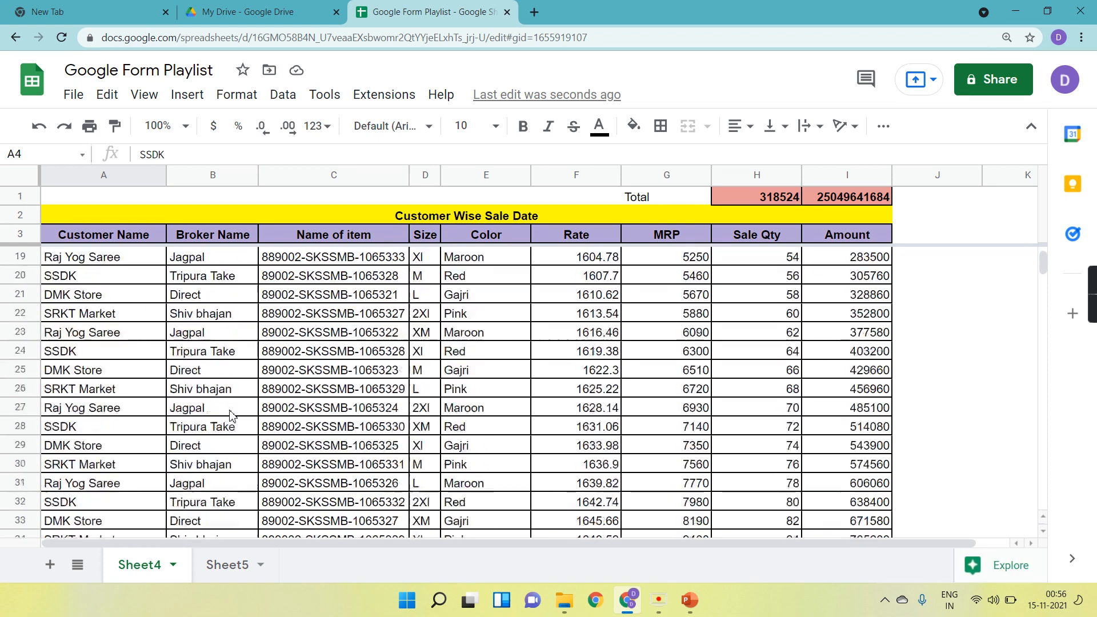
click(222, 563)
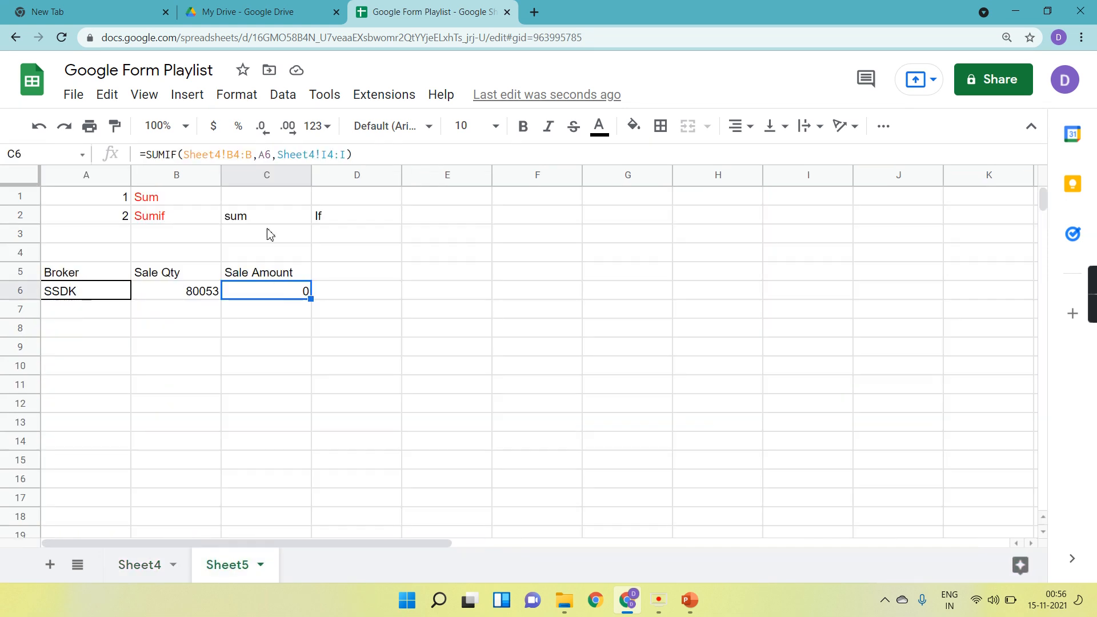
Change the criteria range of C6's Sale Amount SUMIF formula to Sheet4!A4:A.
click(236, 154)
key(BackSpace)
text(A)
key(Right)
key(Right)
key(BackSpace)
text(A)
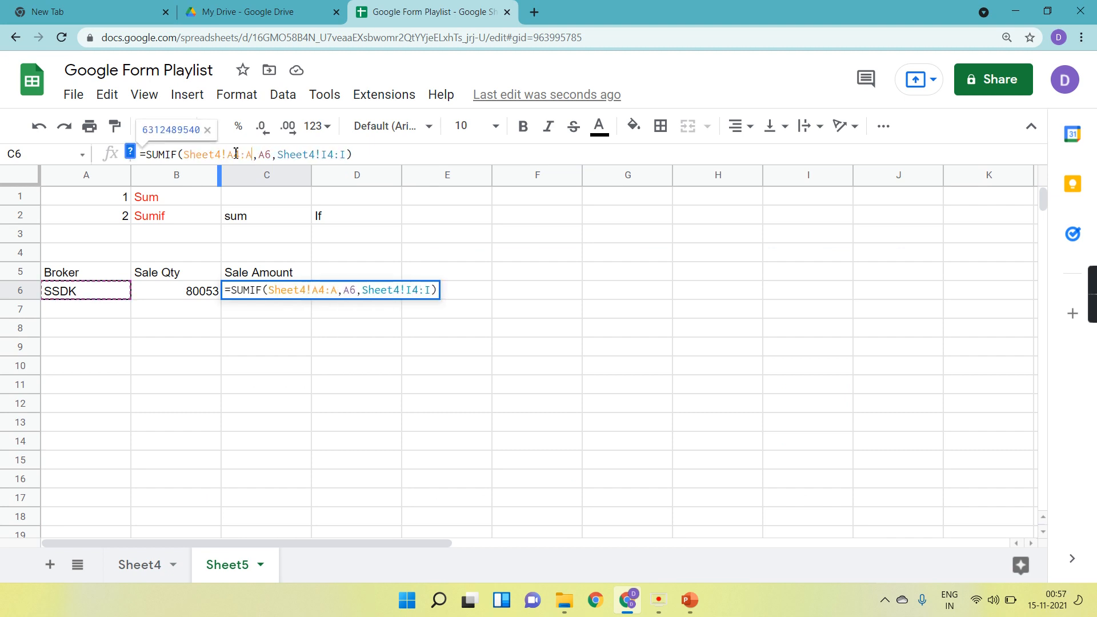
key(Return)
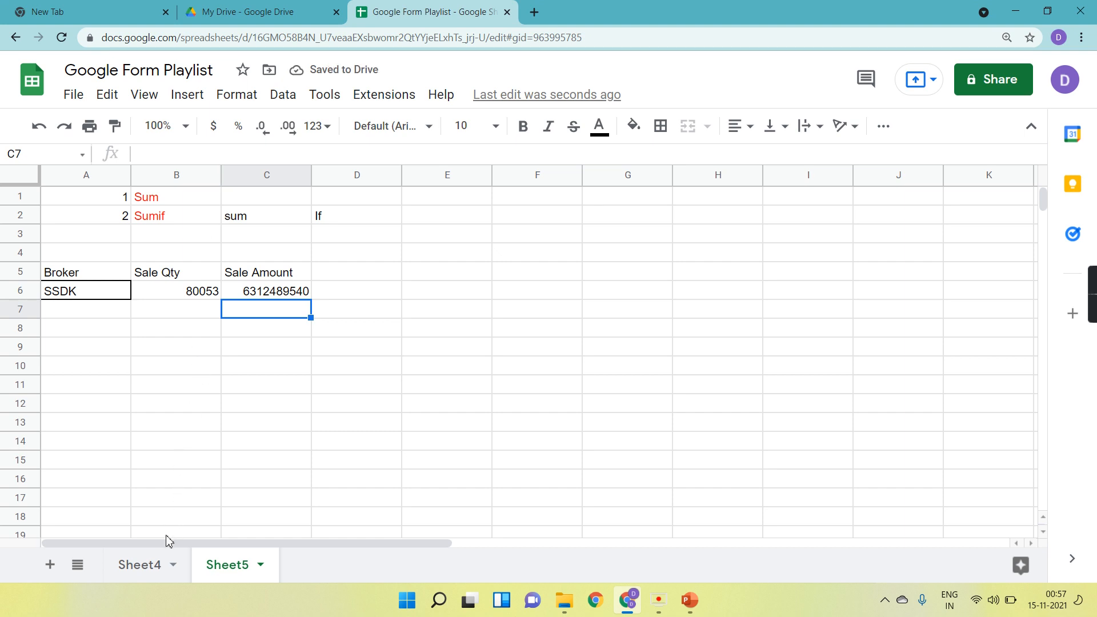
Test the Sheet5 totals by clearing A4:B4 on Sheet4 and pasting the values back.
click(145, 566)
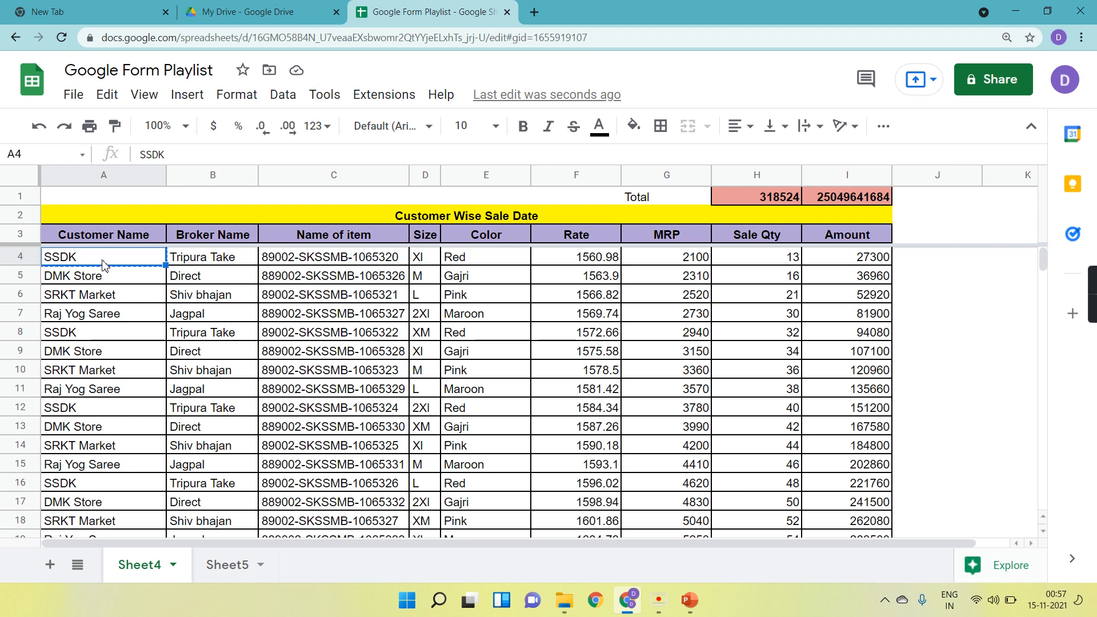
key(shift+Right)
key(ctrl+c)
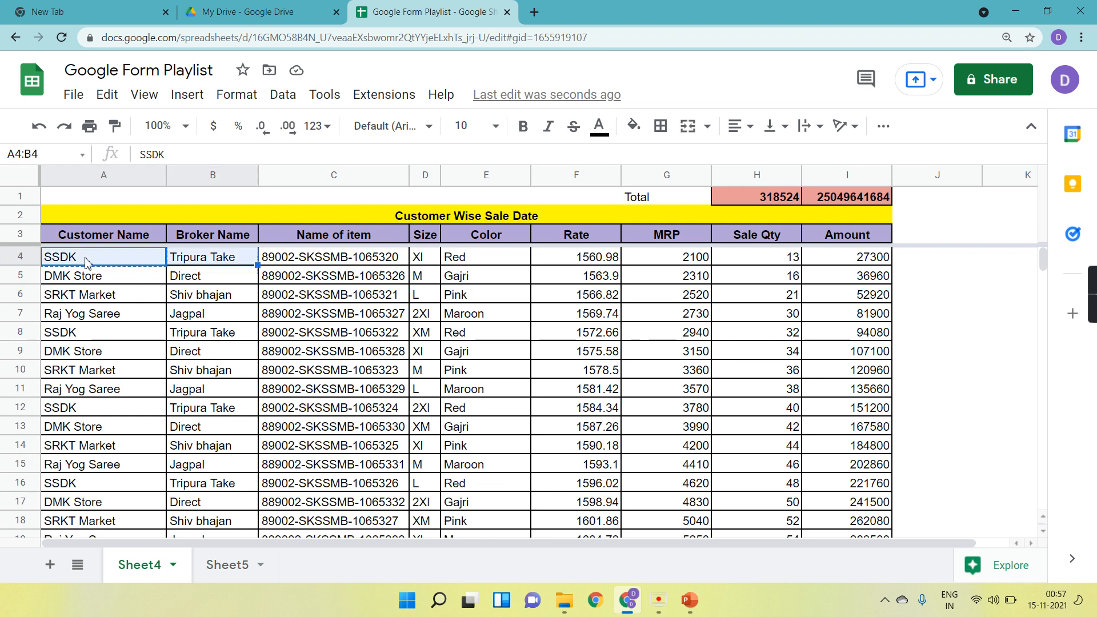
key(Delete)
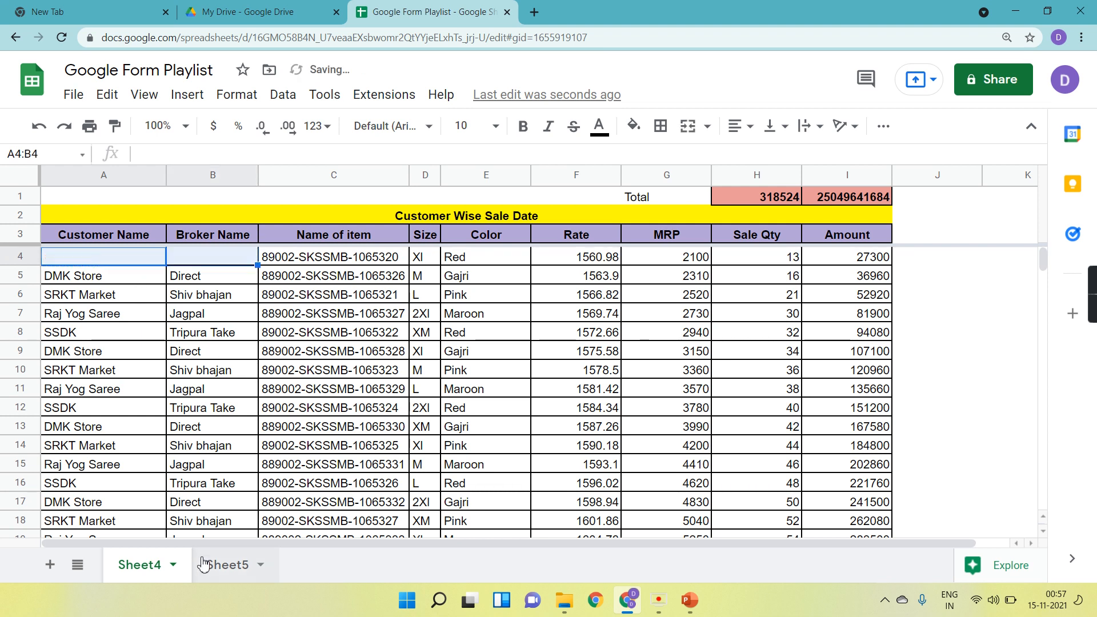
click(221, 567)
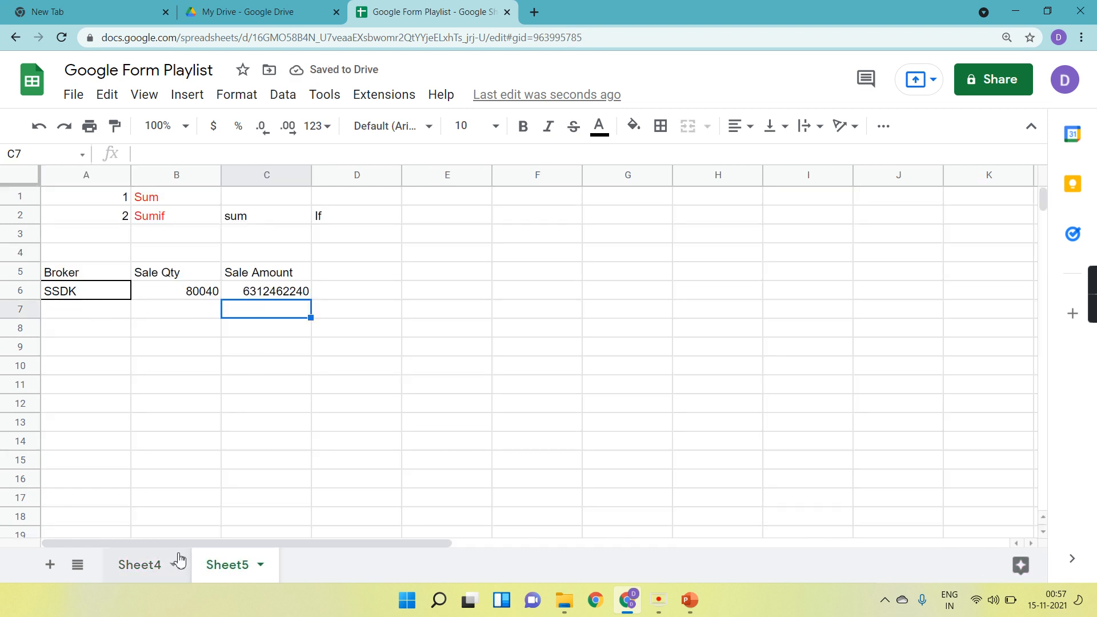
click(158, 567)
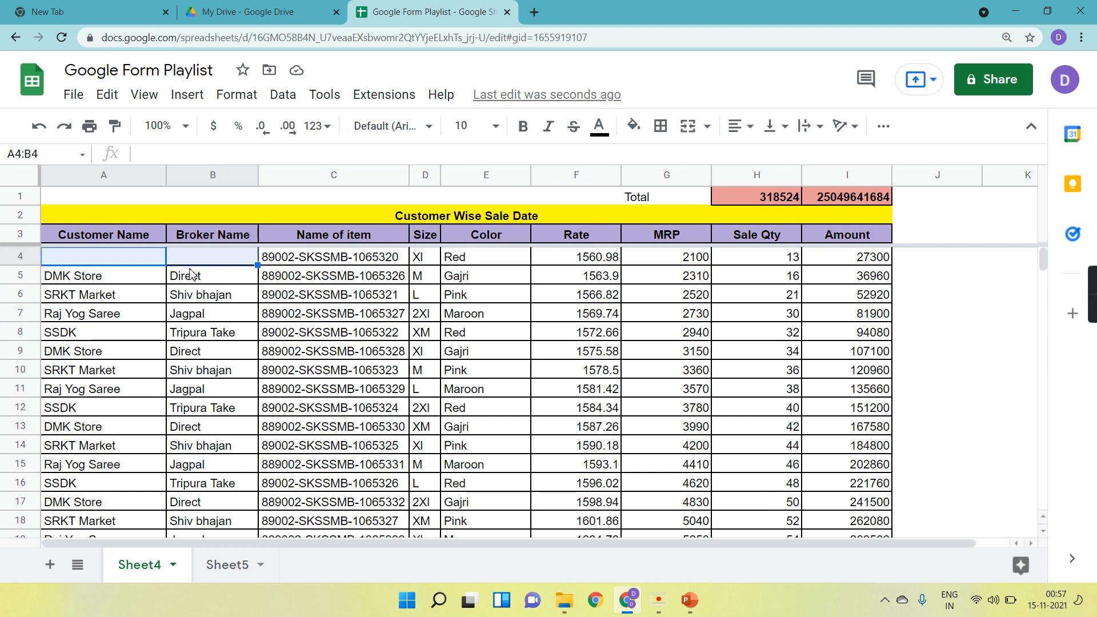
key(ctrl+v)
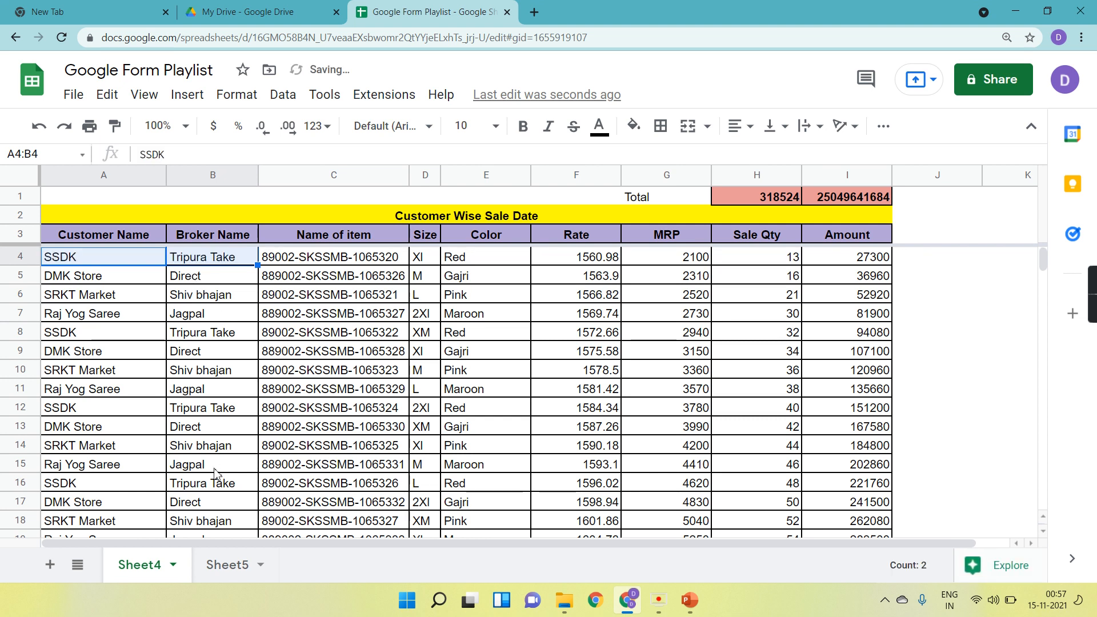
click(234, 566)
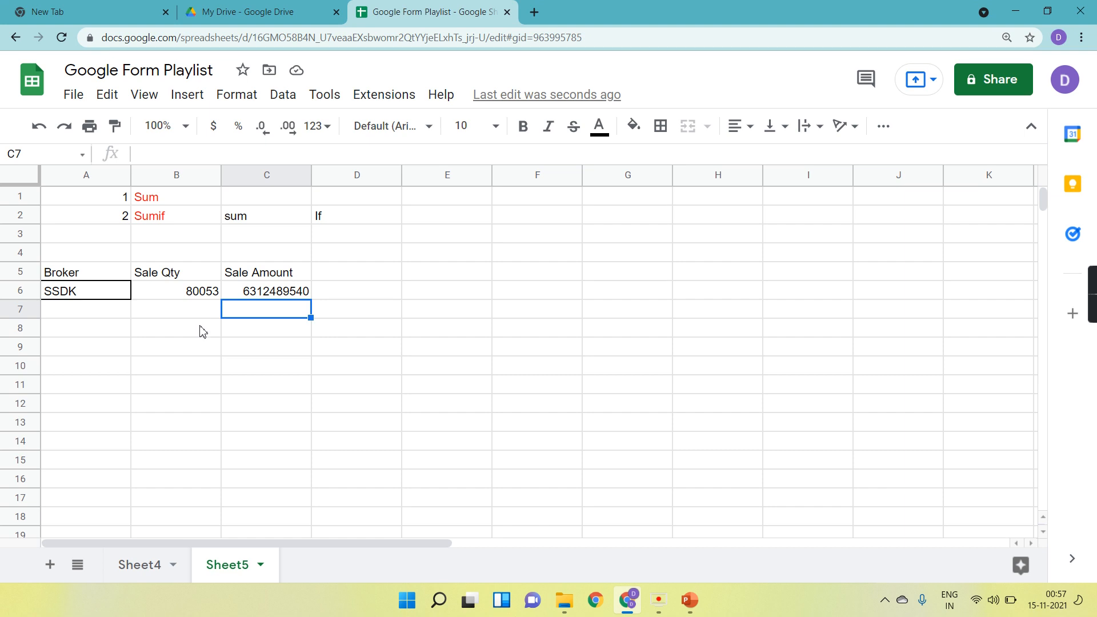
click(142, 564)
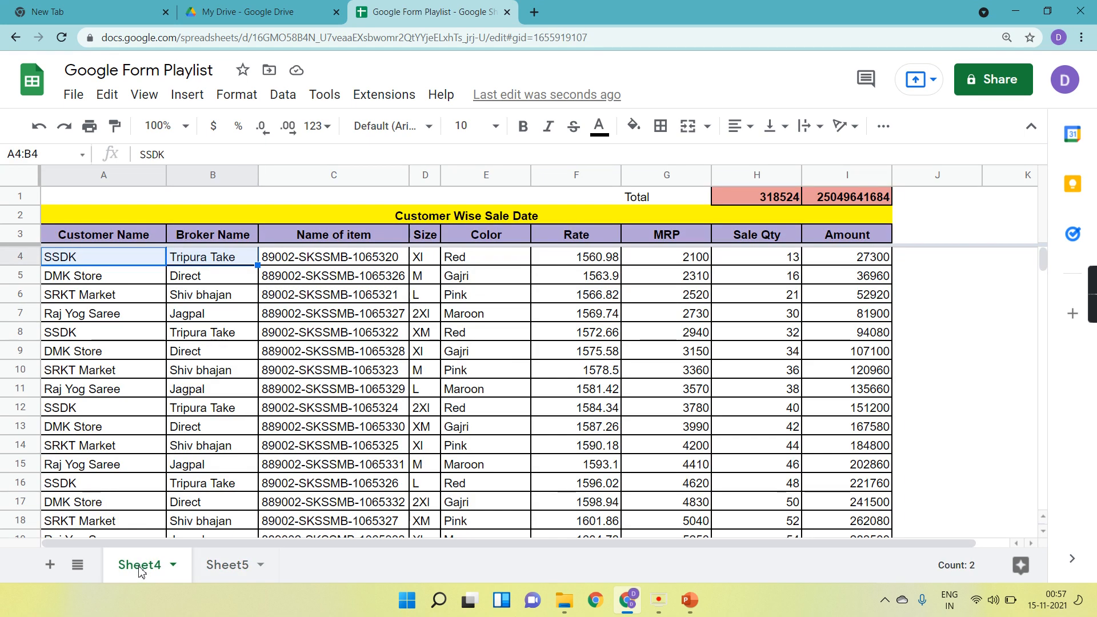
scroll(528, 426, right, 3)
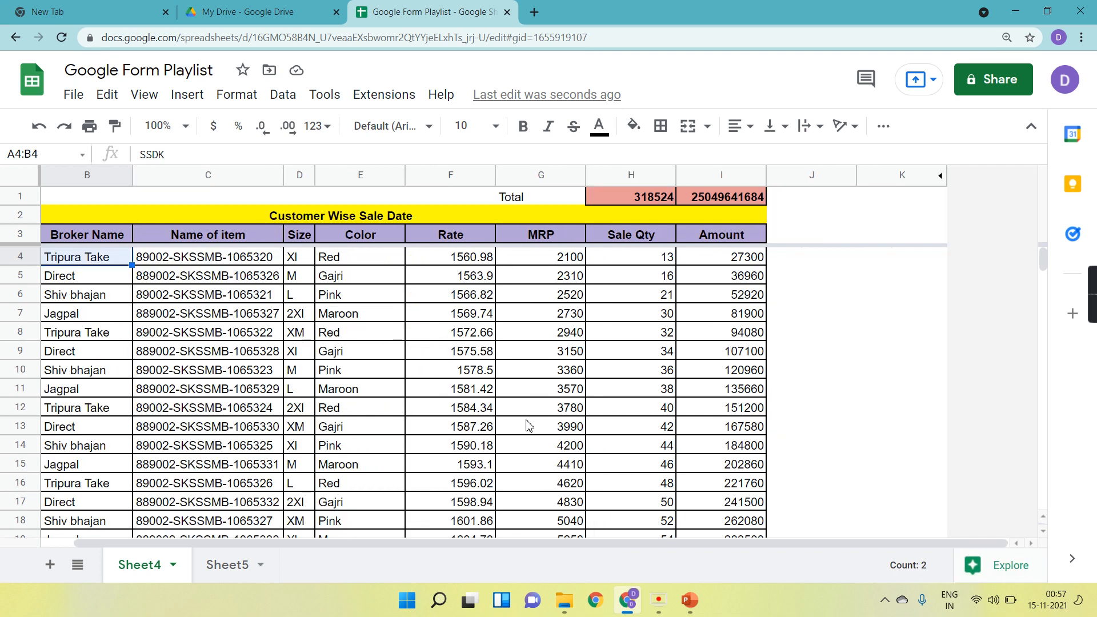
Examine the Customer Name and Broker Name columns on Sheet4.
scroll(528, 425, down, 7)
scroll(528, 426, up, 7)
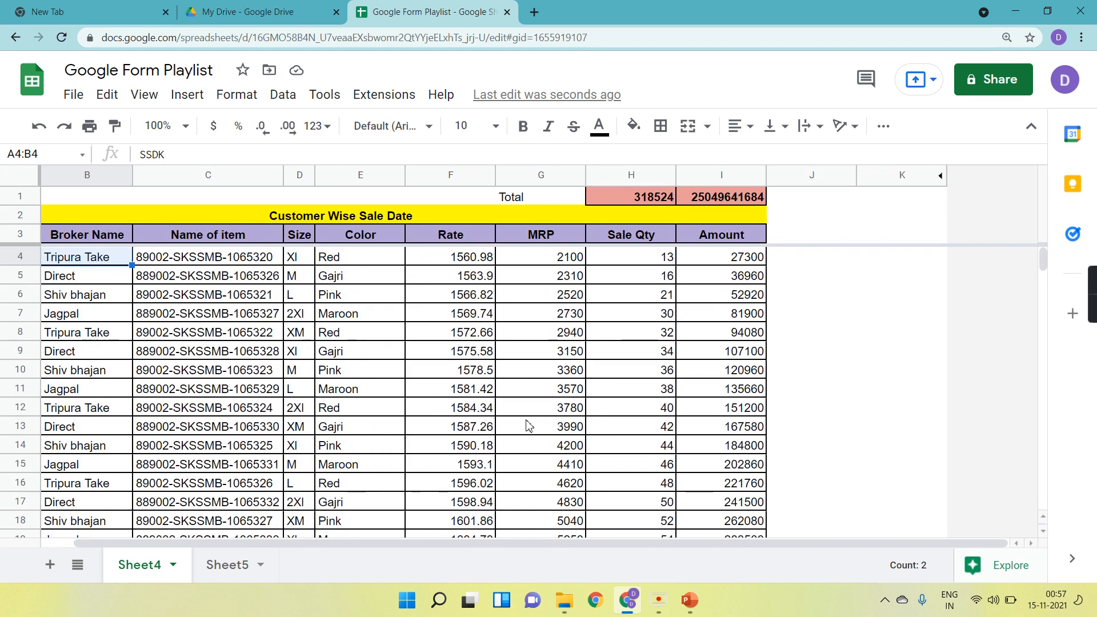
scroll(528, 425, left, 3)
scroll(529, 426, down, 20)
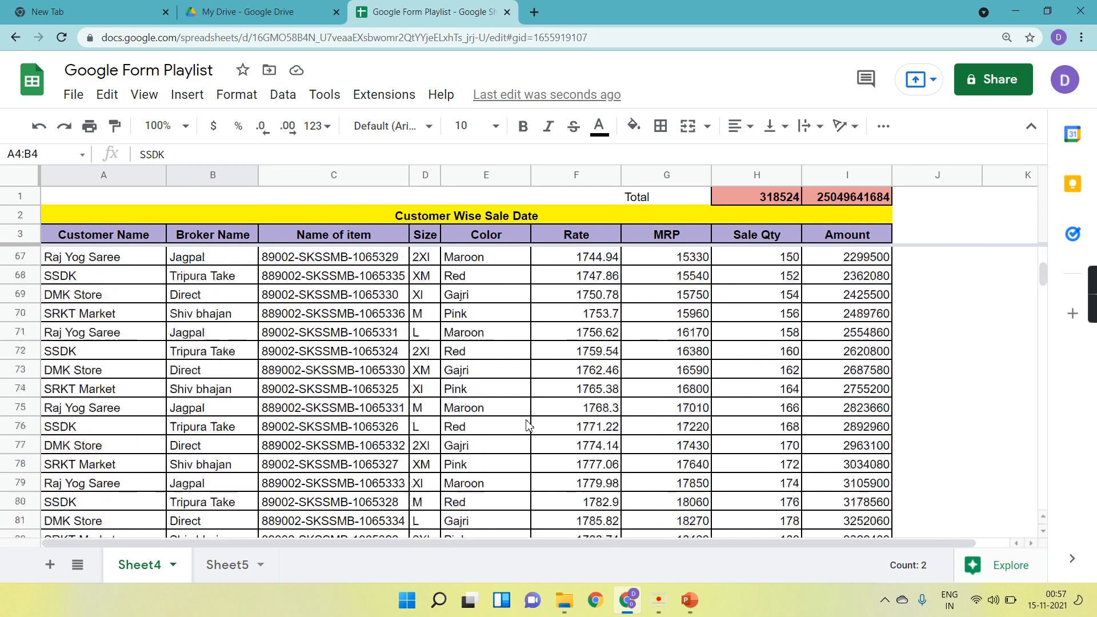
scroll(528, 426, up, 20)
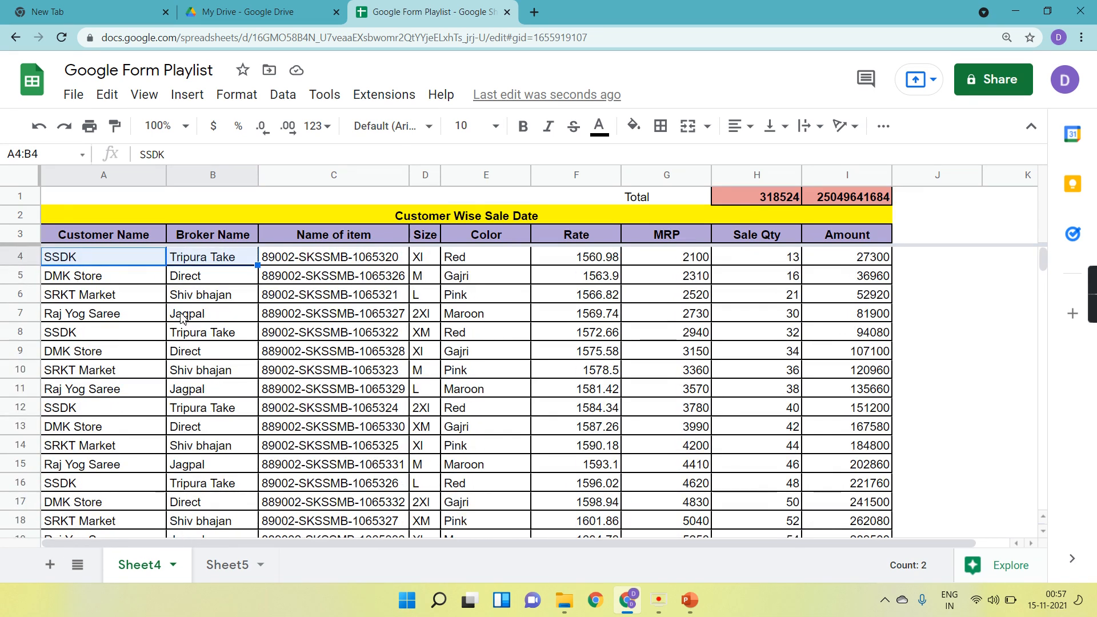
click(180, 318)
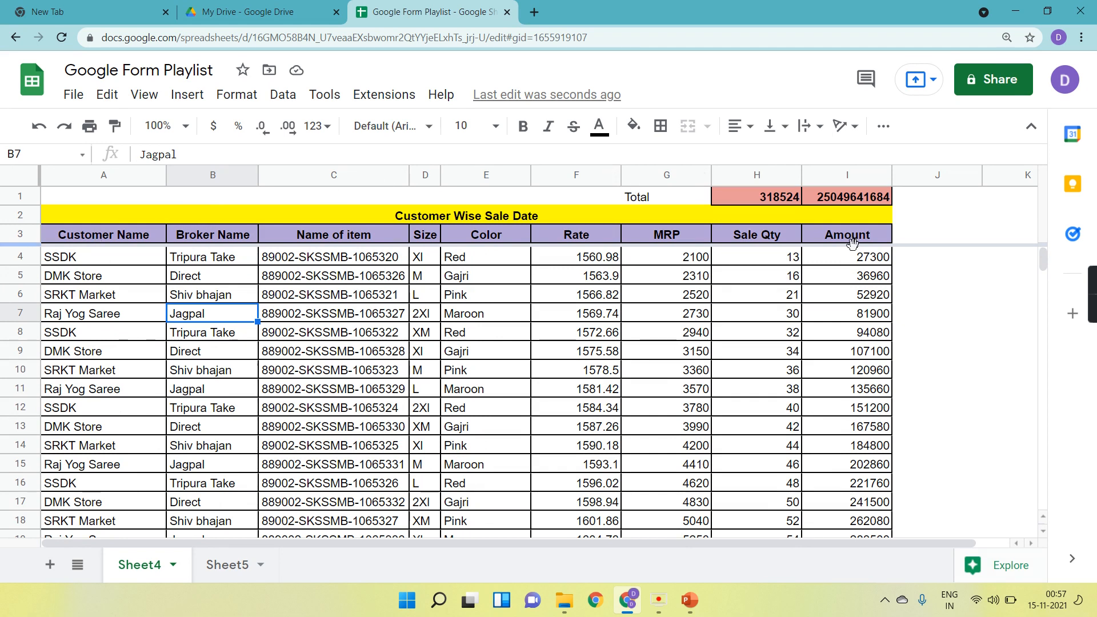
scroll(162, 362, down, 13)
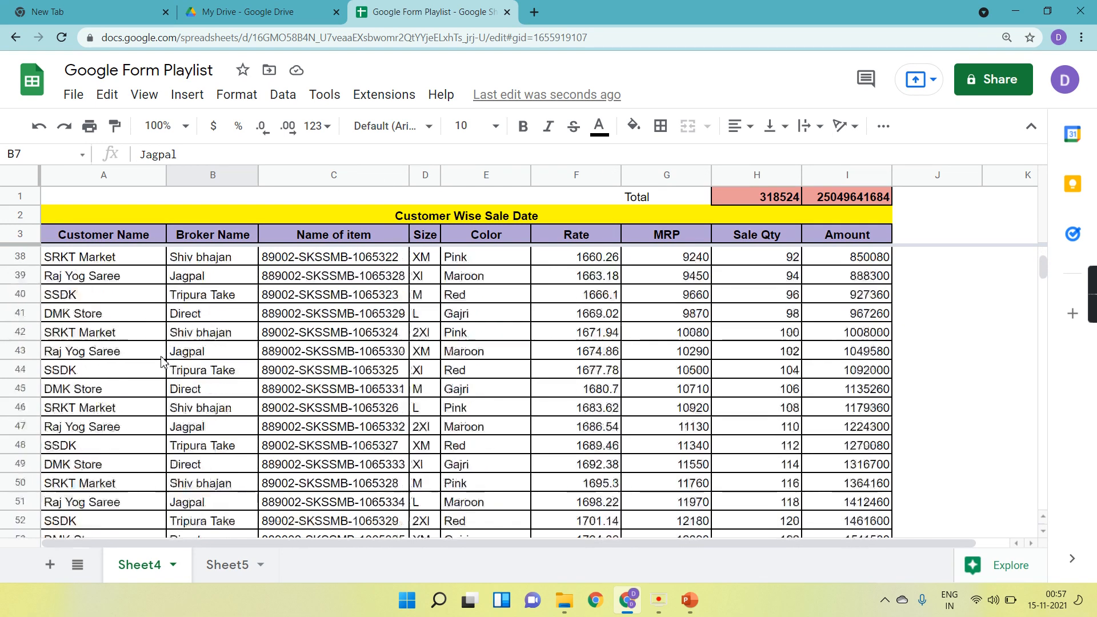
scroll(154, 342, up, 13)
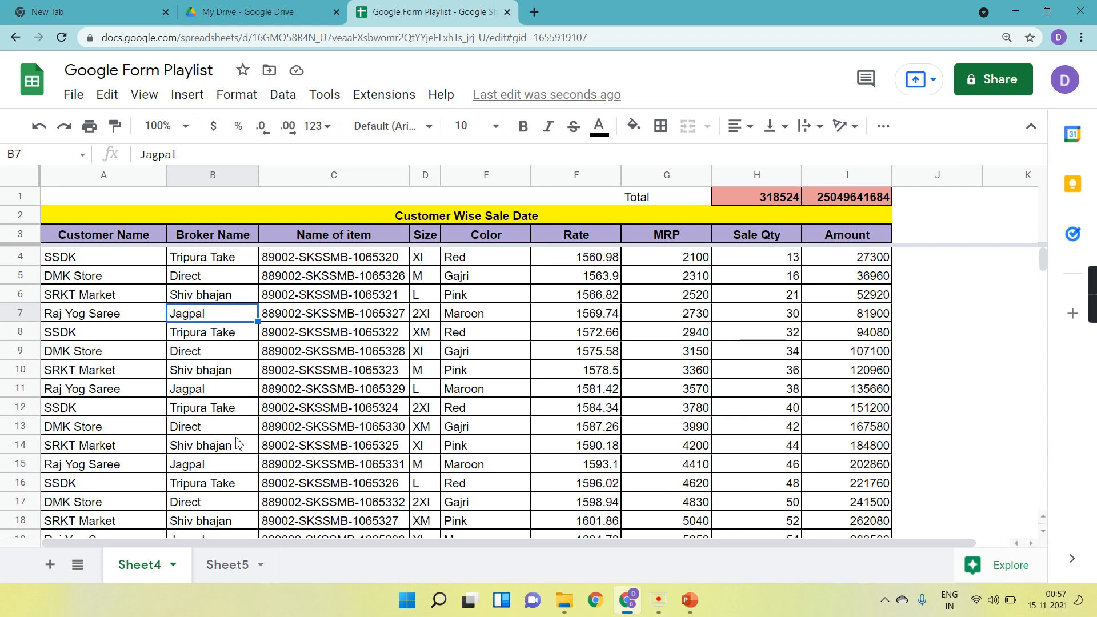
scroll(238, 443, down, 20)
scroll(238, 443, down, 20)
scroll(237, 443, up, 20)
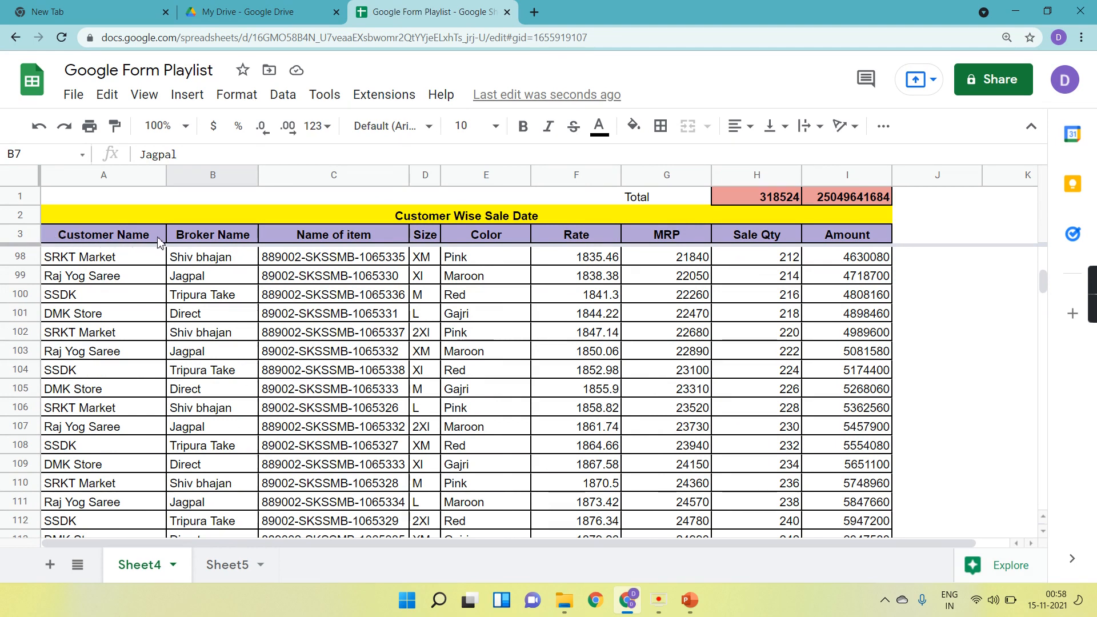
Create a filter on the header row 3 of the Sheet4 data table.
click(20, 234)
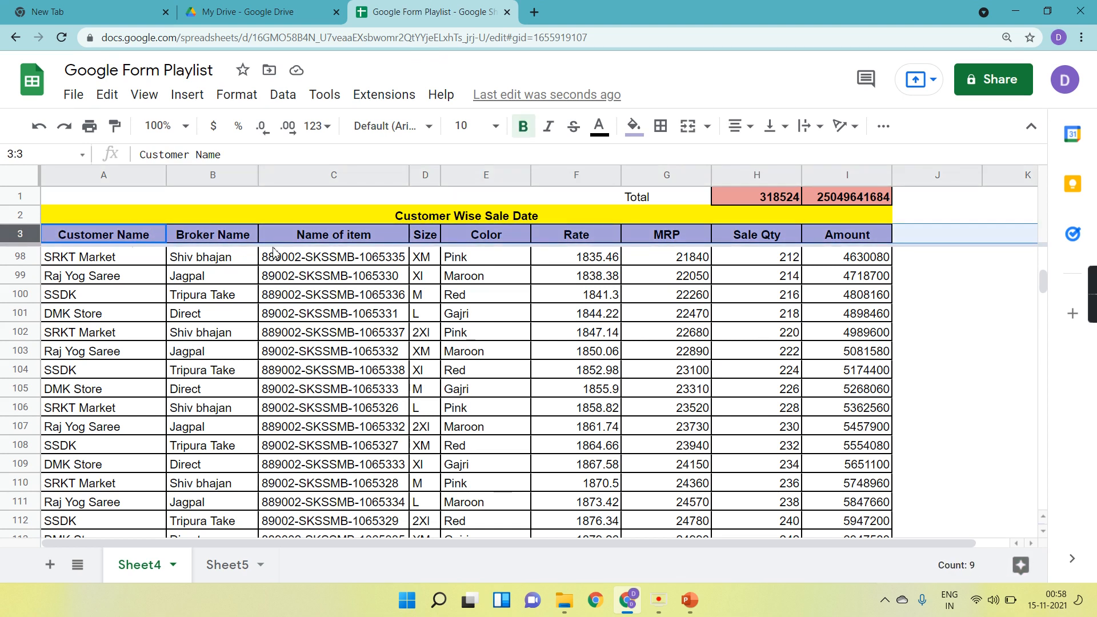
click(885, 127)
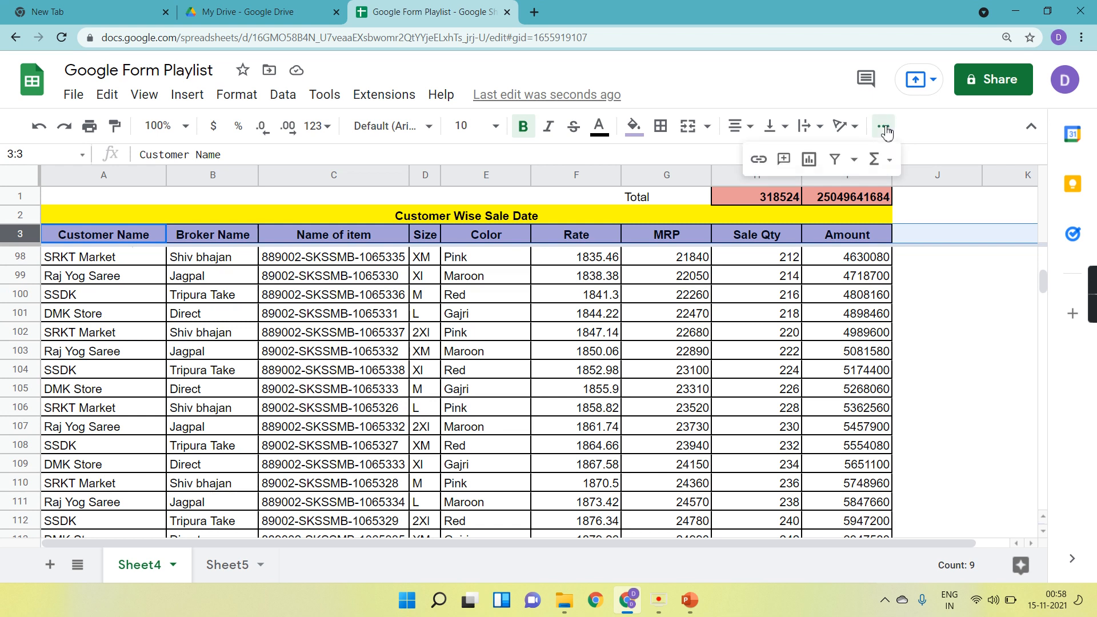
click(836, 160)
click(757, 351)
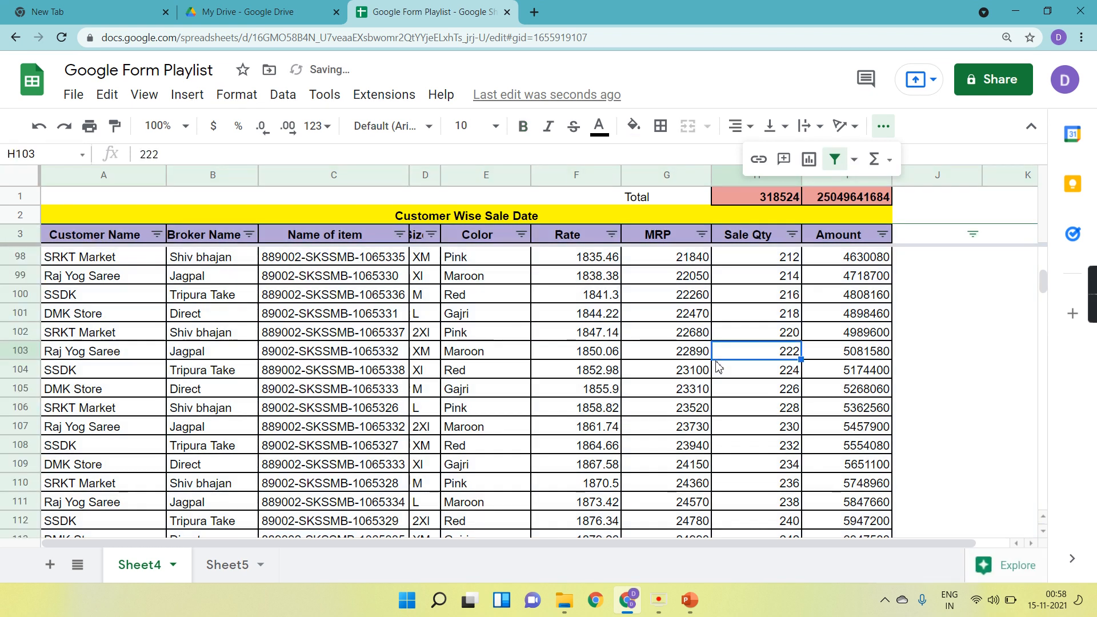
Filter the Customer Name column to show only SSDK.
click(158, 237)
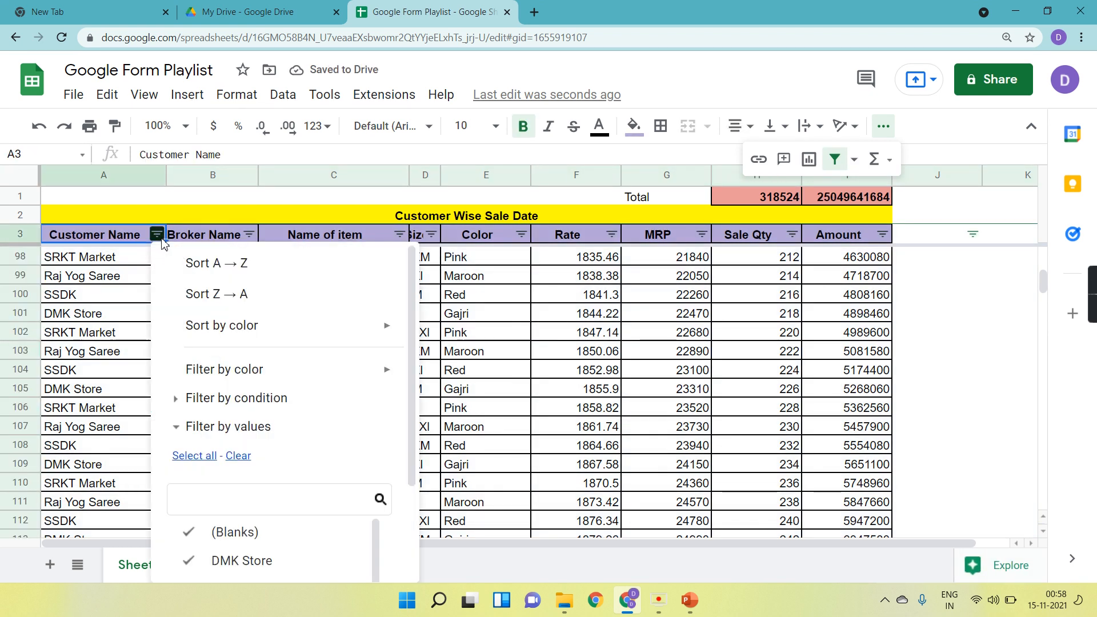
scroll(221, 494, down, 3)
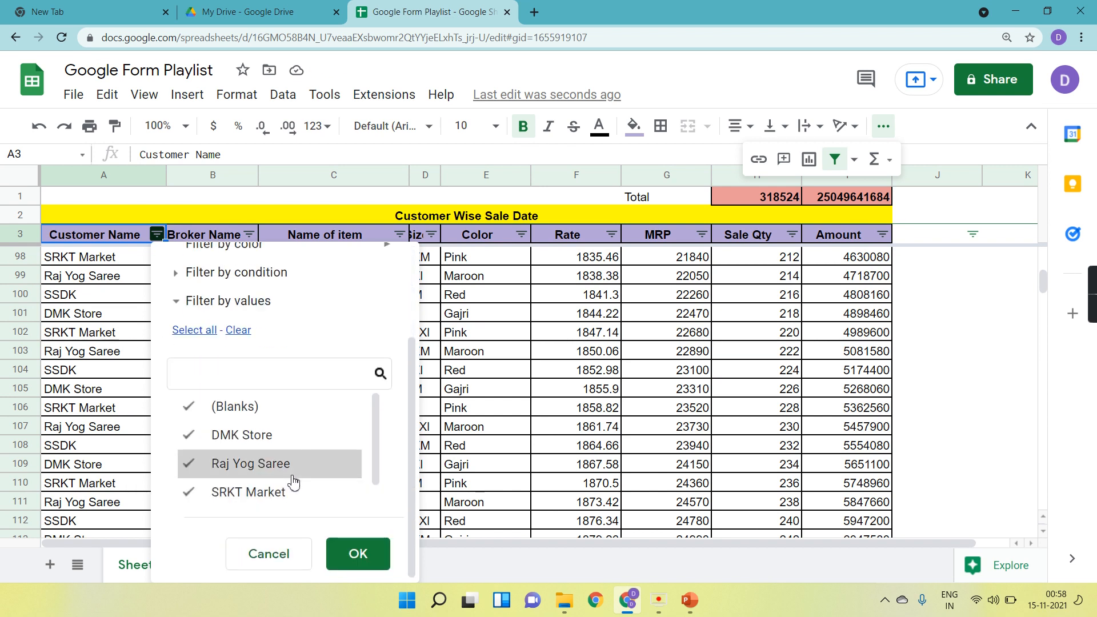
scroll(294, 483, down, 1)
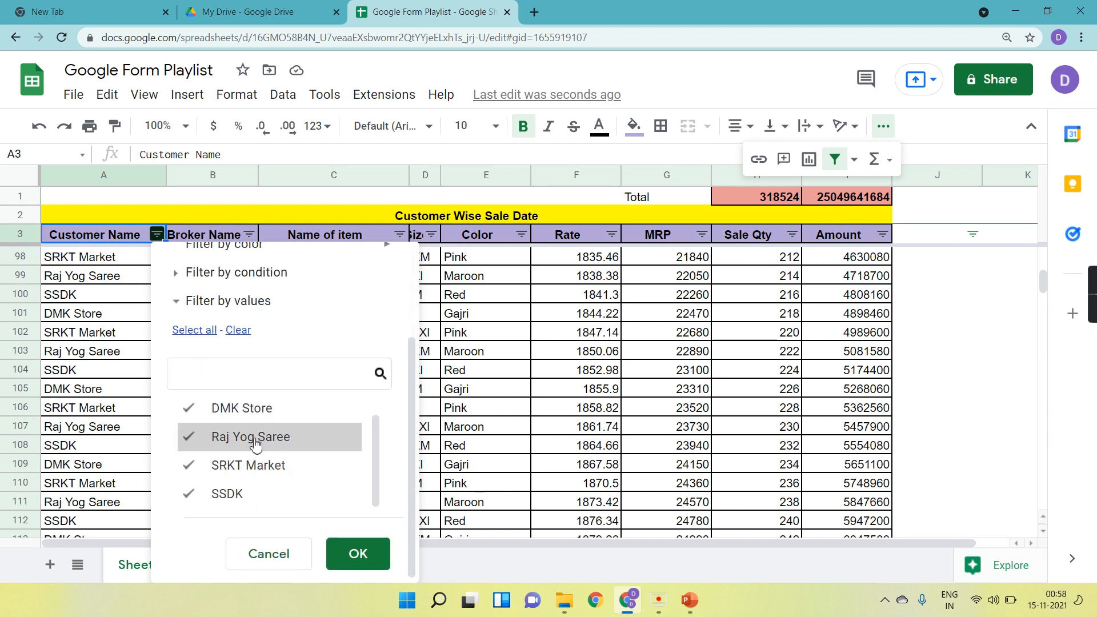
scroll(254, 440, up, 1)
scroll(255, 444, down, 1)
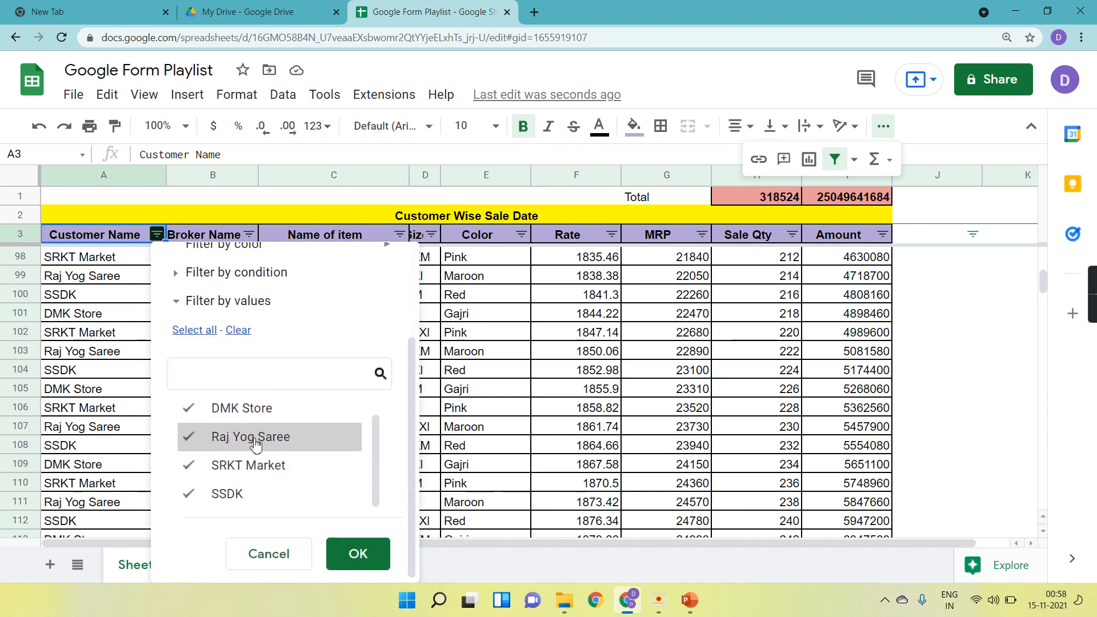
click(243, 332)
click(237, 503)
click(358, 553)
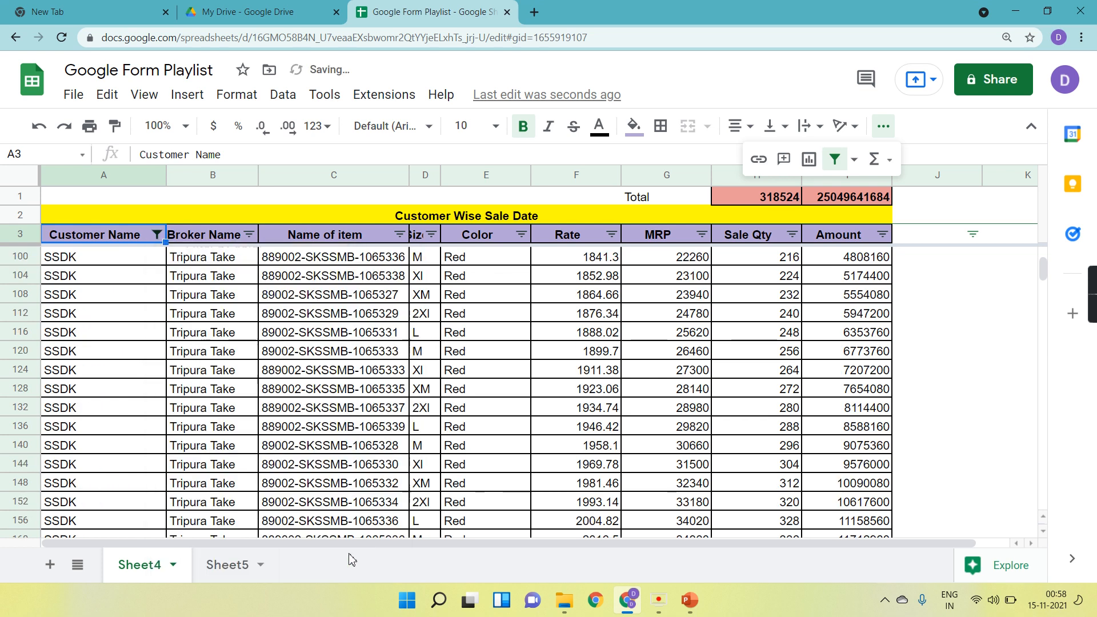
Scroll through the filtered SSDK rows to review their Sale Qty and Amount values.
scroll(194, 403, down, 20)
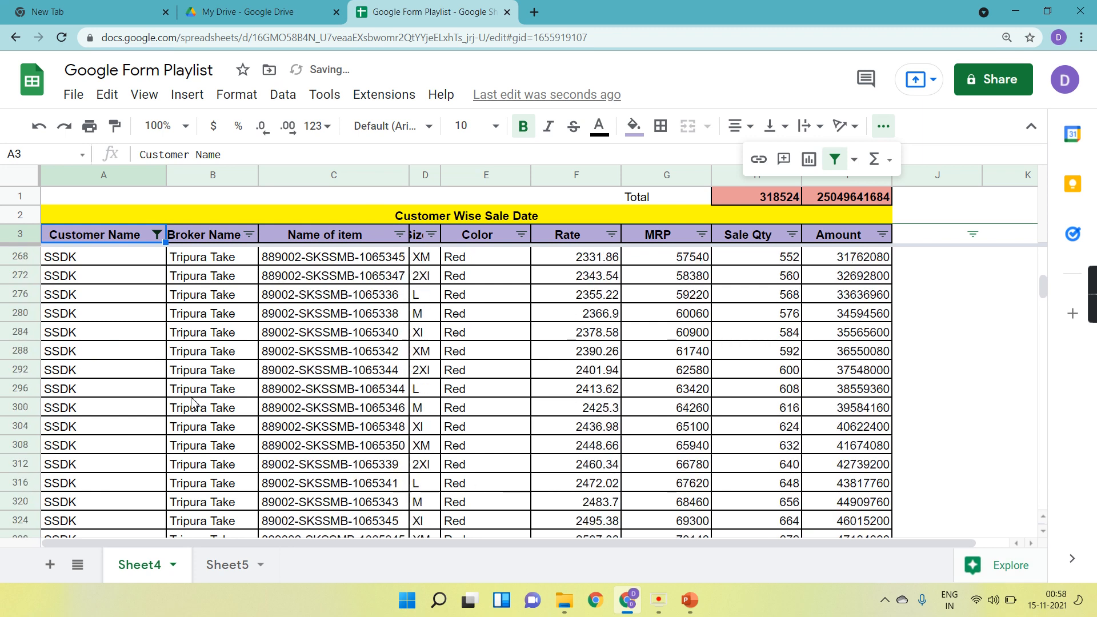
scroll(195, 404, down, 10)
scroll(195, 404, up, 15)
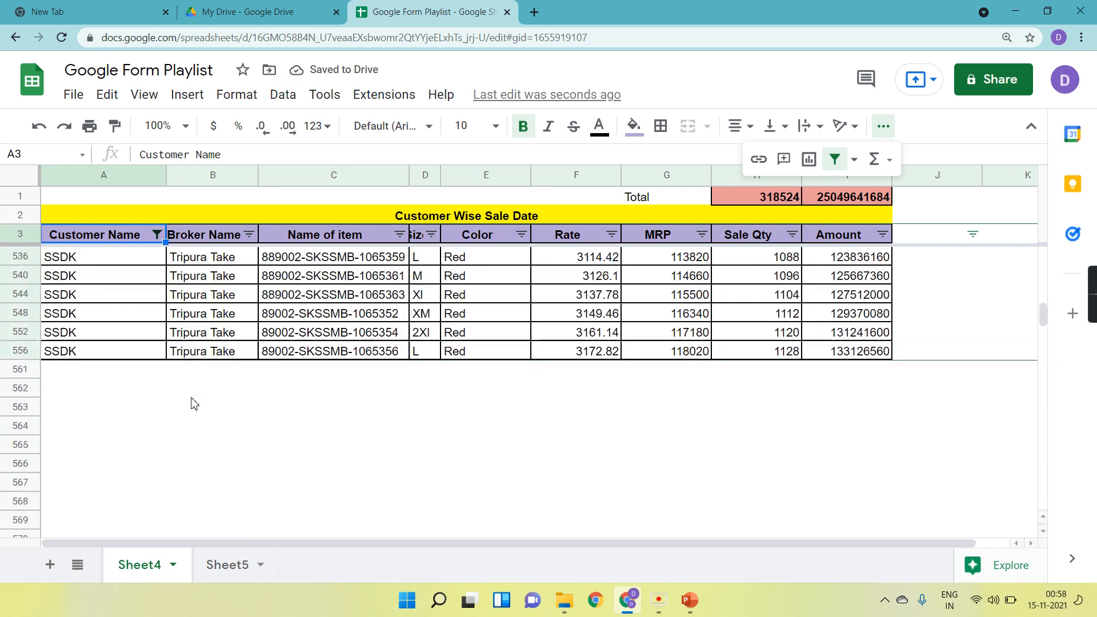
scroll(195, 403, up, 20)
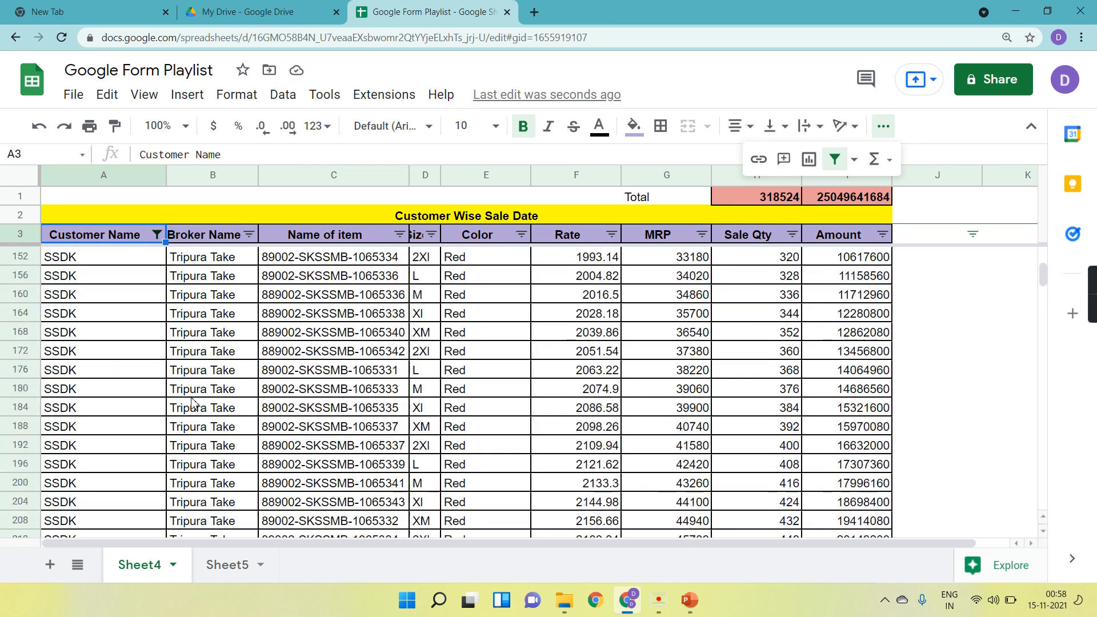
scroll(195, 404, right, 2)
scroll(195, 404, down, 14)
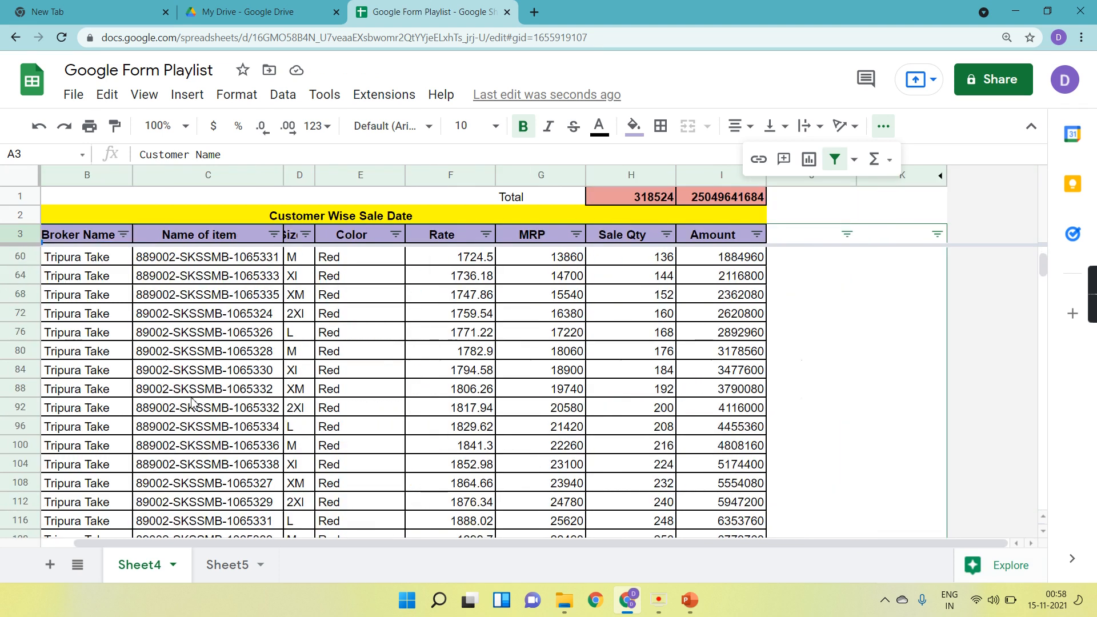
scroll(194, 404, up, 14)
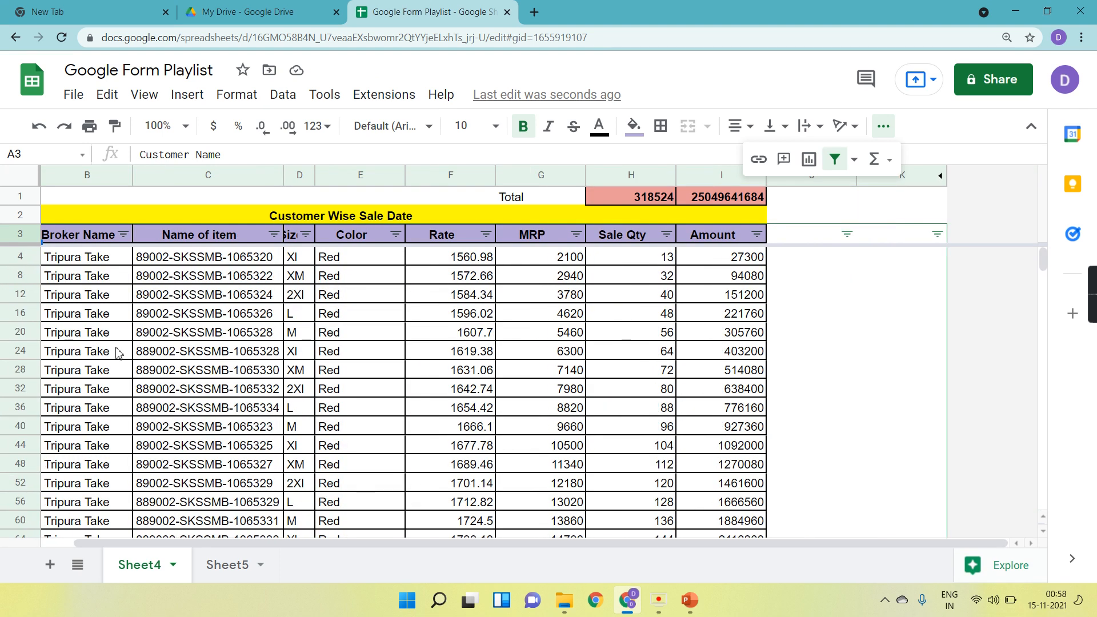
scroll(118, 351, left, 2)
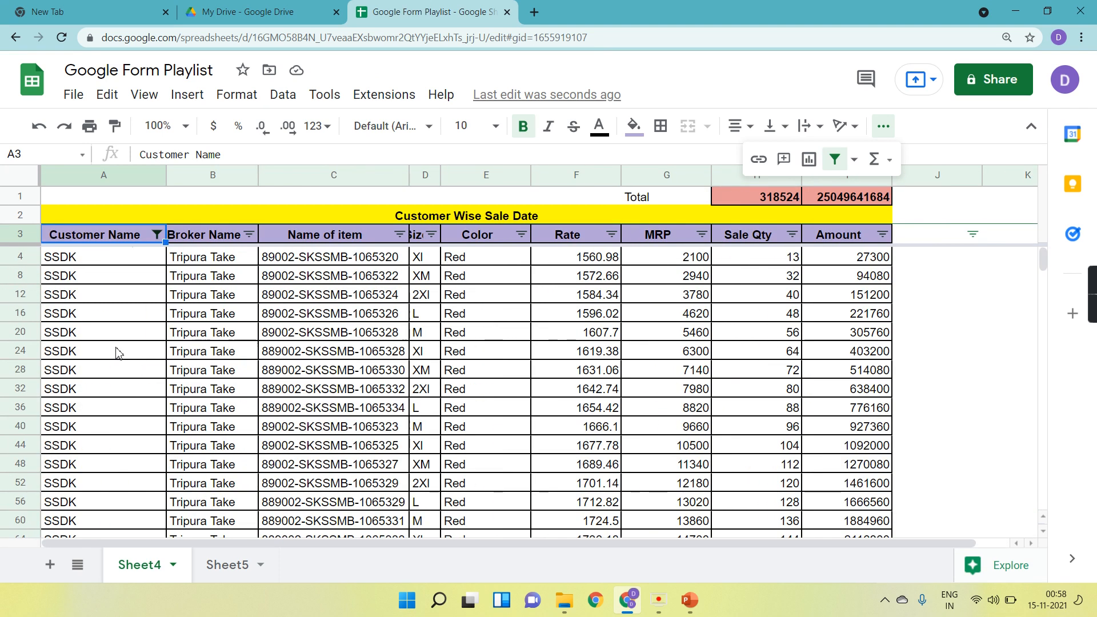
Filter the Name of item column to show only 889002-SKSSMB-1065330.
click(402, 237)
click(226, 455)
scroll(297, 541, down, 1)
click(194, 547)
scroll(245, 580, down, 1)
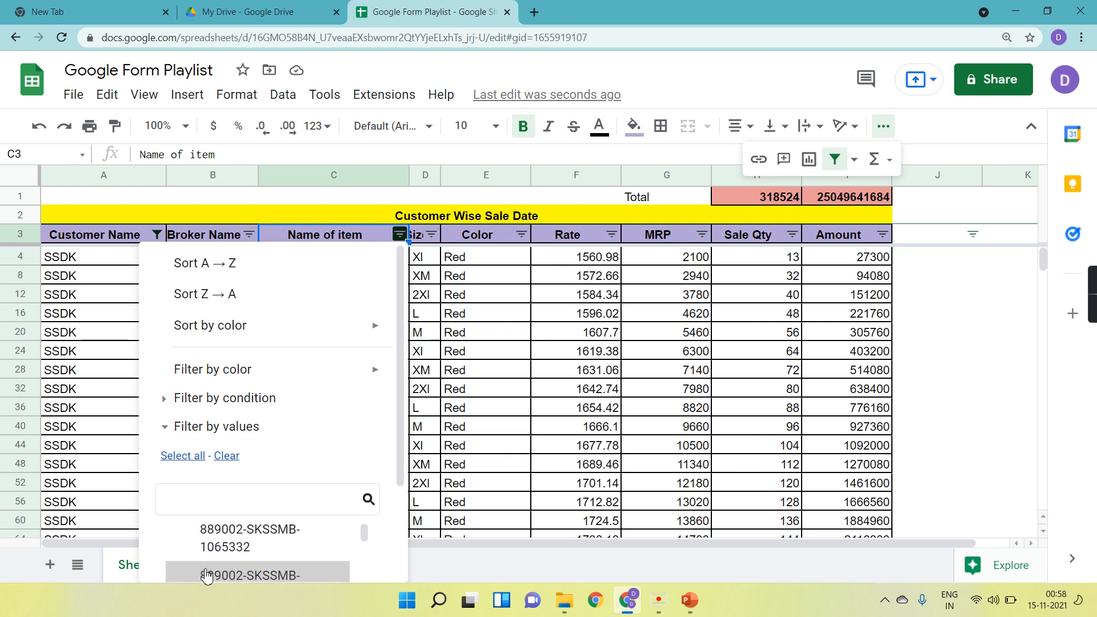
scroll(365, 425, down, 2)
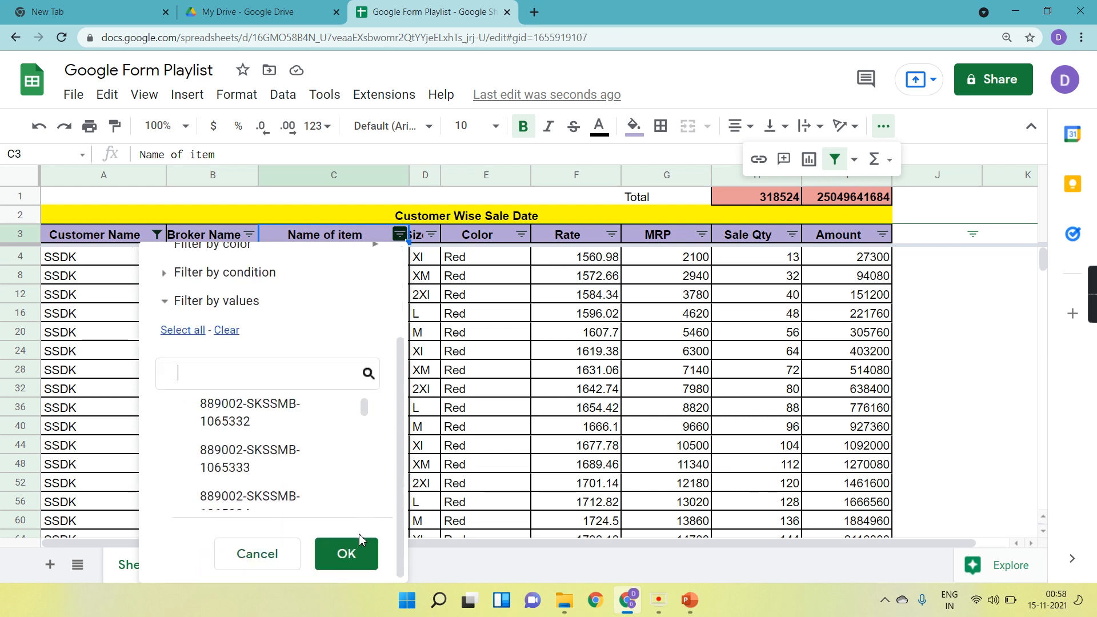
click(351, 557)
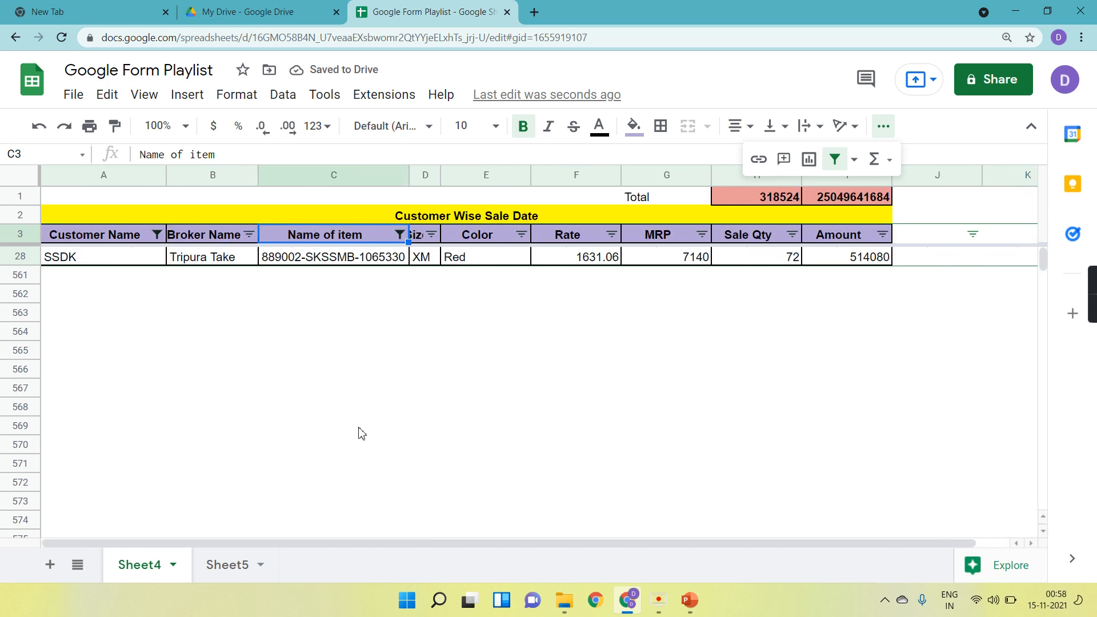
Start entering a SUMIFS formula in cell F3 of Sheet5.
click(232, 563)
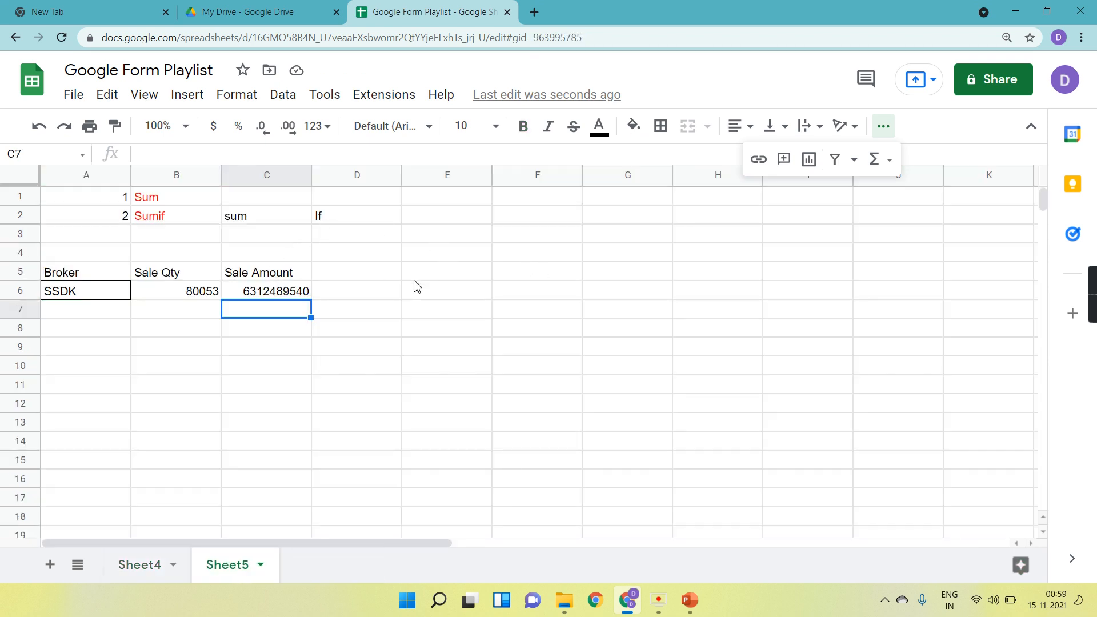
scroll(415, 285, right, 3)
scroll(415, 286, left, 3)
click(883, 127)
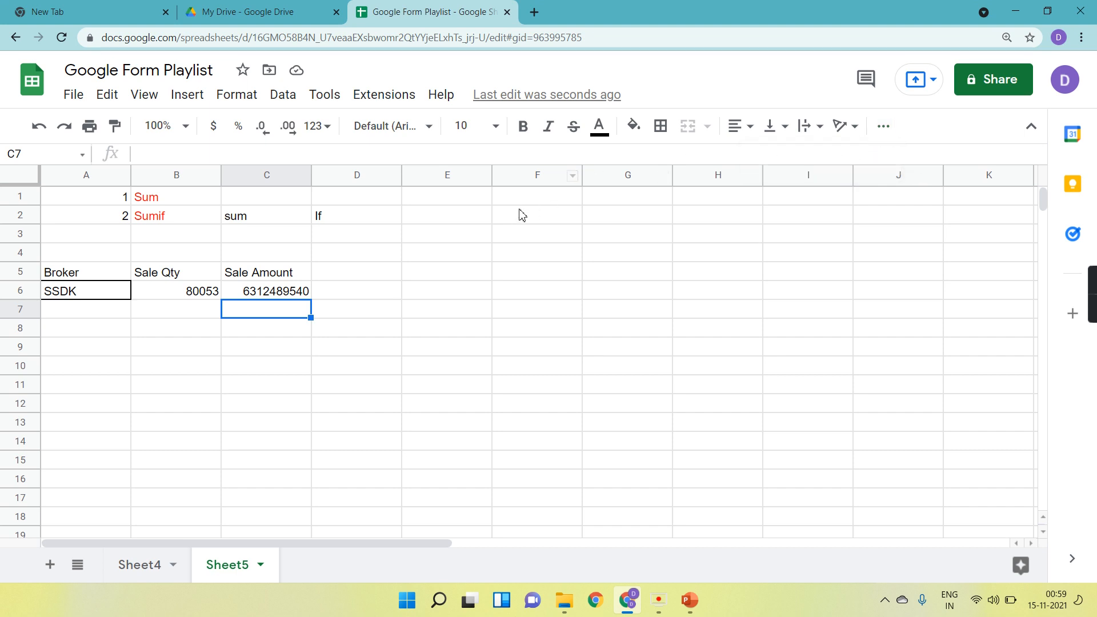
click(536, 231)
text(=simo)
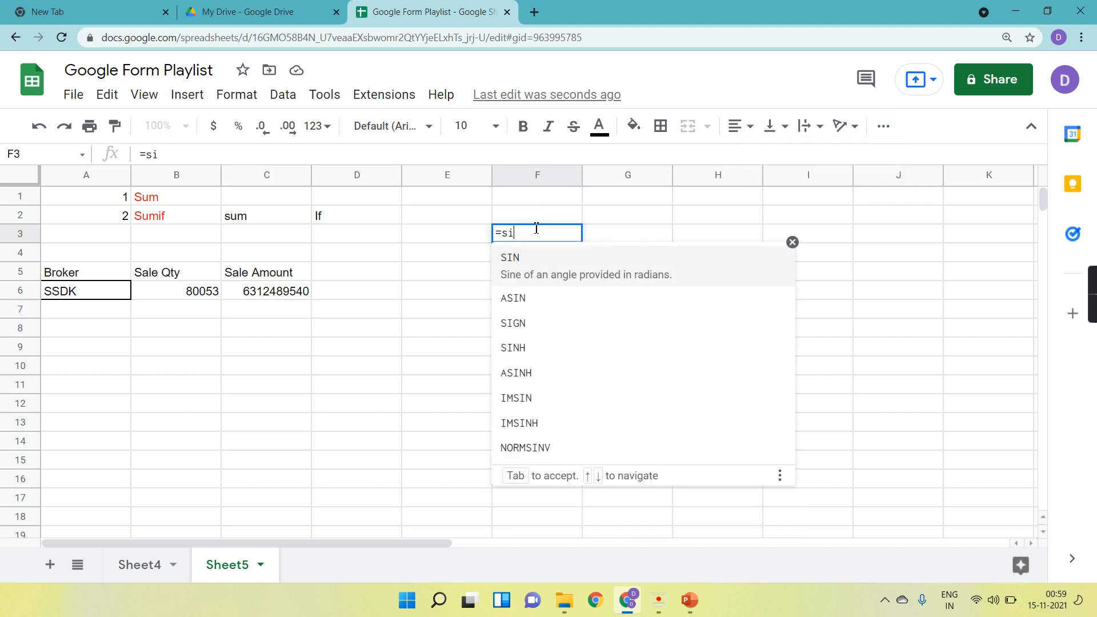
key(BackSpace)
key(BackSpace)
key(BackSpace)
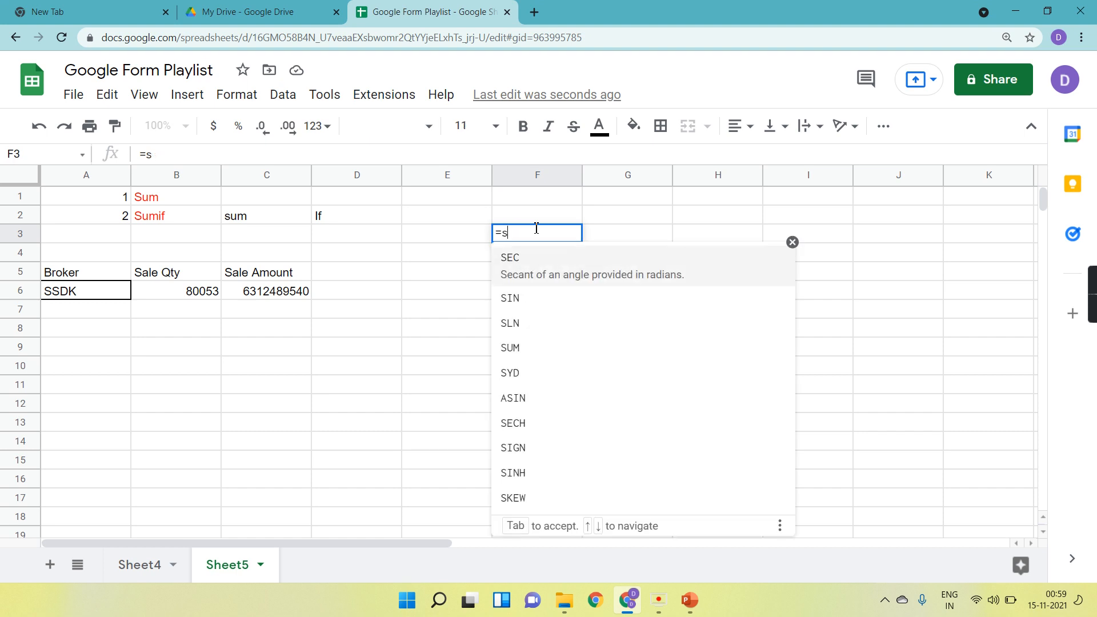
text(umif)
key(Down)
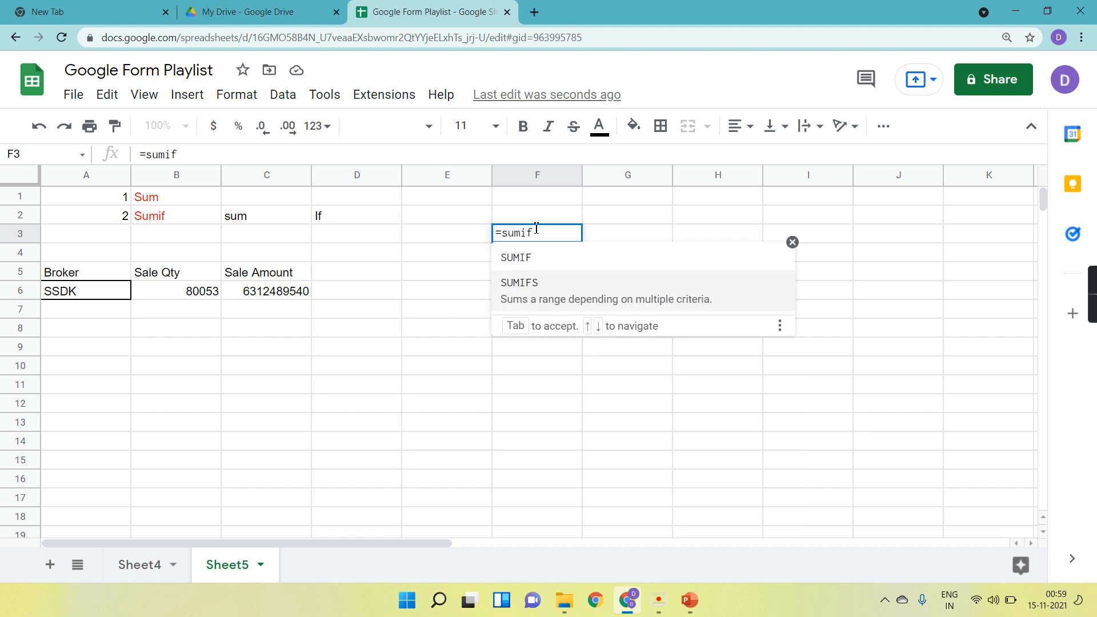
text(f)
key(Tab)
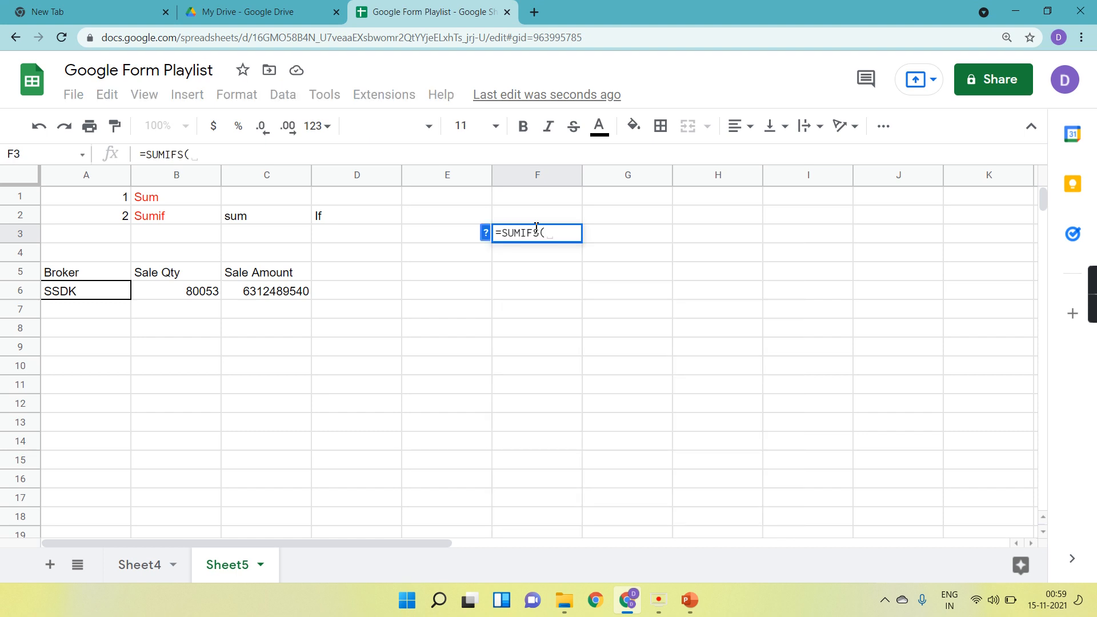
Read the SUMIFS syntax help and clear the unfinished formula from F3.
click(484, 233)
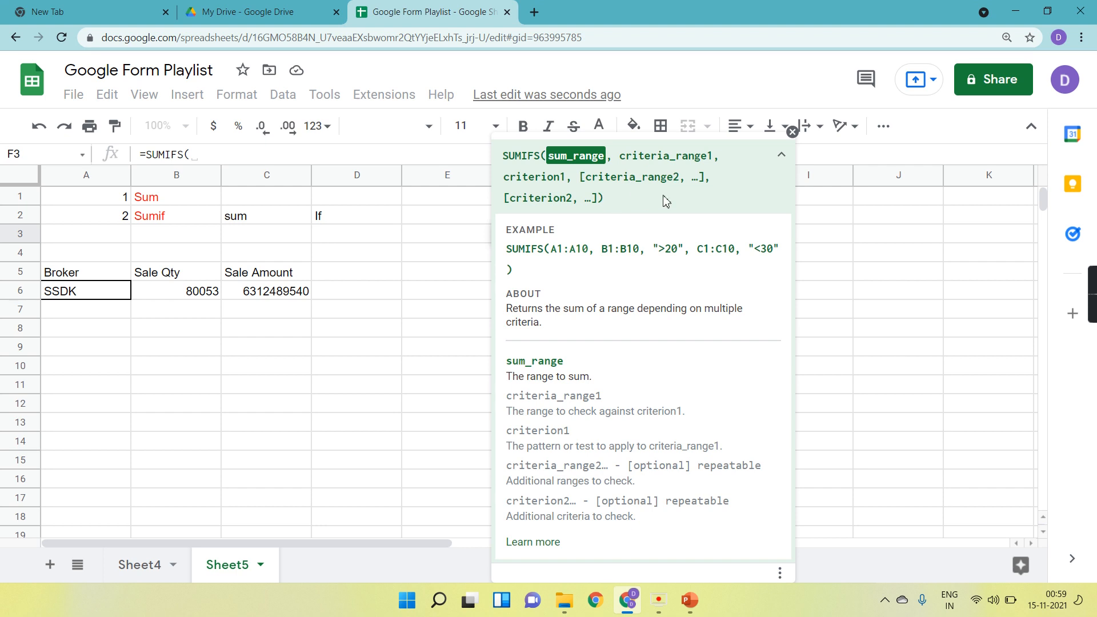
click(791, 132)
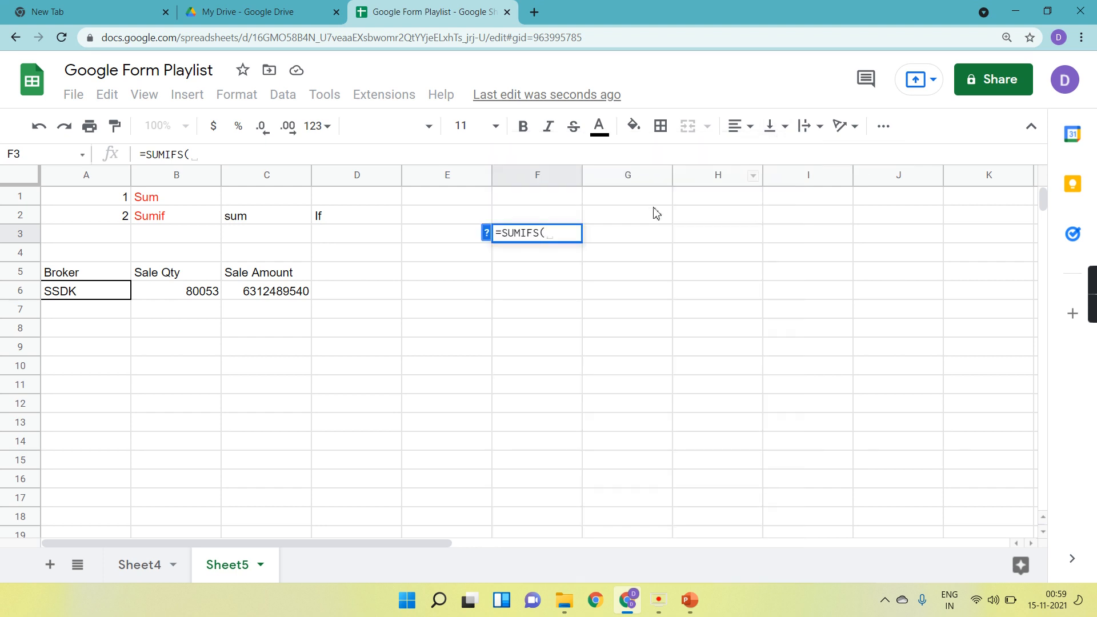
key(BackSpace)
key(BackSpace)
key(BackSpace)
key(BackSpace)
key(BackSpace)
key(BackSpace)
key(BackSpace)
key(BackSpace)
key(Return)
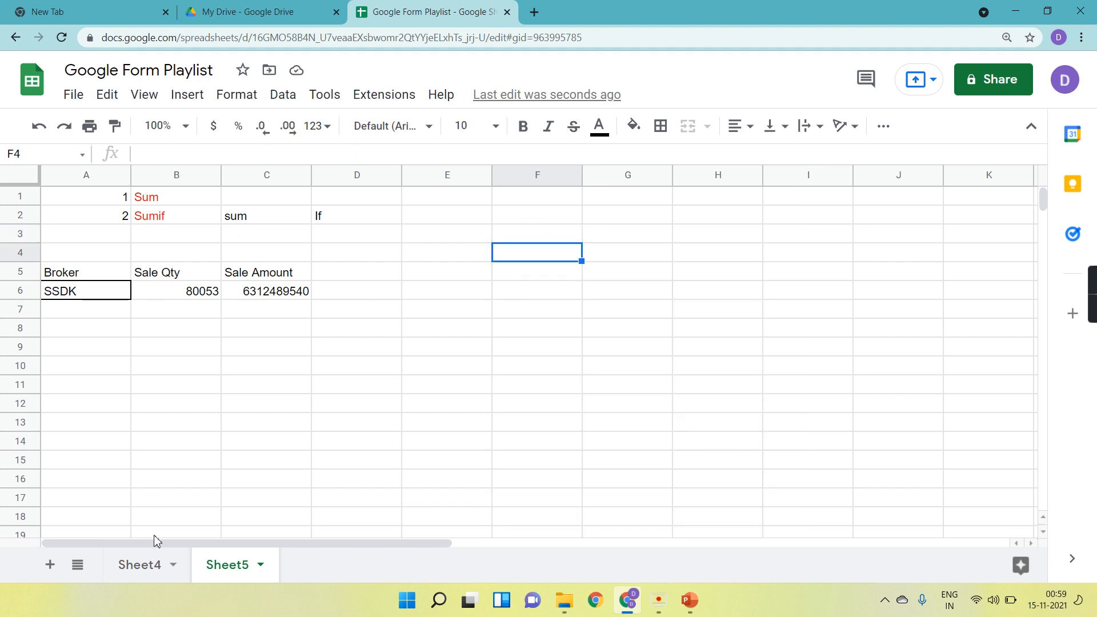
Remove the filter from the Sheet4 data table.
click(153, 566)
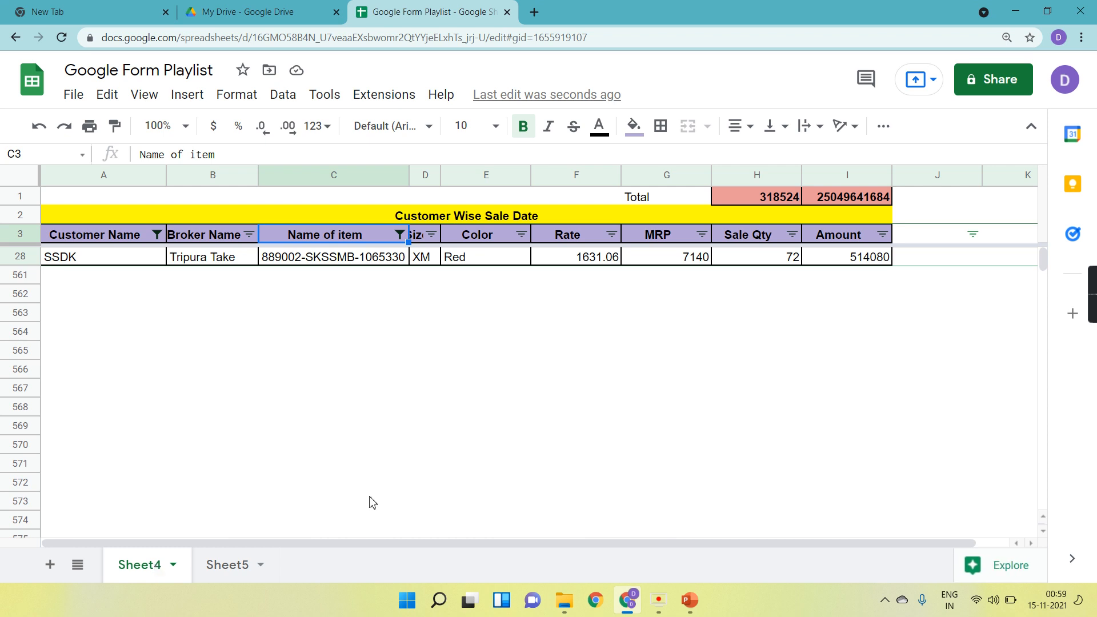
click(883, 127)
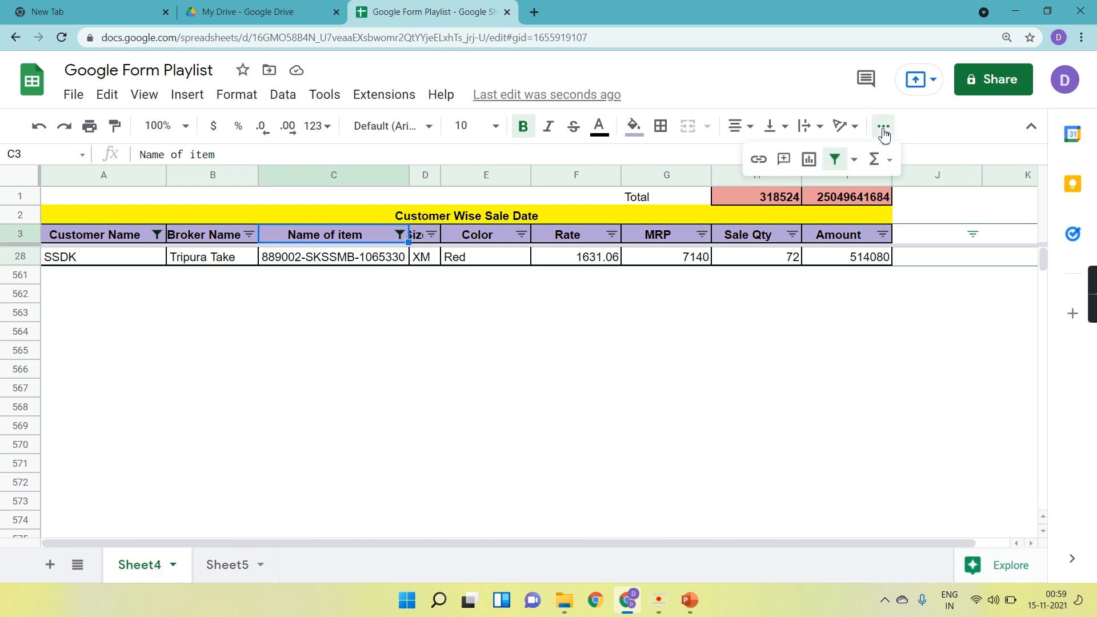
click(836, 159)
scroll(703, 307, up, 6)
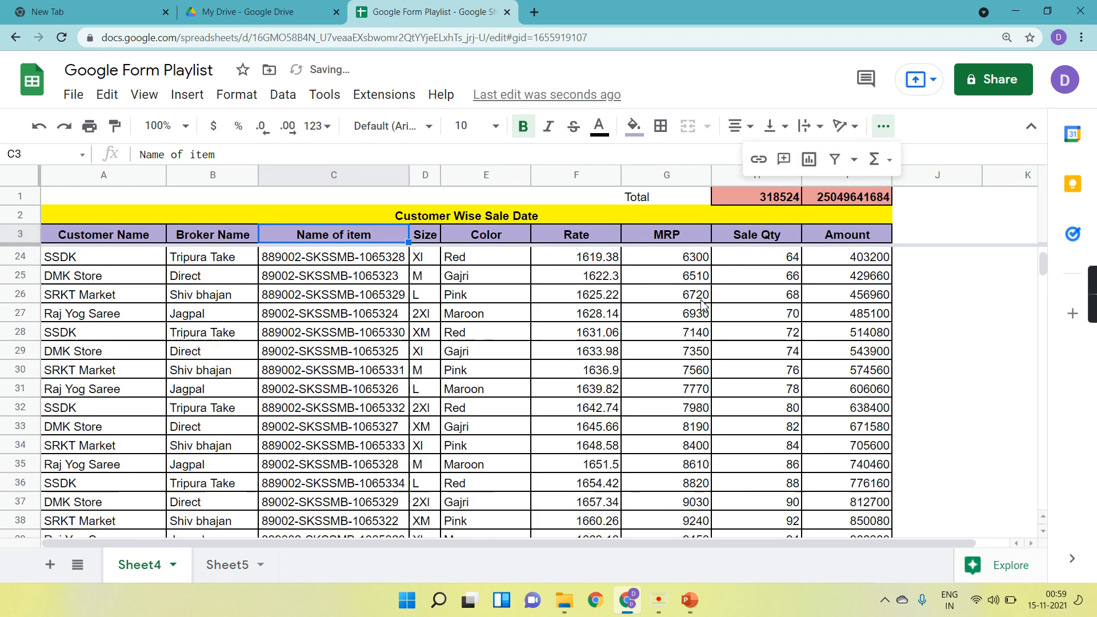
scroll(702, 307, up, 2)
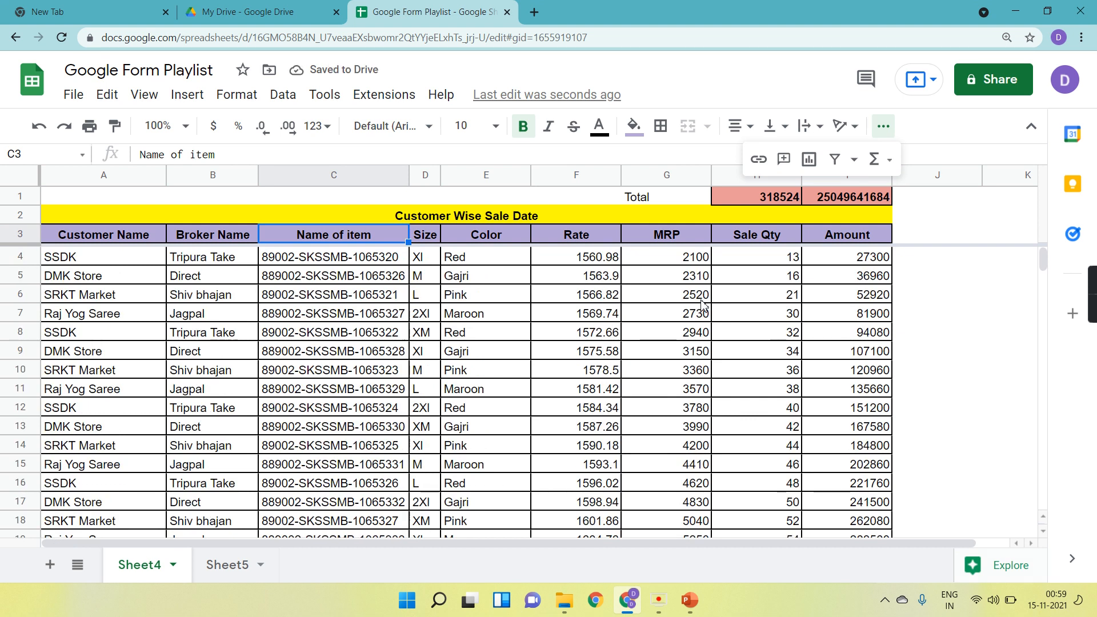